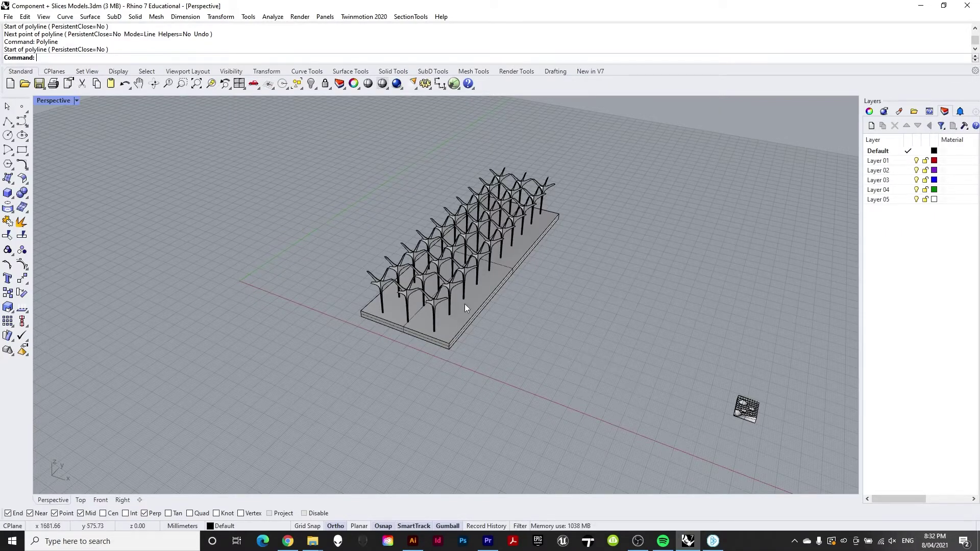
# Step: Measure the short bottom edge of the column model's base from its front corner with a temporary polyline, and cancel it
pyautogui.scroll(5, 465, 305)
pyautogui.moveTo(465, 305); pyautogui.dragTo(471, 262, button='right')
pyautogui.write('polyline')
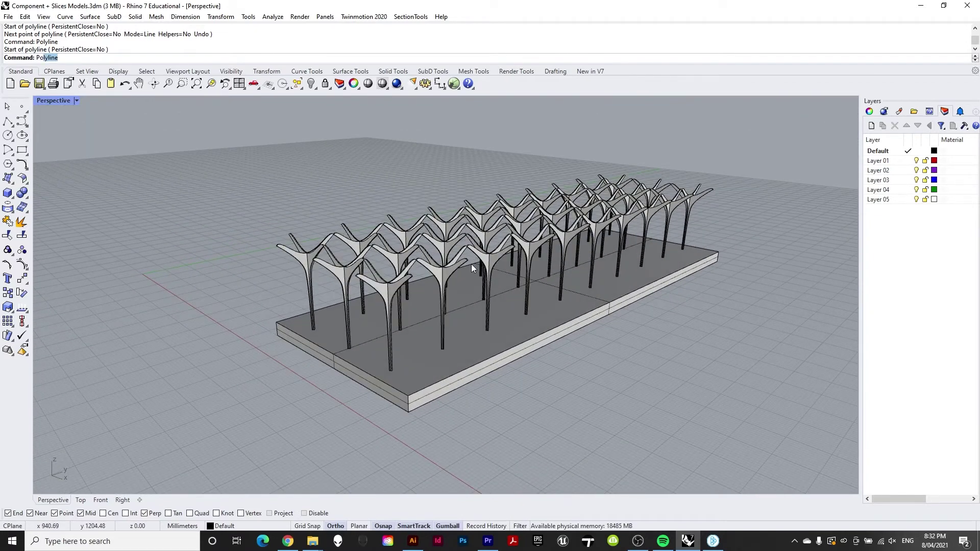
pyautogui.press('Return')
pyautogui.click(407, 412)
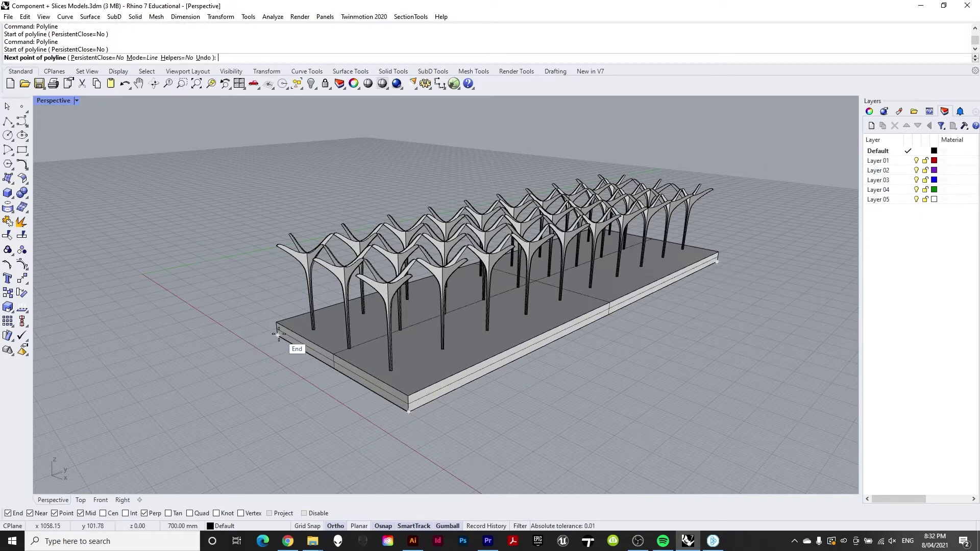
pyautogui.press('Escape')
# Step: Measure the material thickness at the arm tip of the front corner column with a temporary polyline, and cancel it
pyautogui.moveTo(278, 335); pyautogui.dragTo(357, 316, button='right')
pyautogui.scroll(-2, 336, 317)
pyautogui.scroll(3, 381, 341)
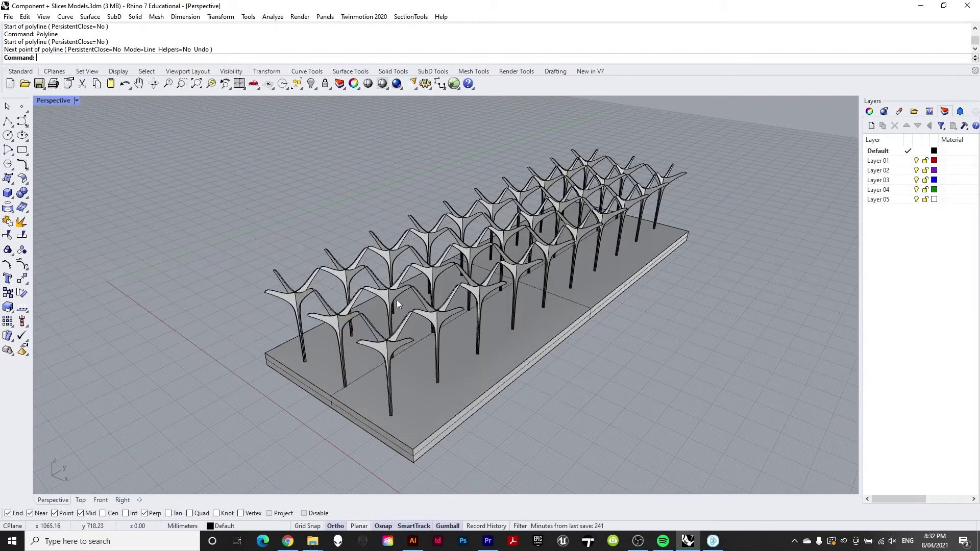
pyautogui.moveTo(422, 370); pyautogui.dragTo(342, 329, button='right')
pyautogui.scroll(5, 360, 396)
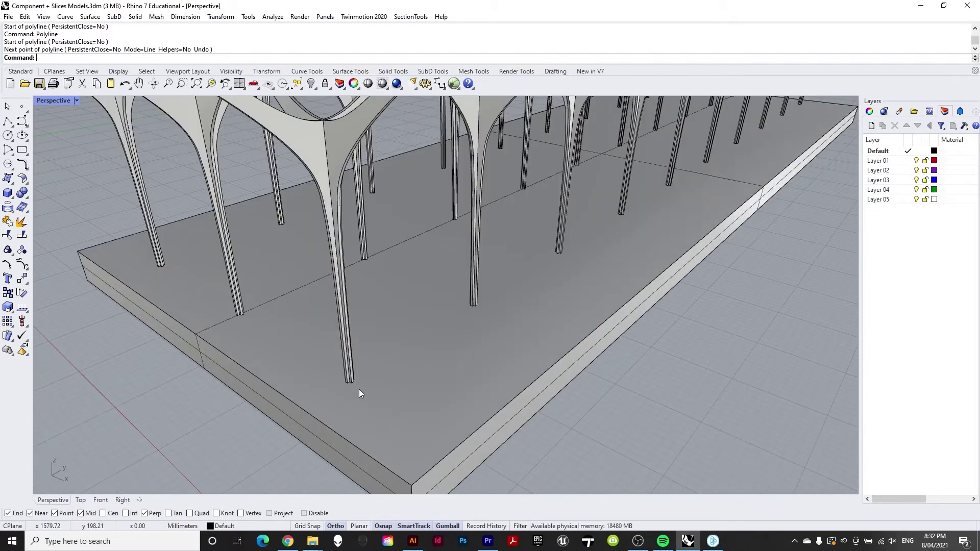
pyautogui.scroll(2, 321, 230)
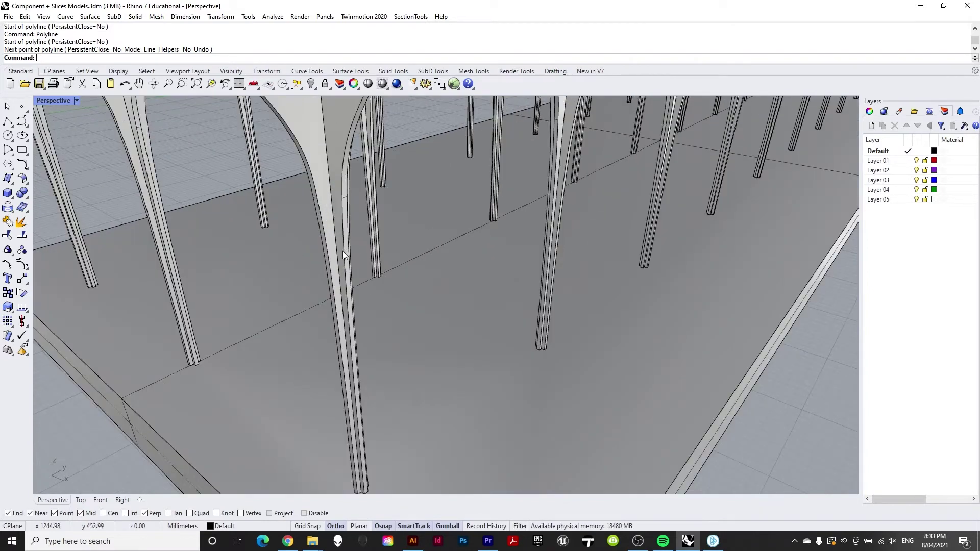
pyautogui.scroll(-3, 368, 369)
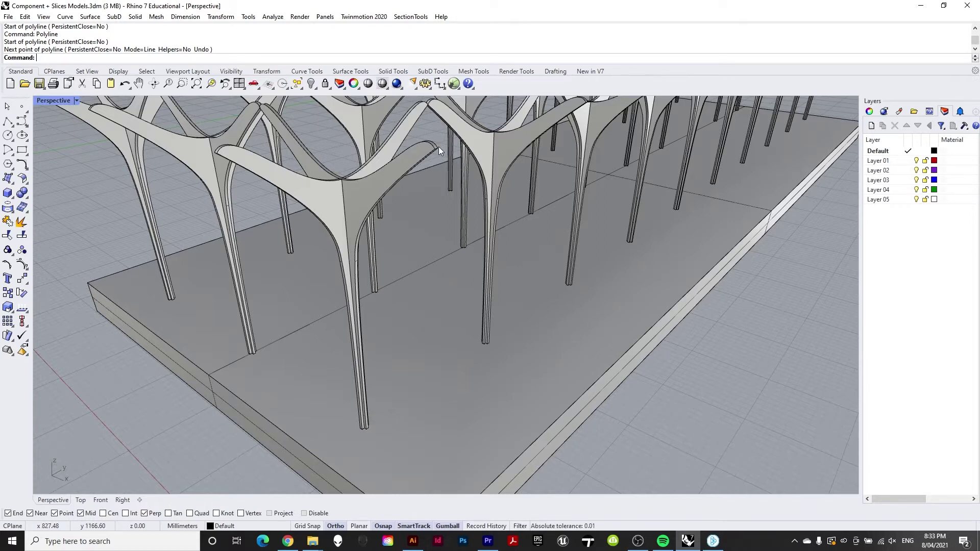
pyautogui.press('Return')
pyautogui.scroll(3, 431, 152)
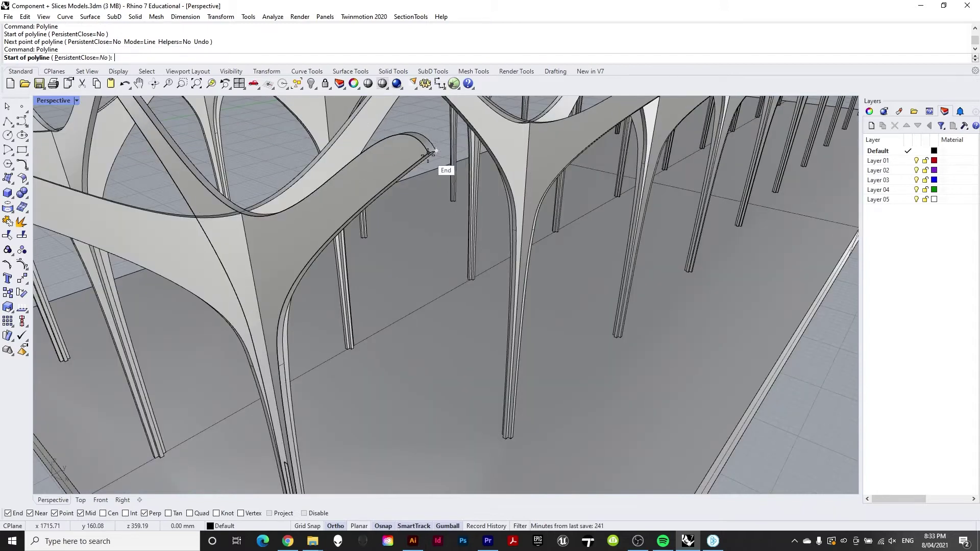
pyautogui.click(429, 153)
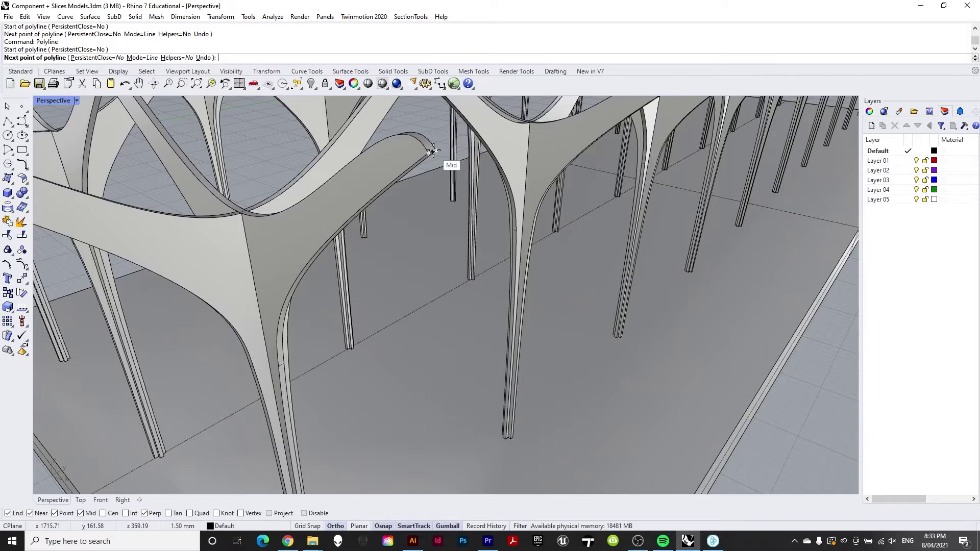
pyautogui.press('Escape')
# Step: Examine the overall size of the column model and the surface details of the small scalloped slice model
pyautogui.scroll(-8, 421, 223)
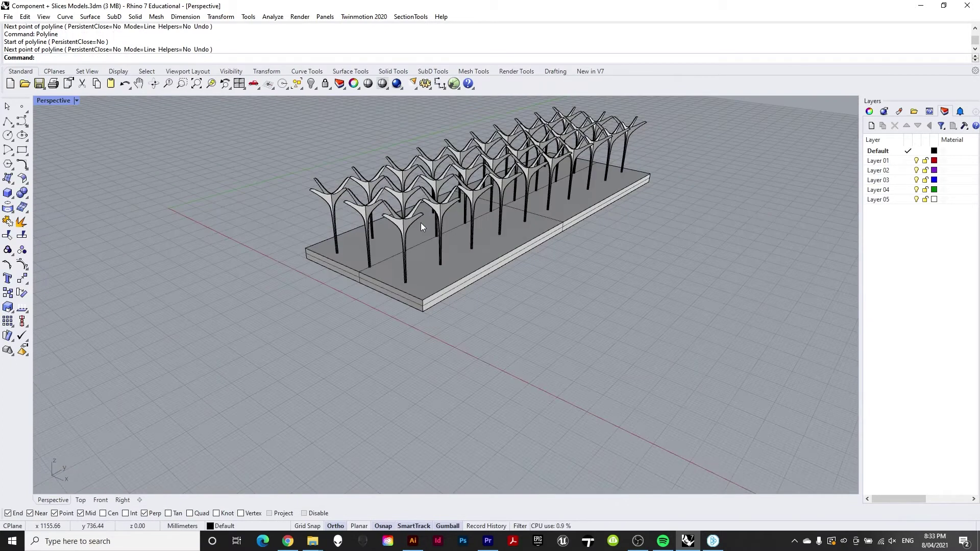
pyautogui.scroll(-5, 431, 161)
pyautogui.scroll(4, 421, 164)
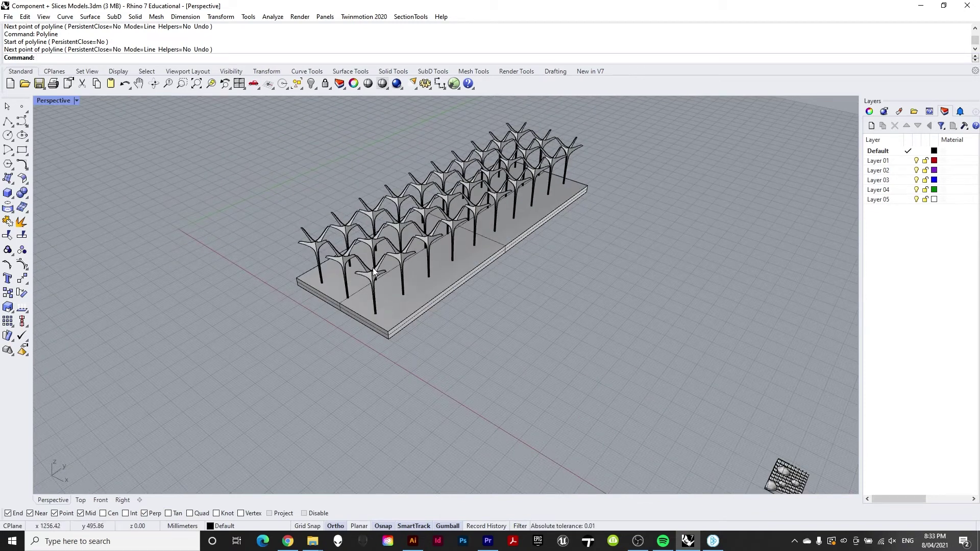
pyautogui.scroll(-3, 322, 232)
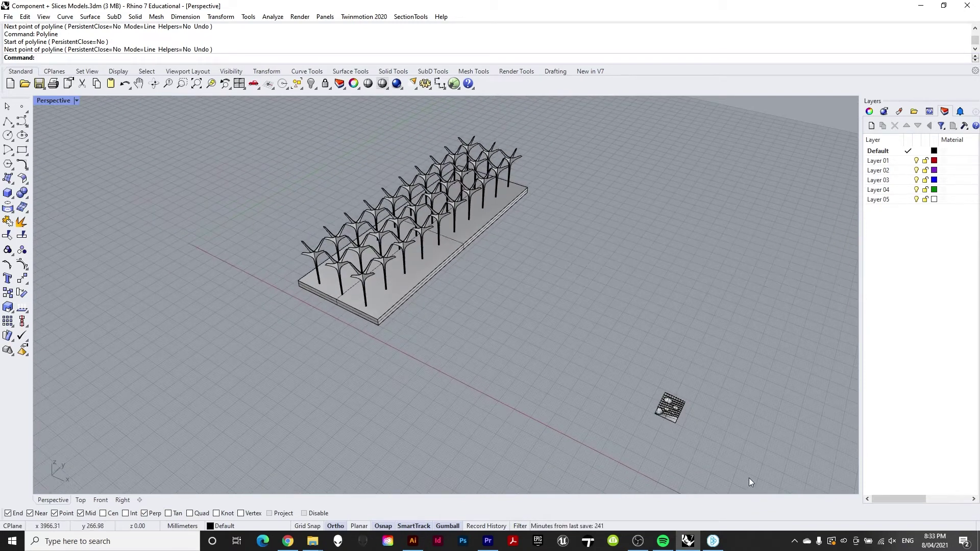
pyautogui.scroll(5, 681, 418)
pyautogui.scroll(6, 681, 417)
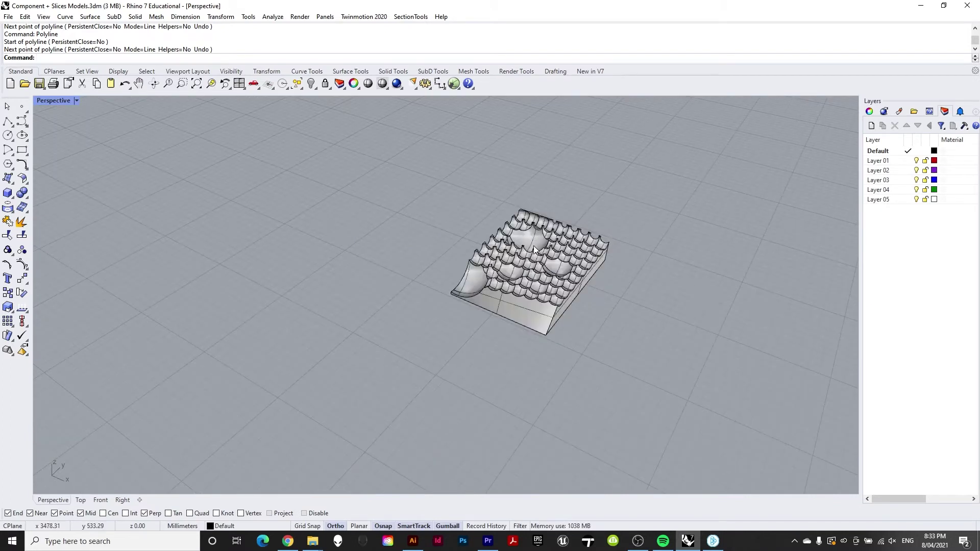
pyautogui.scroll(3, 533, 255)
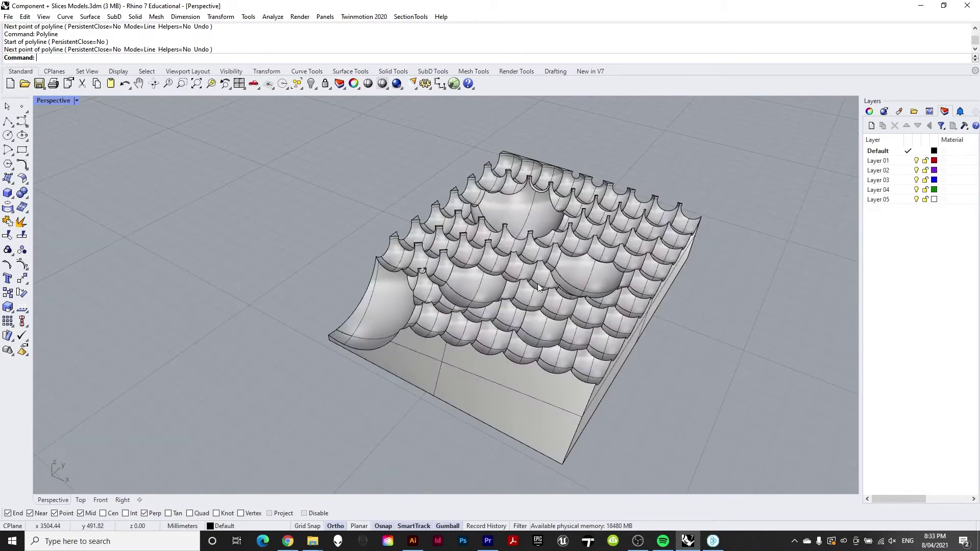
pyautogui.scroll(-10, 530, 292)
pyautogui.scroll(3, 272, 160)
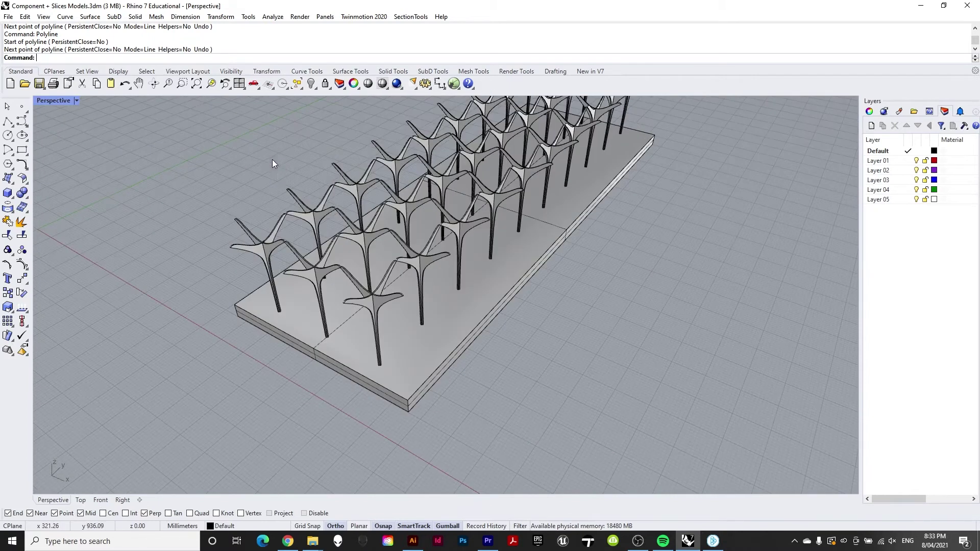
# Step: Lift one plate of the front corner column straight up to inspect its slot joint, and undo the move
pyautogui.moveTo(337, 293); pyautogui.dragTo(404, 283, button='right')
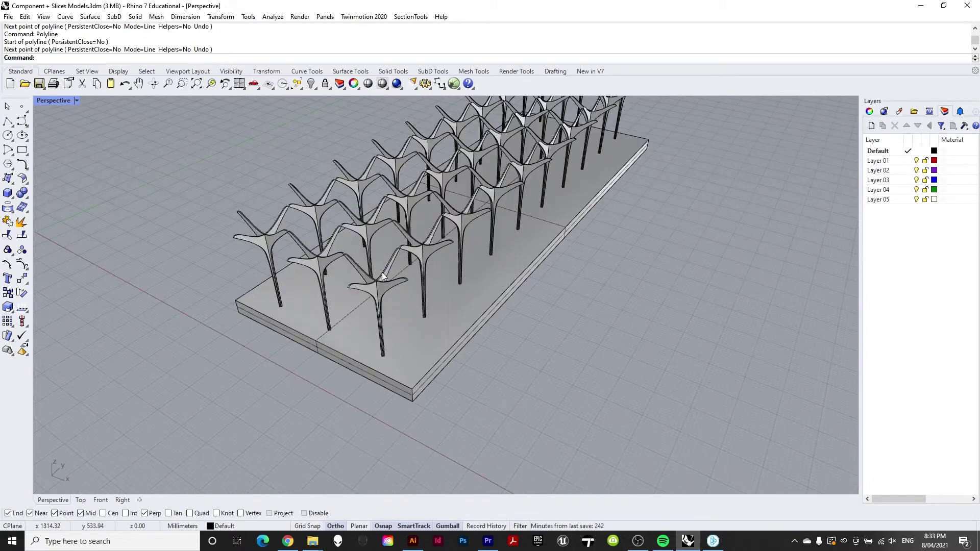
pyautogui.click(388, 285)
pyautogui.moveTo(388, 285); pyautogui.dragTo(379, 143)
pyautogui.moveTo(446, 304); pyautogui.dragTo(272, 244, button='right')
pyautogui.scroll(5, 272, 244)
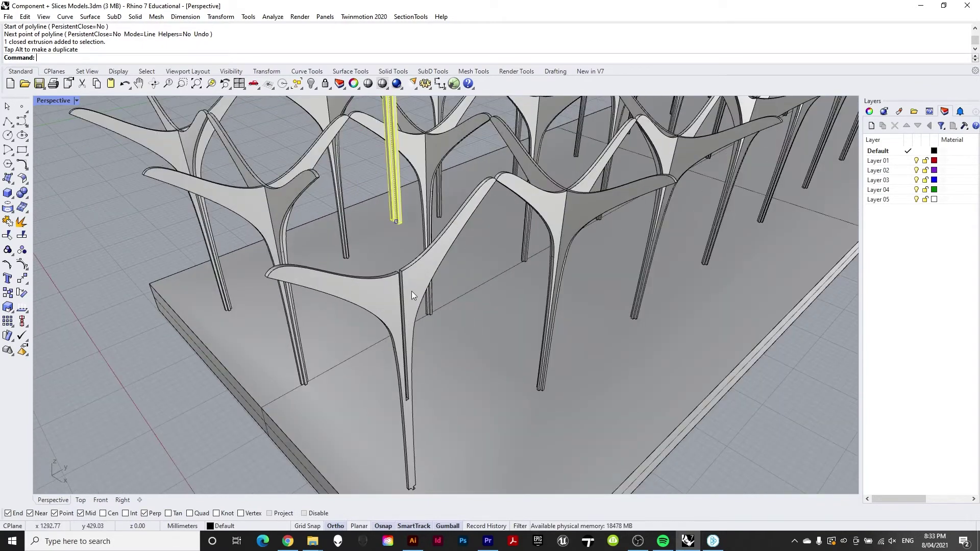
pyautogui.scroll(-6, 415, 294)
pyautogui.press('Escape')
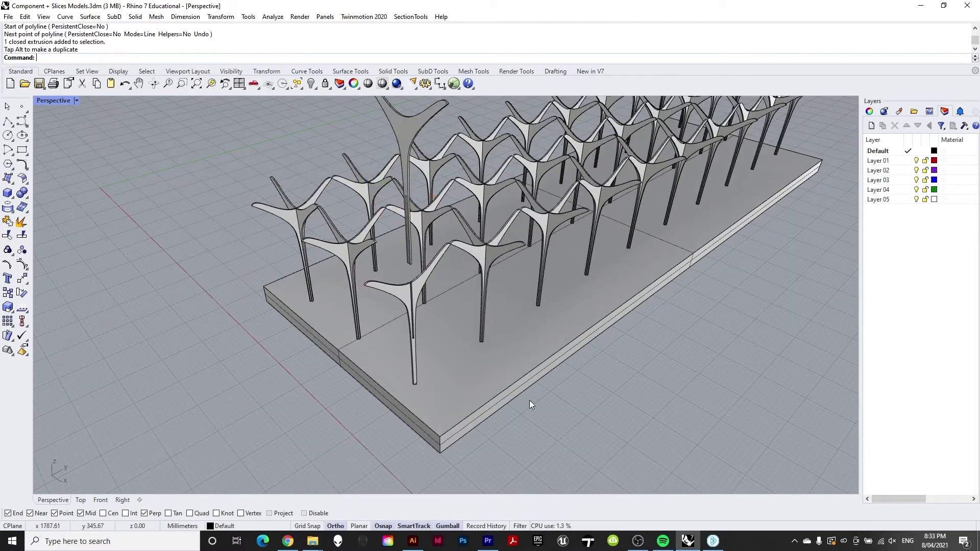
pyautogui.moveTo(531, 400); pyautogui.dragTo(449, 330, button='right')
pyautogui.scroll(3, 453, 243)
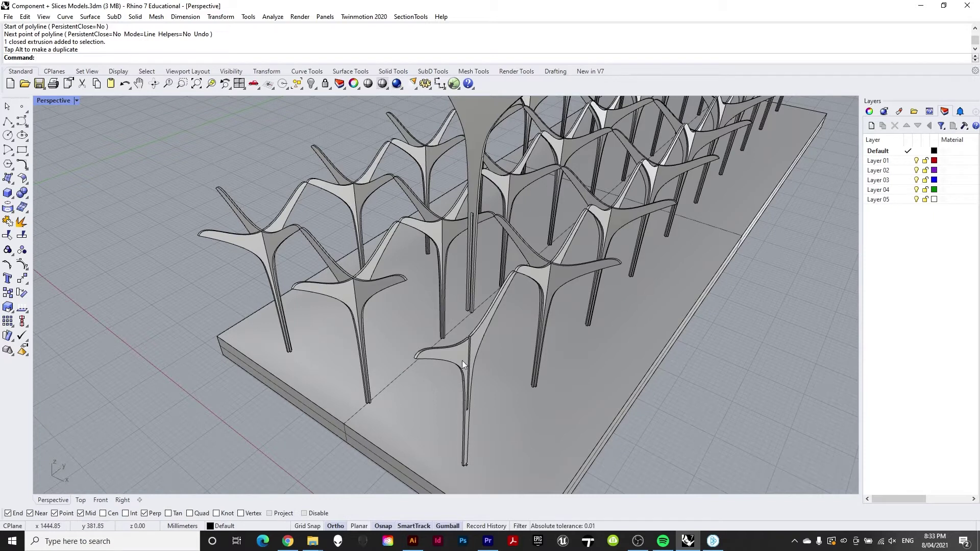
pyautogui.hotkey('ctrl', 'z')
pyautogui.click(292, 437)
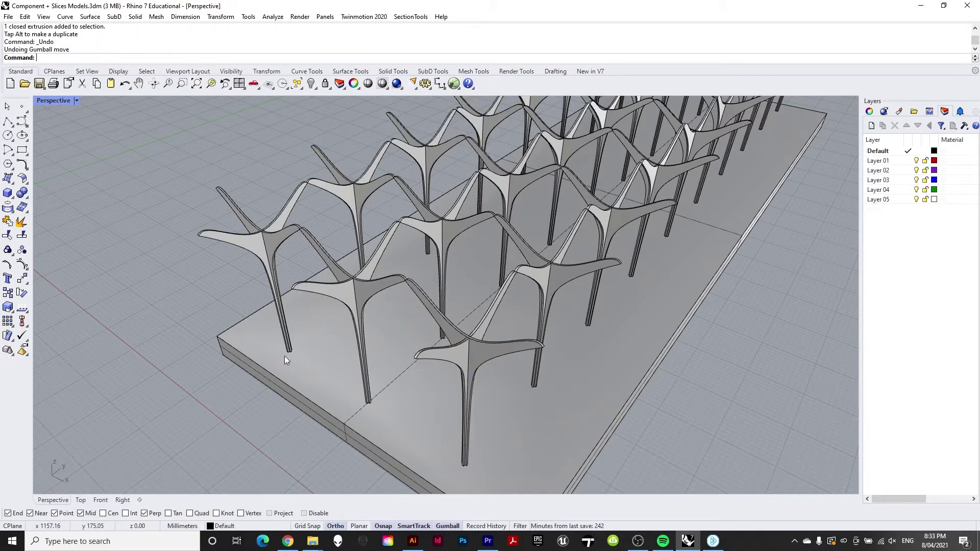
# Step: Raise both plates of the corner column nearest the origin to inspect the cross-shaped socket in the base, and undo the move
pyautogui.scroll(-5, 276, 286)
pyautogui.scroll(5, 322, 266)
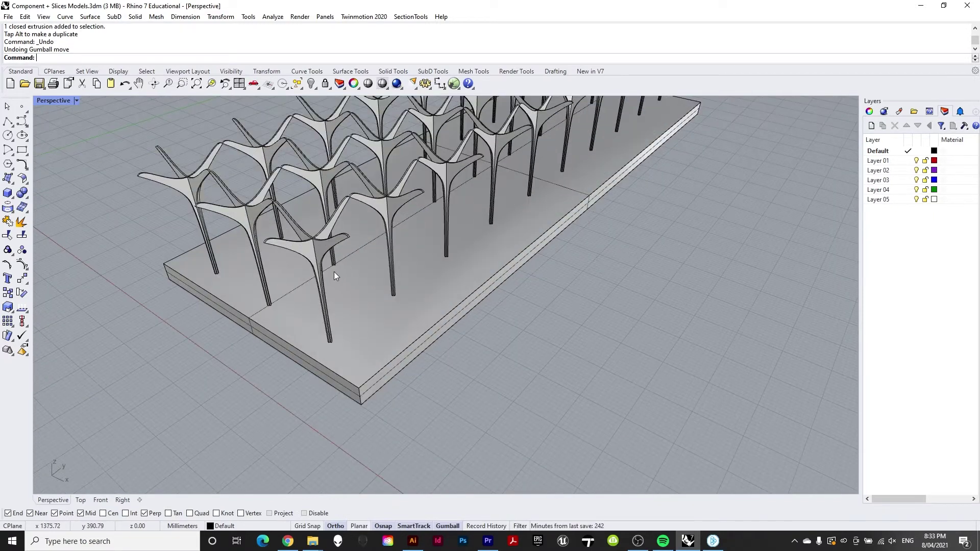
pyautogui.click(188, 176)
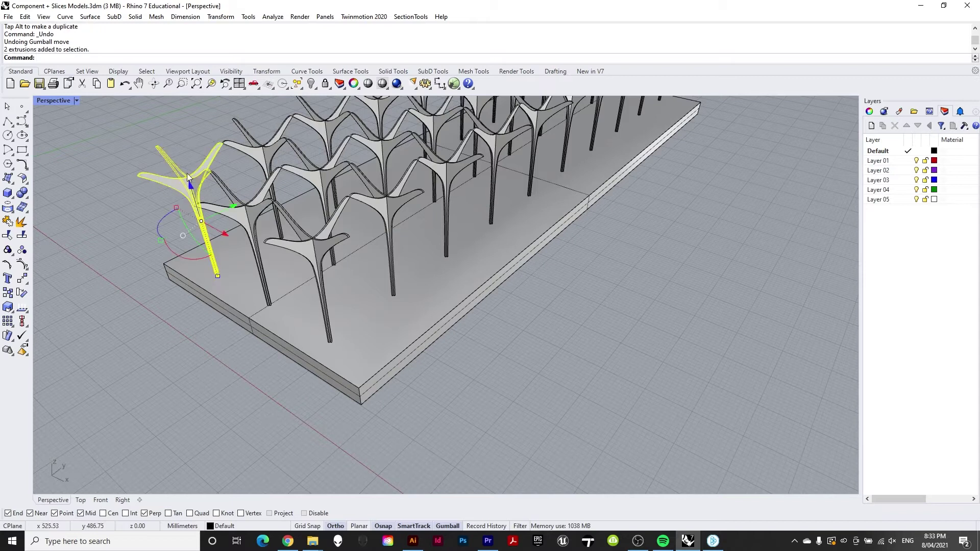
pyautogui.moveTo(189, 180); pyautogui.dragTo(185, 143)
pyautogui.scroll(2, 192, 268)
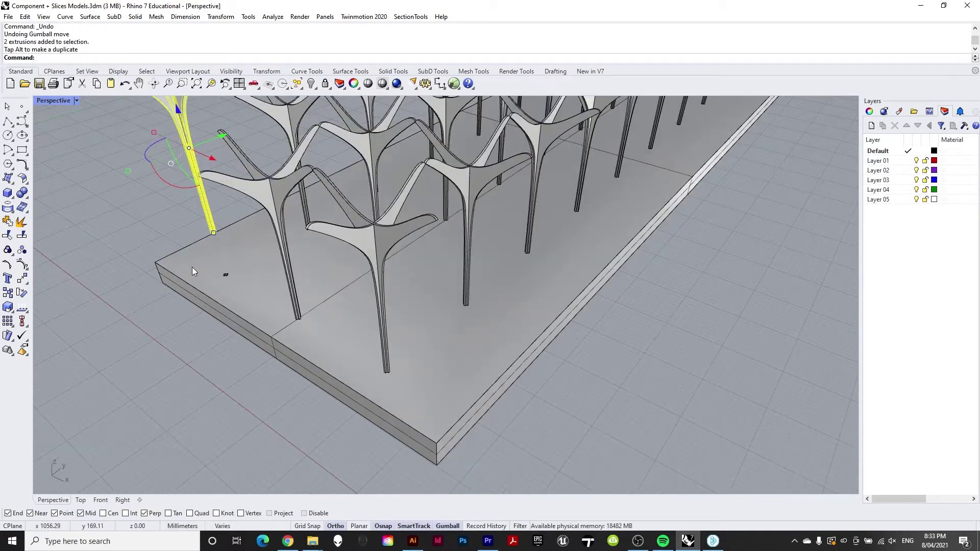
pyautogui.scroll(3, 204, 270)
pyautogui.scroll(3, 276, 287)
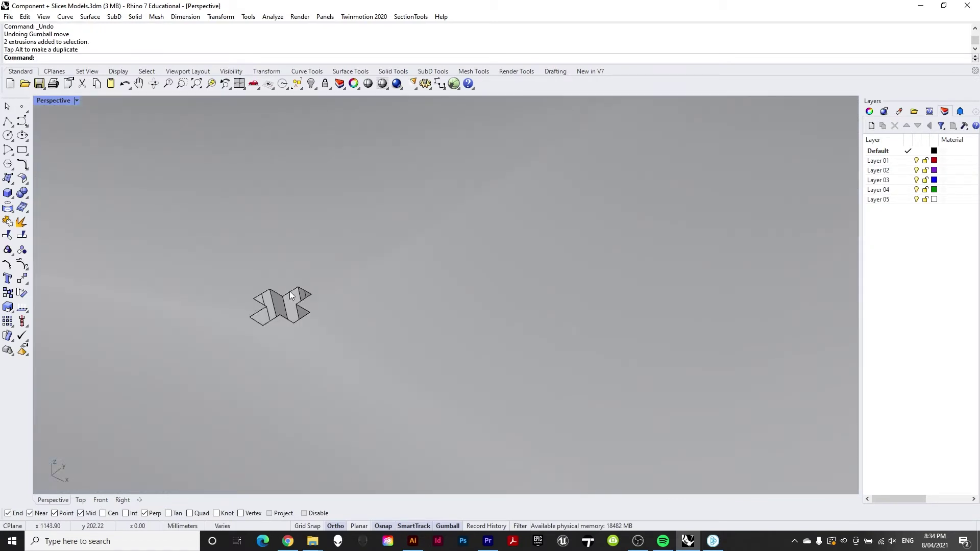
pyautogui.scroll(-3, 339, 323)
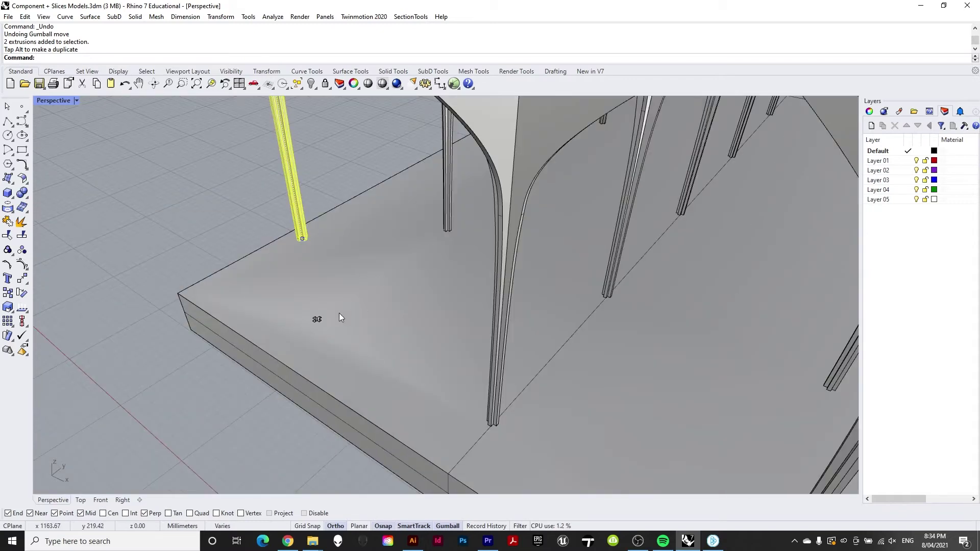
pyautogui.scroll(-3, 339, 317)
pyautogui.hotkey('ctrl', 'z')
pyautogui.press('Escape')
# Step: Compare the column model with the small scalloped slice model as separate pieces in the same scene
pyautogui.scroll(-2, 314, 319)
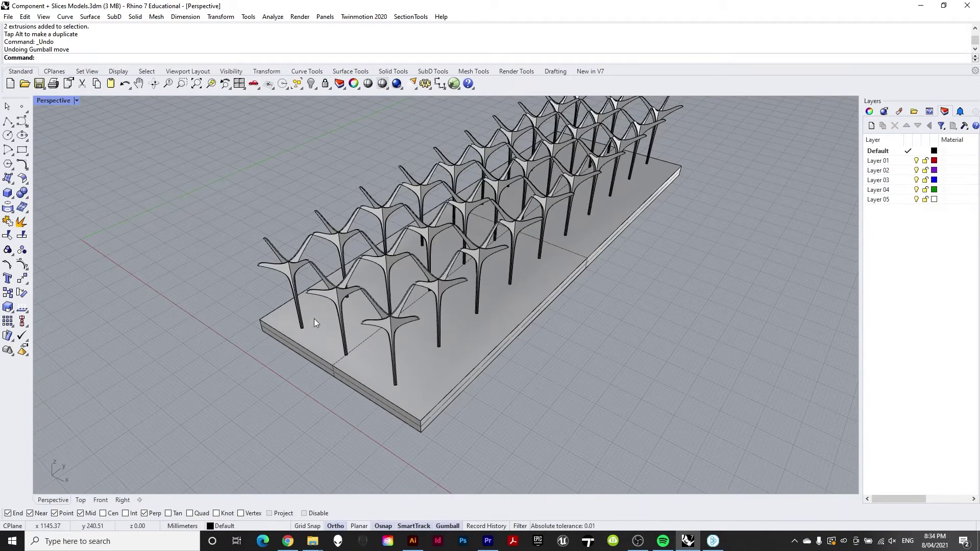
pyautogui.scroll(-4, 302, 225)
pyautogui.moveTo(303, 233); pyautogui.dragTo(394, 207, button='right')
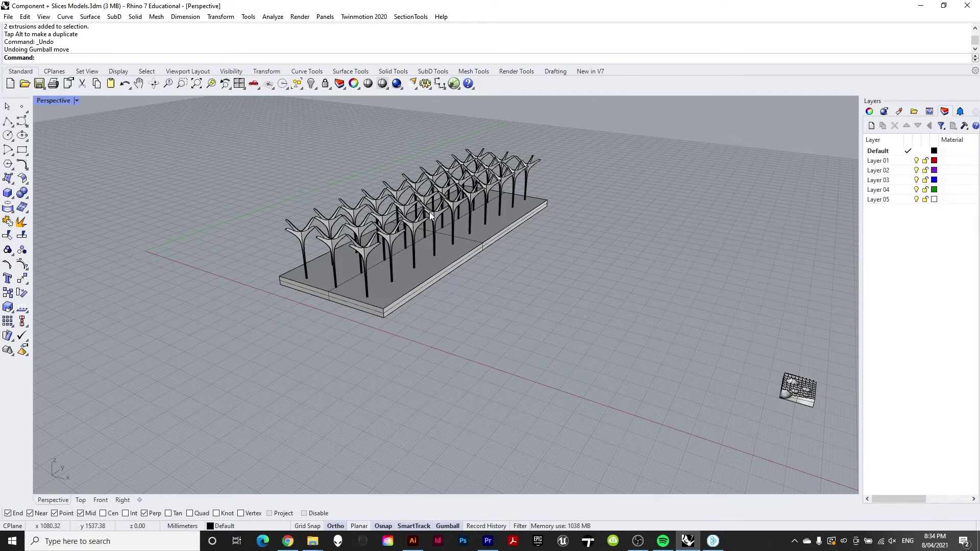
pyautogui.scroll(-4, 416, 201)
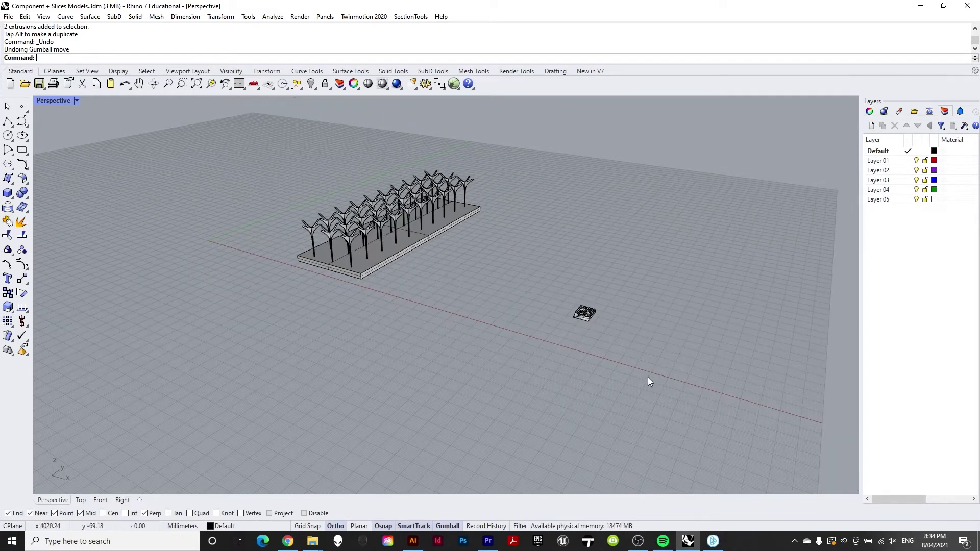
pyautogui.scroll(6, 597, 311)
pyautogui.scroll(-2, 580, 304)
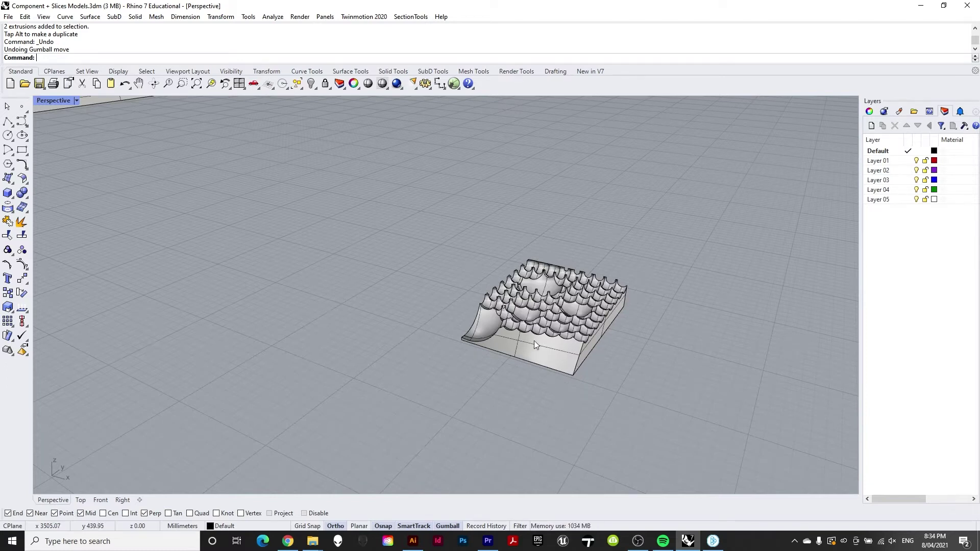
pyautogui.scroll(-5, 626, 353)
# Step: Select each plate of the corner column nearest the origin and the base in turn to inspect the separate parts, and clear the selection
pyautogui.moveTo(626, 353); pyautogui.dragTo(515, 300, button='right')
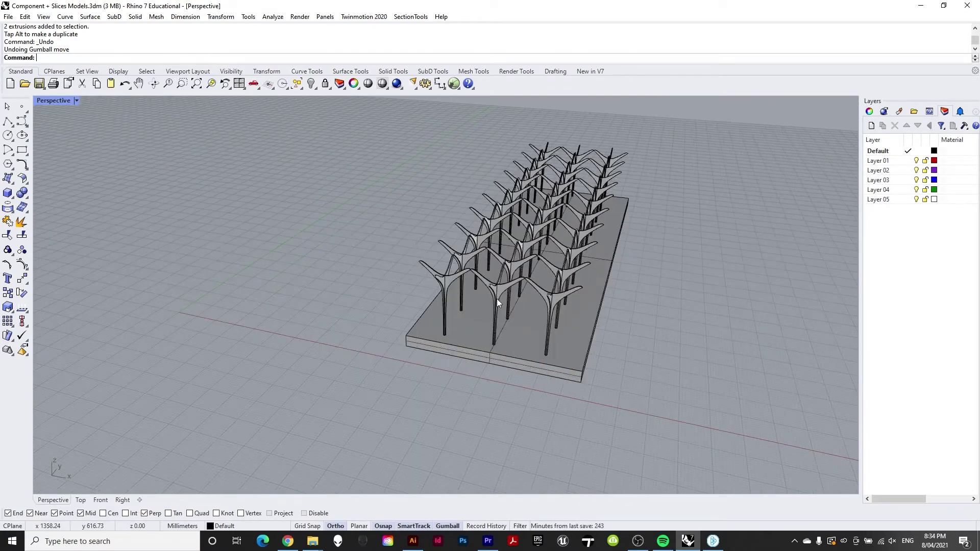
pyautogui.scroll(5, 431, 306)
pyautogui.moveTo(496, 267); pyautogui.dragTo(485, 266, button='right')
pyautogui.scroll(2, 451, 215)
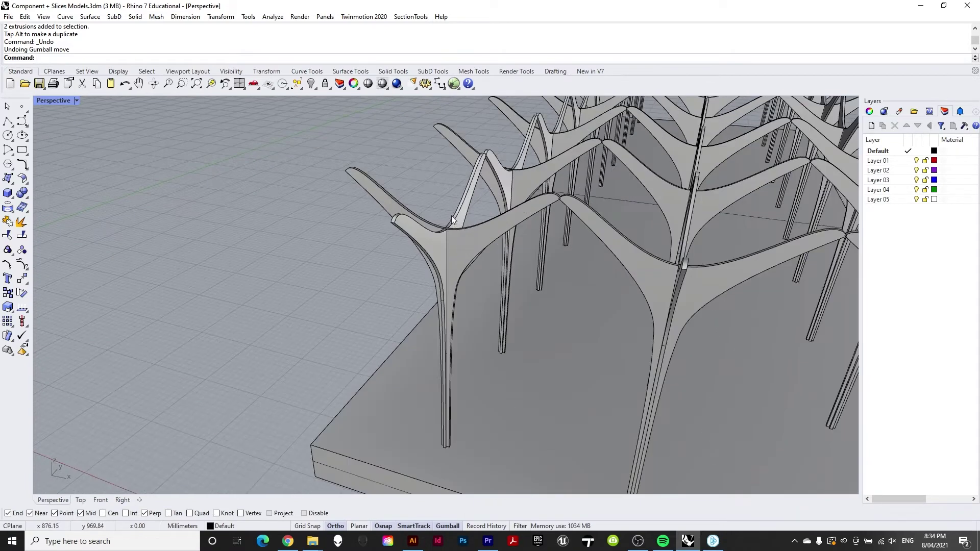
pyautogui.click(467, 237)
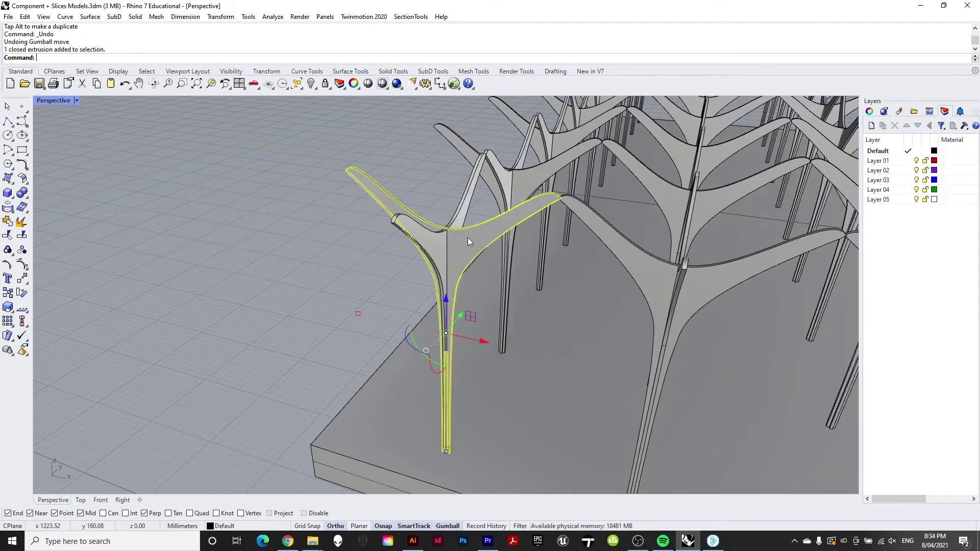
pyautogui.click(430, 244)
pyautogui.scroll(-5, 442, 286)
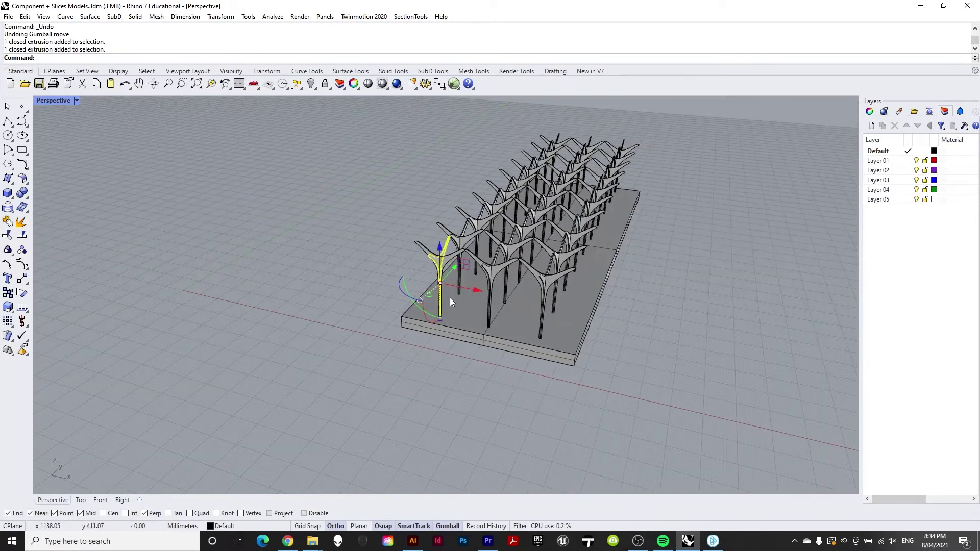
pyautogui.scroll(5, 497, 210)
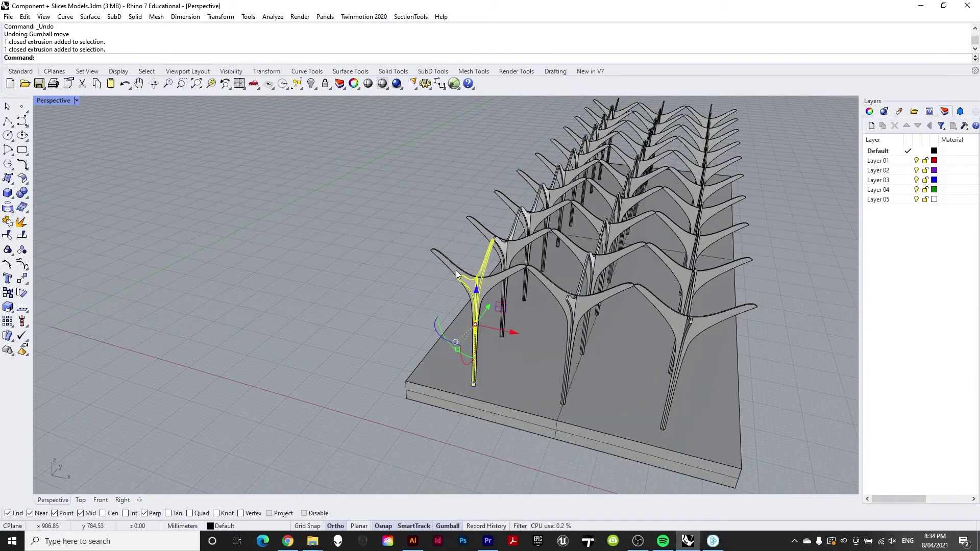
pyautogui.scroll(-3, 513, 354)
pyautogui.click(520, 357)
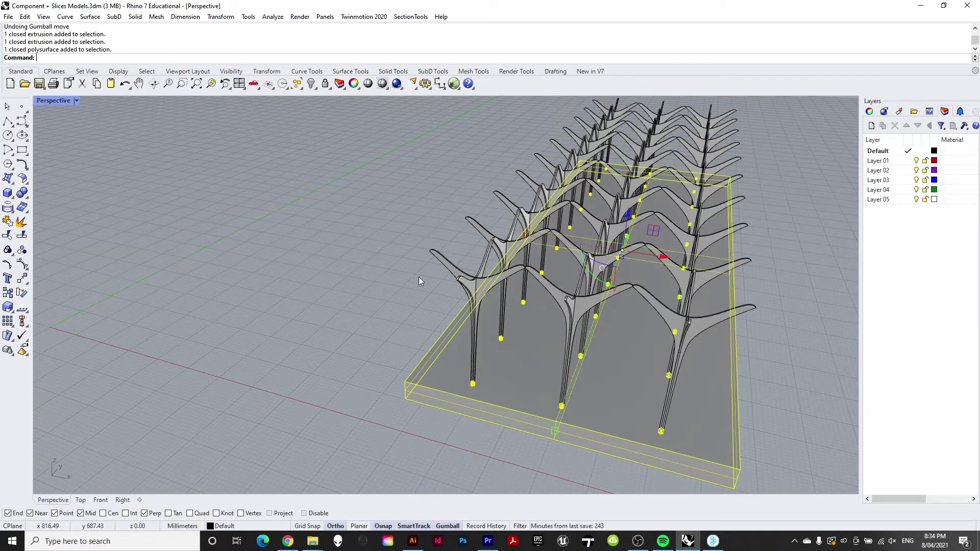
pyautogui.scroll(4, 414, 281)
pyautogui.press('Escape')
pyautogui.scroll(4, 486, 308)
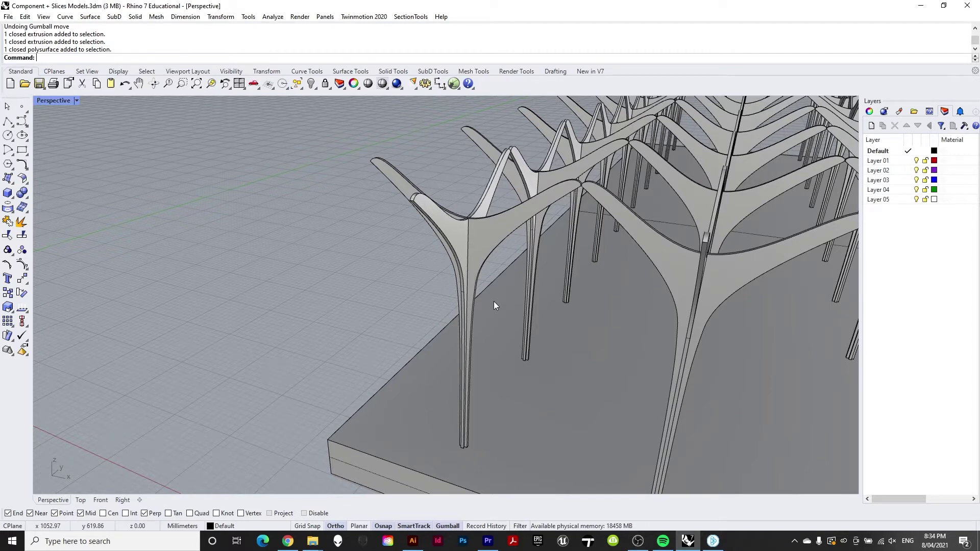
# Step: Duplicate the face border of one plate of the nearest corner column and move the outline clear of the model
pyautogui.write('DupFaceBorder')
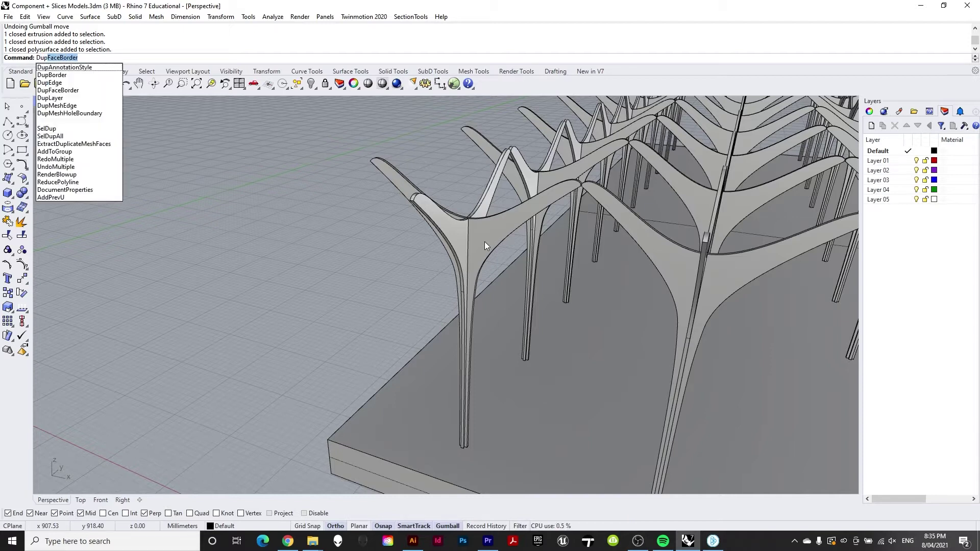
pyautogui.press('Return')
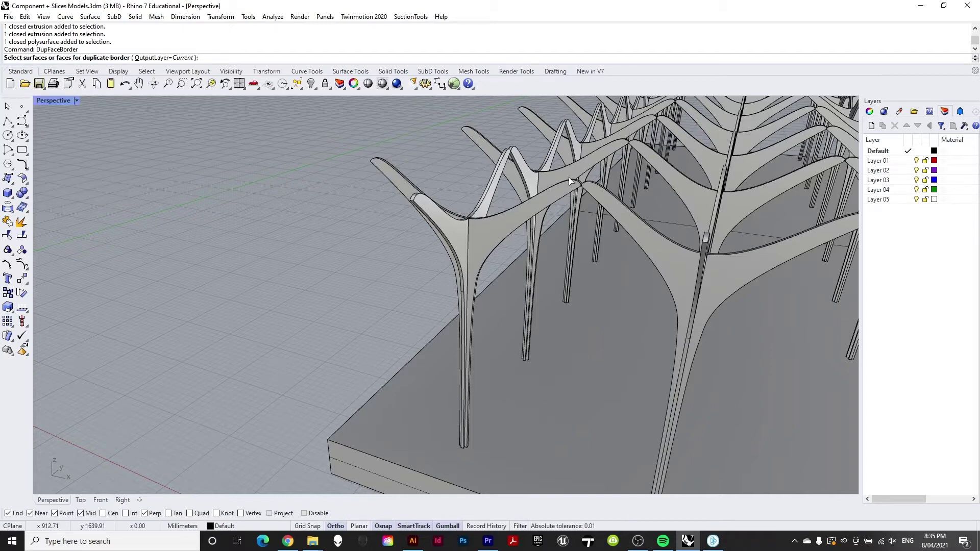
pyautogui.click(520, 216)
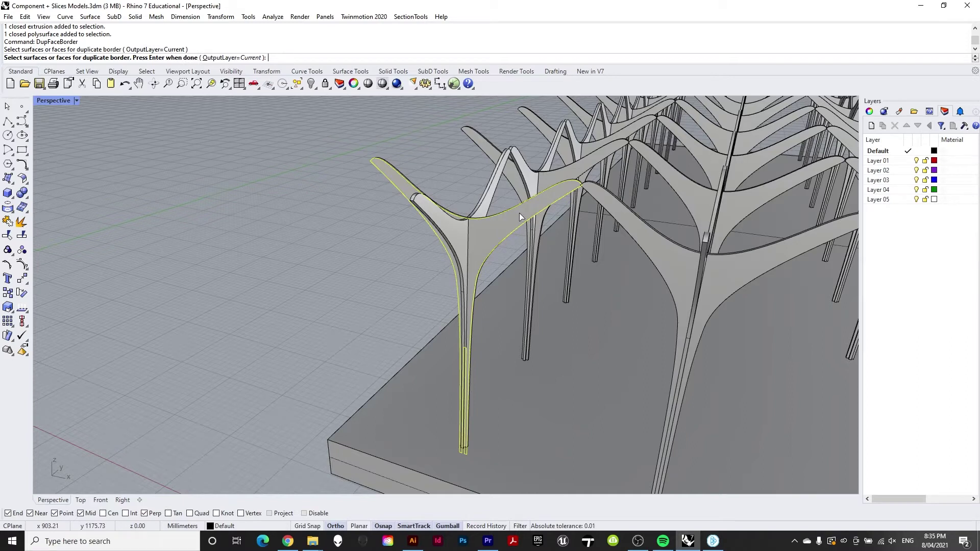
pyautogui.press('Return')
pyautogui.moveTo(503, 335); pyautogui.dragTo(189, 235)
pyautogui.click(277, 219)
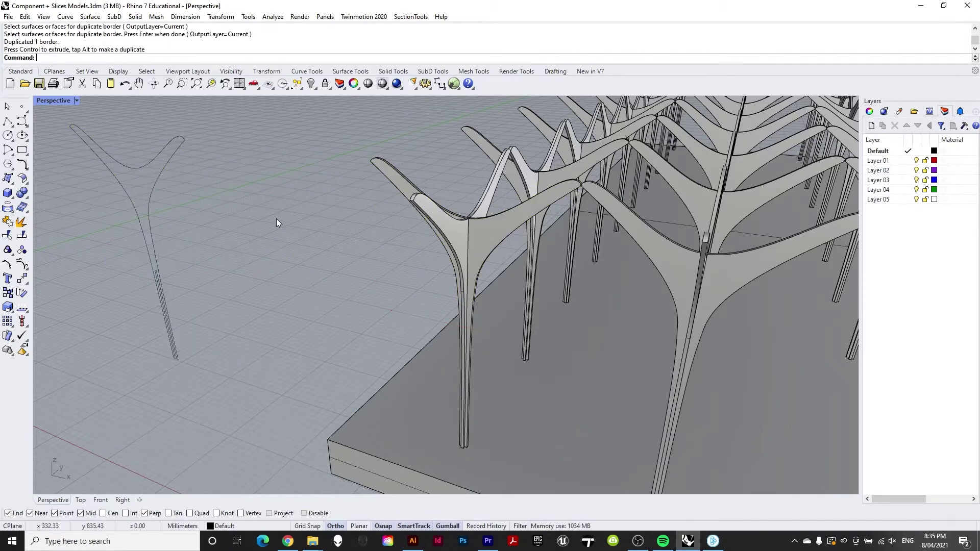
pyautogui.click(155, 244)
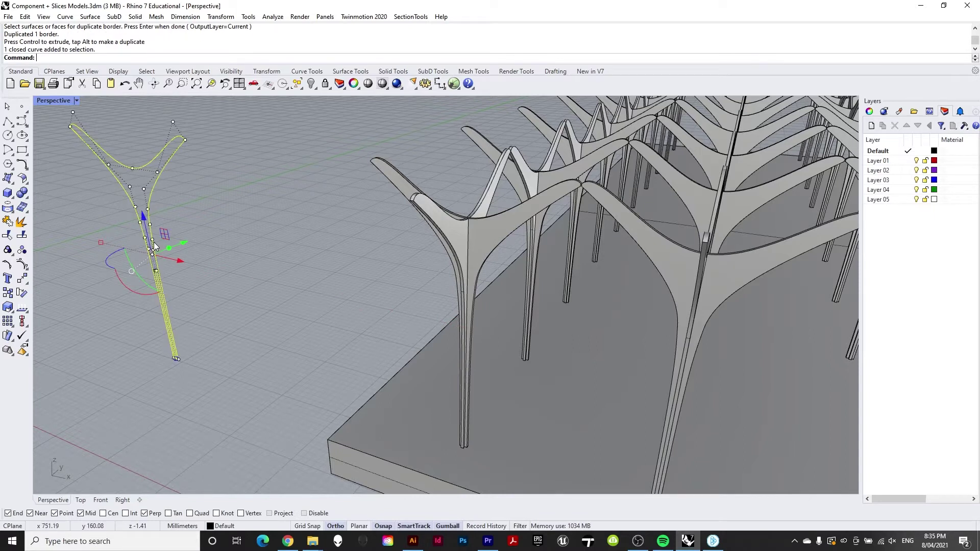
pyautogui.click(315, 280)
# Step: Duplicate the face border of the crossing plate on the same corner column and move it out beside the first outline
pyautogui.press('Return')
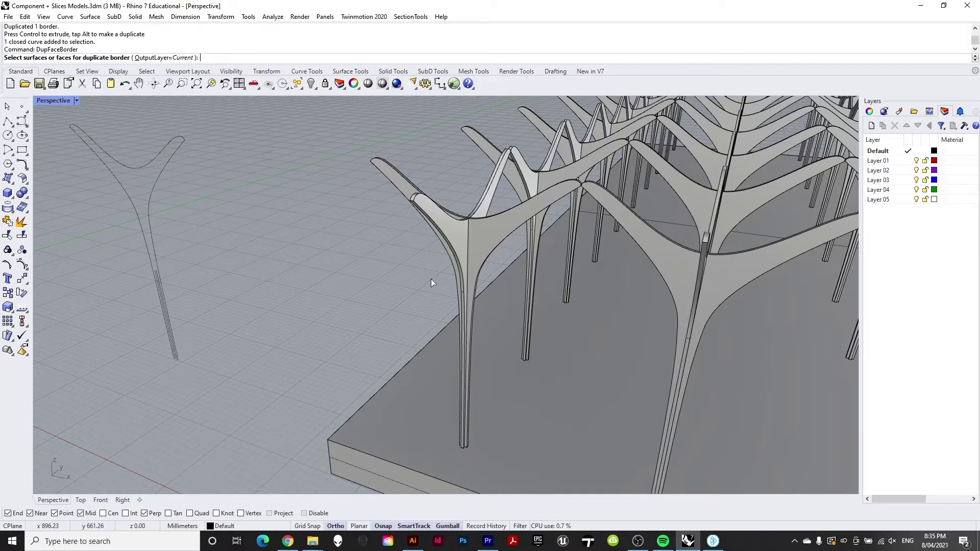
pyautogui.click(456, 238)
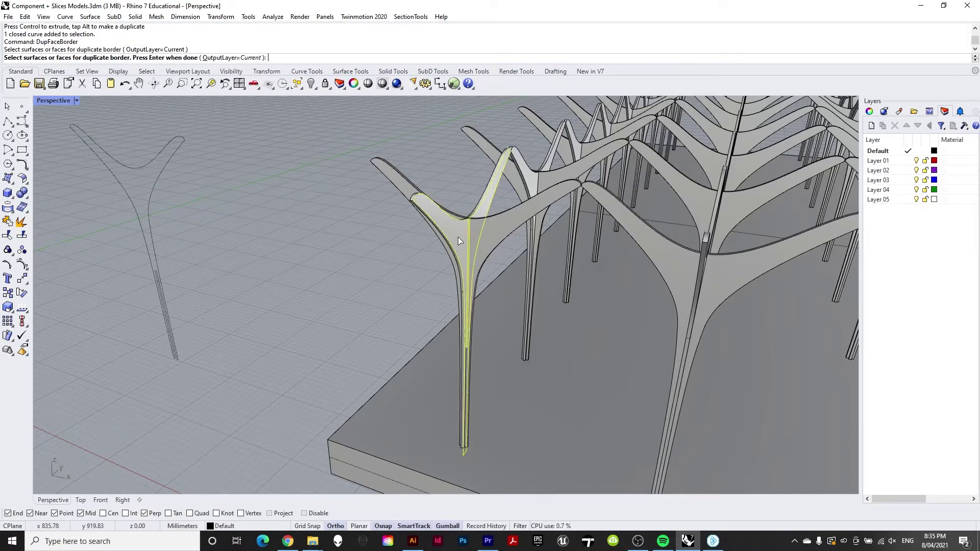
pyautogui.press('Return')
pyautogui.moveTo(508, 333); pyautogui.dragTo(273, 268)
pyautogui.press('Escape')
# Step: Duplicate the borders of the base's top face, including the column sockets, and move them out past the plate outlines
pyautogui.scroll(-5, 387, 256)
pyautogui.moveTo(387, 255); pyautogui.dragTo(278, 201, button='right')
pyautogui.click(434, 329)
pyautogui.press('Return')
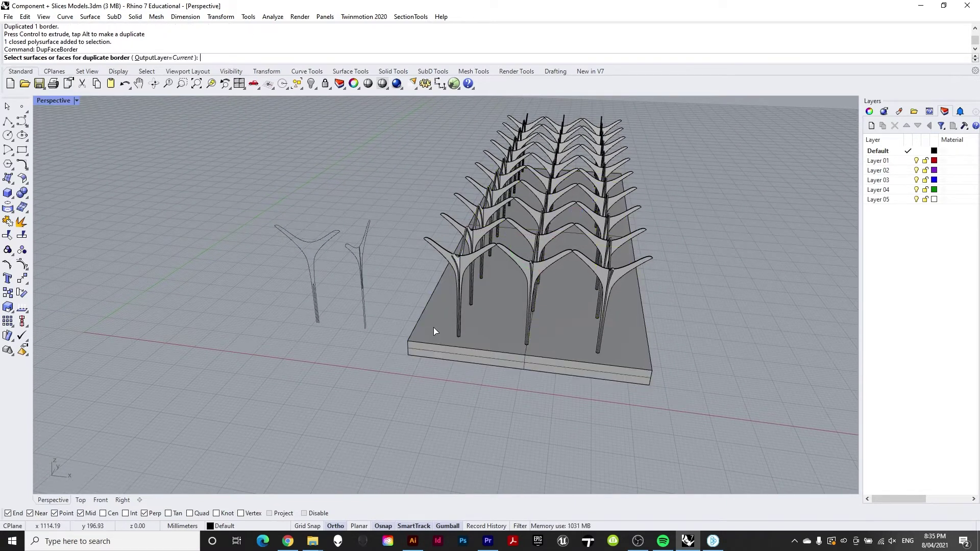
pyautogui.click(434, 328)
pyautogui.press('Return')
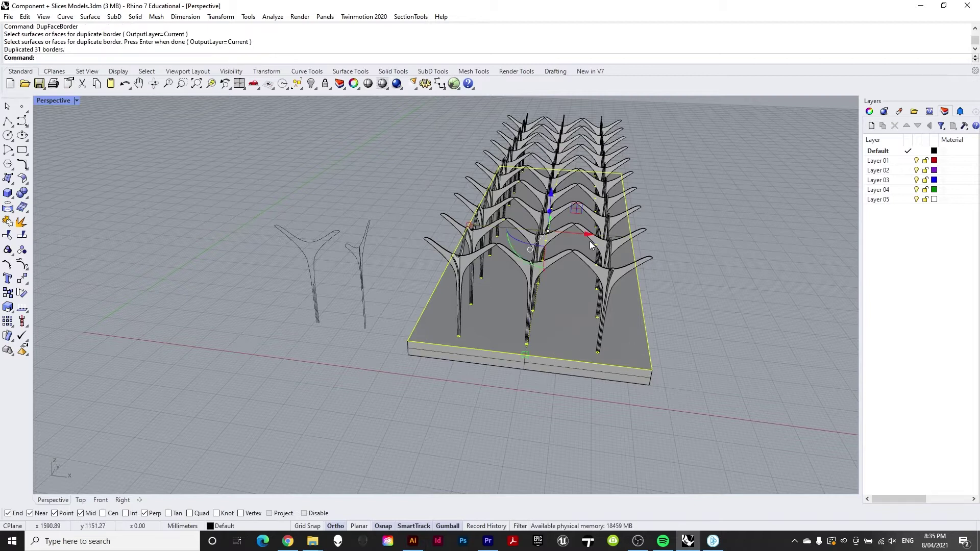
pyautogui.moveTo(588, 234); pyautogui.dragTo(259, 189)
pyautogui.press('Escape')
# Step: Examine the extracted plate outlines and the base outline with its sockets from several angles against the column model
pyautogui.moveTo(430, 148); pyautogui.dragTo(412, 335, button='right')
pyautogui.scroll(3, 437, 332)
pyautogui.scroll(3, 452, 324)
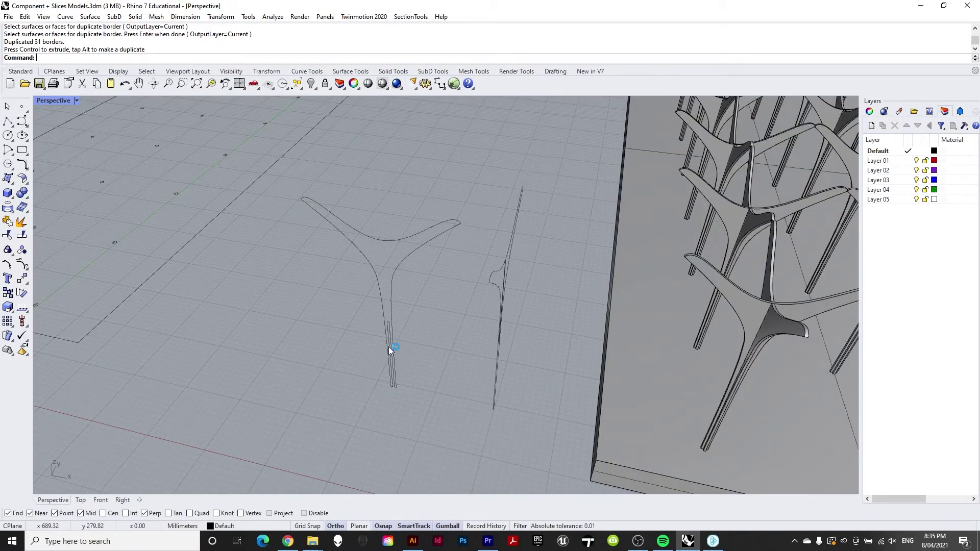
pyautogui.scroll(-4, 388, 348)
pyautogui.scroll(-5, 353, 252)
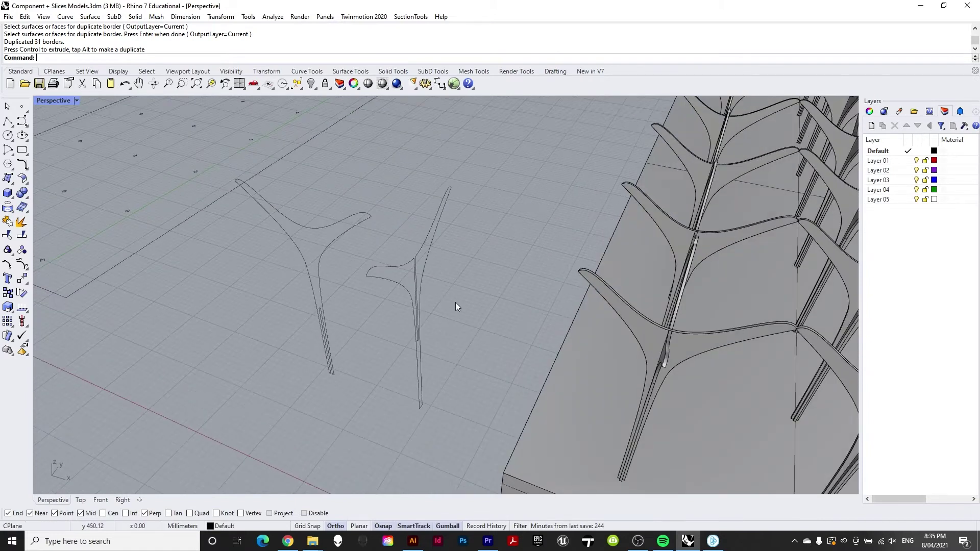
pyautogui.moveTo(455, 302); pyautogui.dragTo(451, 330, button='right')
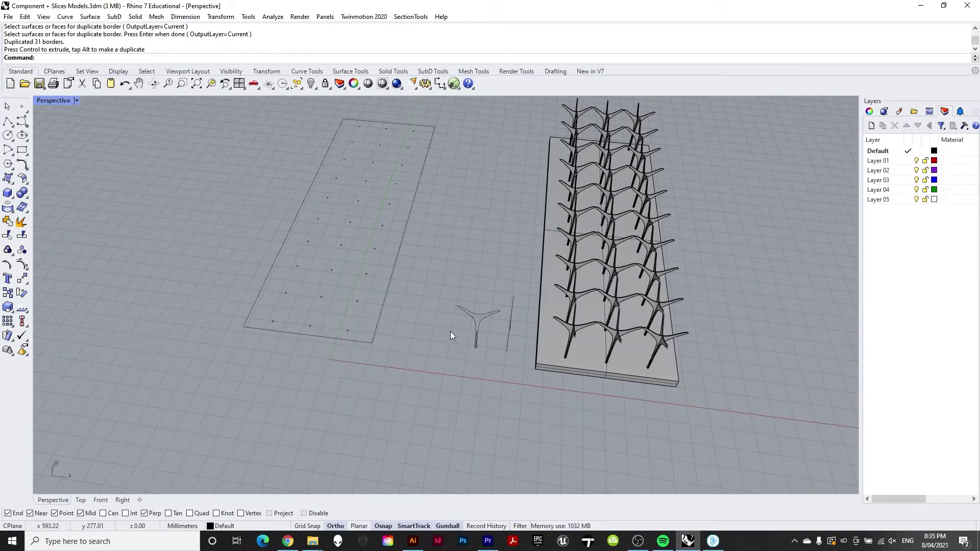
pyautogui.scroll(-2, 412, 325)
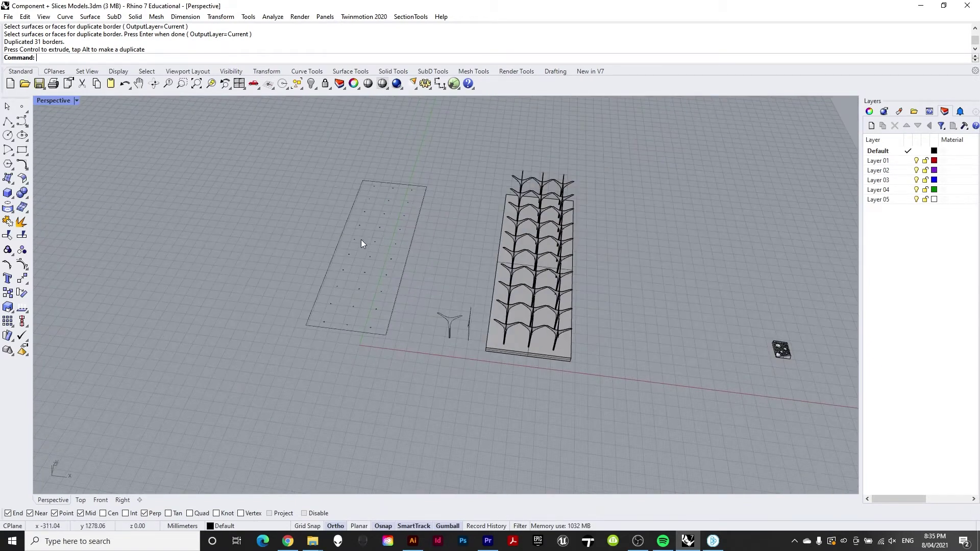
pyautogui.scroll(2, 360, 235)
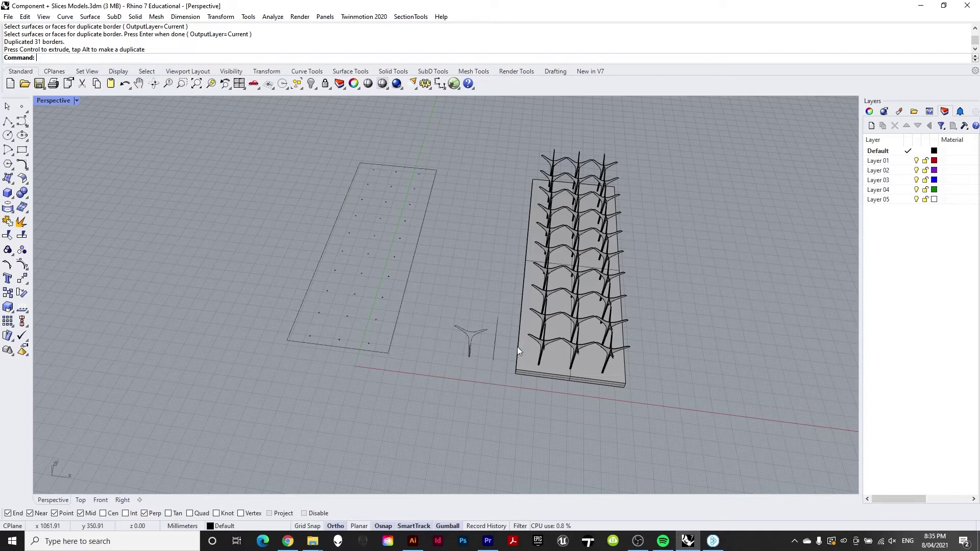
pyautogui.scroll(2, 470, 314)
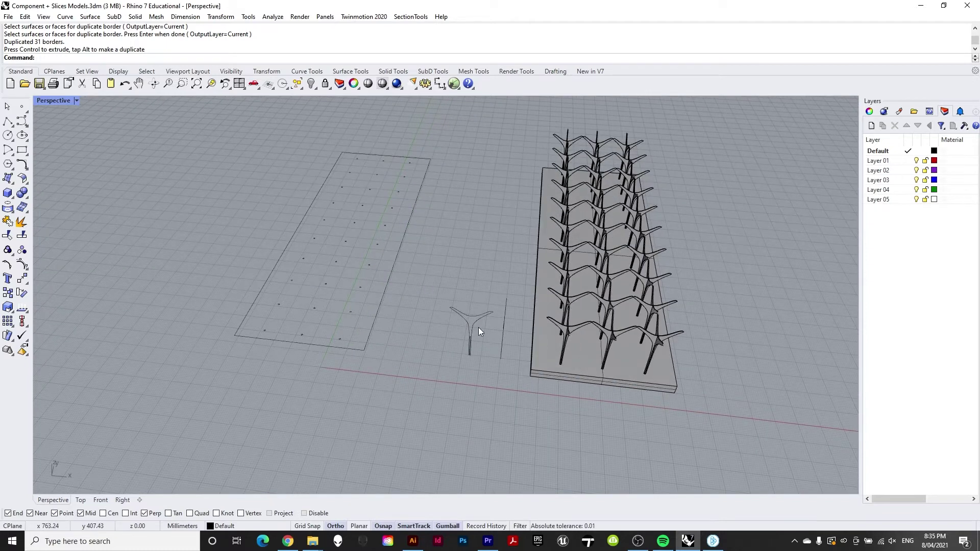
# Step: Rotate the first plate outline 90 degrees to lie flat and move it near the base outline
pyautogui.scroll(2, 479, 328)
pyautogui.moveTo(479, 335); pyautogui.dragTo(562, 351, button='right')
pyautogui.click(530, 339)
pyautogui.scroll(2, 562, 351)
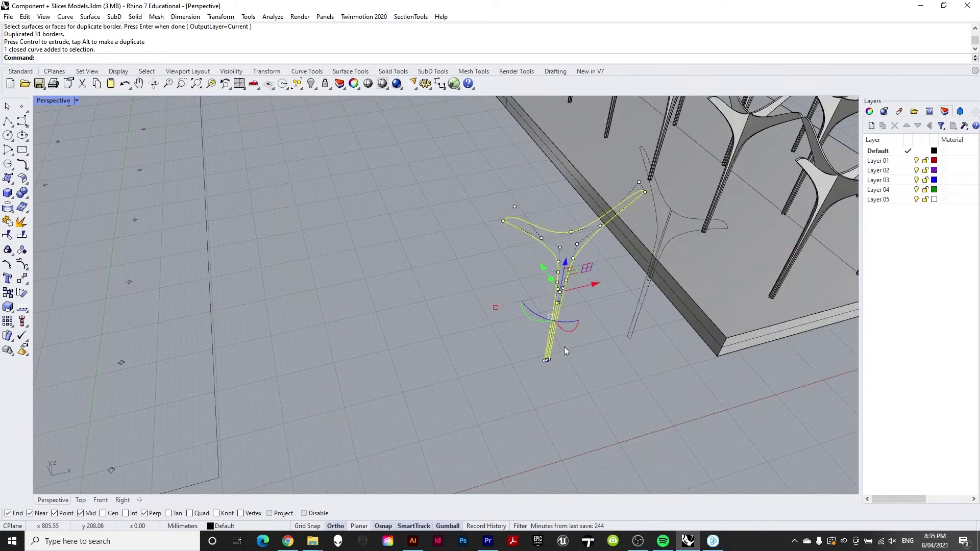
pyautogui.click(567, 333)
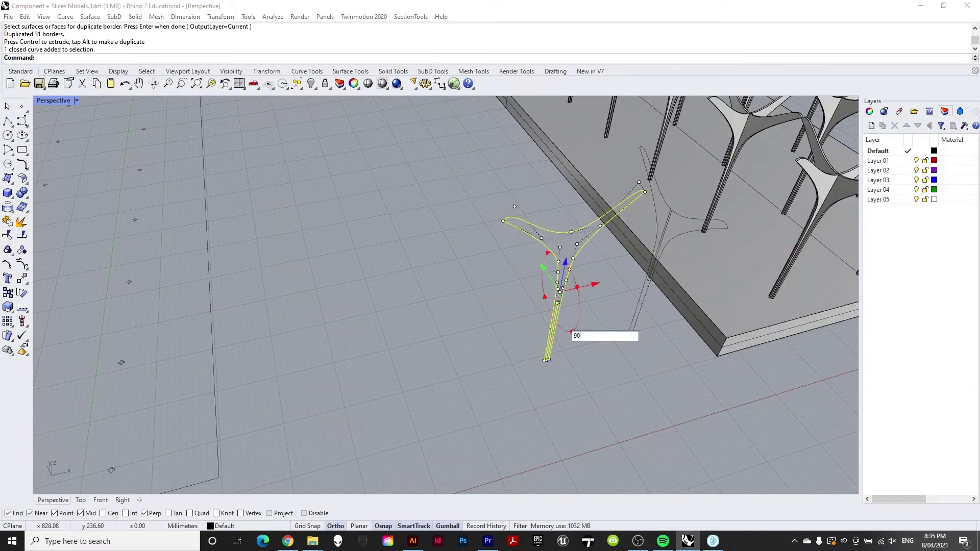
pyautogui.press('Return')
pyautogui.moveTo(568, 333); pyautogui.dragTo(615, 270, button='right')
pyautogui.moveTo(615, 270); pyautogui.dragTo(463, 306)
pyautogui.press('Escape')
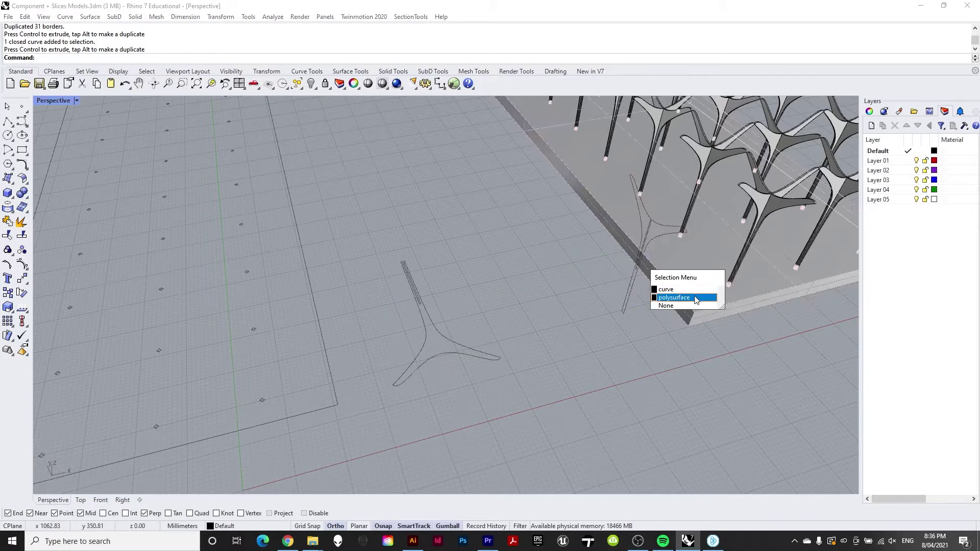
# Step: Turn the second plate outline about the vertical axis to face the same way as the first plate
pyautogui.click(630, 308)
pyautogui.moveTo(645, 302); pyautogui.dragTo(489, 408, button='right')
pyautogui.click(481, 399)
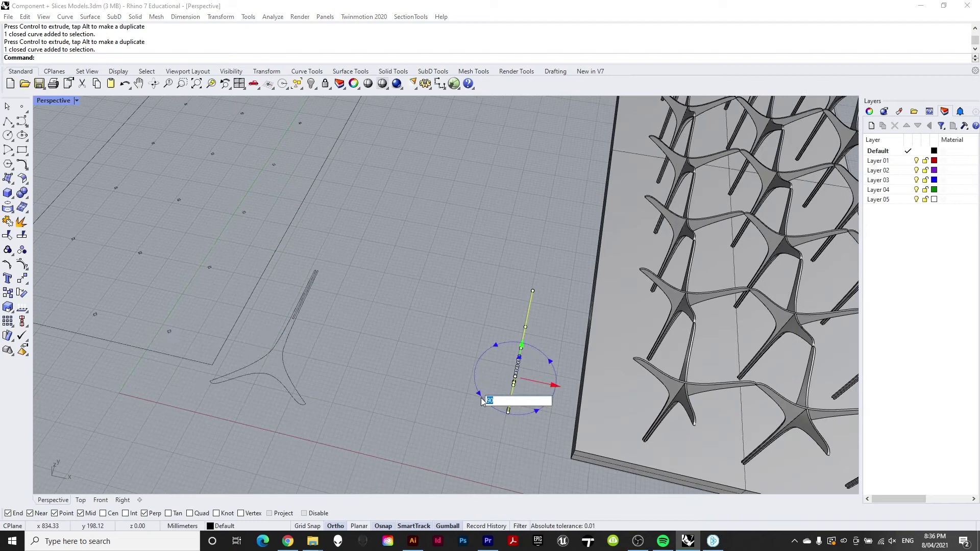
pyautogui.write('80')
pyautogui.press('Return')
# Step: Try to tip the second plate outline flat with its leg towards the front, and undo the rotation
pyautogui.moveTo(481, 390); pyautogui.dragTo(652, 367, button='right')
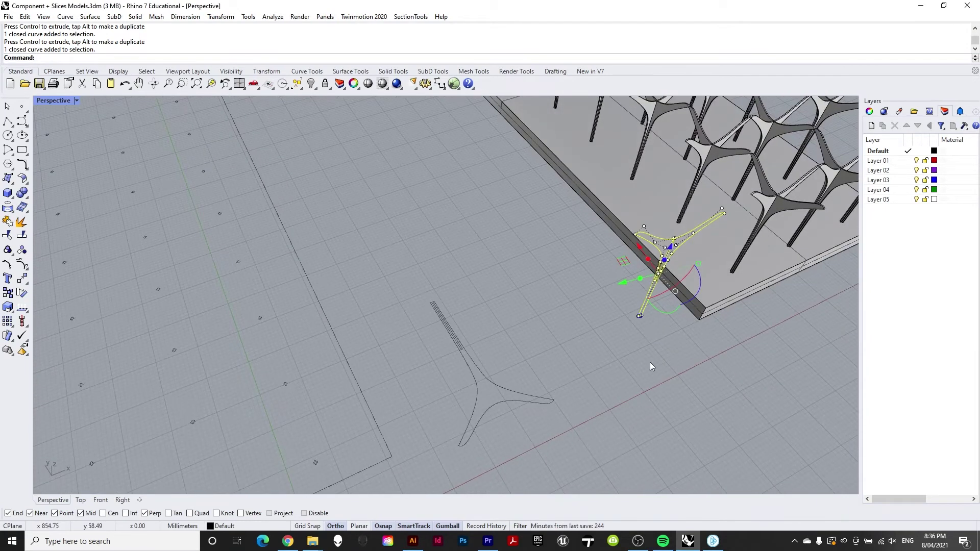
pyautogui.click(666, 311)
pyautogui.press('Return')
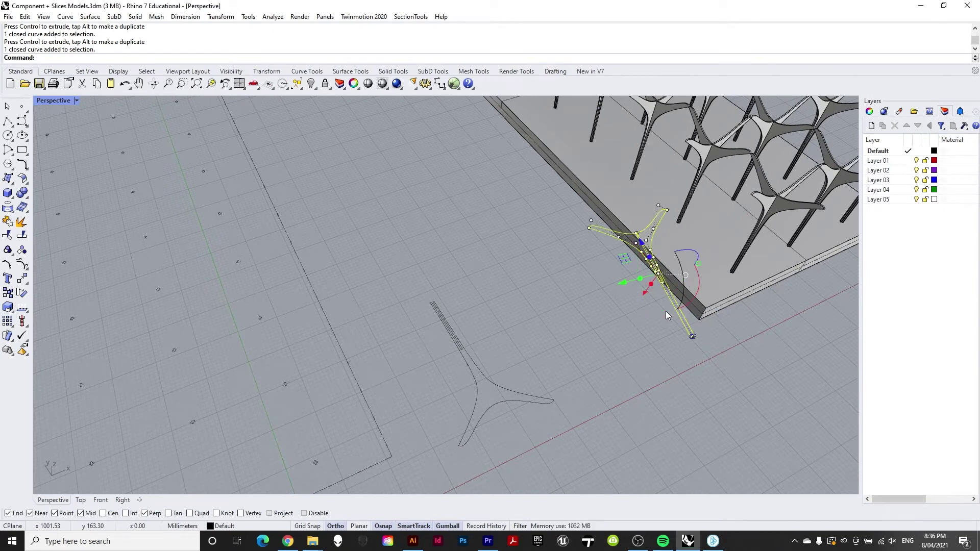
pyautogui.hotkey('ctrl', 'z')
# Step: Tip the second plate outline by 90 degrees and move it off the base towards the first outline
pyautogui.moveTo(666, 311); pyautogui.dragTo(687, 273, button='right')
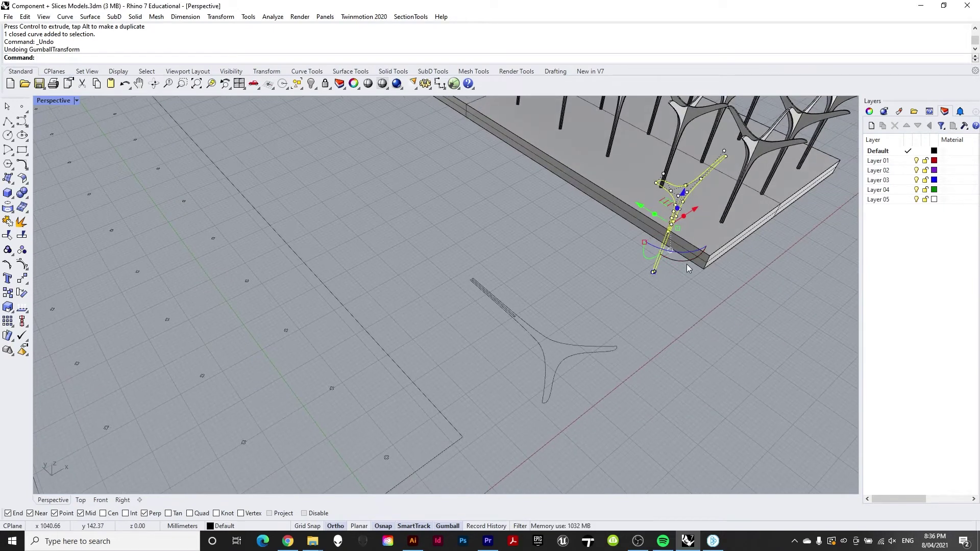
pyautogui.click(690, 262)
pyautogui.write('90')
pyautogui.press('Return')
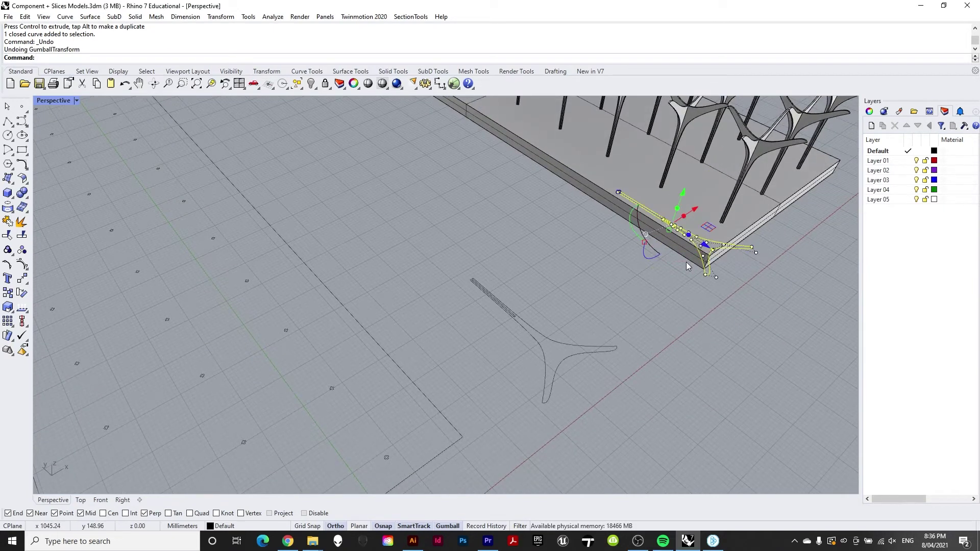
pyautogui.moveTo(695, 210); pyautogui.dragTo(626, 259)
# Step: Rotate the second plate outline 180 degrees to reverse its direction and move it closer to the first outline
pyautogui.click(559, 275)
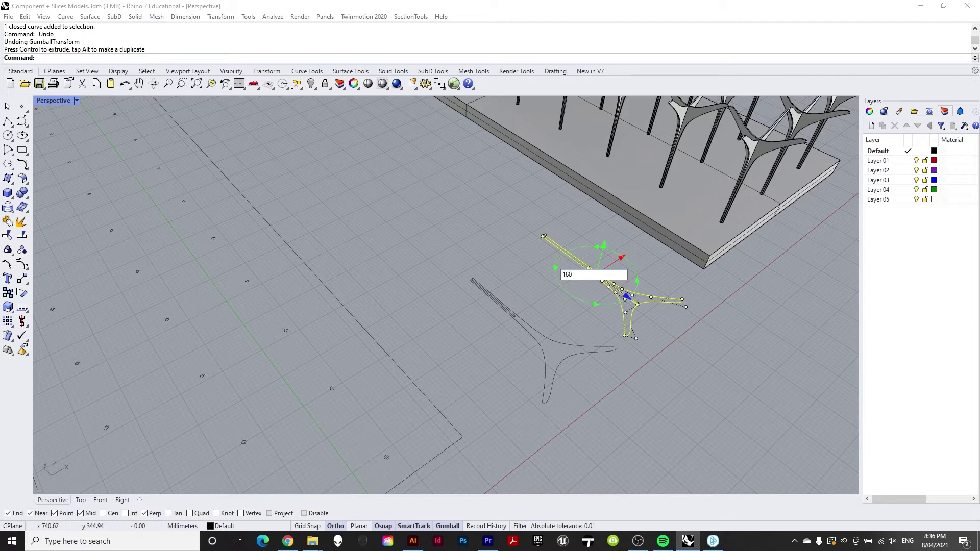
pyautogui.press('Return')
pyautogui.moveTo(559, 275); pyautogui.dragTo(473, 280, button='right')
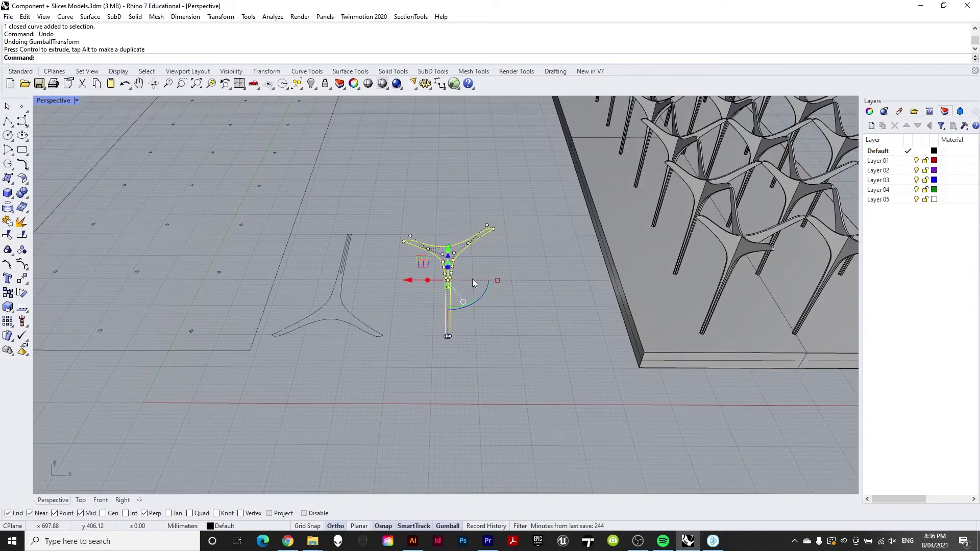
pyautogui.moveTo(411, 280); pyautogui.dragTo(366, 280)
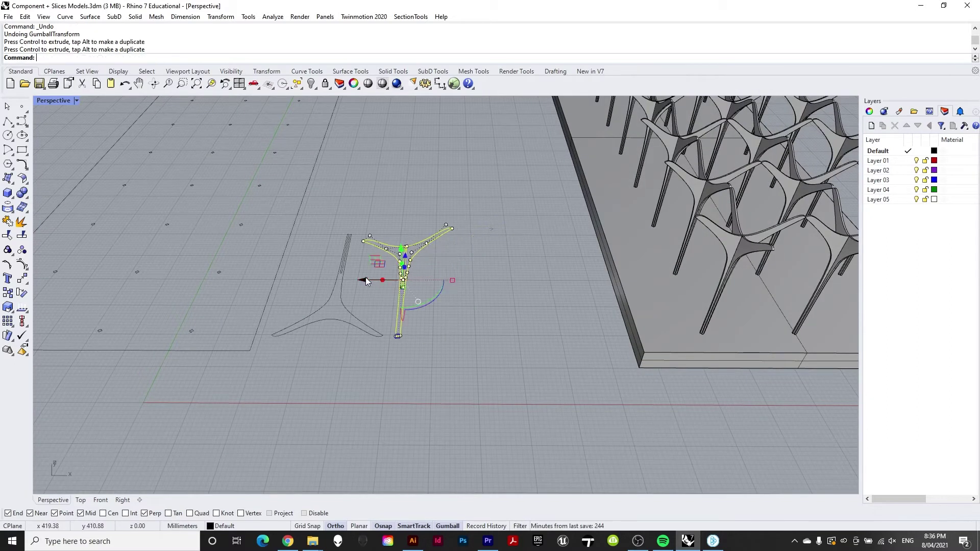
pyautogui.click(497, 265)
# Step: Check from a low angle whether the second outline lies flat, and undo its moves and rotations
pyautogui.moveTo(497, 265); pyautogui.dragTo(498, 231, button='right')
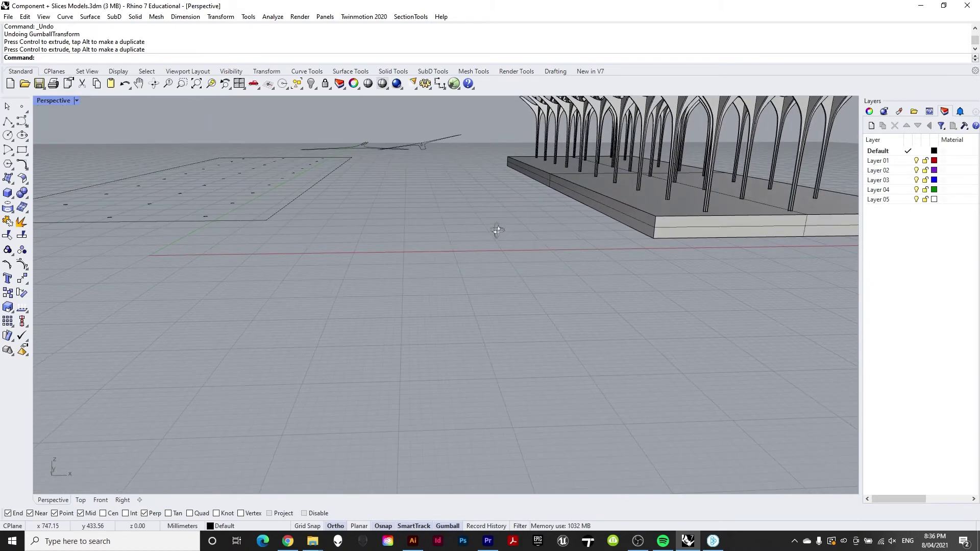
pyautogui.scroll(2, 373, 134)
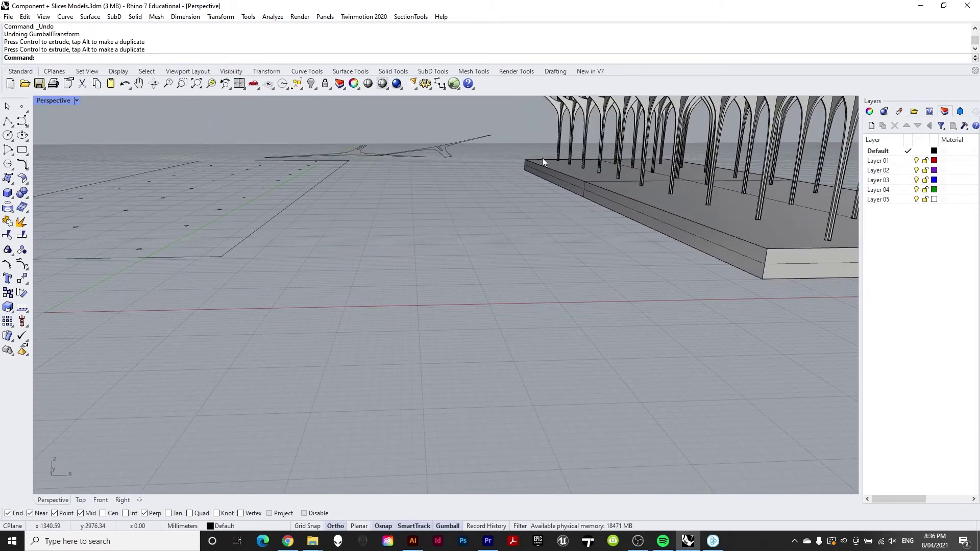
pyautogui.hotkey('ctrl', 'z')
pyautogui.hotkey('ctrl', 'z')
pyautogui.moveTo(496, 208); pyautogui.dragTo(500, 437, button='right')
pyautogui.hotkey('ctrl', 'z')
# Step: Rotate the upright second plate outline 90 degrees about the vertical axis
pyautogui.click(465, 441)
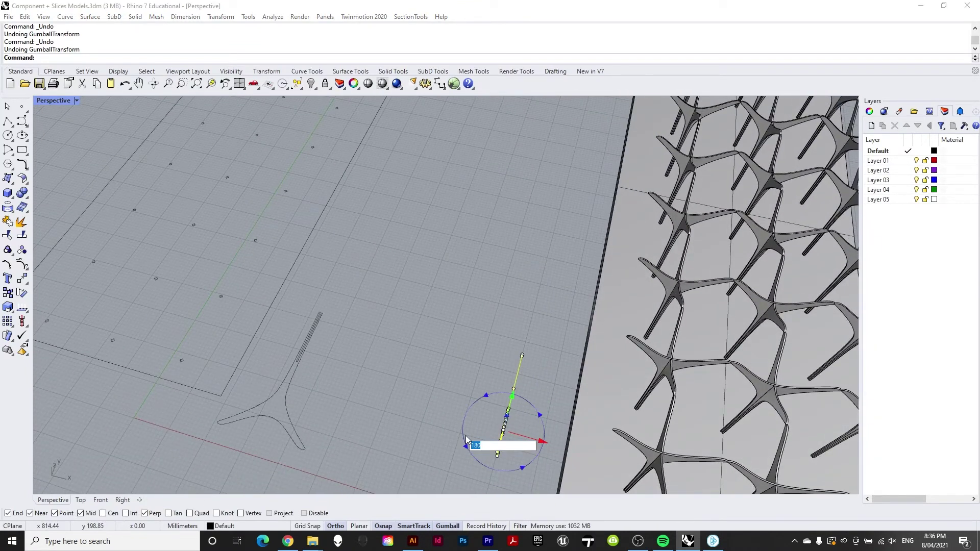
pyautogui.write('90')
pyautogui.press('Return')
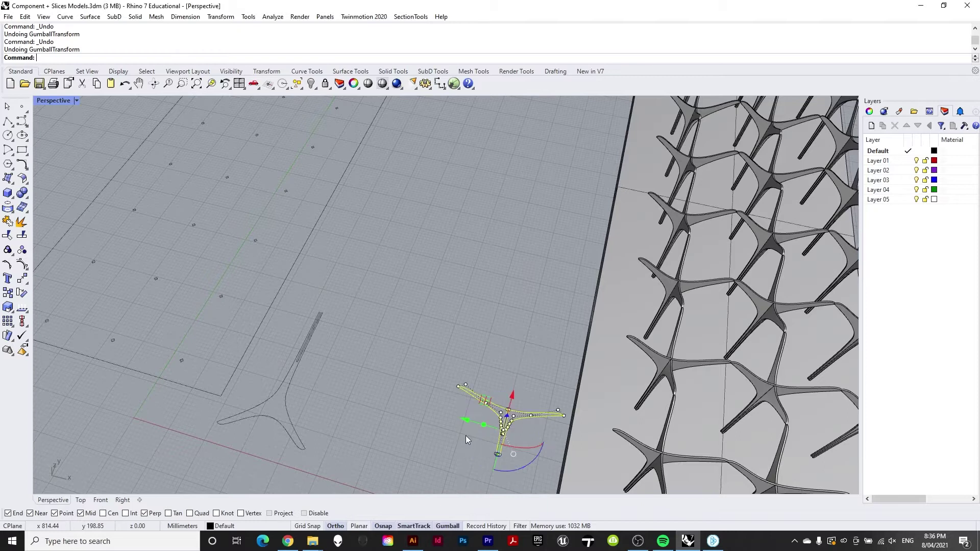
# Step: Lay the second plate outline flat with its leg towards the front and move it beside the first outline
pyautogui.moveTo(494, 471); pyautogui.dragTo(658, 356, button='right')
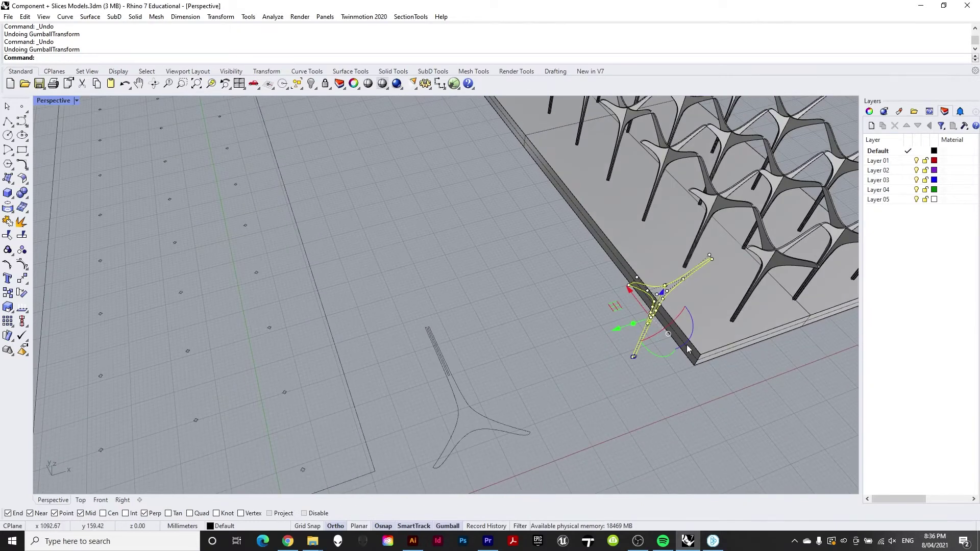
pyautogui.click(657, 357)
pyautogui.press('Return')
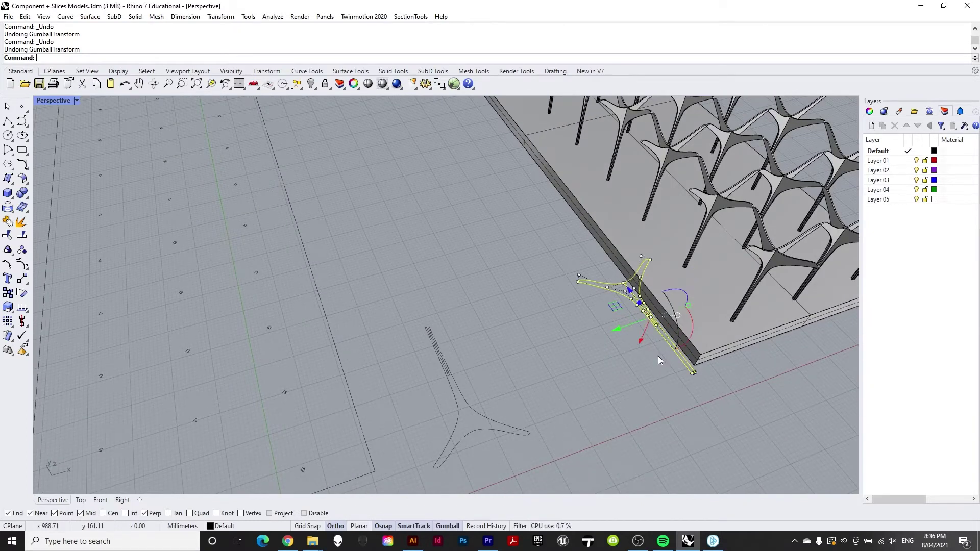
pyautogui.moveTo(616, 307); pyautogui.dragTo(482, 352)
pyautogui.click(612, 381)
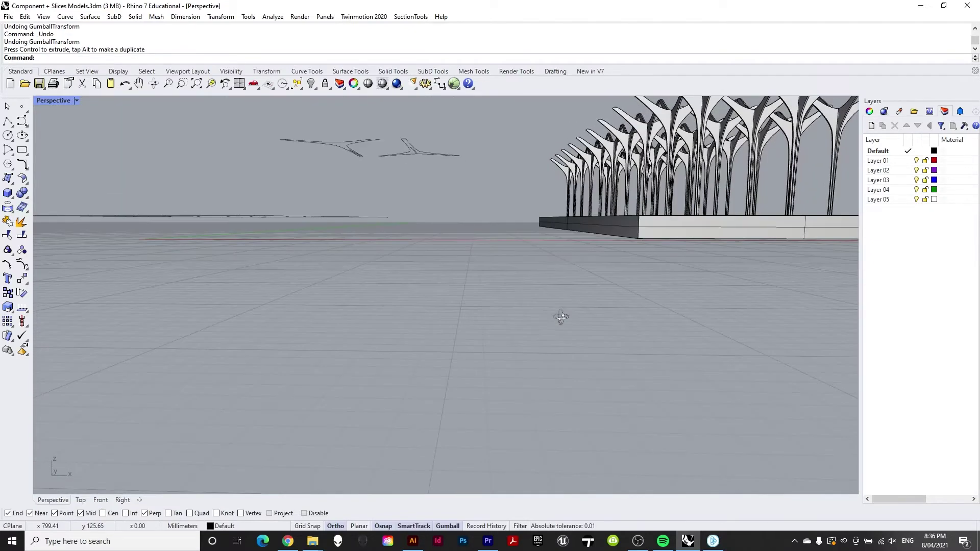
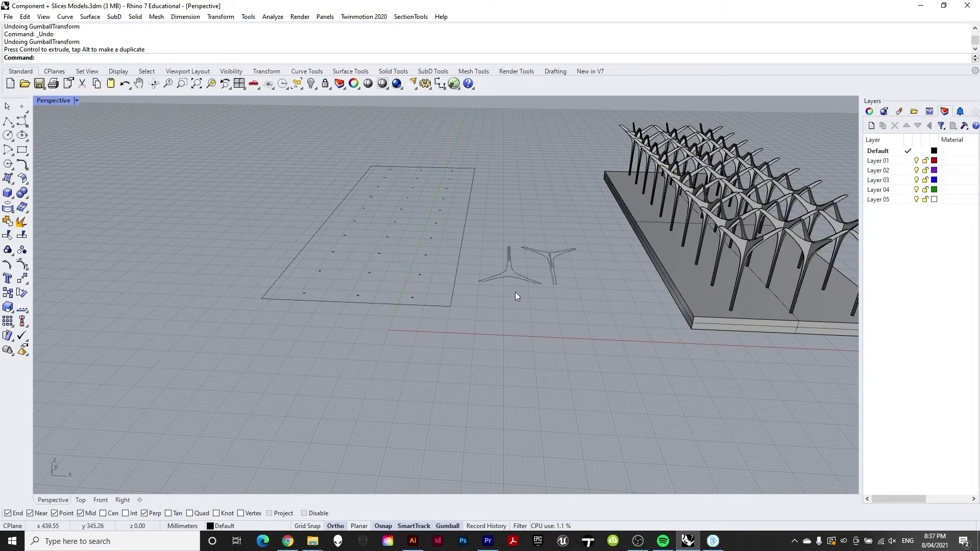
pyautogui.scroll(-4, 352, 296)
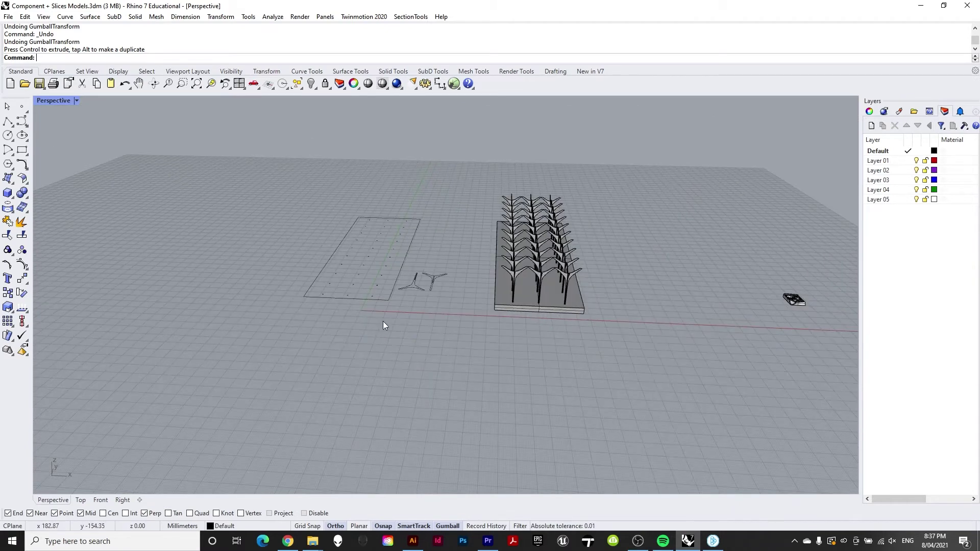
# Step: Move the whole column and base model farther along the X axis, away from the flat outlines
pyautogui.moveTo(474, 162); pyautogui.dragTo(614, 369)
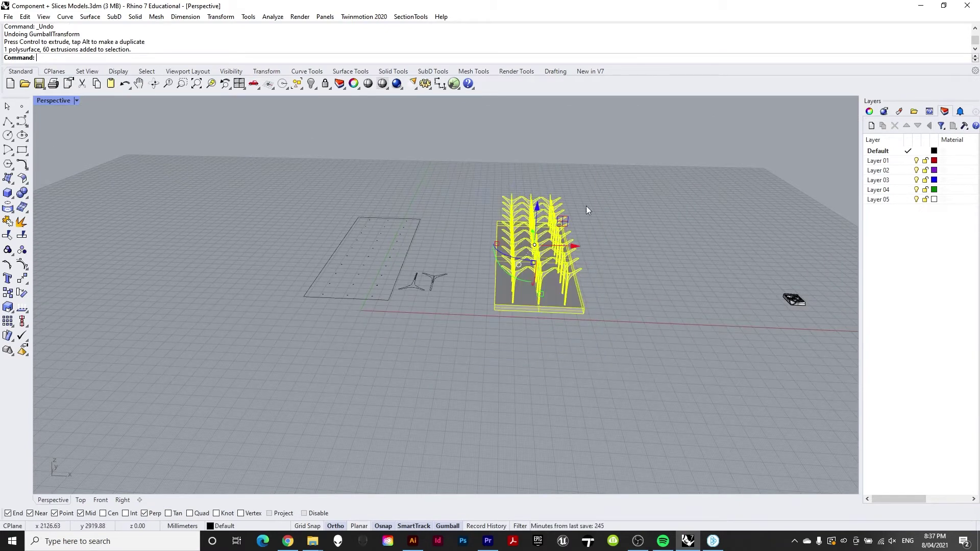
pyautogui.moveTo(575, 247); pyautogui.dragTo(733, 222)
pyautogui.press('Escape')
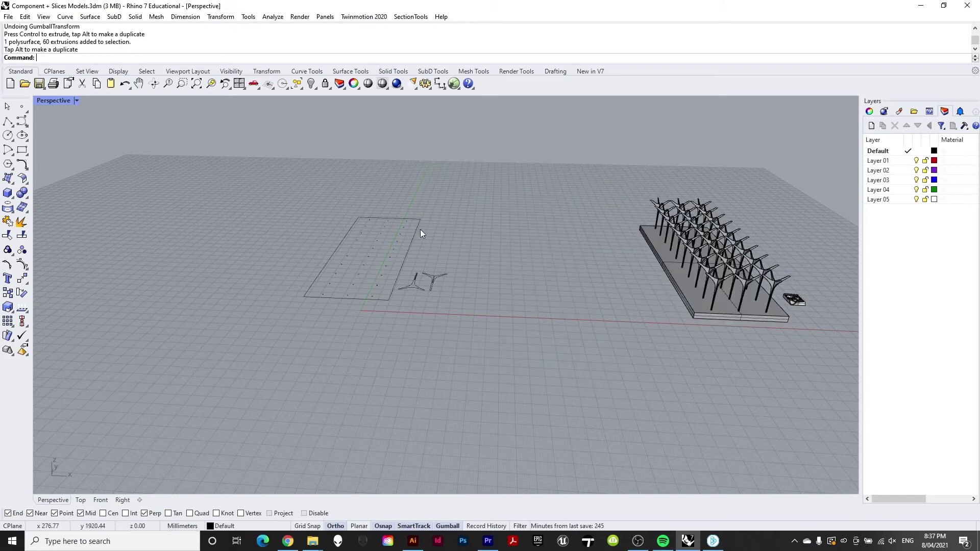
# Step: Move the two plate outlines vertically so they lie at the same height as the base outline's corner
pyautogui.scroll(2, 312, 249)
pyautogui.scroll(3, 358, 266)
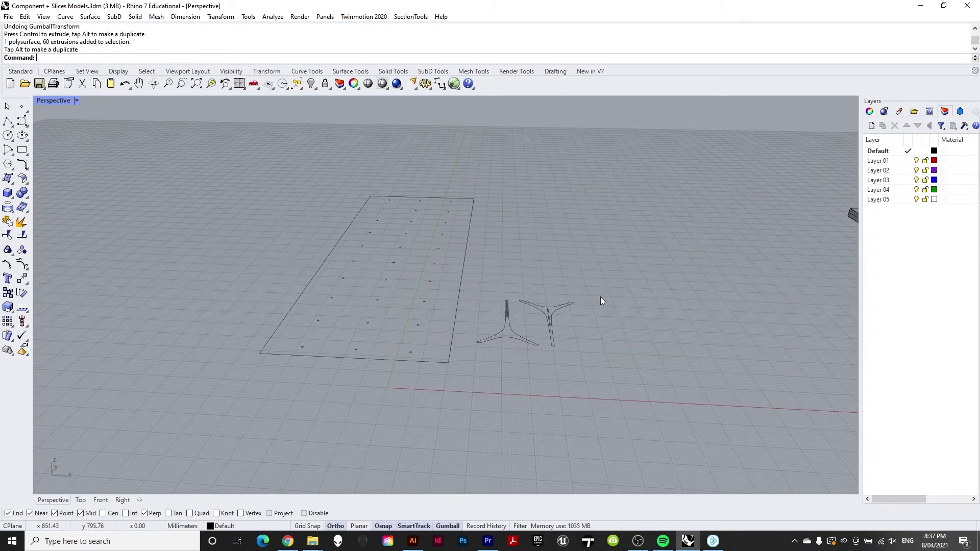
pyautogui.moveTo(459, 378); pyautogui.dragTo(467, 378)
pyautogui.moveTo(472, 376); pyautogui.dragTo(508, 304, button='right')
pyautogui.write('move')
pyautogui.press('Return')
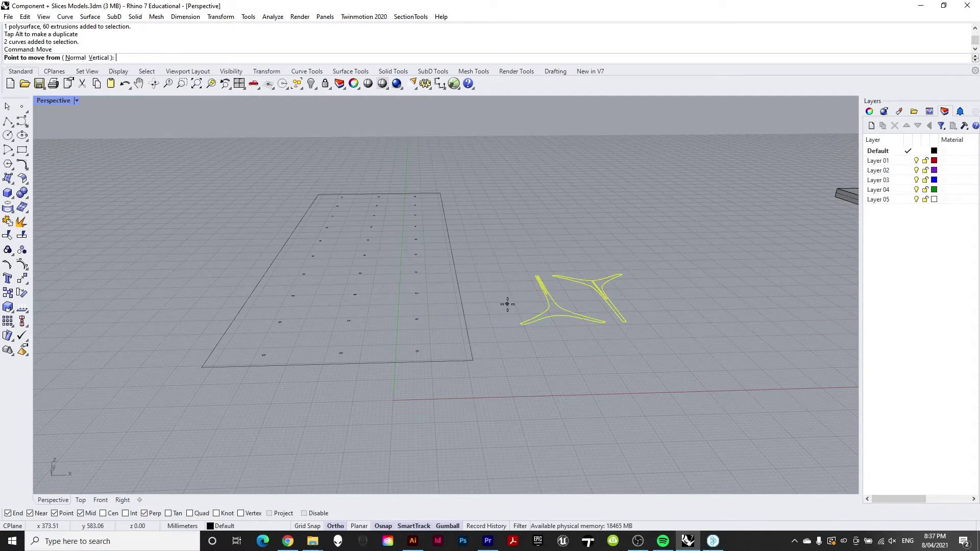
pyautogui.click(100, 57)
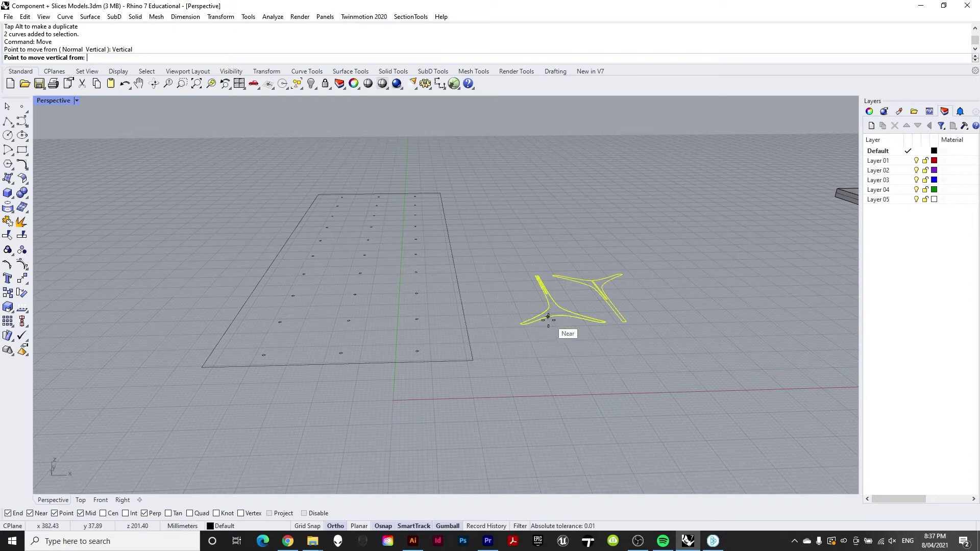
pyautogui.click(524, 325)
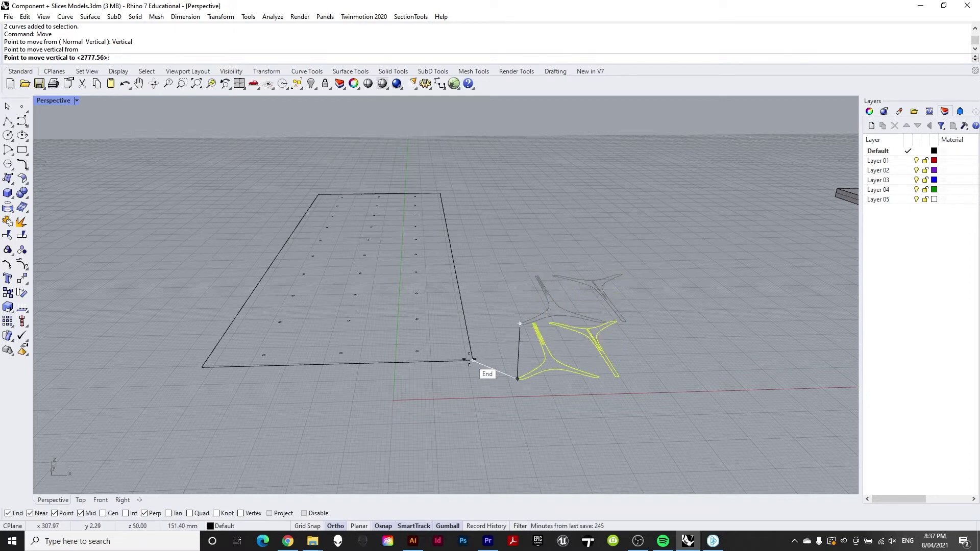
pyautogui.click(470, 359)
pyautogui.press('Escape')
# Step: Try to move all the base and plate outlines, using 0,0,0 as the point to move from
pyautogui.moveTo(503, 324); pyautogui.dragTo(443, 362, button='right')
pyautogui.moveTo(568, 216); pyautogui.dragTo(295, 440)
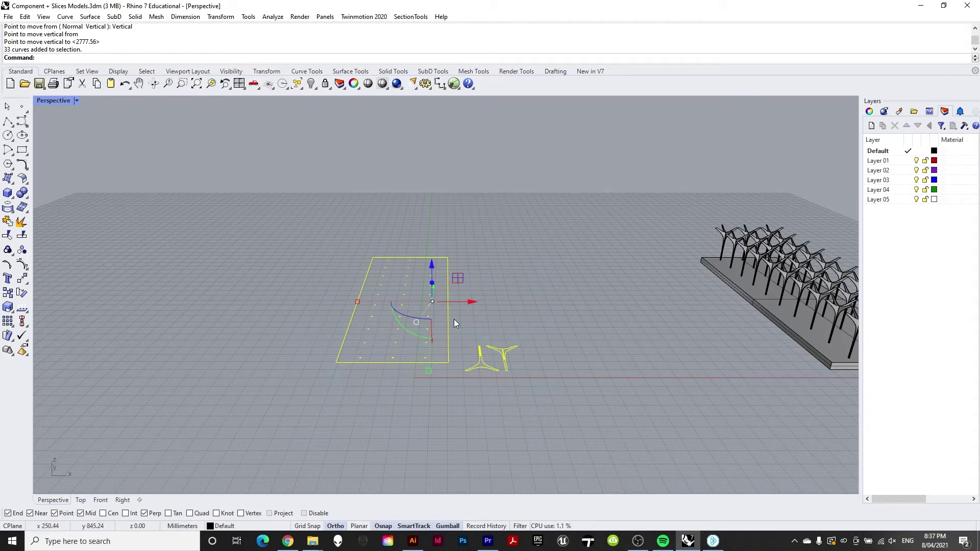
pyautogui.write('Move')
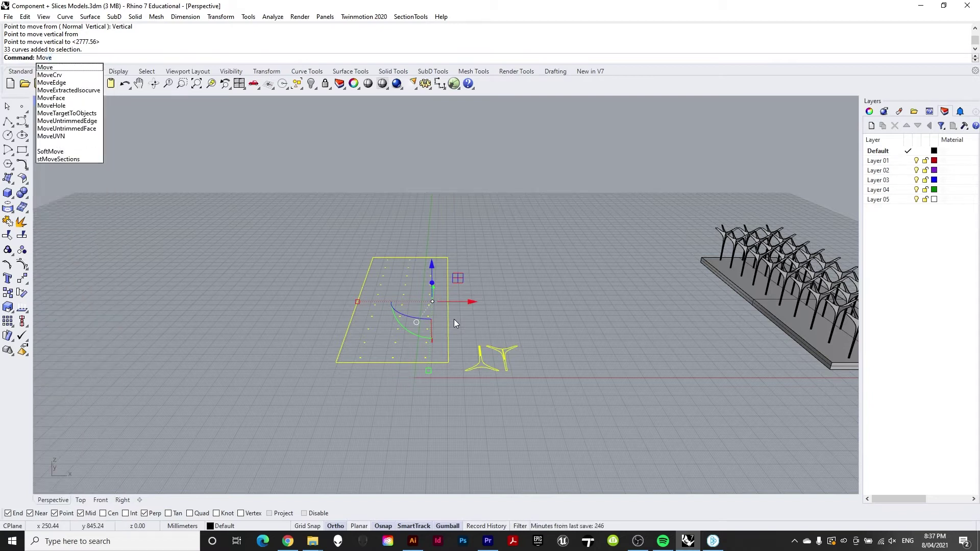
pyautogui.press('Return')
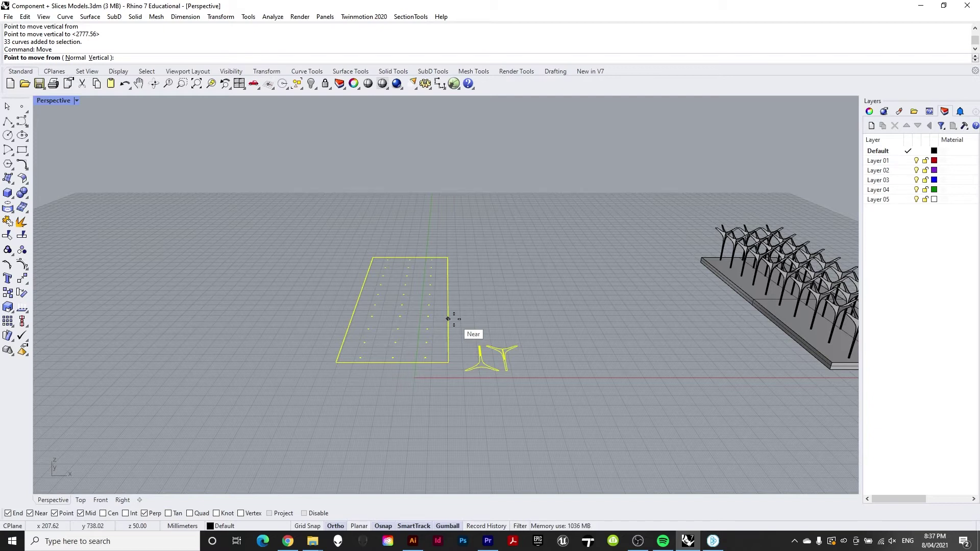
pyautogui.write('0,0,0')
pyautogui.press('Return')
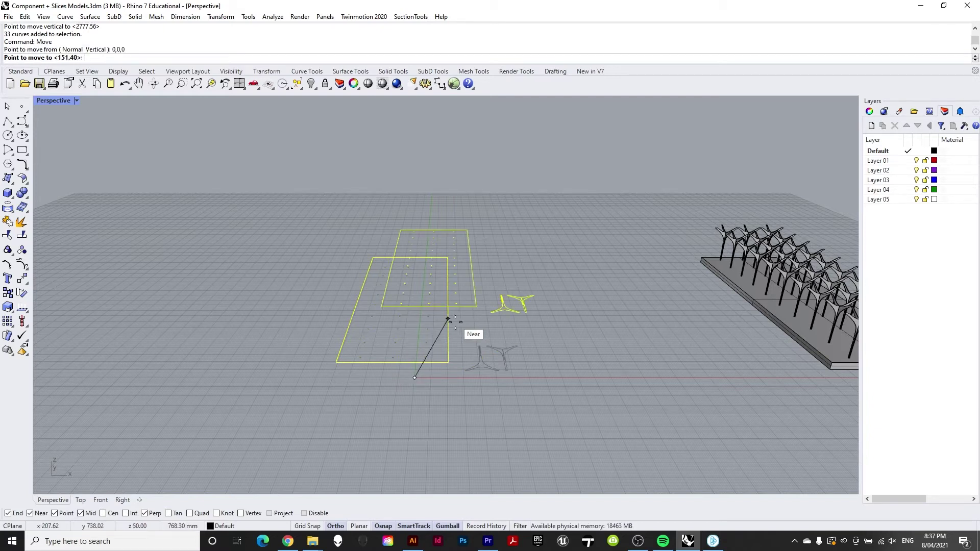
pyautogui.click(554, 378)
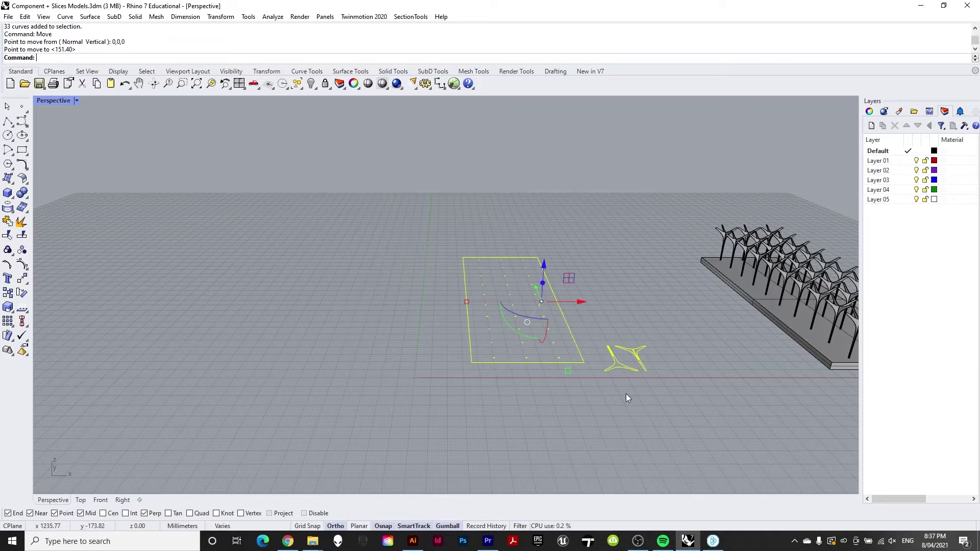
# Step: Move all the outlines together so the base outline's front corner nearest the origin sits at 0,0,0
pyautogui.moveTo(655, 212); pyautogui.dragTo(418, 459)
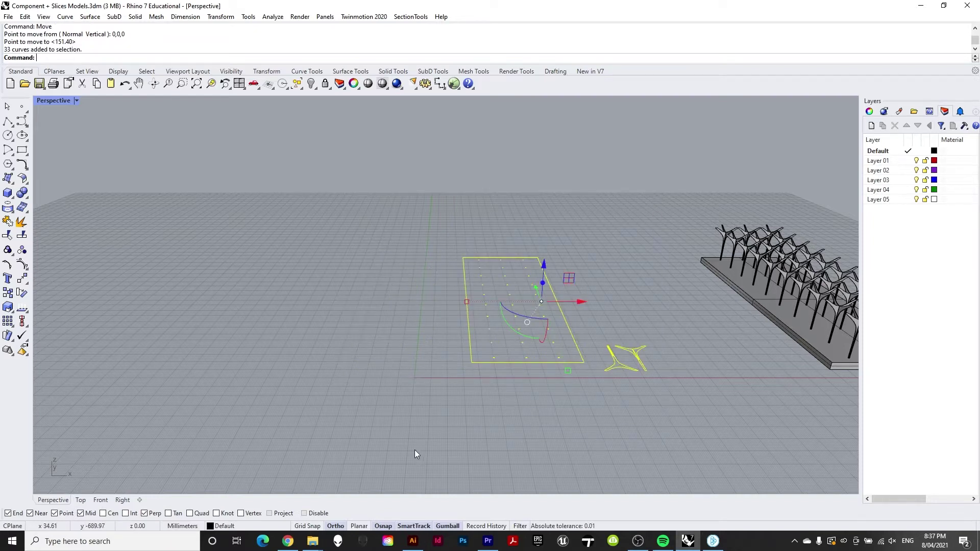
pyautogui.write('Move')
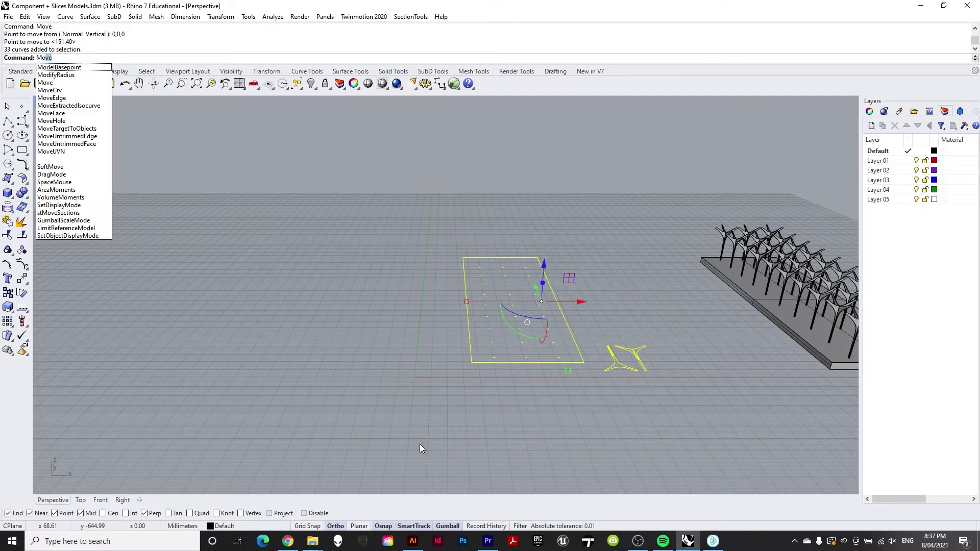
pyautogui.press('Return')
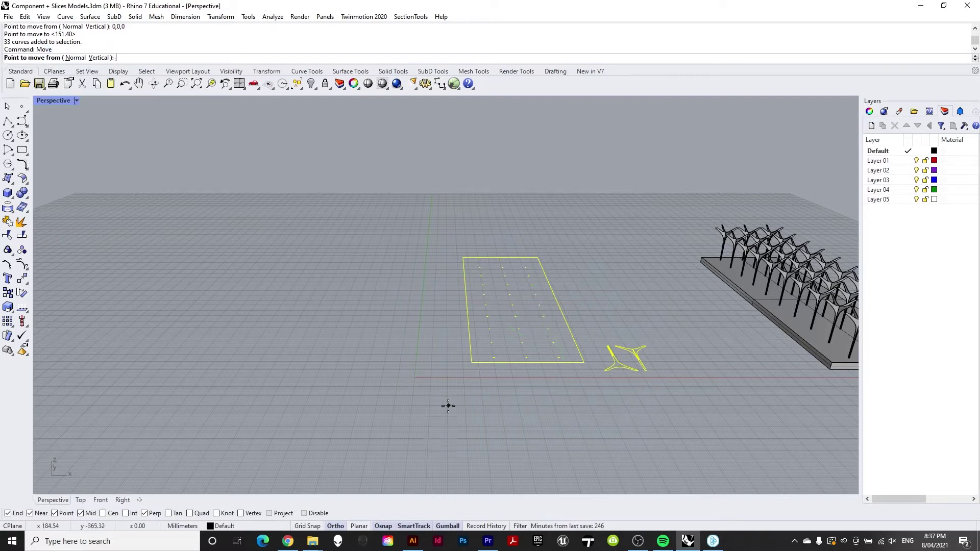
pyautogui.click(467, 366)
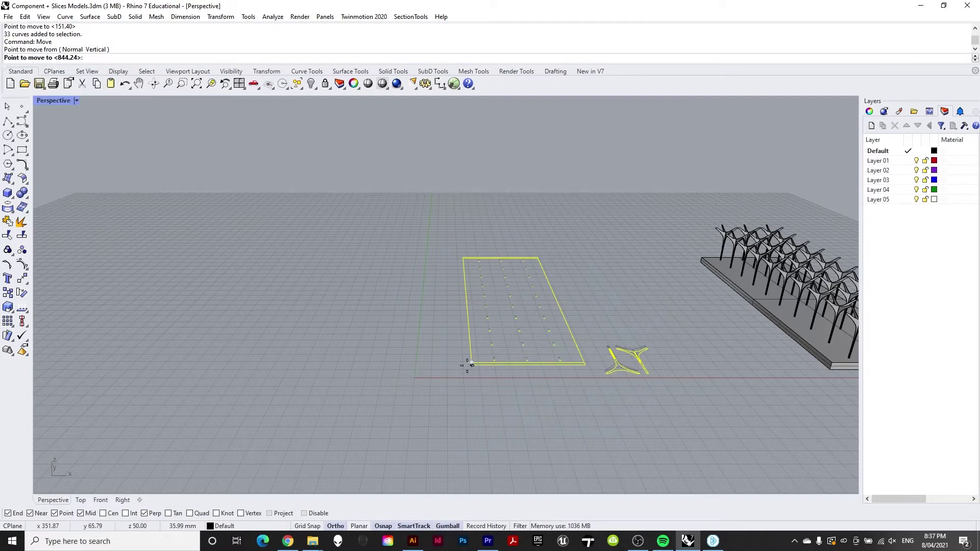
pyautogui.write('0,0')
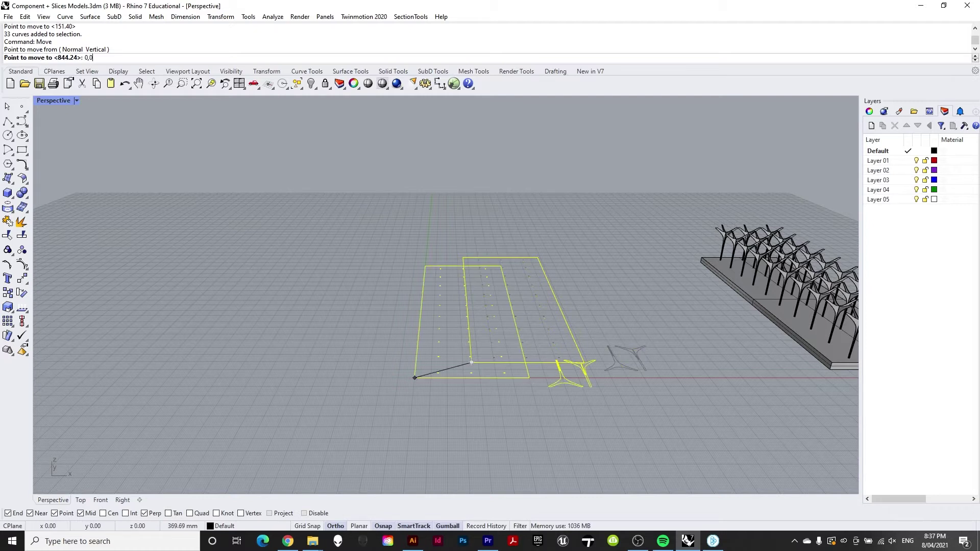
pyautogui.write(',0')
pyautogui.press('Return')
pyautogui.press('Escape')
# Step: Move the two plate outlines back behind the X axis and closer to the base outline's edge
pyautogui.moveTo(545, 311)
pyautogui.mouseDown(button='right')
pyautogui.moveTo(554, 281)
pyautogui.moveTo(545, 269)
pyautogui.moveTo(546, 311)
pyautogui.mouseUp(button='right')
pyautogui.scroll(4, 578, 375)
pyautogui.moveTo(630, 336); pyautogui.dragTo(514, 451)
pyautogui.write('m')
pyautogui.press('Return')
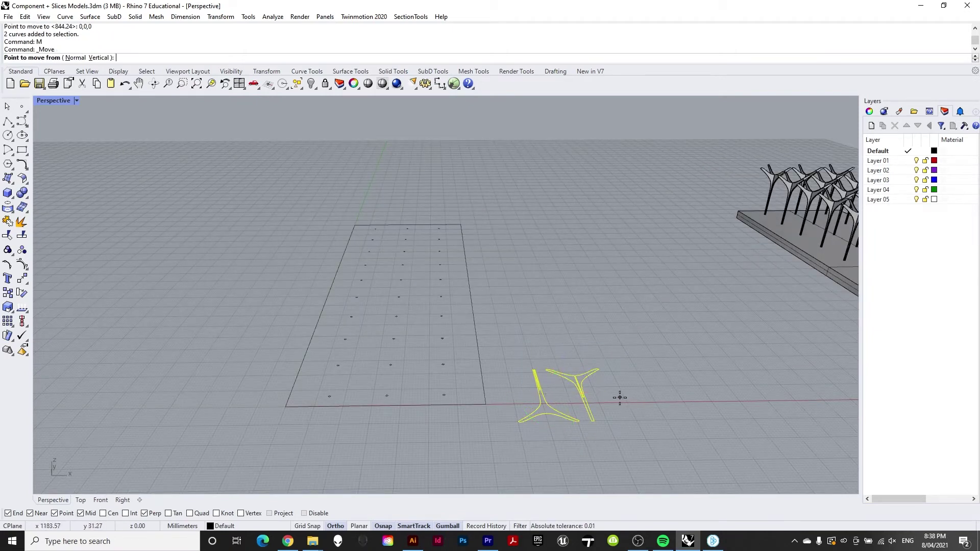
pyautogui.click(617, 400)
pyautogui.click(609, 388)
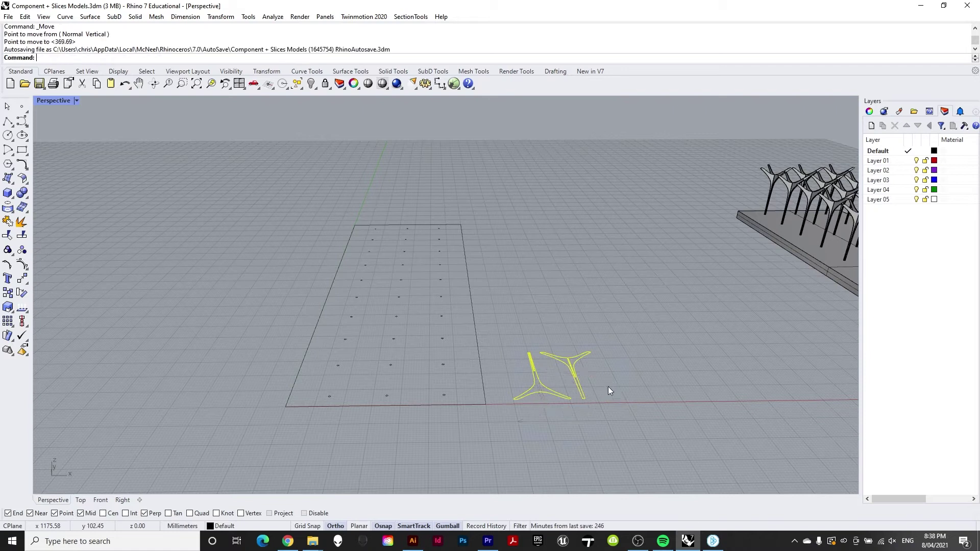
pyautogui.moveTo(604, 376); pyautogui.dragTo(576, 378)
pyautogui.press('Escape')
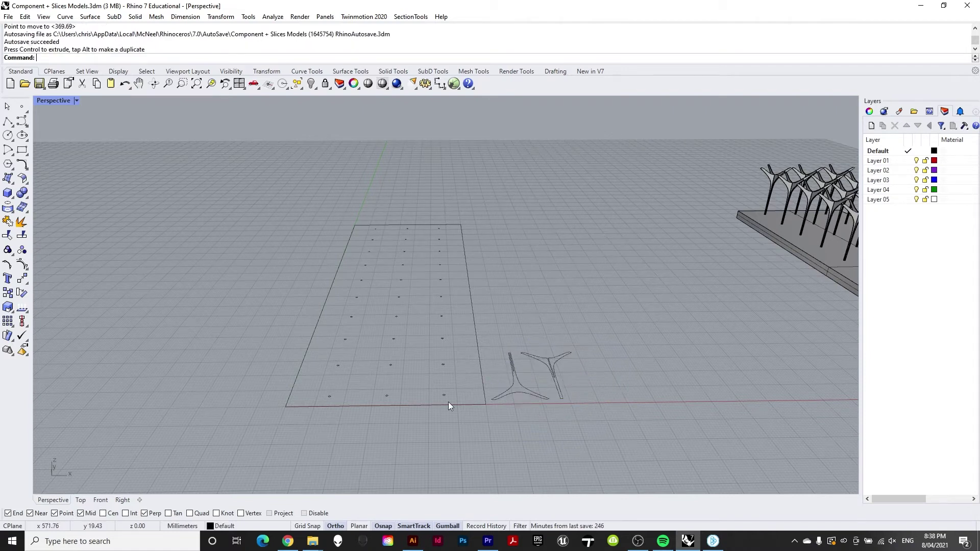
# Step: Compare the flat outlines with the assembled model, examining where the front corner column's leg enters the base
pyautogui.scroll(-3, 445, 406)
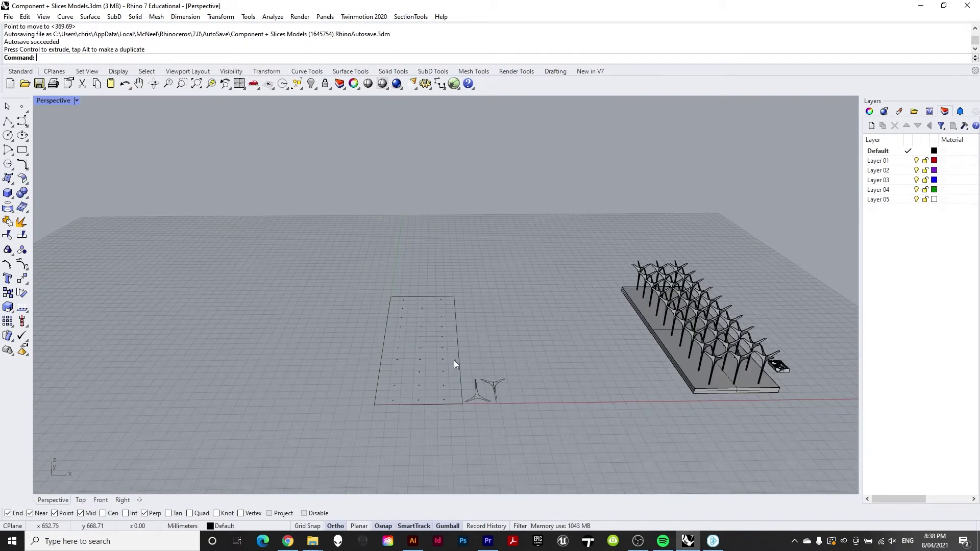
pyautogui.scroll(4, 435, 408)
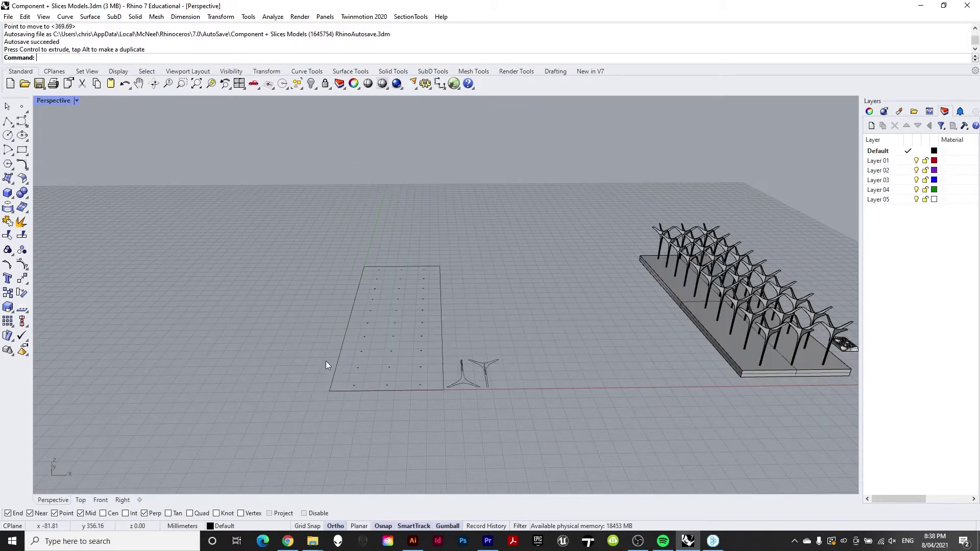
pyautogui.scroll(-2, 505, 368)
pyautogui.scroll(3, 357, 363)
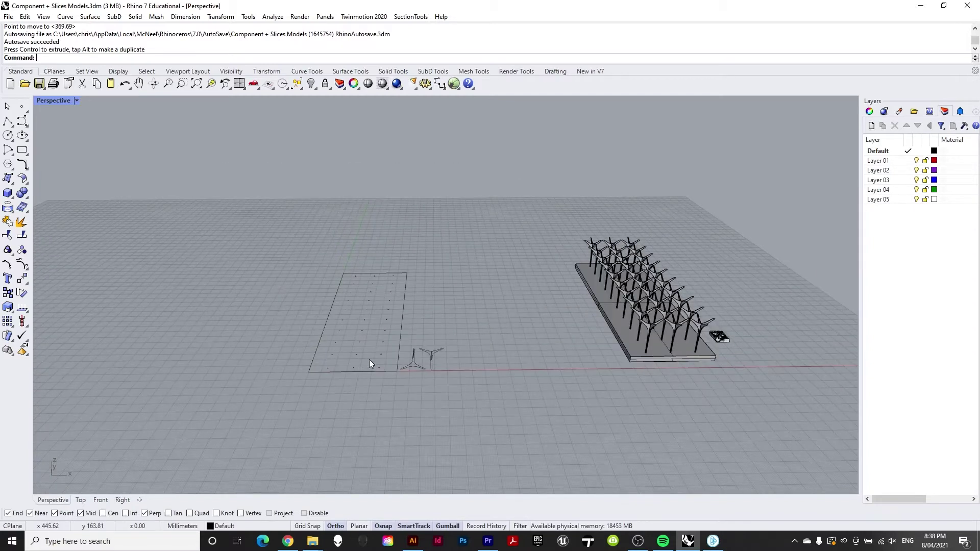
pyautogui.scroll(2, 325, 366)
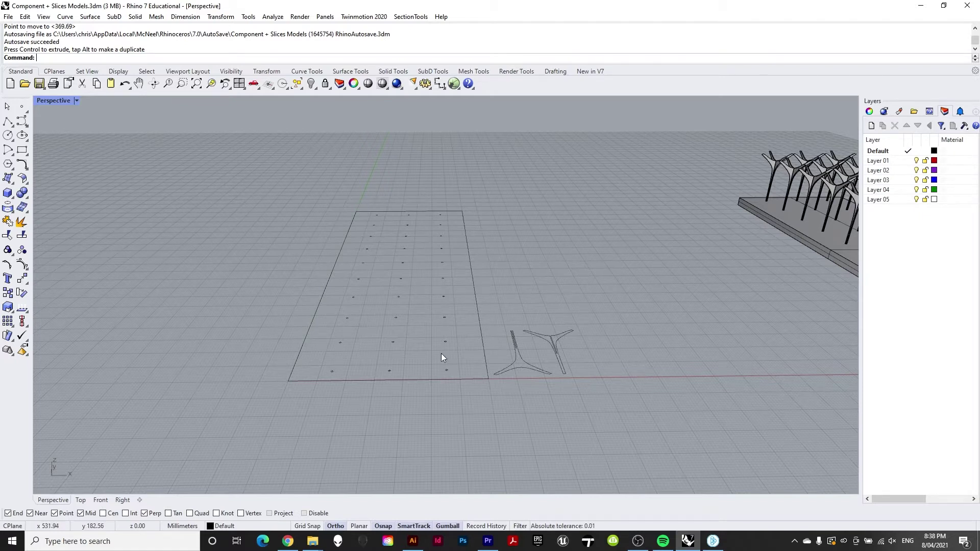
pyautogui.scroll(-3, 391, 337)
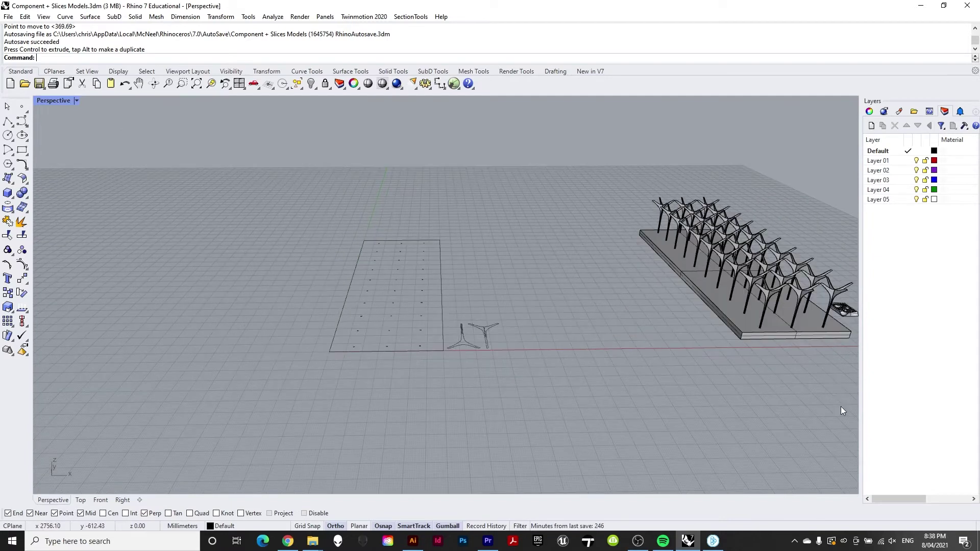
pyautogui.scroll(5, 739, 328)
pyautogui.click(676, 332)
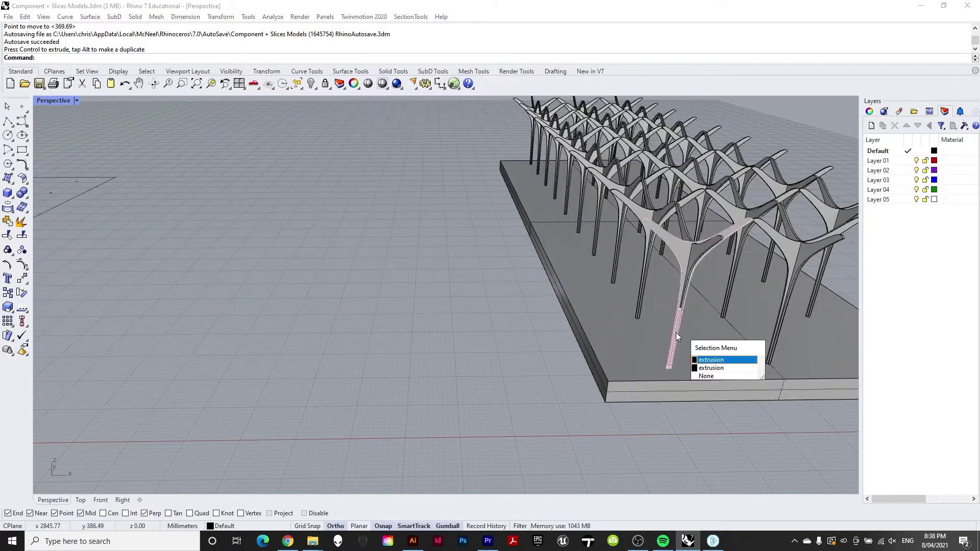
pyautogui.click(717, 361)
pyautogui.scroll(5, 694, 394)
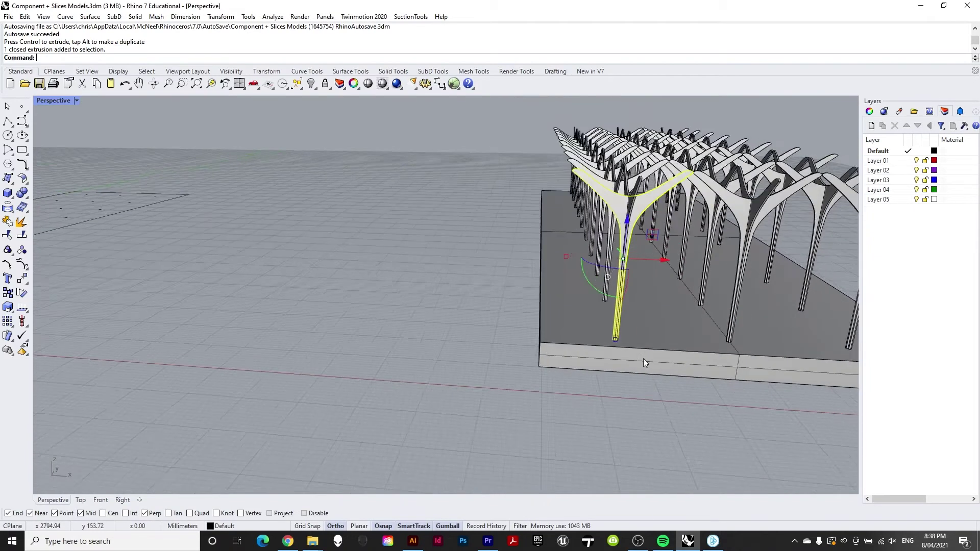
pyautogui.keyDown('shift'); pyautogui.moveTo(586, 324); pyautogui.dragTo(540, 278, button='right'); pyautogui.keyUp('shift')
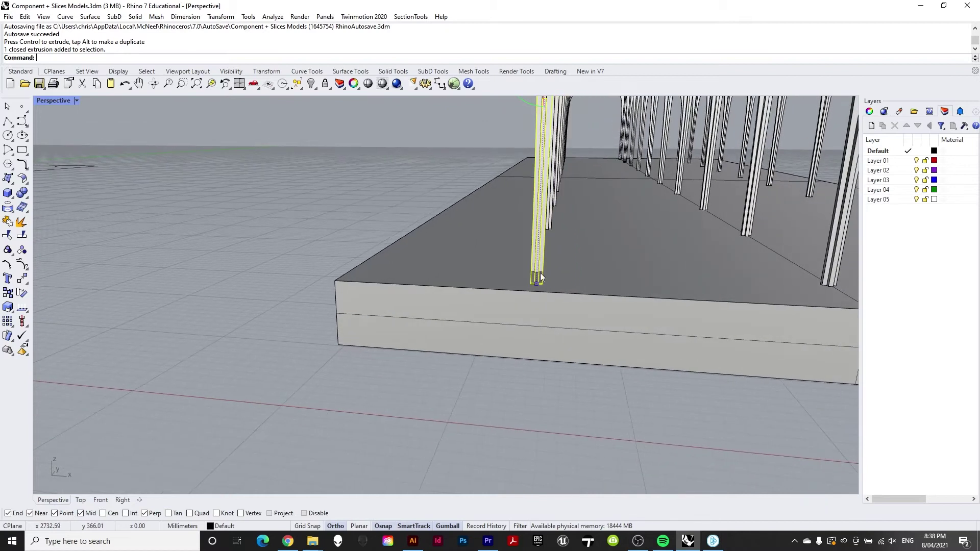
pyautogui.scroll(-6, 539, 297)
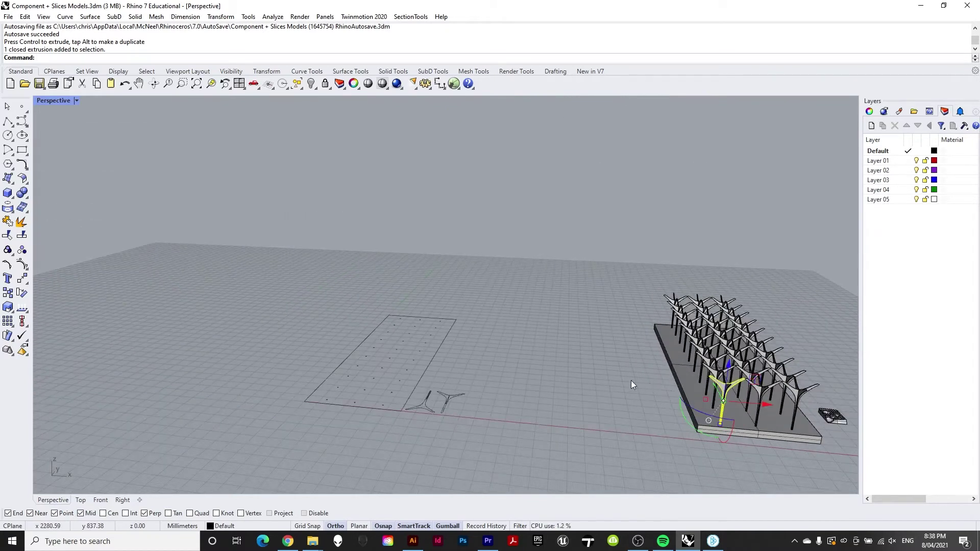
pyautogui.scroll(-1, 562, 367)
pyautogui.moveTo(478, 375); pyautogui.dragTo(428, 409, button='right')
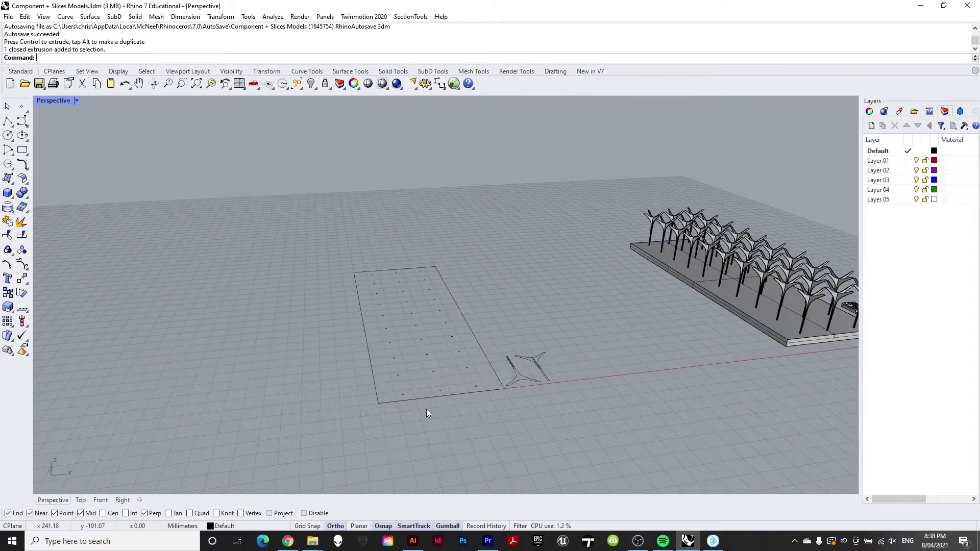
pyautogui.moveTo(463, 376); pyautogui.dragTo(513, 388, button='right')
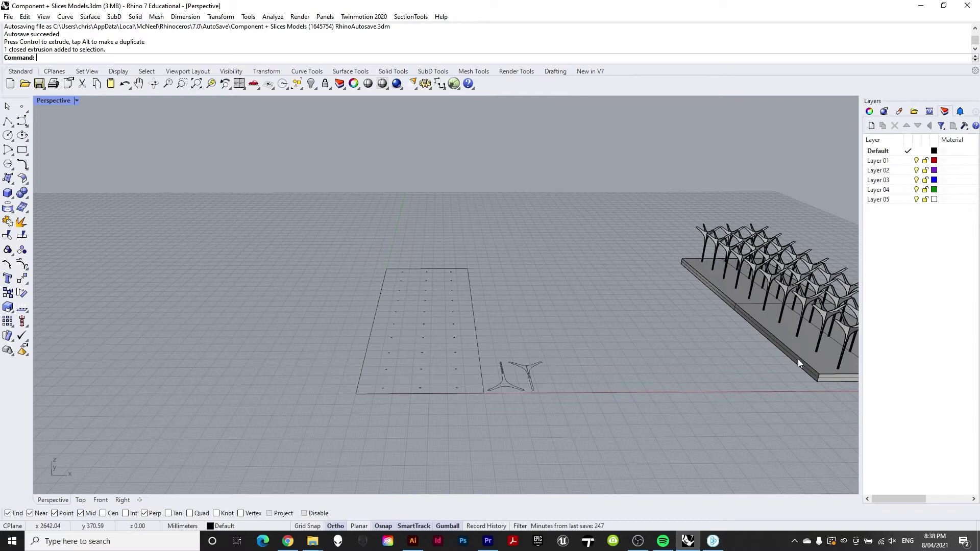
# Step: Copy the base outline with its slots twice, placing the copies side by side along negative X with small gaps
pyautogui.moveTo(431, 396); pyautogui.dragTo(466, 260, button='right')
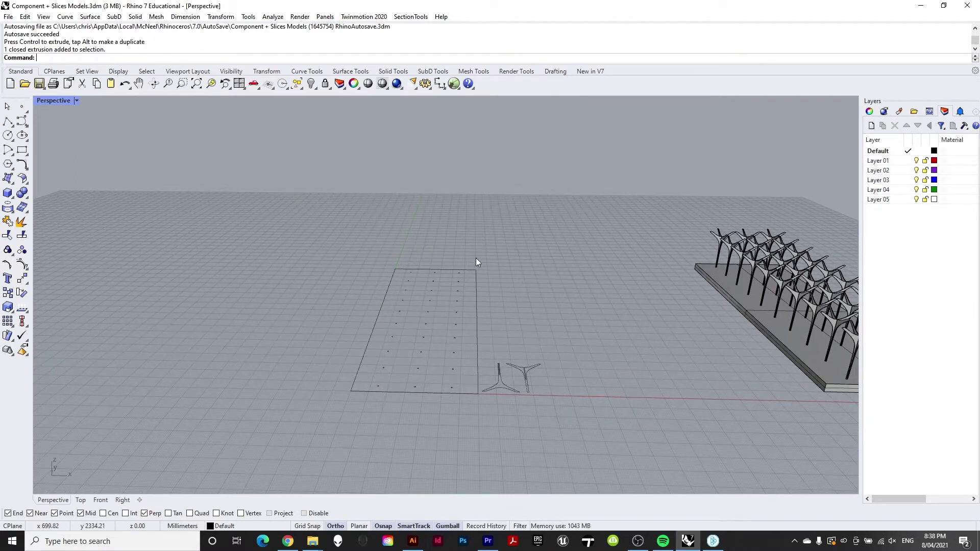
pyautogui.moveTo(390, 418); pyautogui.dragTo(326, 442)
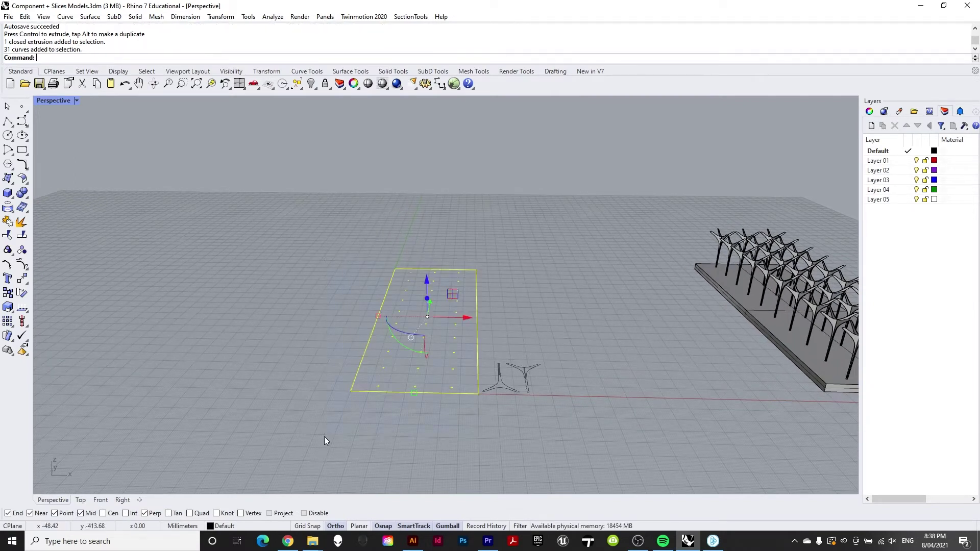
pyautogui.write('copy')
pyautogui.press('Return')
pyautogui.click(479, 316)
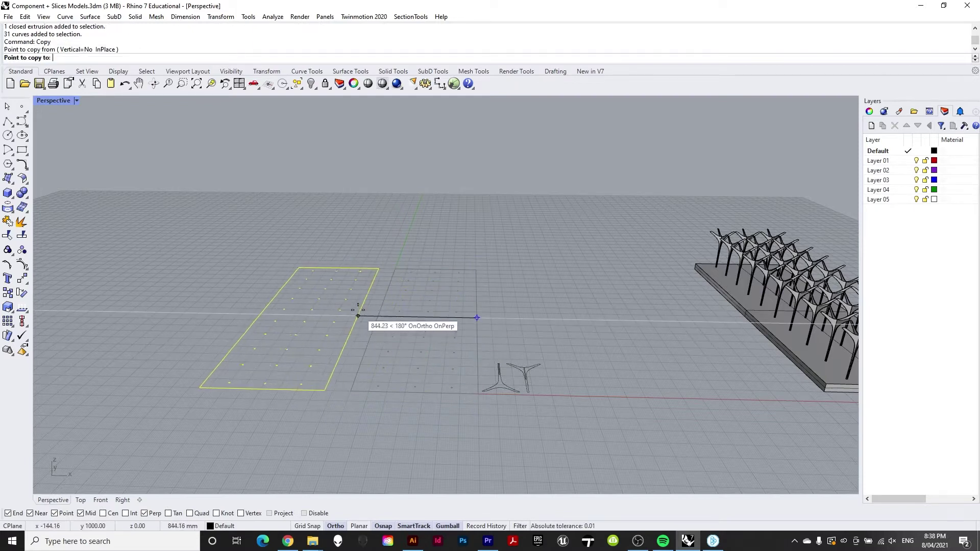
pyautogui.click(364, 293)
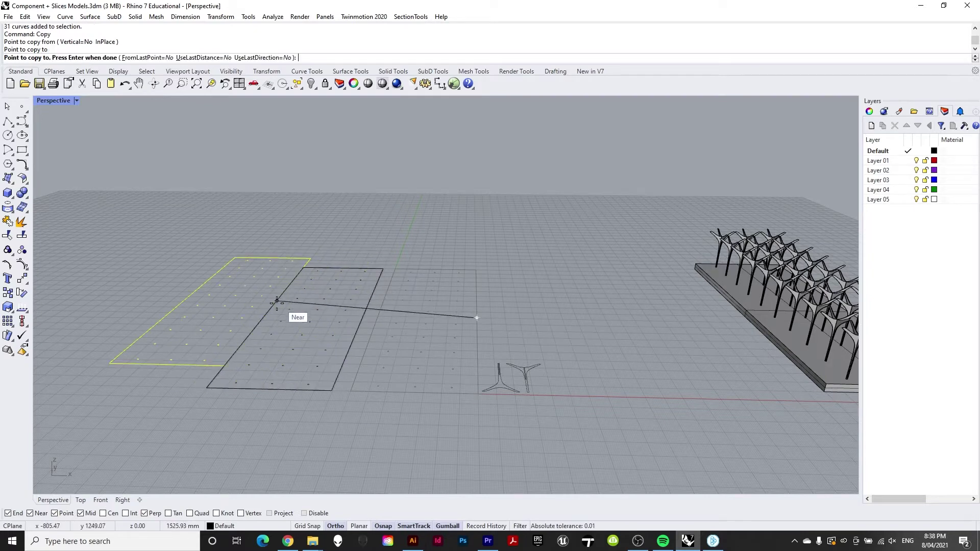
pyautogui.click(251, 317)
pyautogui.press('Return')
pyautogui.press('Escape')
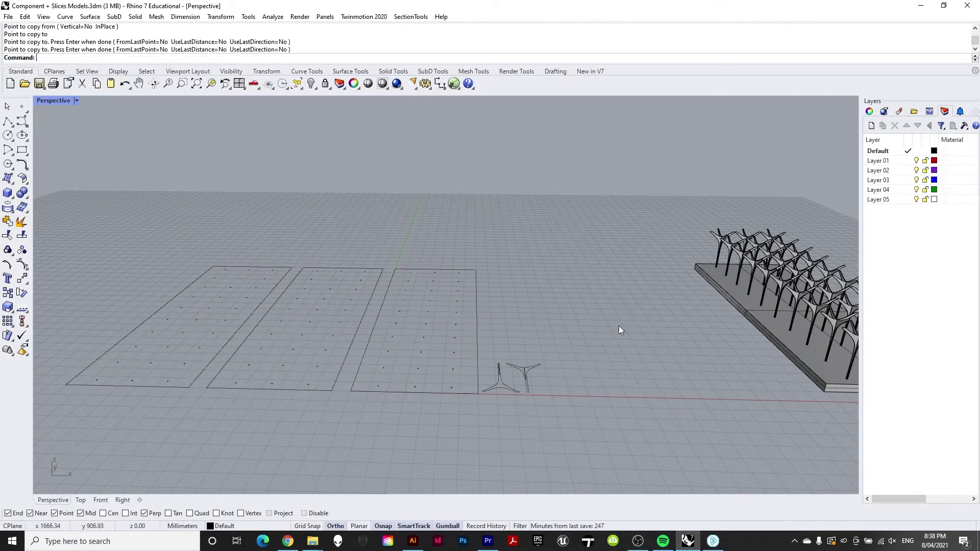
# Step: Compare the flat base outlines and the two Y-shaped plate outlines with the assembled column model
pyautogui.scroll(-3, 444, 366)
pyautogui.scroll(2, 501, 384)
pyautogui.scroll(-2, 425, 363)
pyautogui.moveTo(426, 380); pyautogui.dragTo(519, 373, button='right')
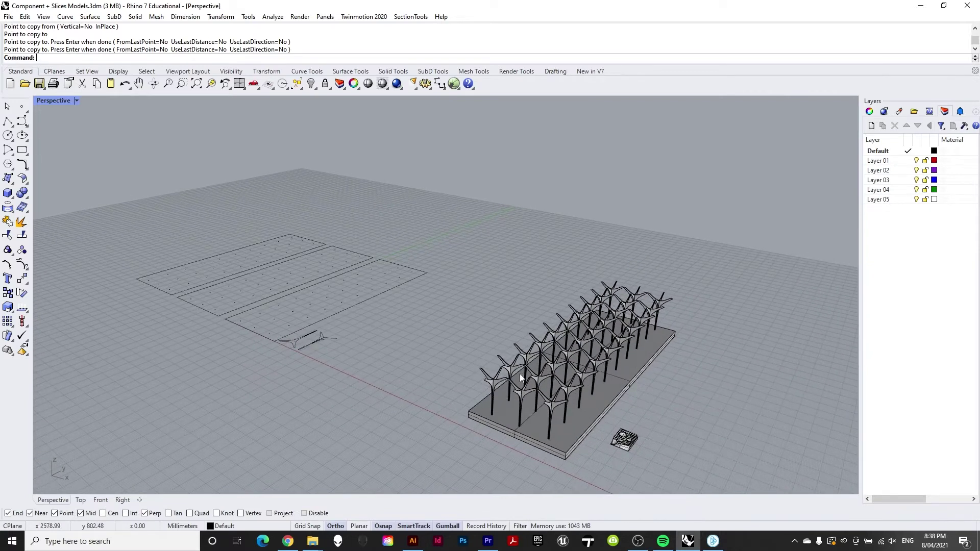
pyautogui.moveTo(525, 328); pyautogui.dragTo(466, 365, button='right')
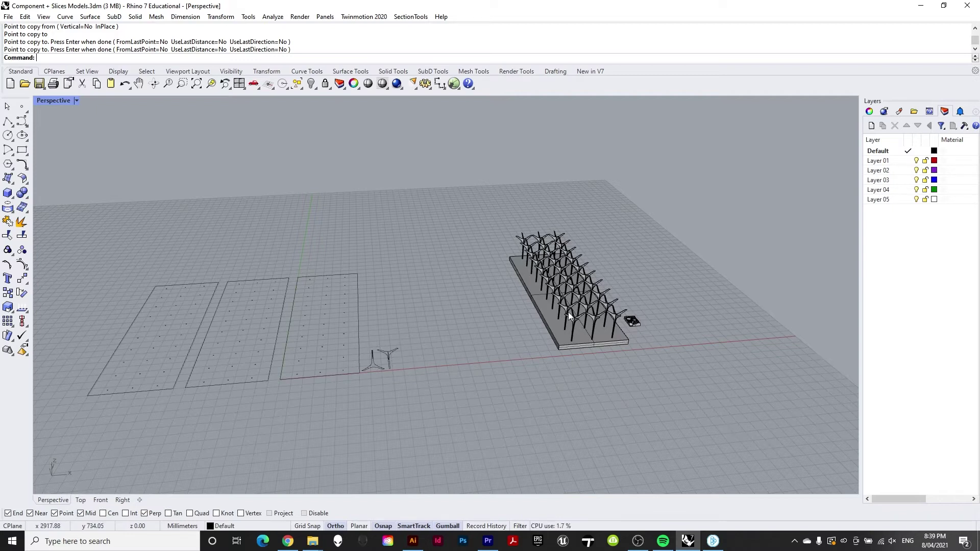
pyautogui.scroll(10, 378, 358)
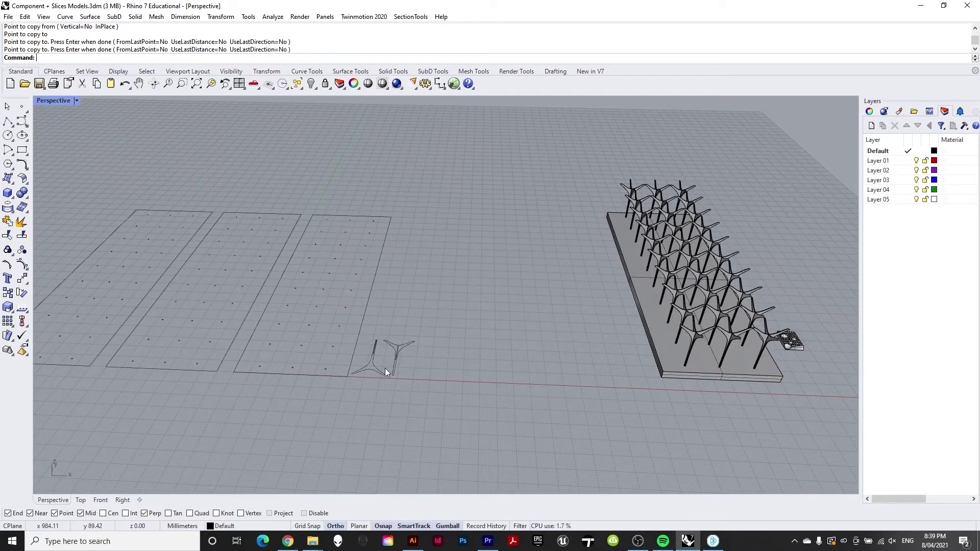
pyautogui.moveTo(500, 343); pyautogui.dragTo(491, 355, button='right')
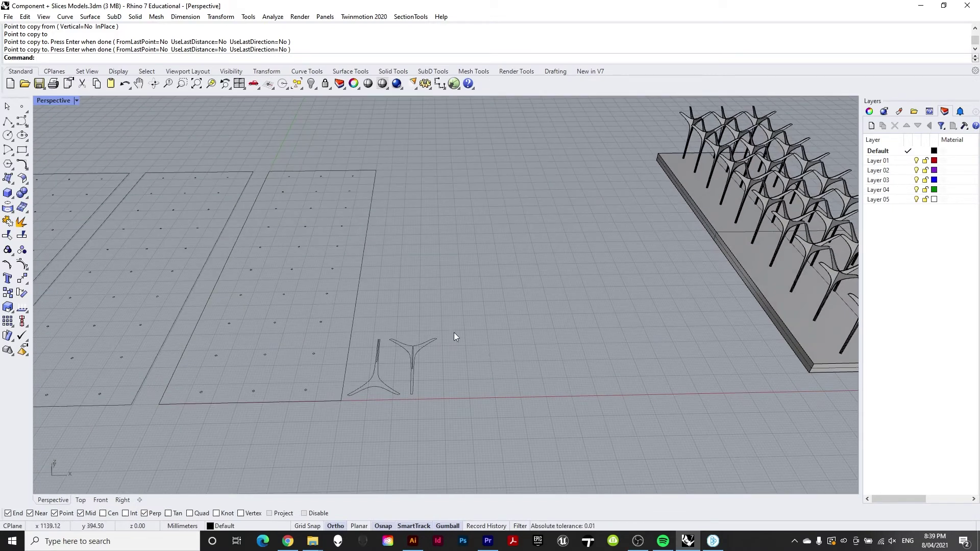
pyautogui.moveTo(372, 409); pyautogui.dragTo(372, 409)
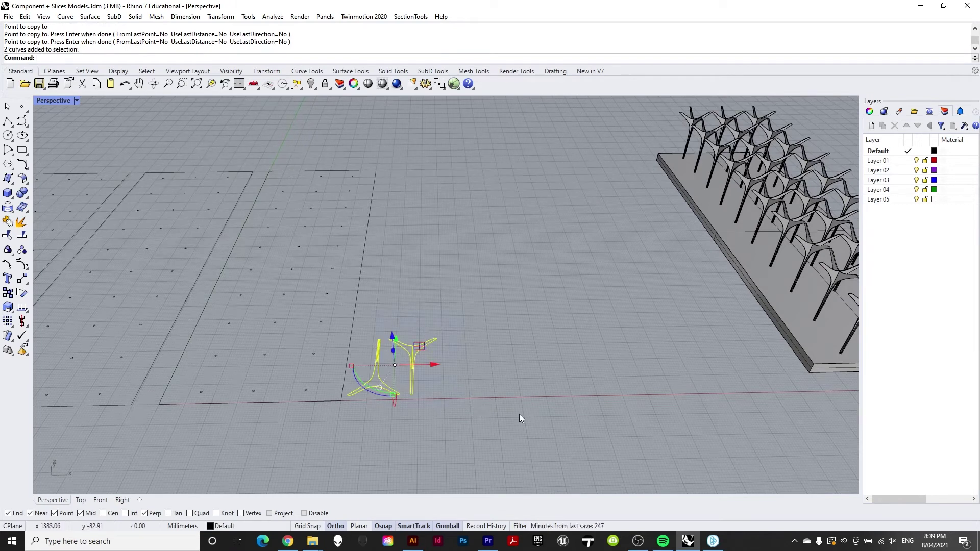
pyautogui.click(456, 384)
pyautogui.scroll(3, 292, 405)
pyautogui.scroll(2, 471, 324)
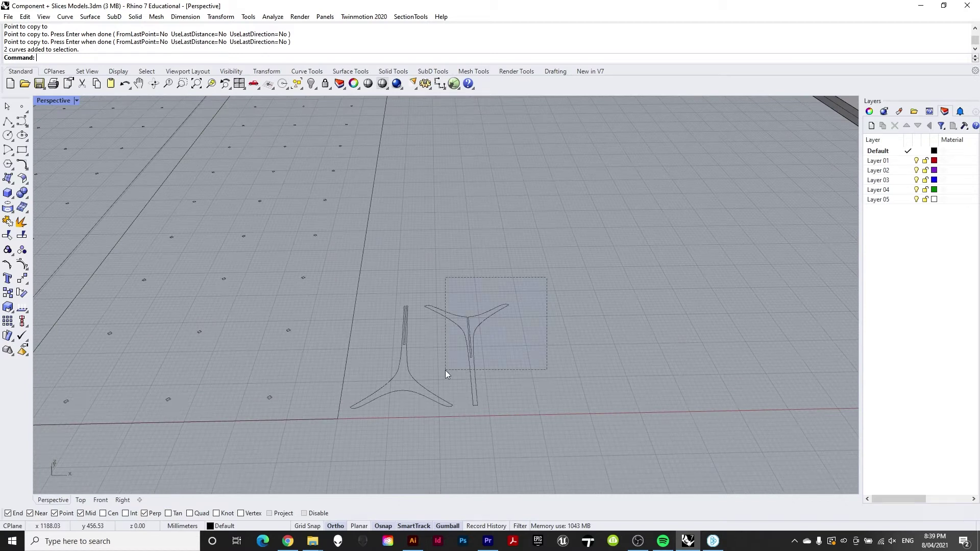
# Step: Move the inverted Y-shaped plate outline toward the other one so their legs nest side by side without overlapping
pyautogui.moveTo(446, 374); pyautogui.dragTo(446, 372)
pyautogui.moveTo(505, 350); pyautogui.dragTo(481, 341)
pyautogui.moveTo(481, 342); pyautogui.dragTo(469, 332, button='right')
pyautogui.moveTo(469, 332)
pyautogui.mouseDown()
pyautogui.moveTo(493, 306)
pyautogui.moveTo(486, 332)
pyautogui.moveTo(467, 331)
pyautogui.mouseUp()
pyautogui.press('Escape')
# Step: Array the two nested Y-shaped plate outlines with 5 in X, 6 in Y and 1 in Z
pyautogui.moveTo(540, 365); pyautogui.dragTo(571, 297, button='right')
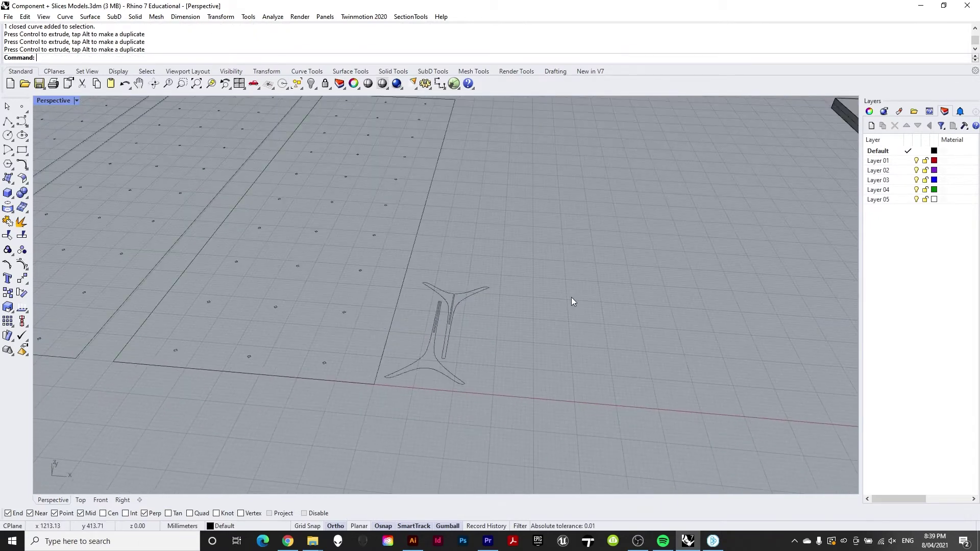
pyautogui.moveTo(516, 277); pyautogui.dragTo(427, 400)
pyautogui.write('a')
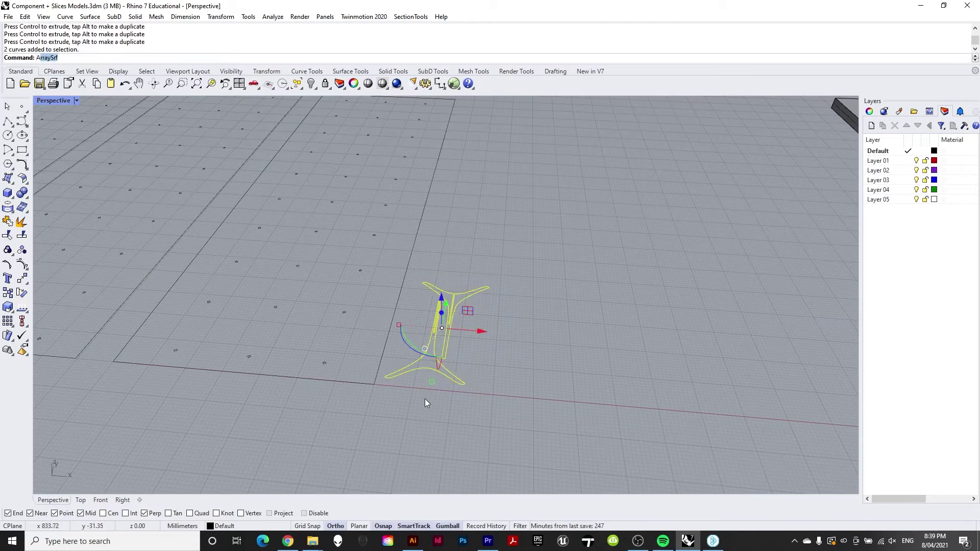
pyautogui.write('rray')
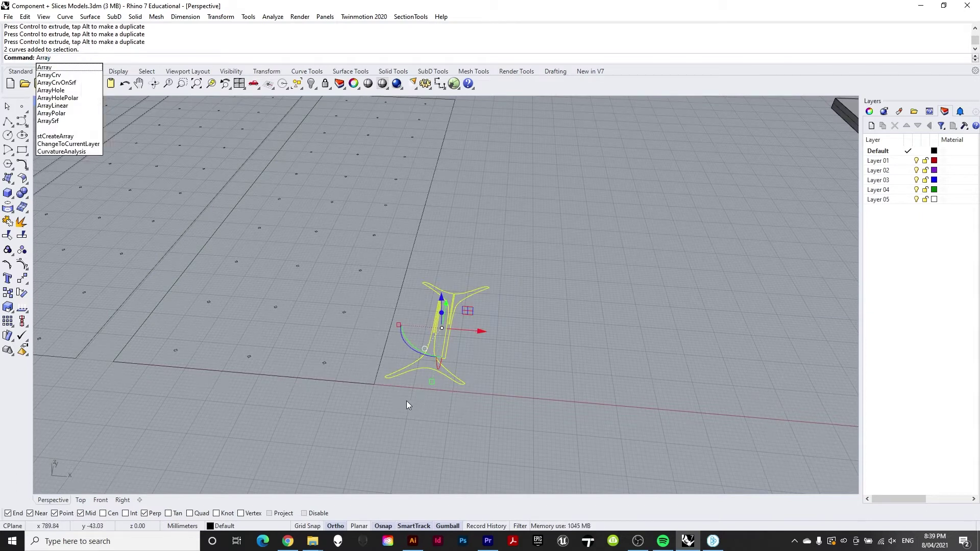
pyautogui.press('Return')
pyautogui.scroll(-3, 396, 338)
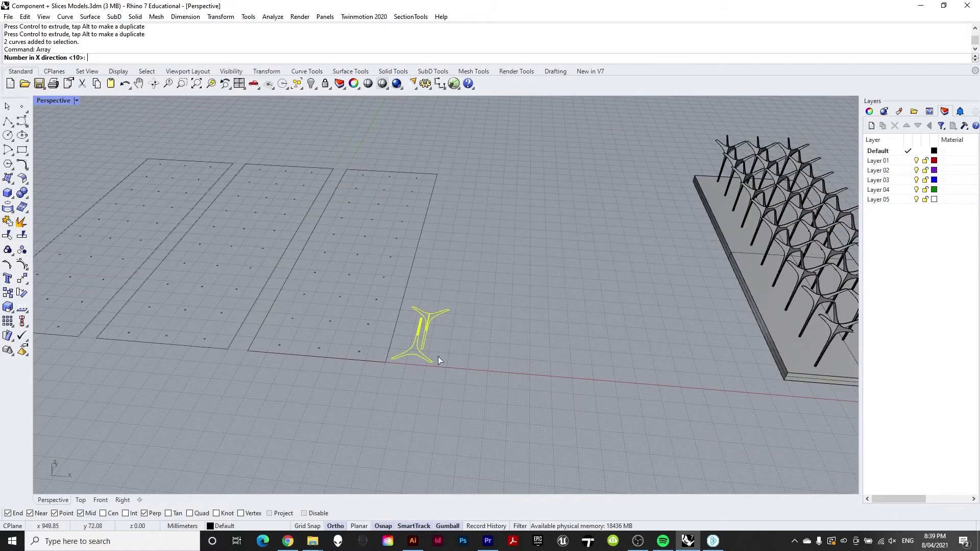
pyautogui.scroll(1, 462, 294)
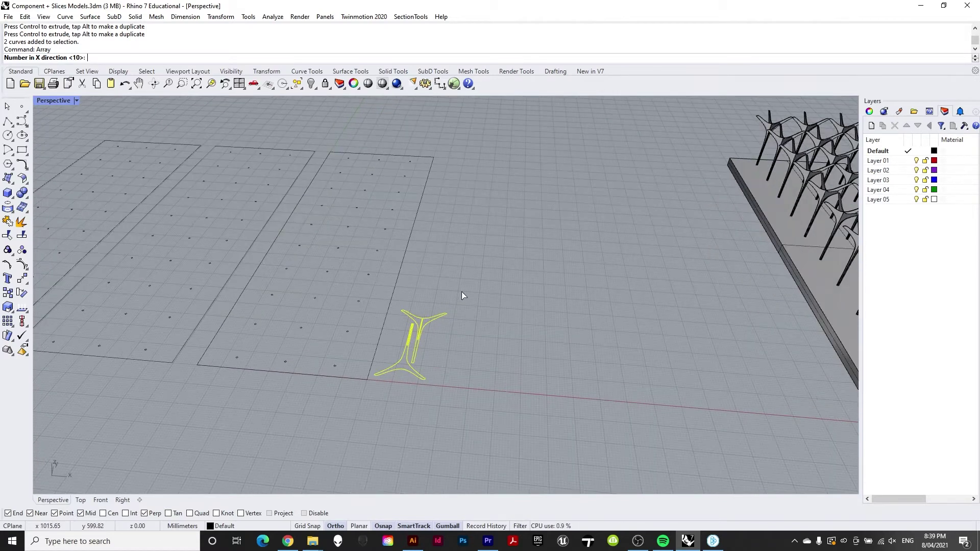
pyautogui.scroll(-3, 462, 292)
pyautogui.scroll(2, 454, 258)
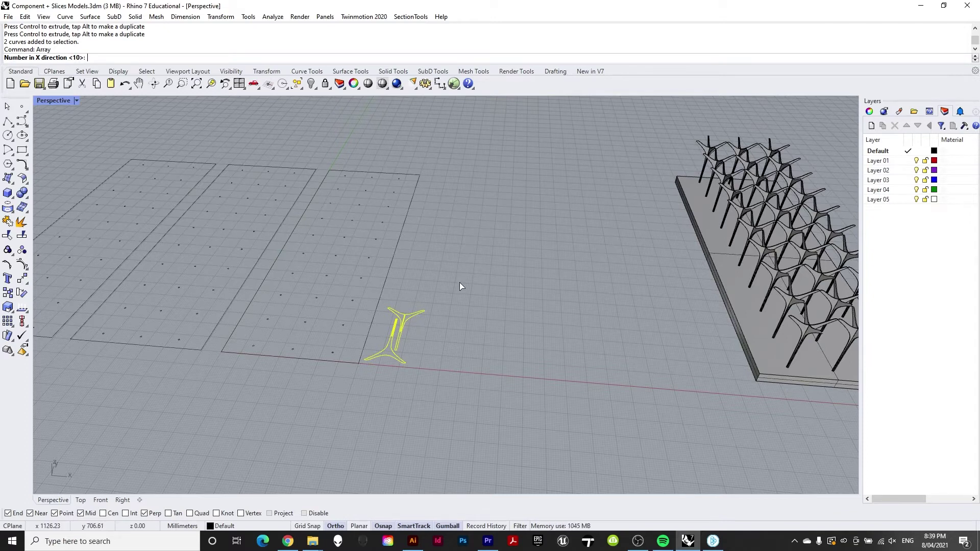
pyautogui.write('5')
pyautogui.press('Return')
pyautogui.write('6')
pyautogui.press('Return')
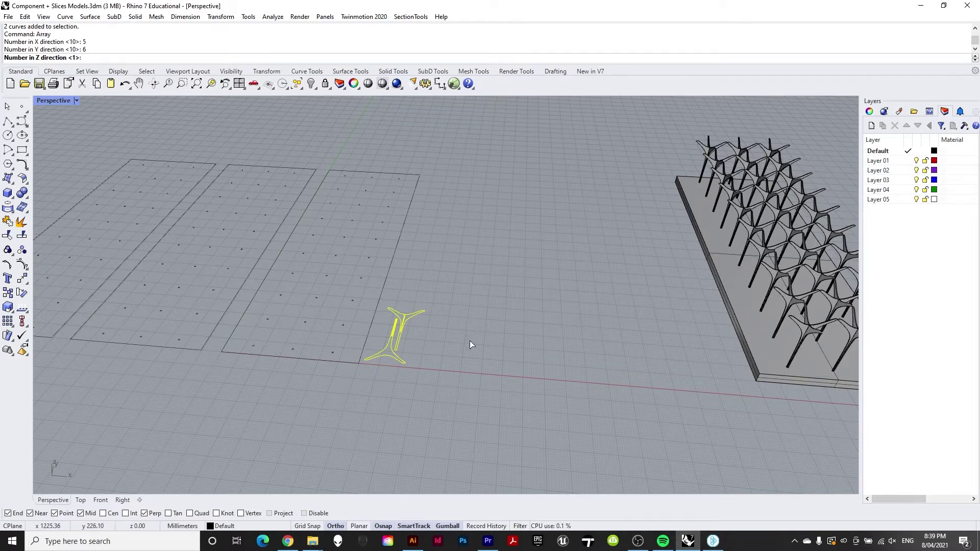
pyautogui.press('Return')
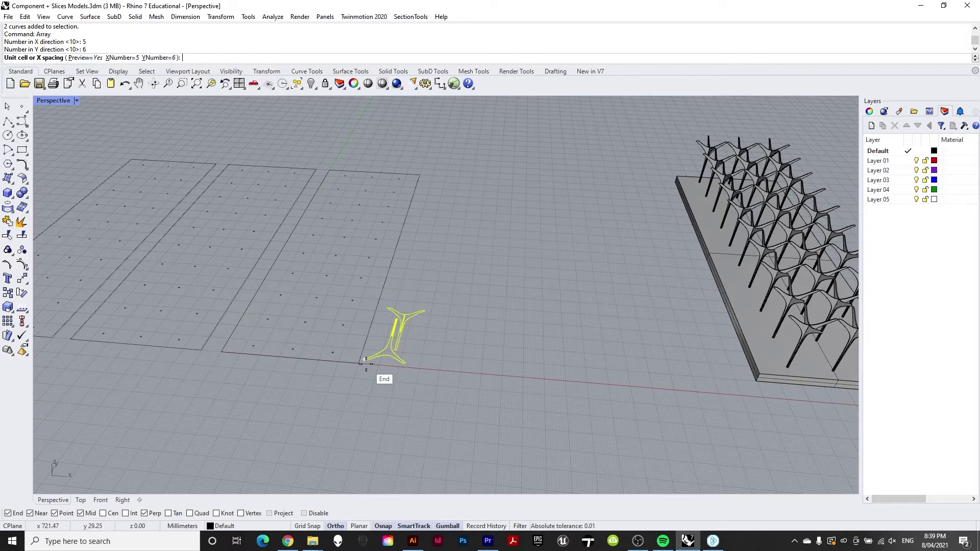
# Step: Define the array's unit cell from the lower outline's outer tip to just past the upper outline's far tip, about 254 by 402 mm, and accept it
pyautogui.click(366, 364)
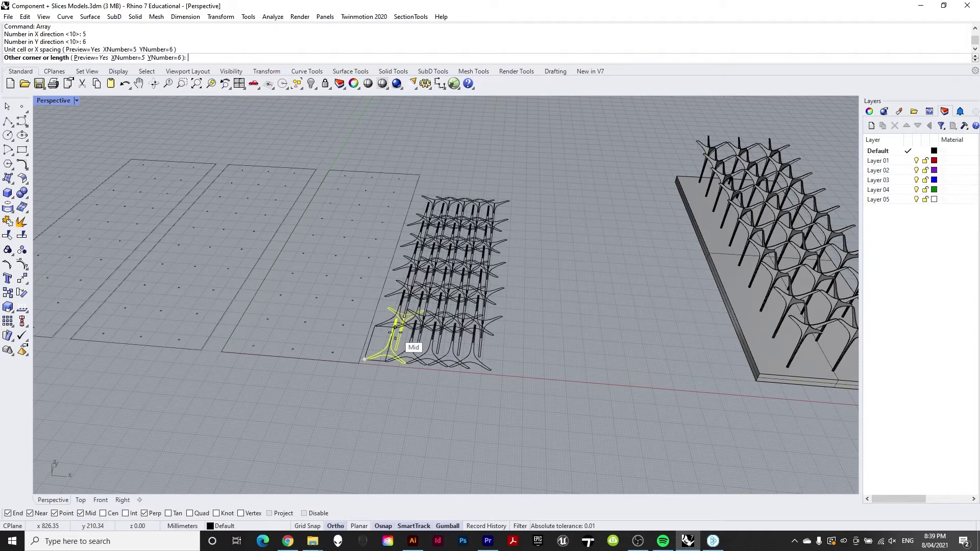
pyautogui.scroll(2, 425, 309)
pyautogui.scroll(5, 424, 305)
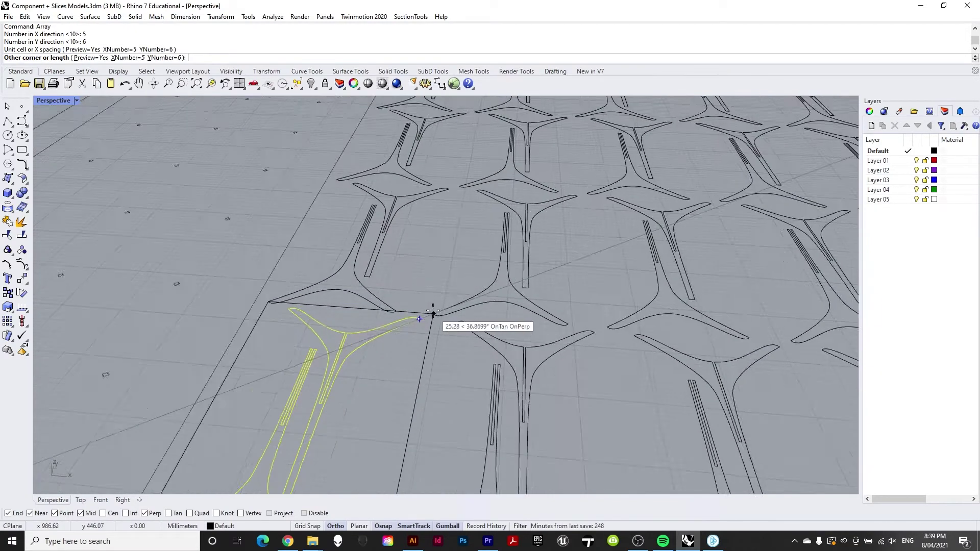
pyautogui.scroll(5, 431, 315)
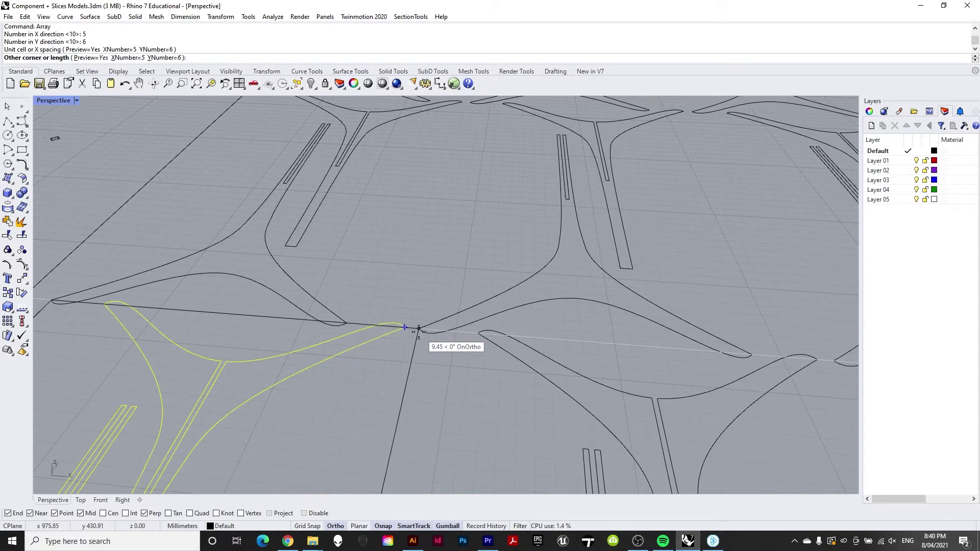
pyautogui.click(419, 329)
pyautogui.scroll(-8, 414, 294)
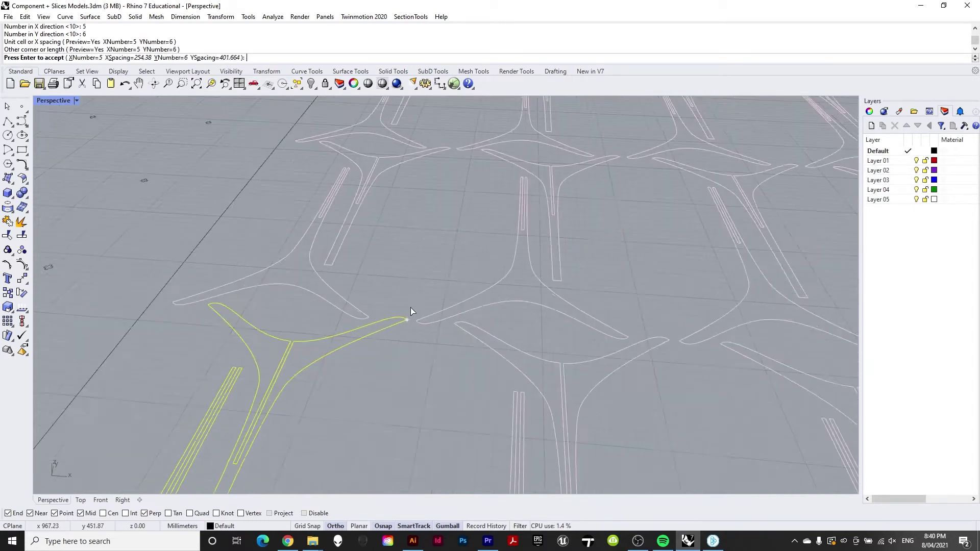
pyautogui.moveTo(357, 347); pyautogui.dragTo(419, 296, button='right')
pyautogui.press('Return')
pyautogui.press('Escape')
# Step: Inspect the arrayed plate outlines and the cross-shaped slots in the base outlines against the assembled model
pyautogui.moveTo(620, 250); pyautogui.dragTo(484, 286, button='right')
pyautogui.scroll(-3, 484, 286)
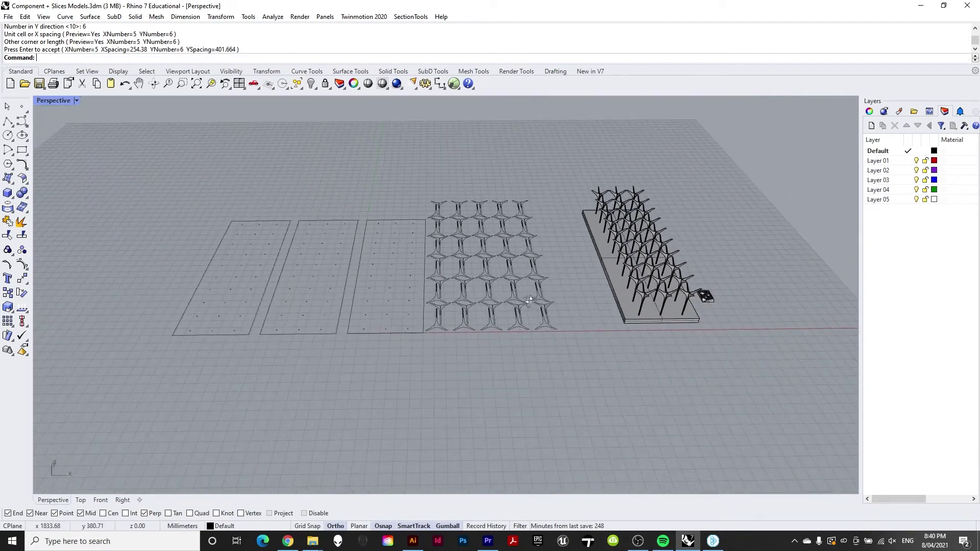
pyautogui.scroll(2, 254, 227)
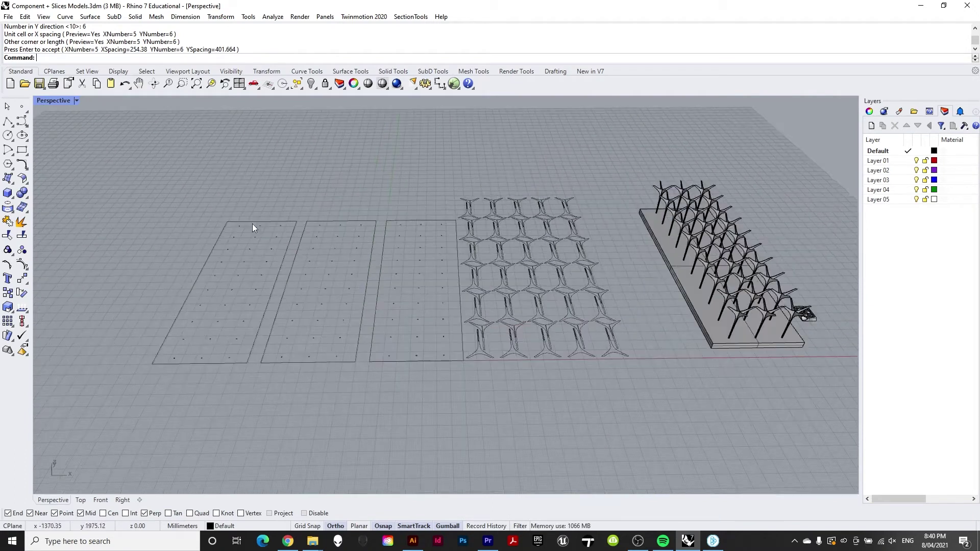
pyautogui.scroll(-1, 430, 277)
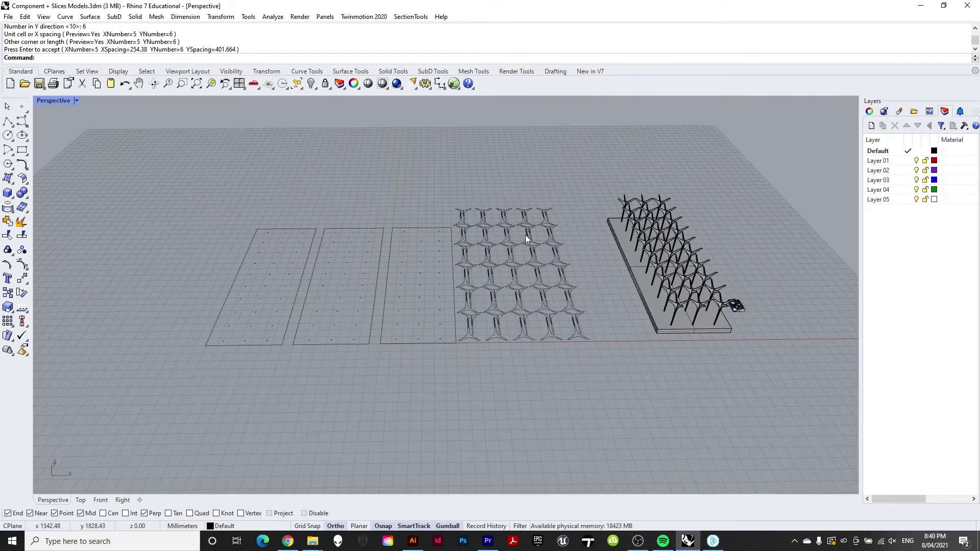
pyautogui.scroll(3, 526, 235)
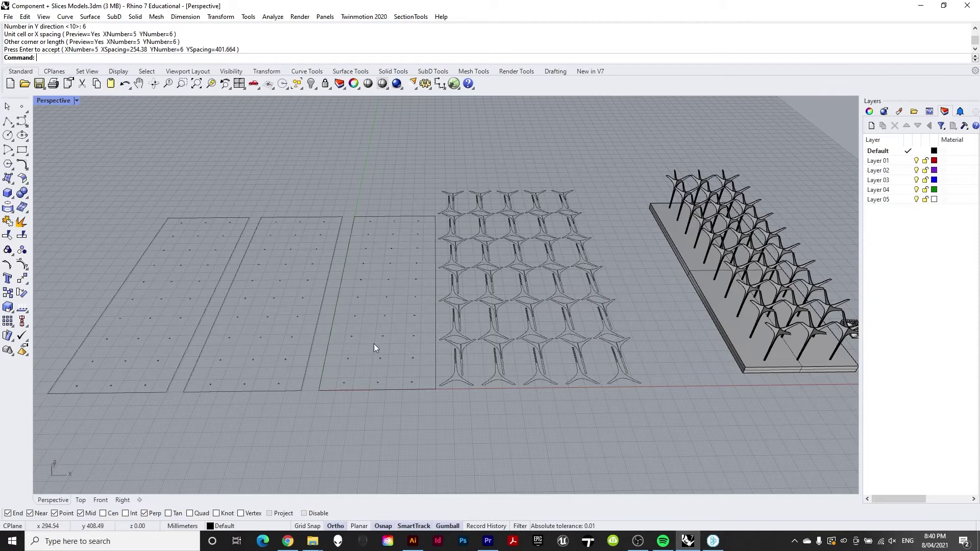
pyautogui.scroll(5, 407, 392)
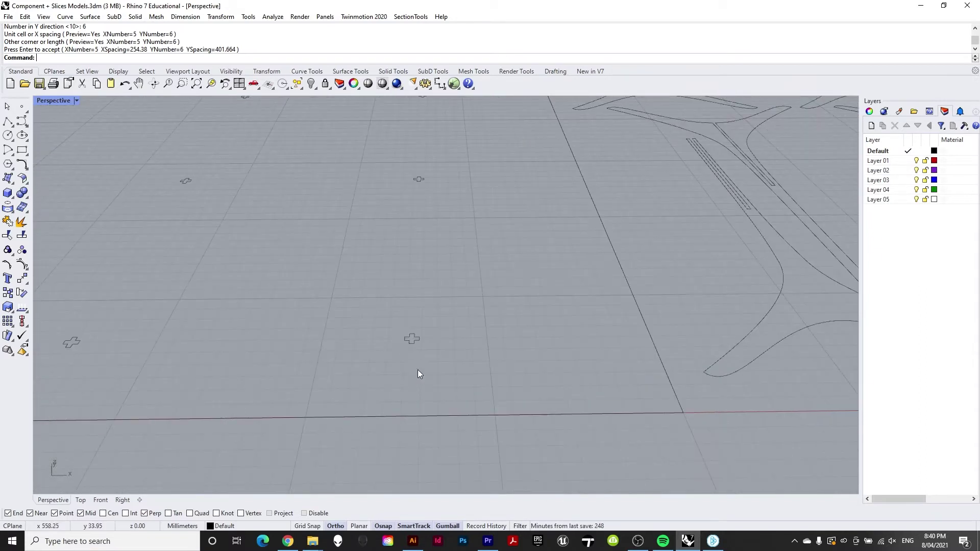
pyautogui.scroll(-8, 403, 360)
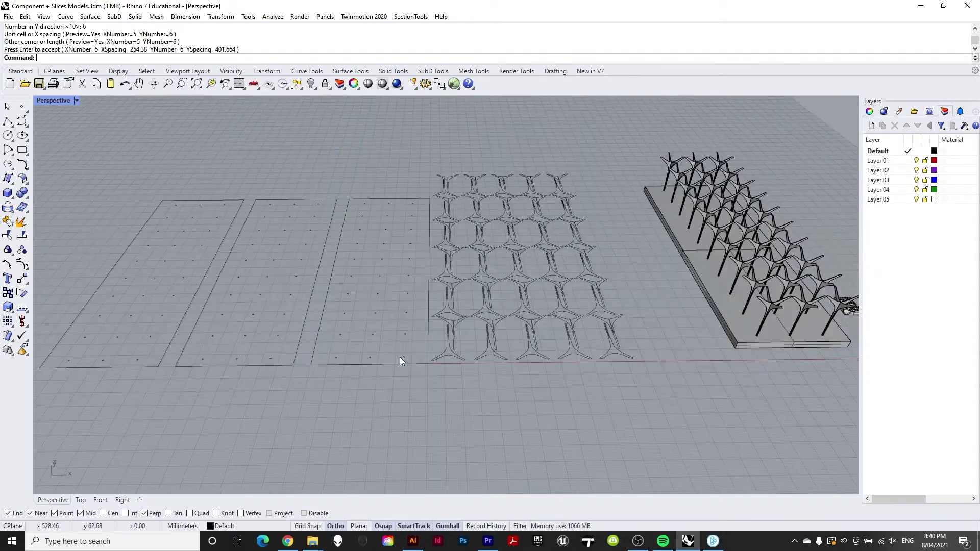
pyautogui.scroll(2, 492, 364)
pyautogui.scroll(-2, 529, 330)
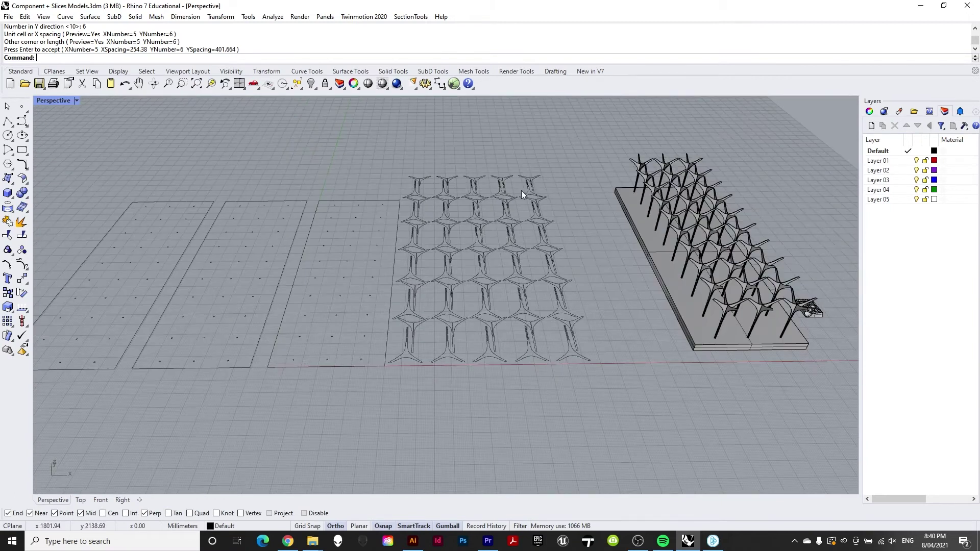
pyautogui.scroll(5, 404, 316)
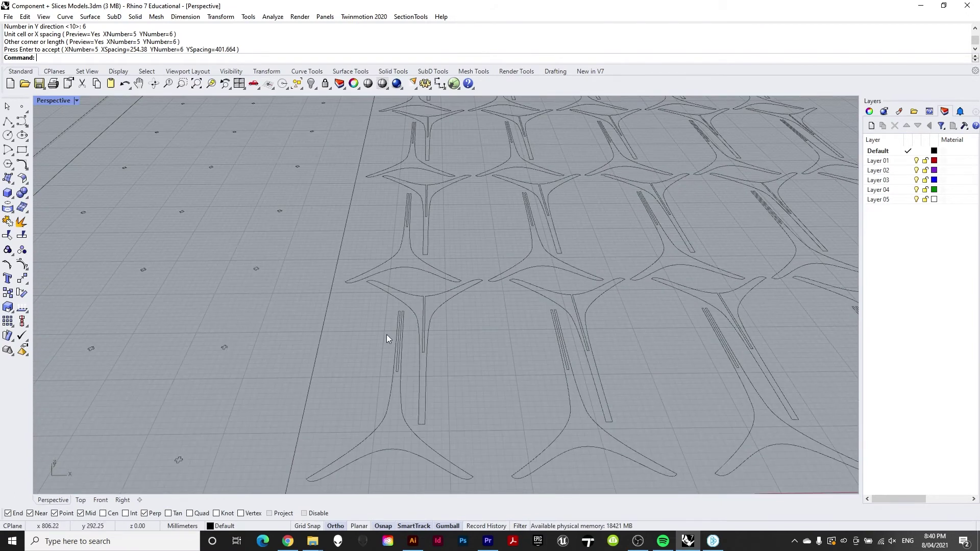
pyautogui.scroll(-6, 427, 361)
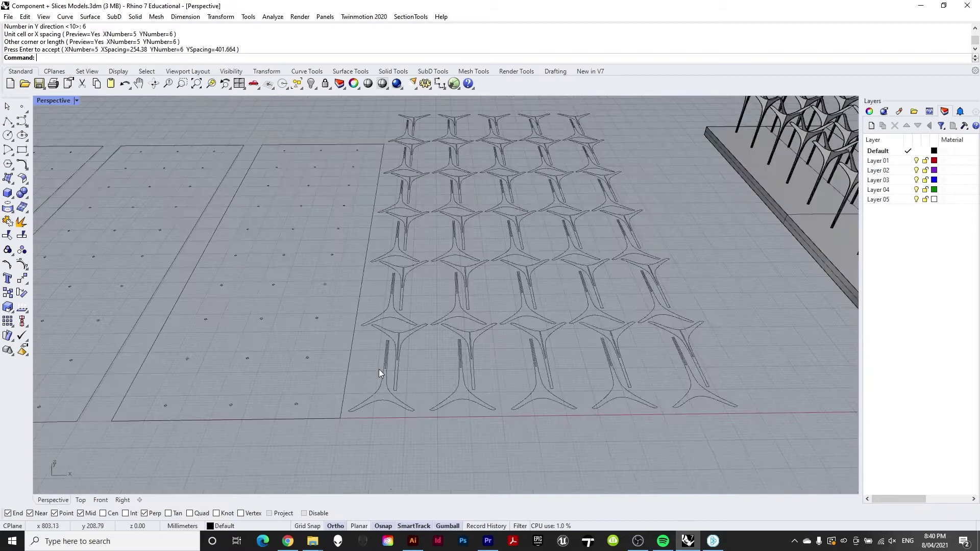
# Step: Delete the assembled 3D column model and its base in the Top view, keeping the flat outlines
pyautogui.doubleClick(54, 102)
pyautogui.doubleClick(36, 100)
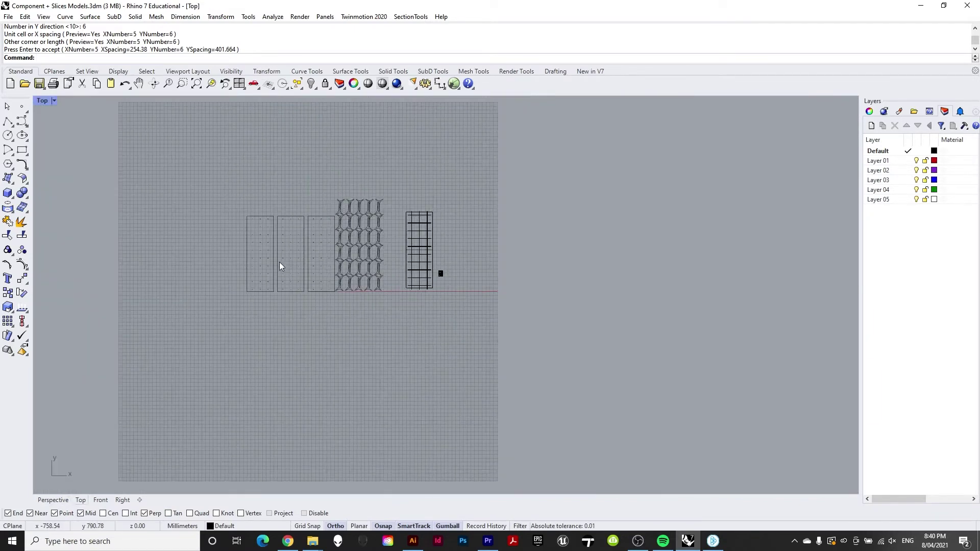
pyautogui.scroll(4, 286, 262)
pyautogui.moveTo(541, 135); pyautogui.dragTo(628, 374)
pyautogui.press('Delete')
# Step: Export the three base outlines and all arrayed plate outlines as a DXF named Y Columns Array using the Default scheme
pyautogui.moveTo(305, 232); pyautogui.dragTo(344, 259, button='right')
pyautogui.moveTo(235, 137); pyautogui.dragTo(564, 397)
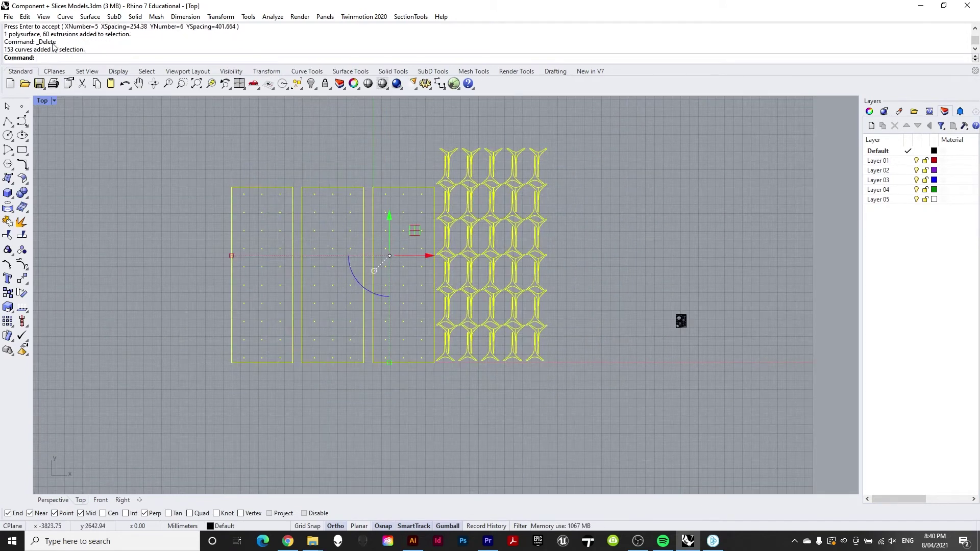
pyautogui.click(7, 17)
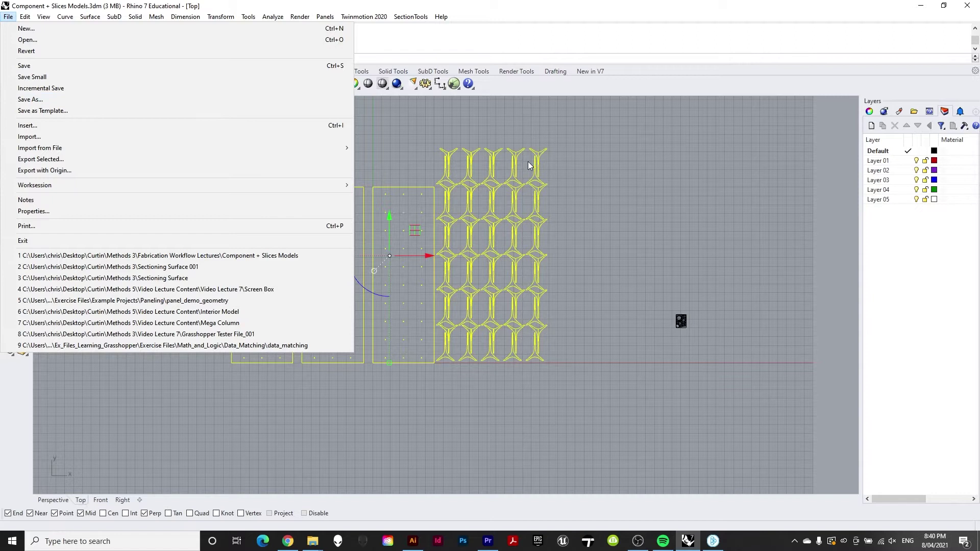
pyautogui.press('Escape')
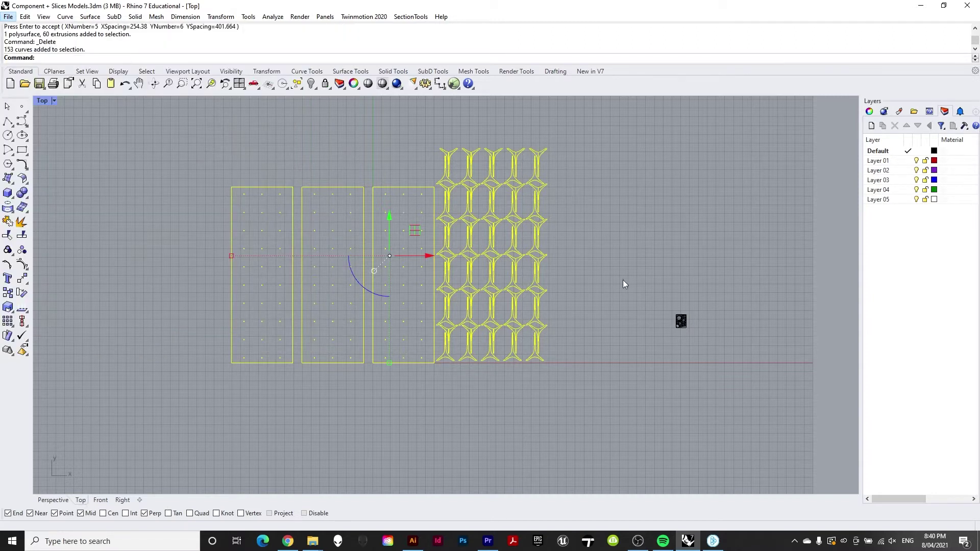
pyautogui.click(8, 17)
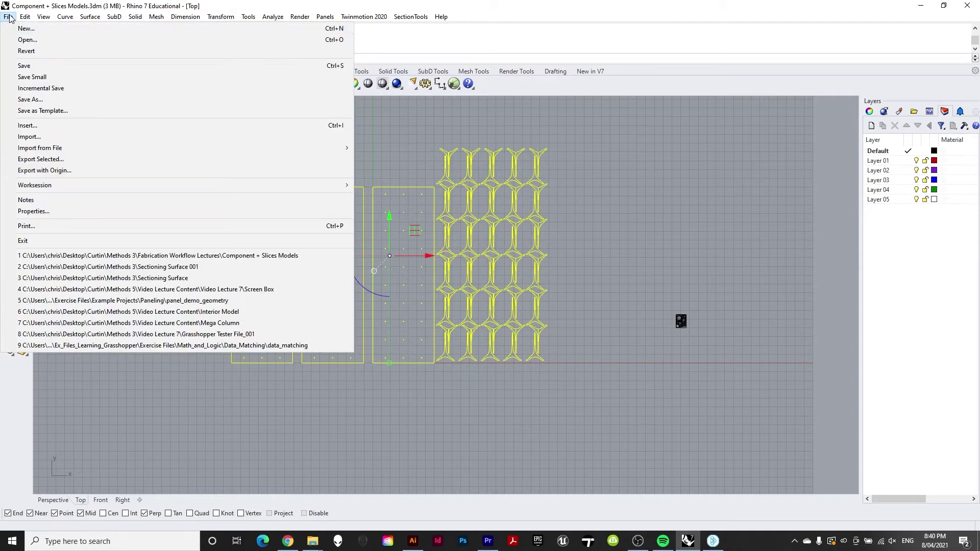
pyautogui.click(65, 159)
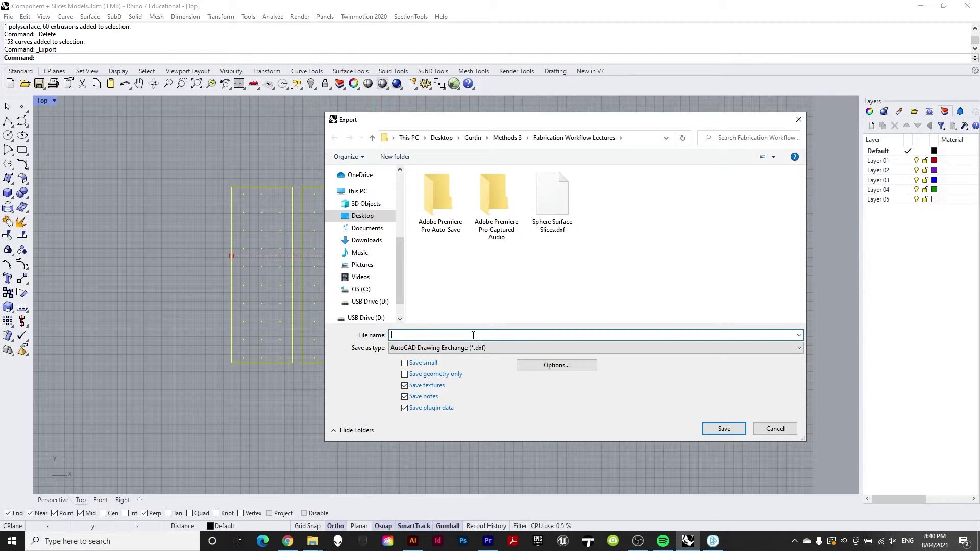
pyautogui.write('Y Columns Array')
pyautogui.click(721, 430)
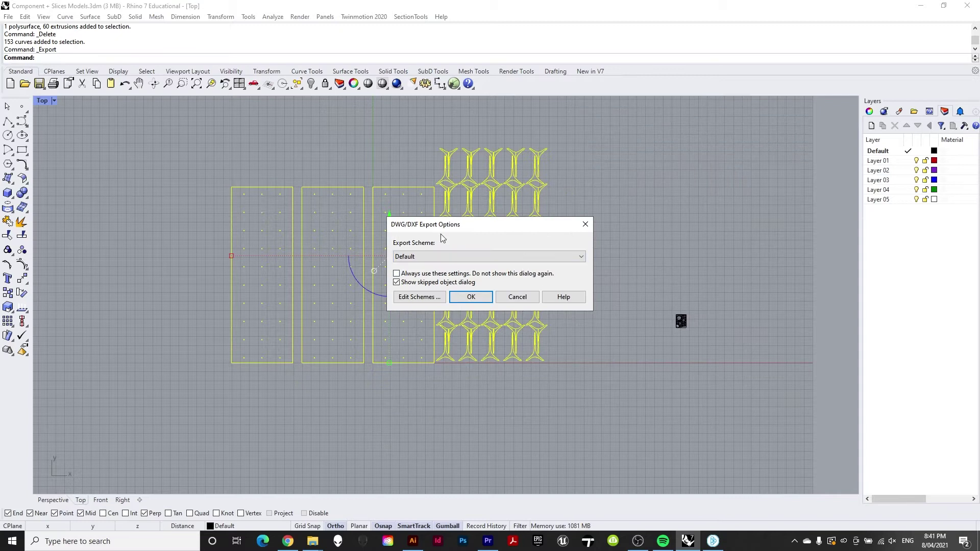
pyautogui.click(471, 297)
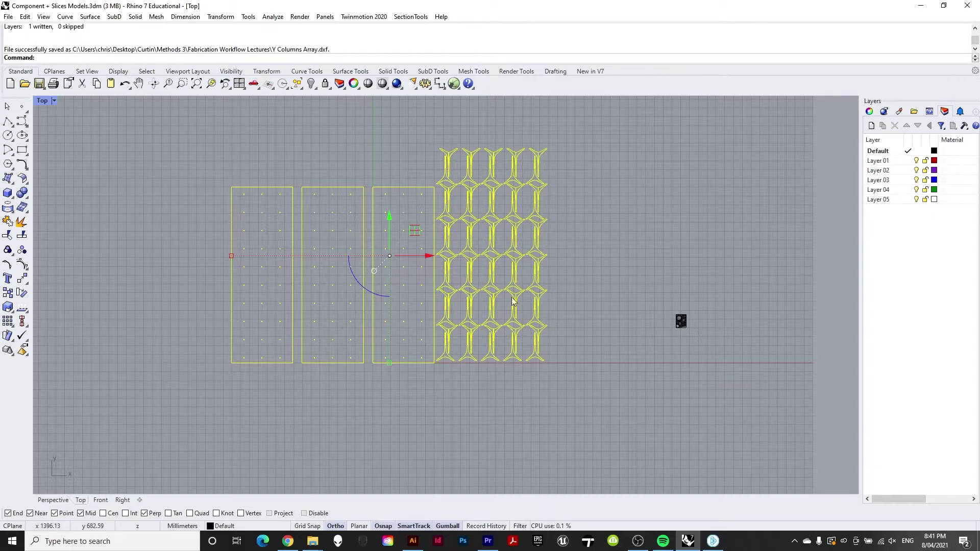
# Step: Deselect the exported outlines and switch to a maximized Perspective view showing the small surface model beside them
pyautogui.scroll(2, 531, 194)
pyautogui.press('Escape')
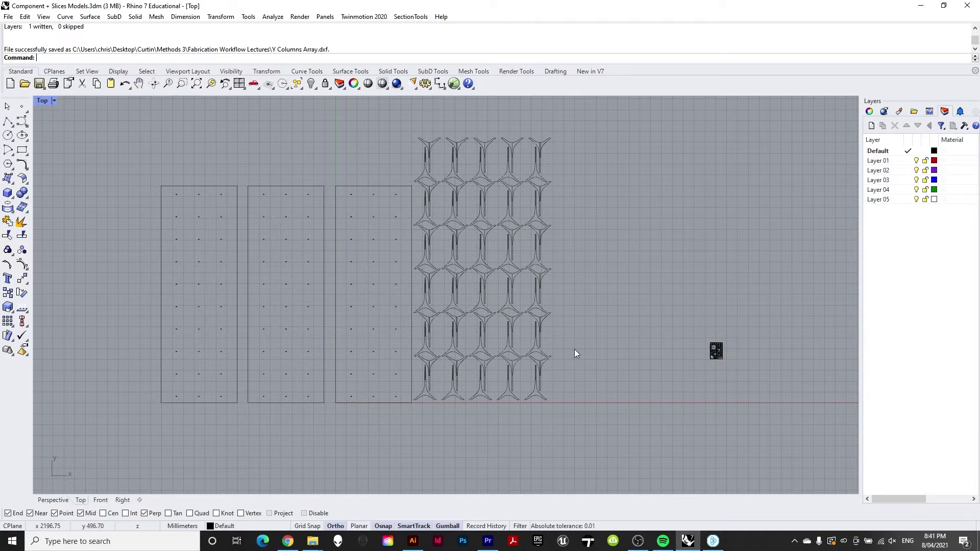
pyautogui.scroll(-2, 268, 293)
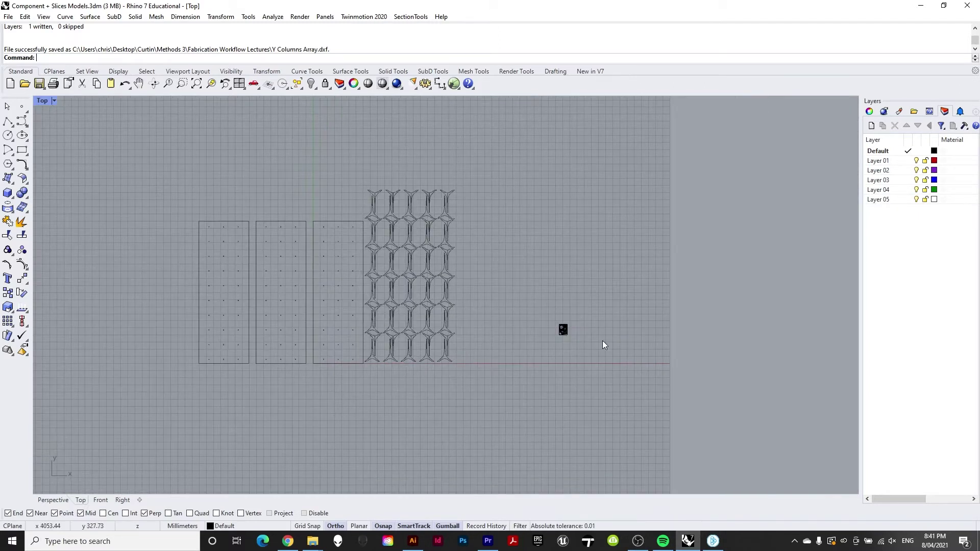
pyautogui.scroll(4, 602, 341)
pyautogui.scroll(-4, 541, 315)
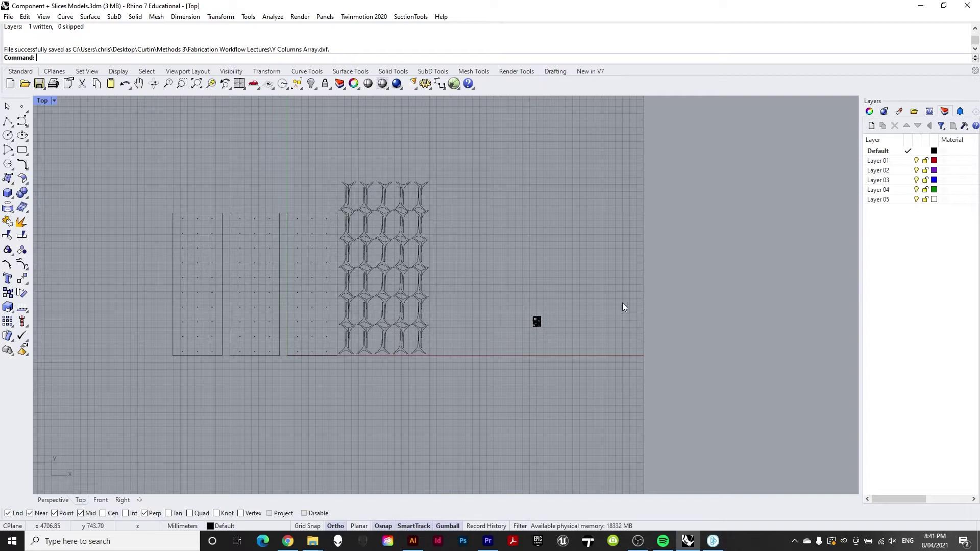
pyautogui.doubleClick(42, 101)
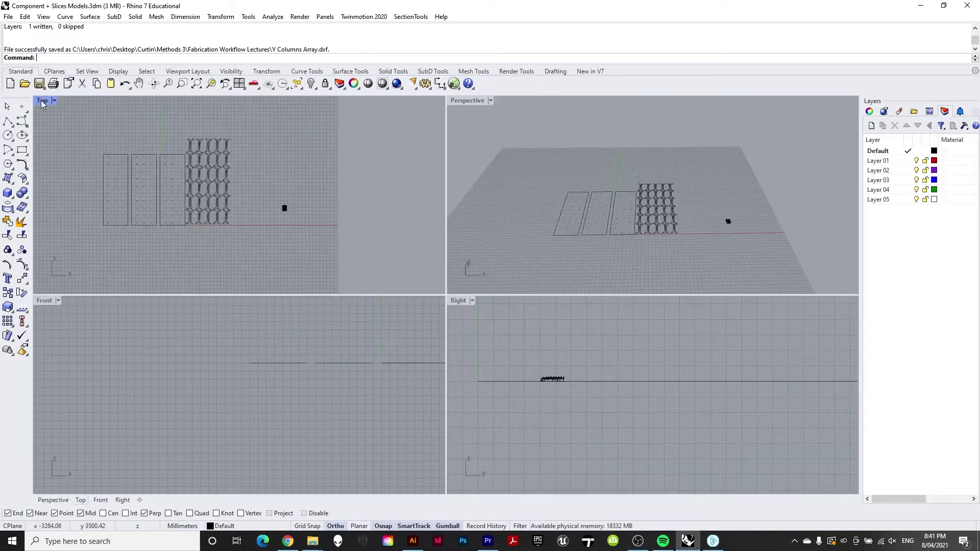
pyautogui.doubleClick(467, 101)
pyautogui.scroll(-2, 474, 253)
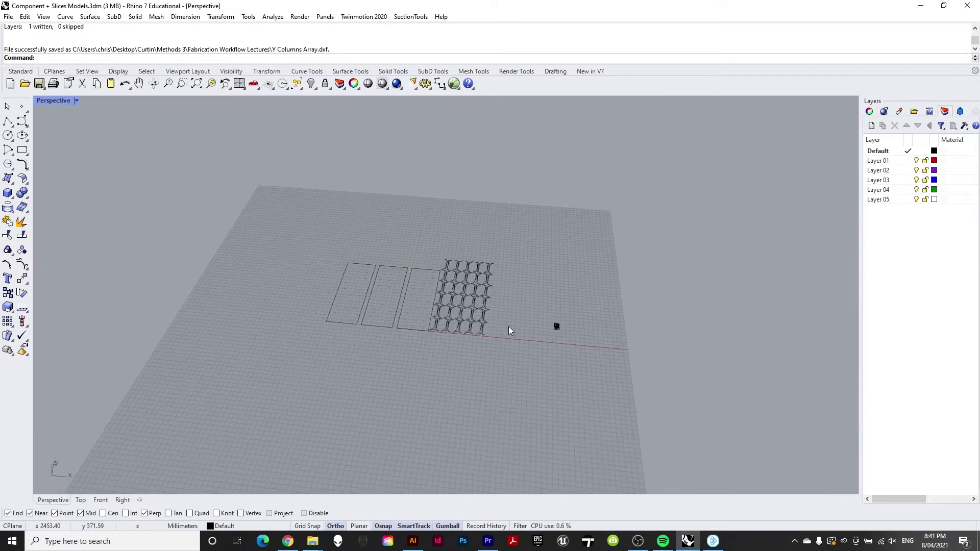
pyautogui.scroll(5, 466, 305)
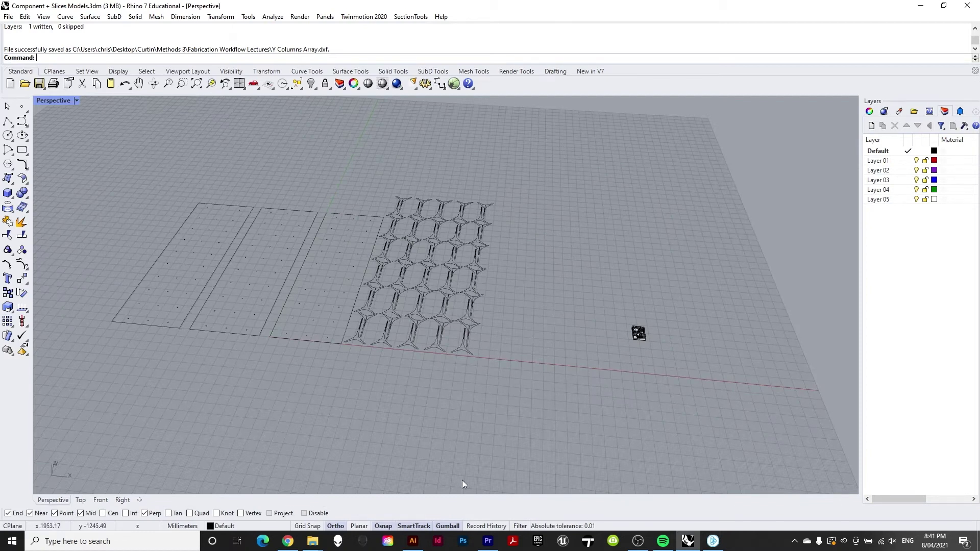
pyautogui.scroll(2, 258, 228)
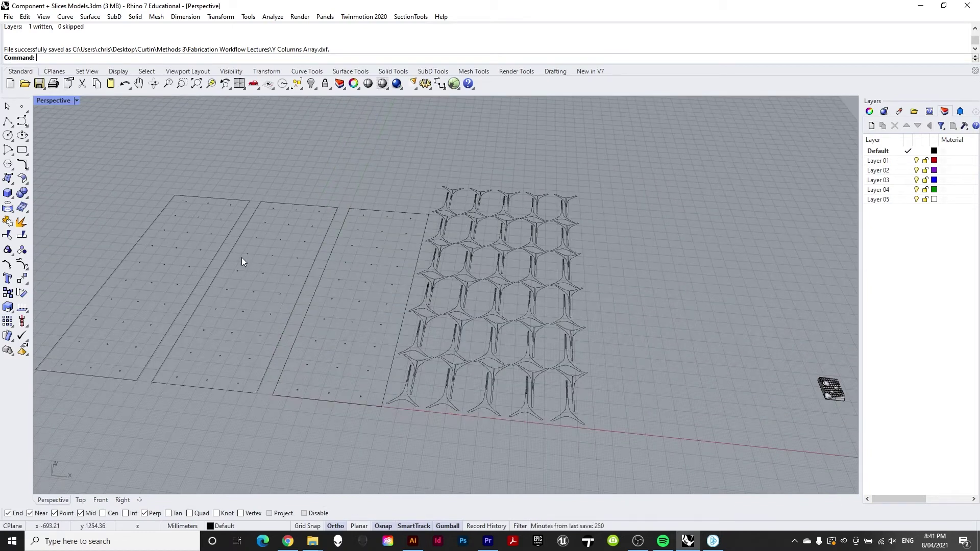
pyautogui.scroll(-6, 237, 258)
pyautogui.scroll(8, 442, 312)
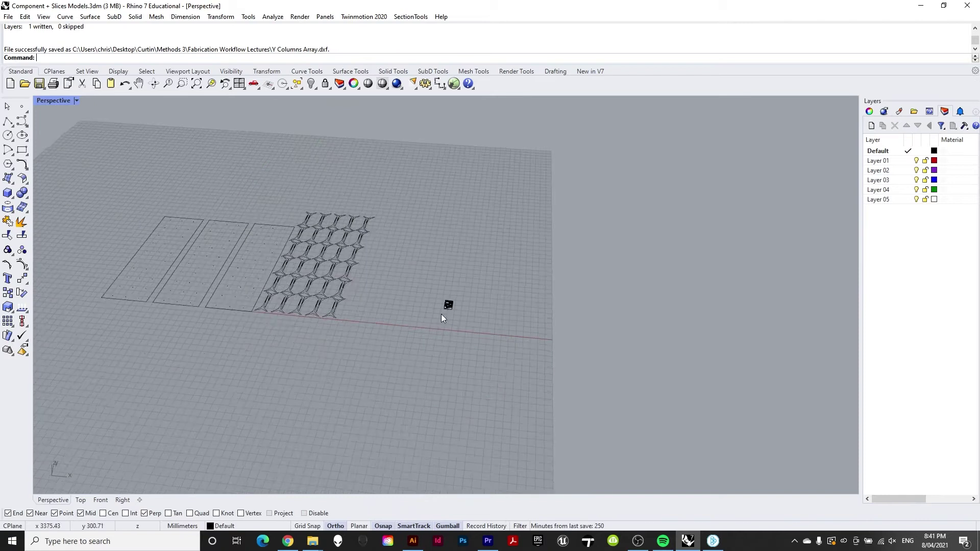
# Step: Examine the scalloped, sphere-carved surface block from several angles
pyautogui.moveTo(436, 293); pyautogui.dragTo(460, 311, button='right')
pyautogui.scroll(3, 474, 320)
pyautogui.scroll(1, 474, 320)
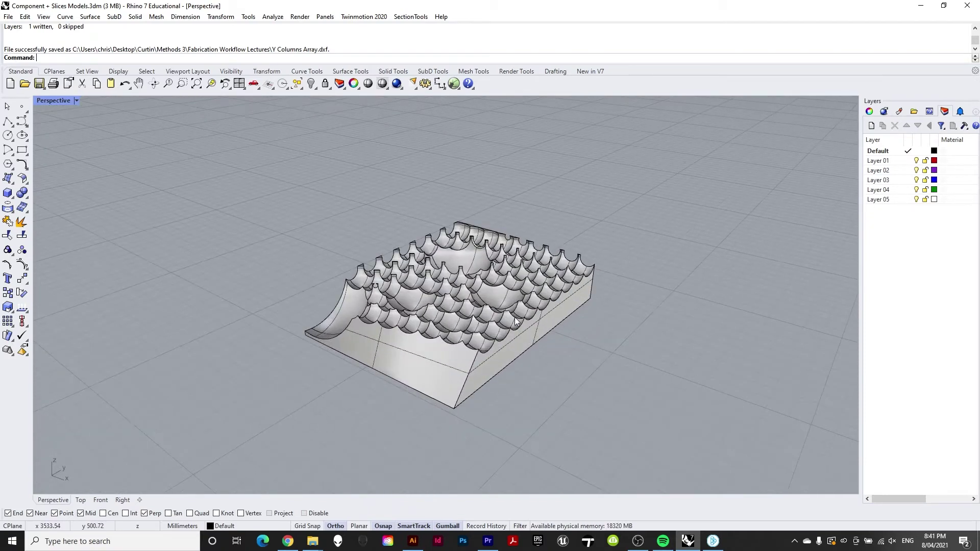
pyautogui.scroll(1, 513, 314)
pyautogui.scroll(-3, 408, 334)
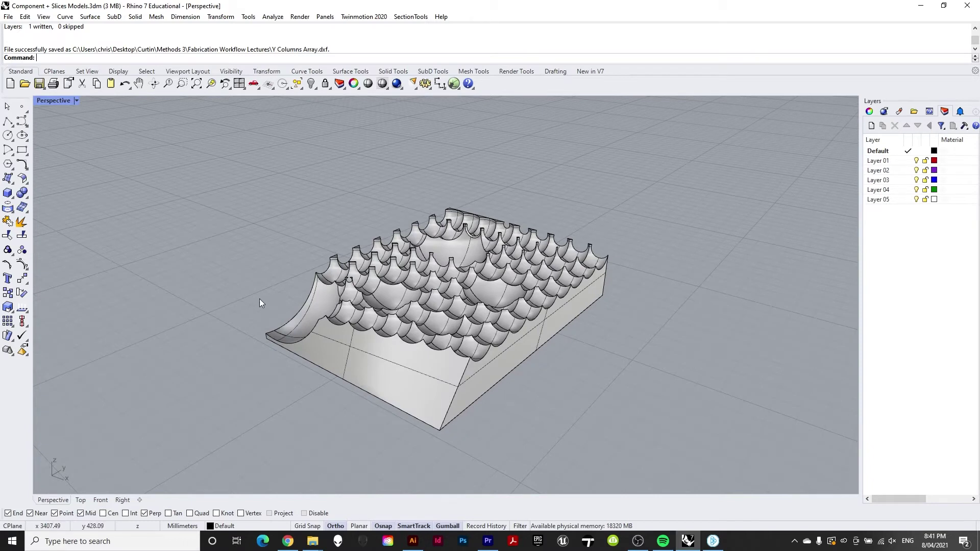
pyautogui.moveTo(262, 311); pyautogui.dragTo(386, 372, button='right')
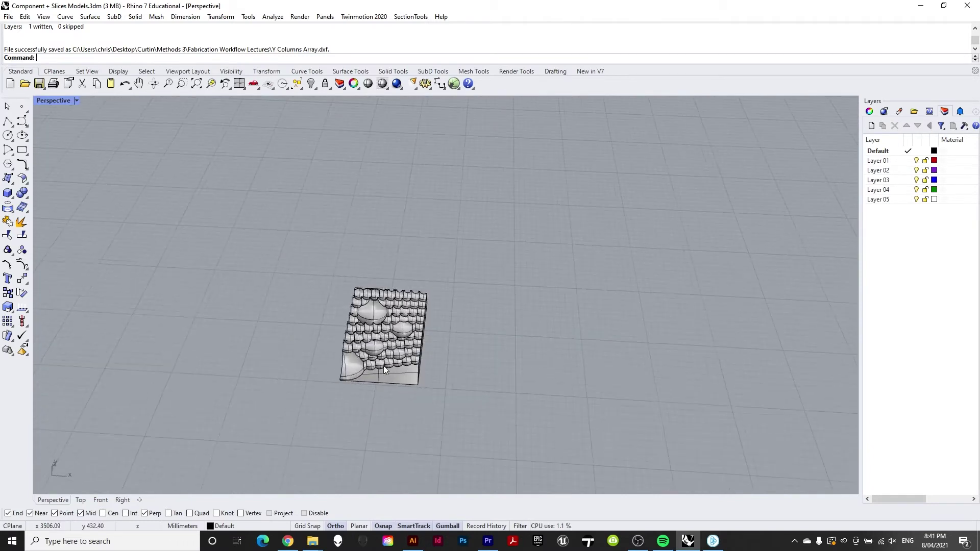
pyautogui.scroll(2, 386, 371)
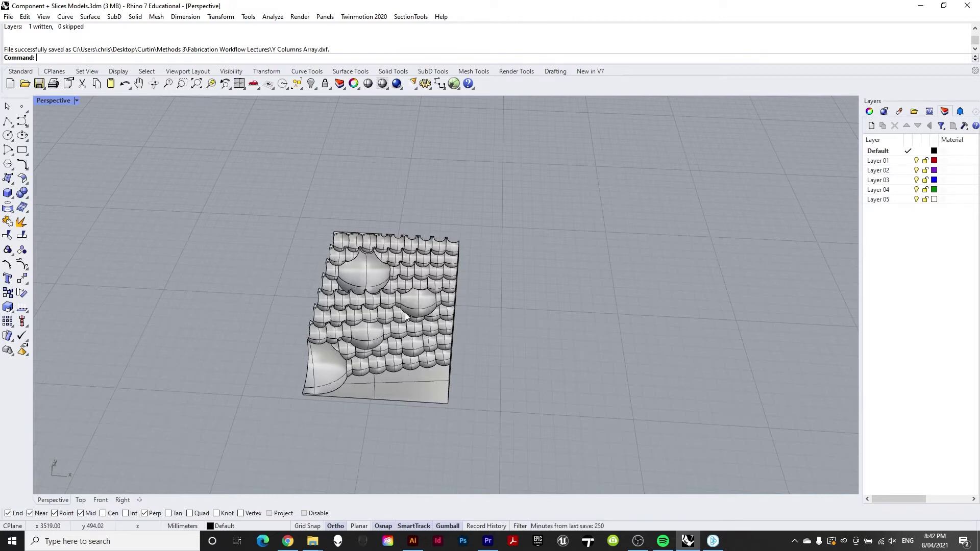
pyautogui.moveTo(412, 301); pyautogui.dragTo(396, 351, button='right')
pyautogui.scroll(-3, 396, 351)
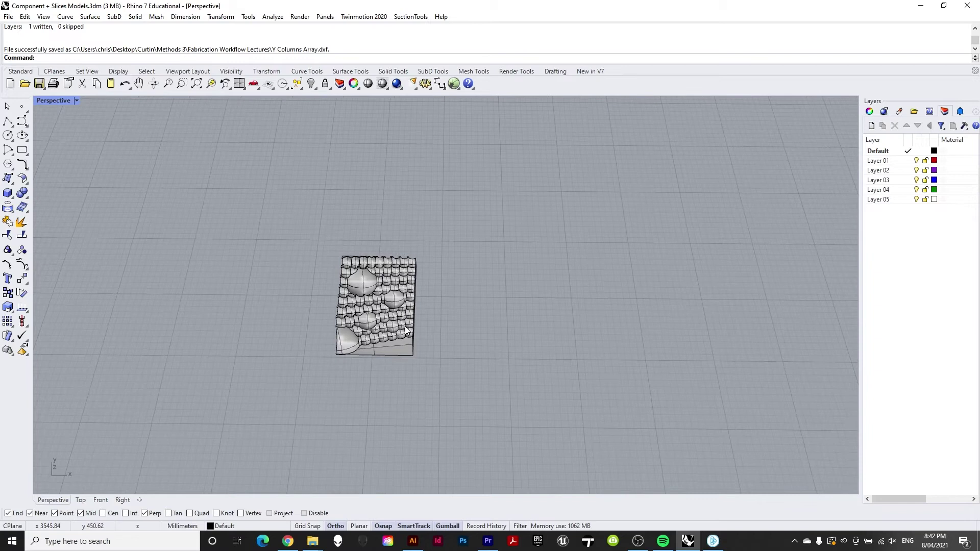
pyautogui.scroll(3, 358, 332)
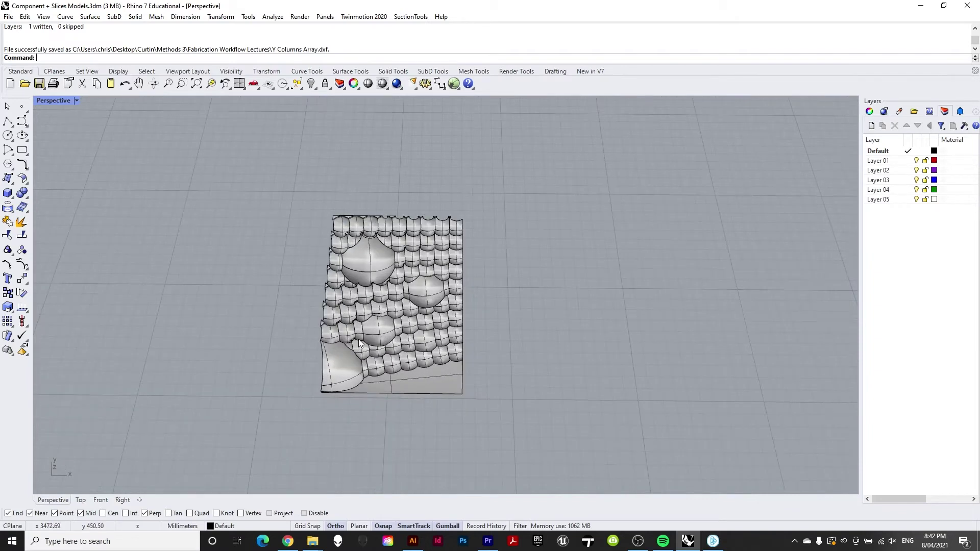
# Step: Look over the SectionTools plug-in's commands for sectioning the surface block
pyautogui.click(411, 17)
pyautogui.click(441, 17)
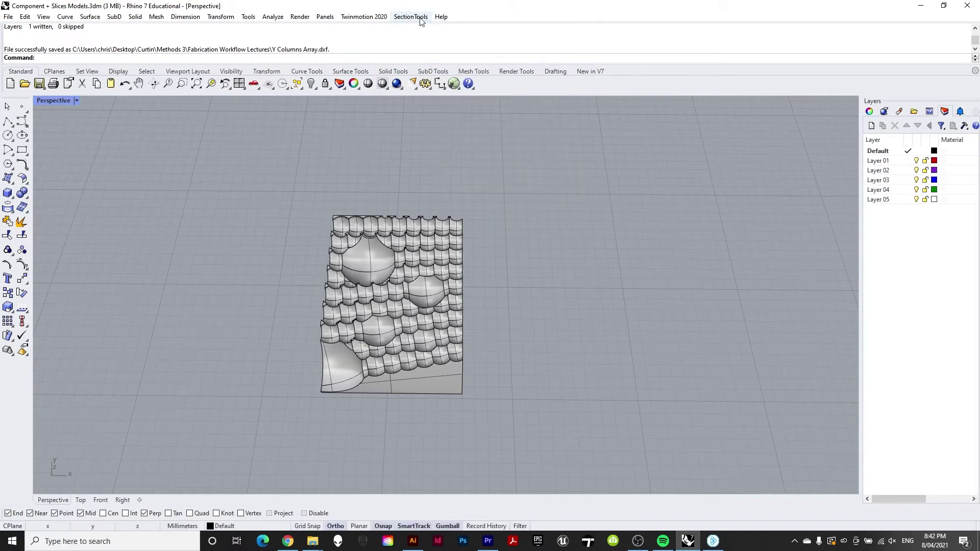
pyautogui.moveTo(369, 271); pyautogui.dragTo(371, 250, button='right')
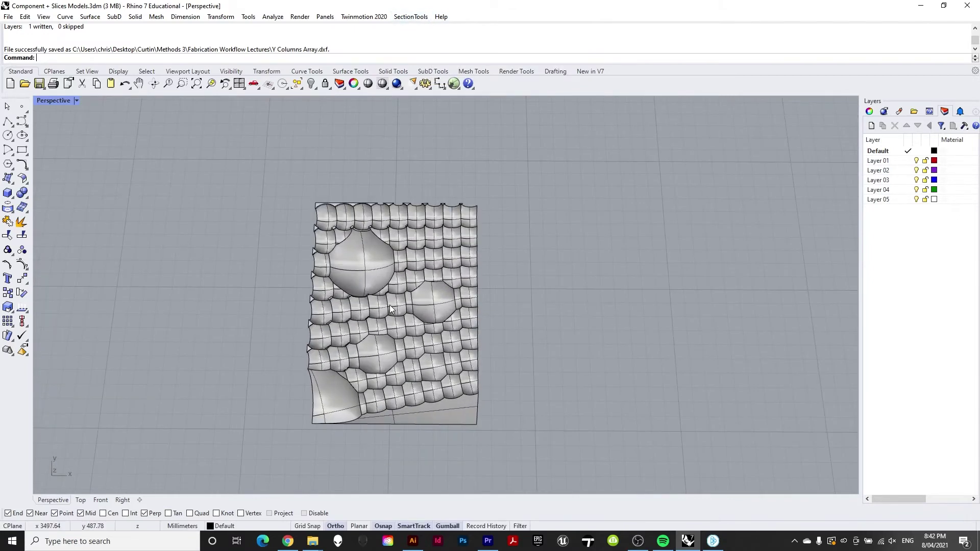
pyautogui.click(408, 17)
pyautogui.click(408, 18)
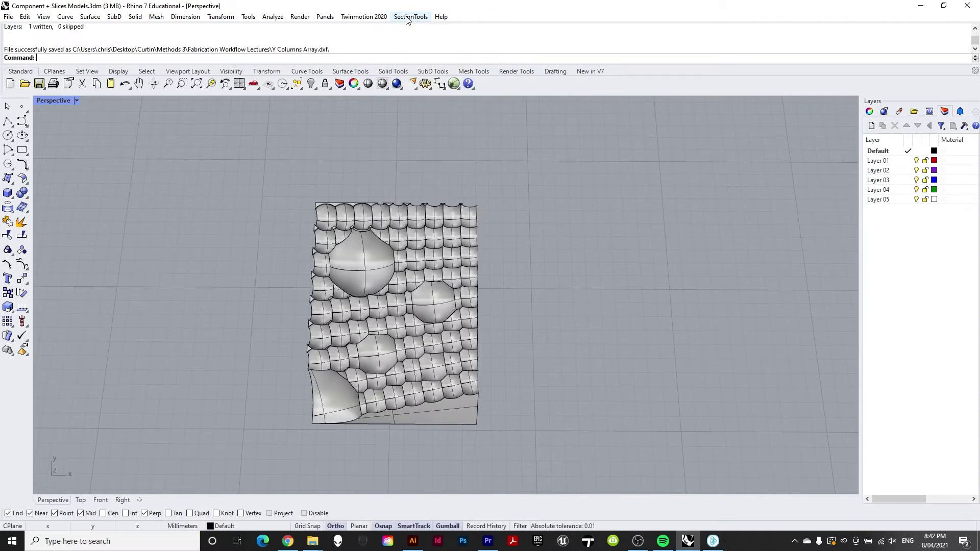
pyautogui.click(407, 17)
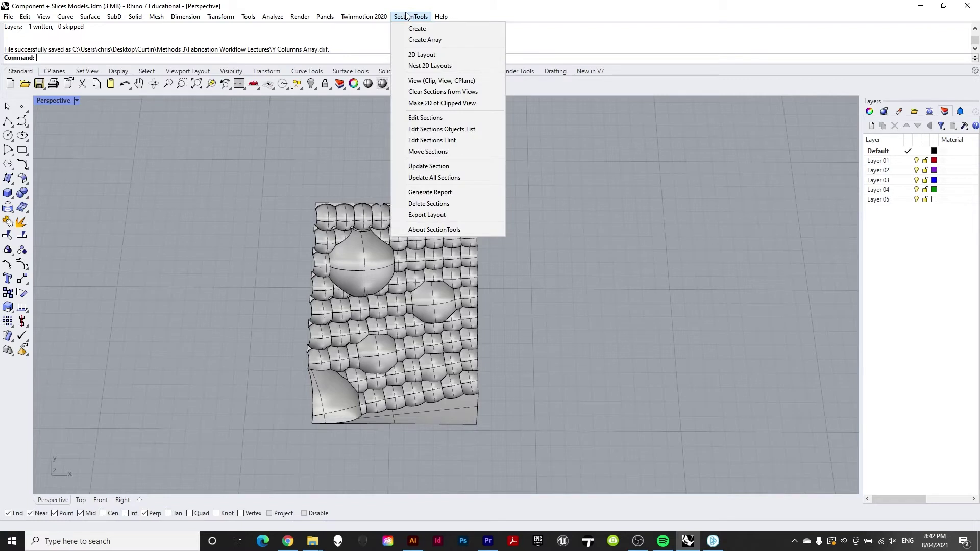
pyautogui.click(578, 237)
pyautogui.scroll(-3, 394, 232)
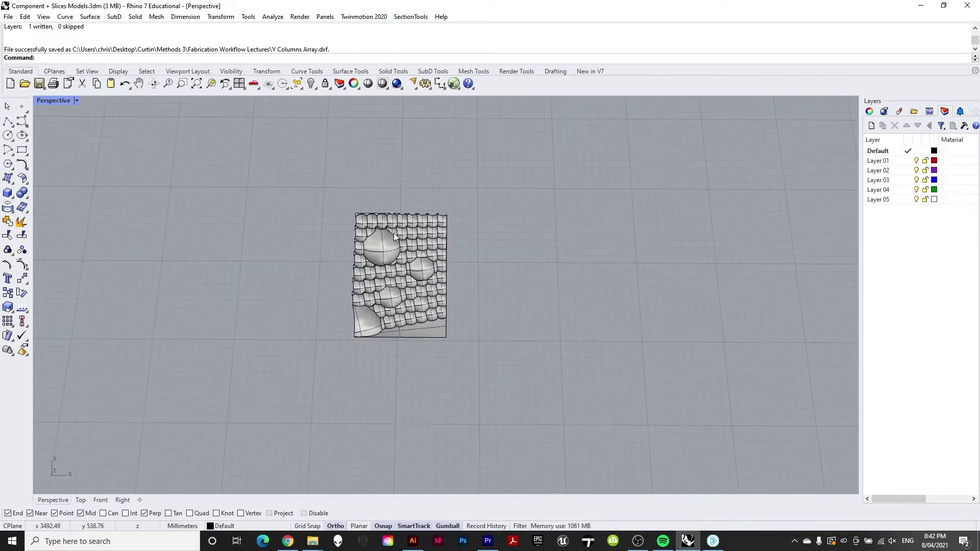
pyautogui.moveTo(489, 265); pyautogui.dragTo(468, 255, button='right')
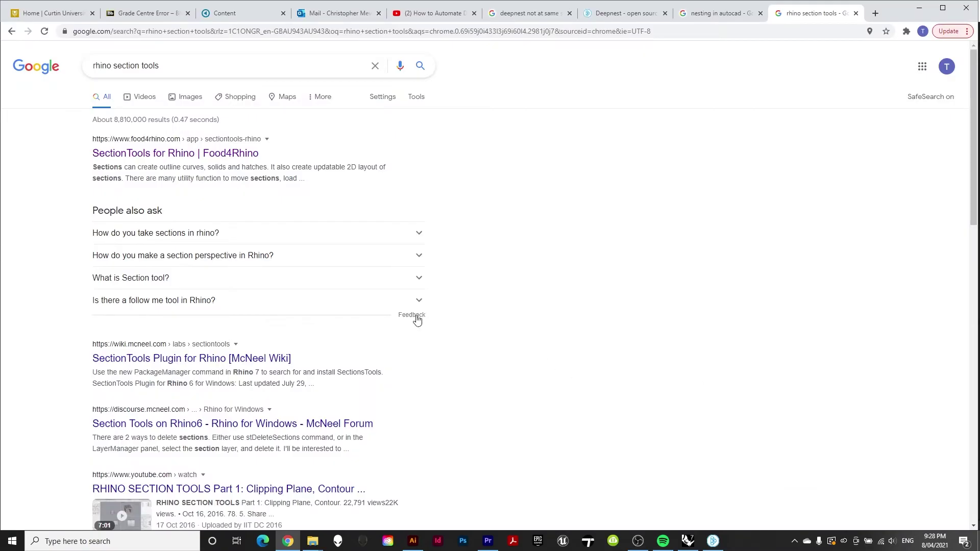
# Step: Switch to Chrome, open the SectionTools for Rhino page on food4Rhino from the search results, and examine its list of downloads
pyautogui.click(179, 154)
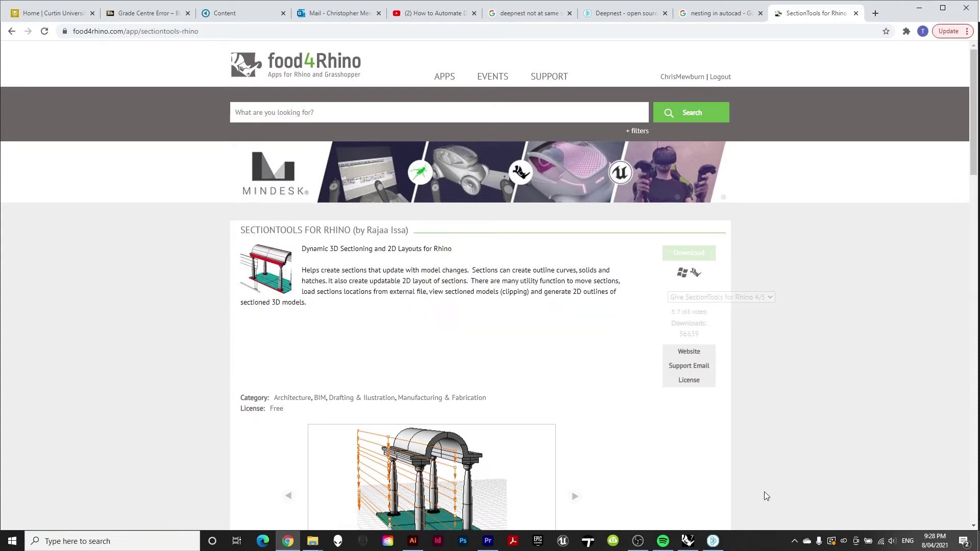
pyautogui.click(690, 254)
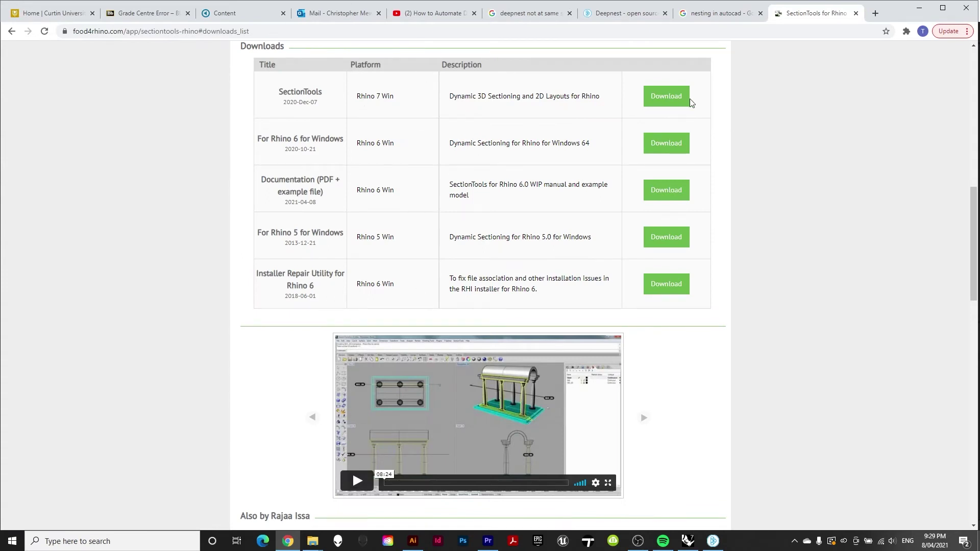
pyautogui.scroll(1, 617, 235)
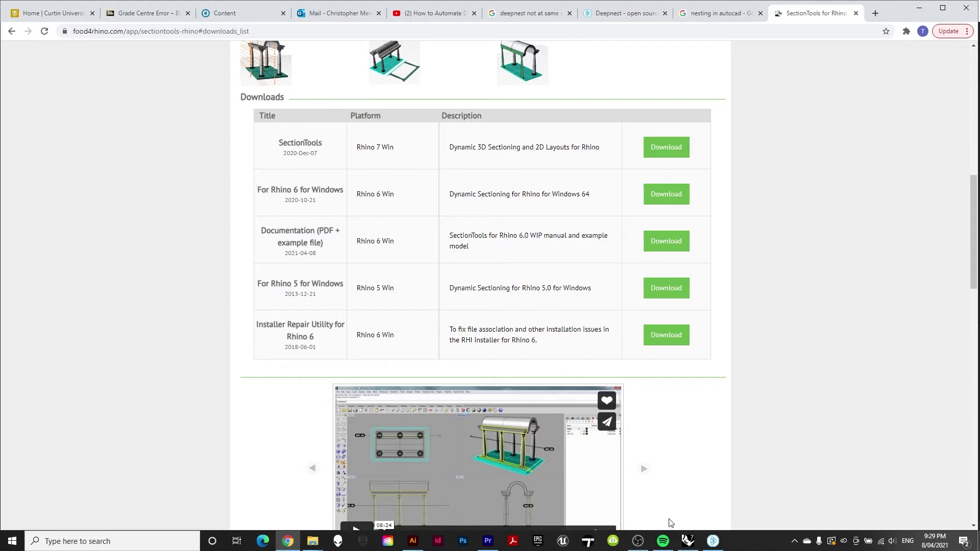
# Step: Return to Rhino and check where the installed SectionTools plug-in's commands are found
pyautogui.click(688, 541)
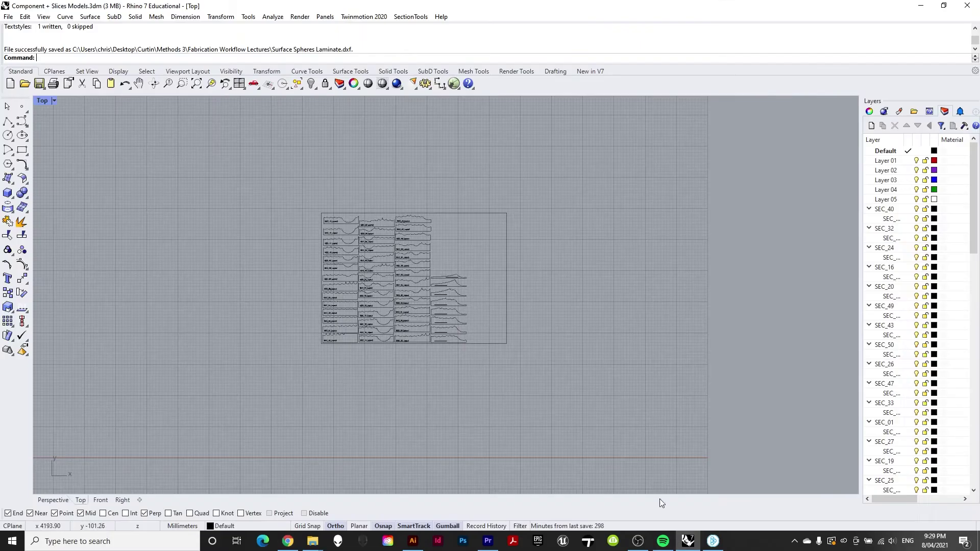
pyautogui.click(410, 16)
pyautogui.moveTo(442, 16)
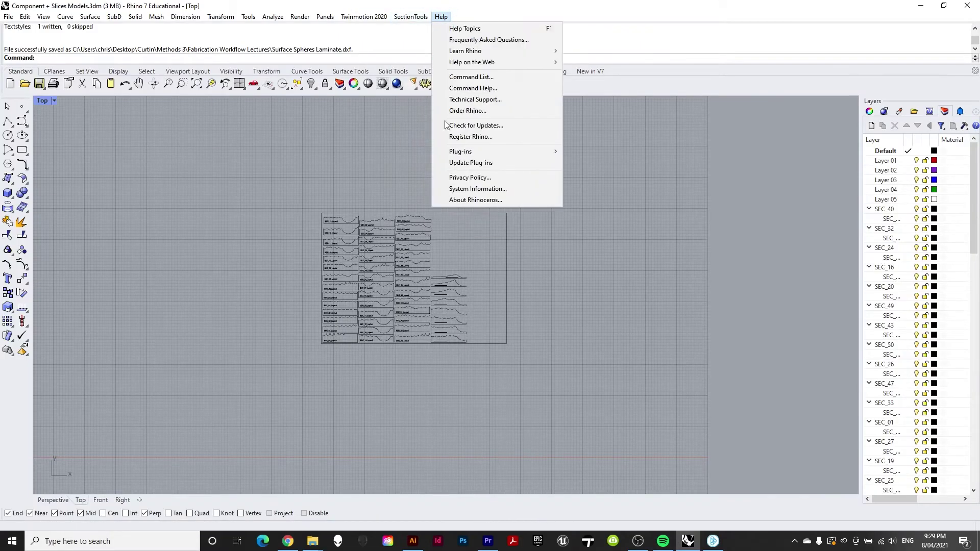
pyautogui.click(614, 182)
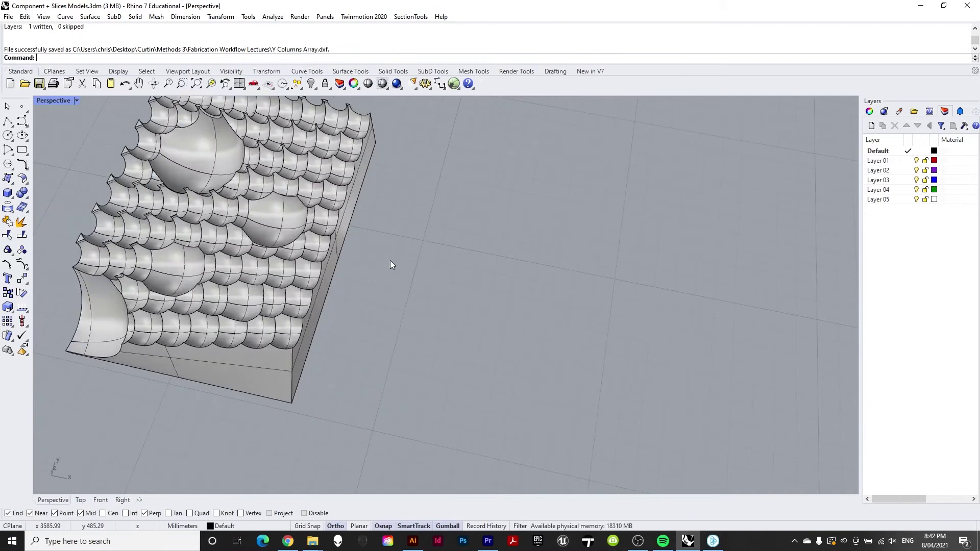
# Step: Draw a single-segment polyline along the block's long lower edge, from the front corner to the far corner
pyautogui.write('Polyline')
pyautogui.press('Return')
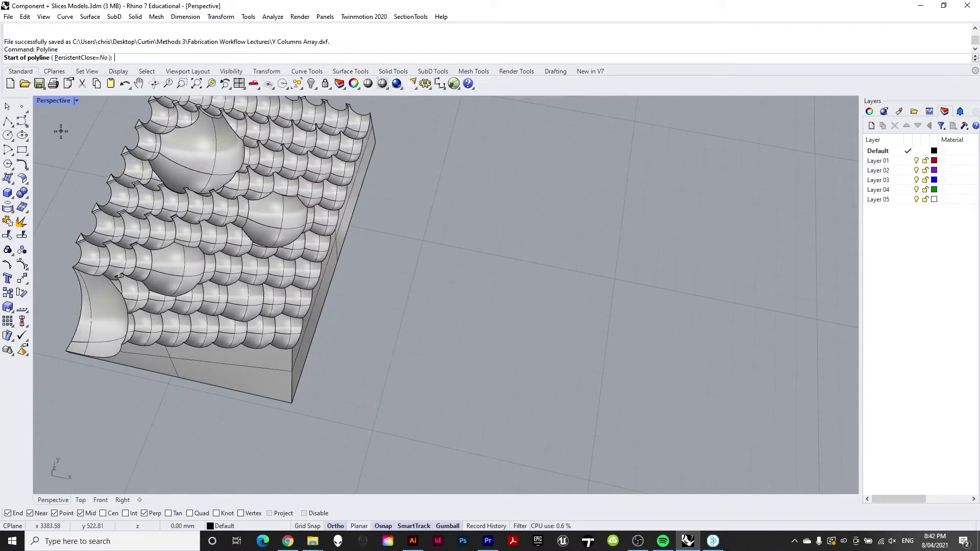
pyautogui.click(289, 405)
pyautogui.click(379, 142)
pyautogui.press('Return')
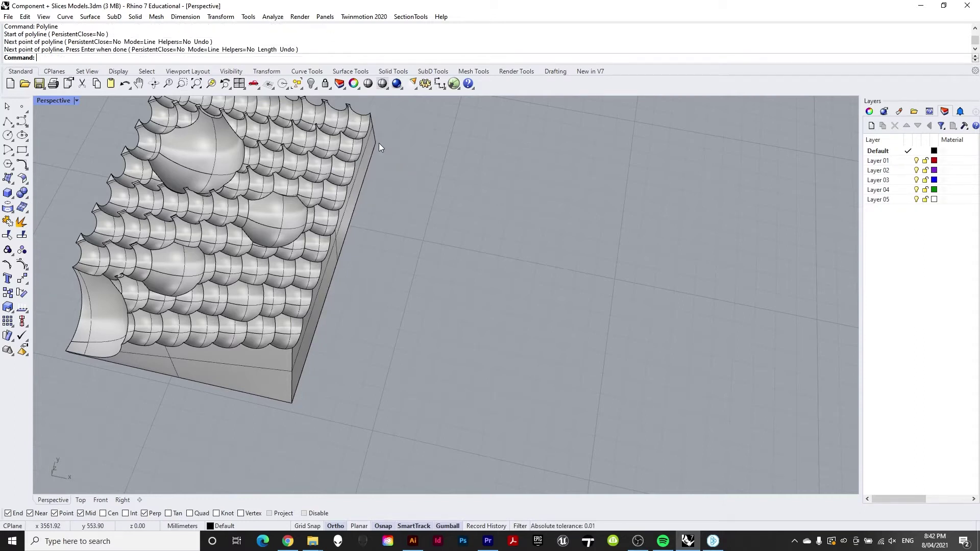
# Step: Place a point object on the block's lower front corner, at the start of the new line
pyautogui.click(22, 107)
pyautogui.click(306, 416)
pyautogui.press('Return')
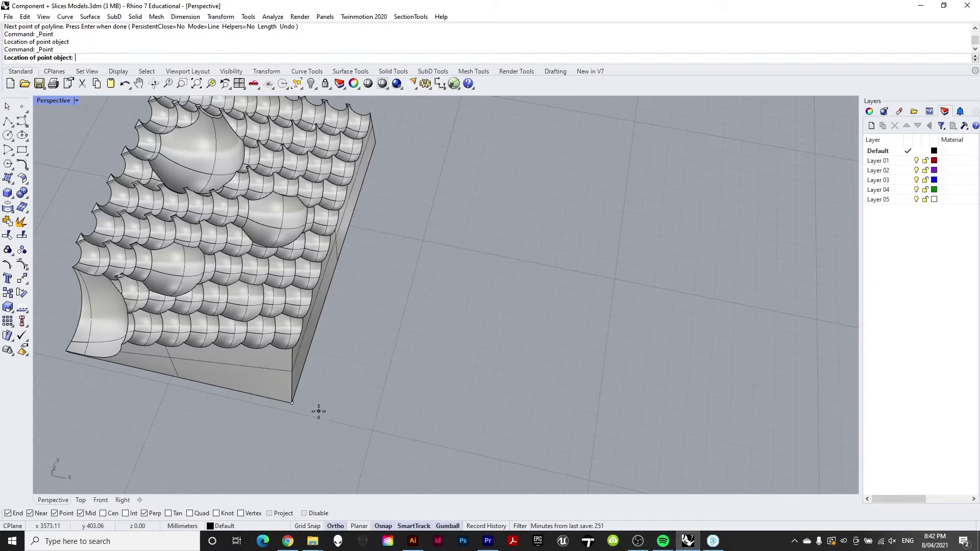
pyautogui.press('Escape')
# Step: Move the new line and point together a short distance away from the block's side in the X direction, then deselect them
pyautogui.scroll(-3, 374, 394)
pyautogui.moveTo(375, 394); pyautogui.dragTo(311, 383, button='right')
pyautogui.moveTo(244, 384); pyautogui.dragTo(508, 215)
pyautogui.moveTo(403, 315); pyautogui.dragTo(416, 326)
pyautogui.click(464, 374)
pyautogui.moveTo(464, 374)
pyautogui.mouseDown(button='right')
pyautogui.moveTo(489, 357)
pyautogui.moveTo(503, 363)
pyautogui.moveTo(399, 351)
pyautogui.moveTo(443, 358)
pyautogui.moveTo(459, 373)
pyautogui.mouseUp(button='right')
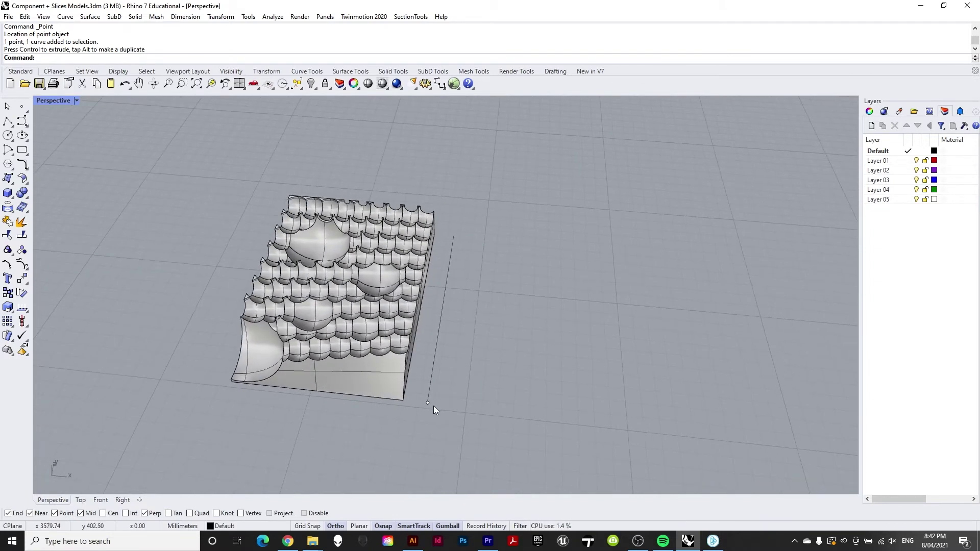
# Step: Array the point object along a curve, using the line beside the block as the path
pyautogui.click(426, 401)
pyautogui.write('Array')
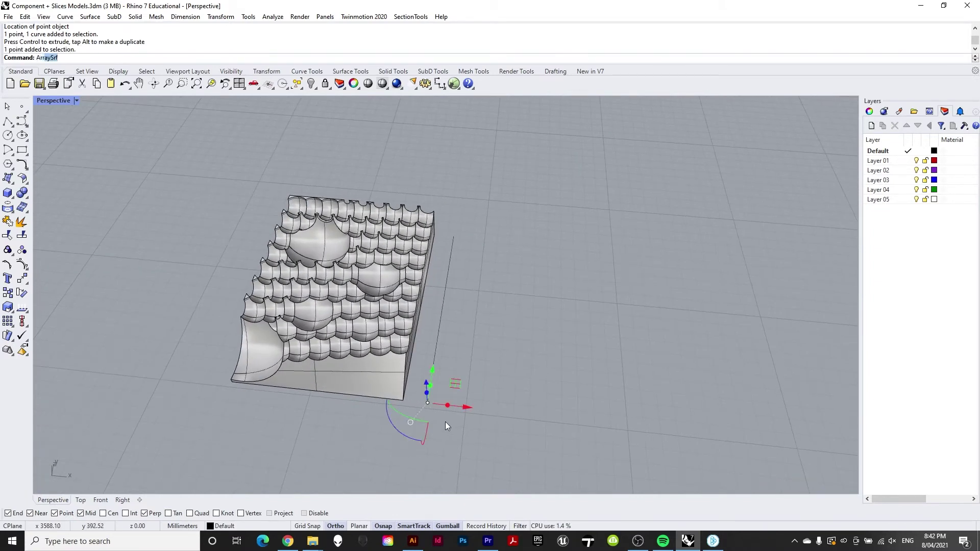
pyautogui.press('Down')
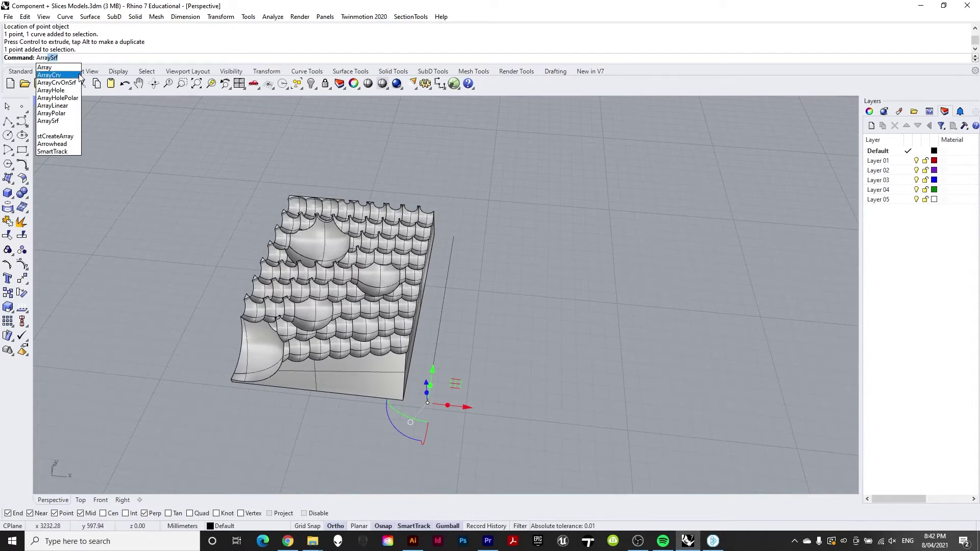
pyautogui.press('Return')
pyautogui.scroll(2, 436, 393)
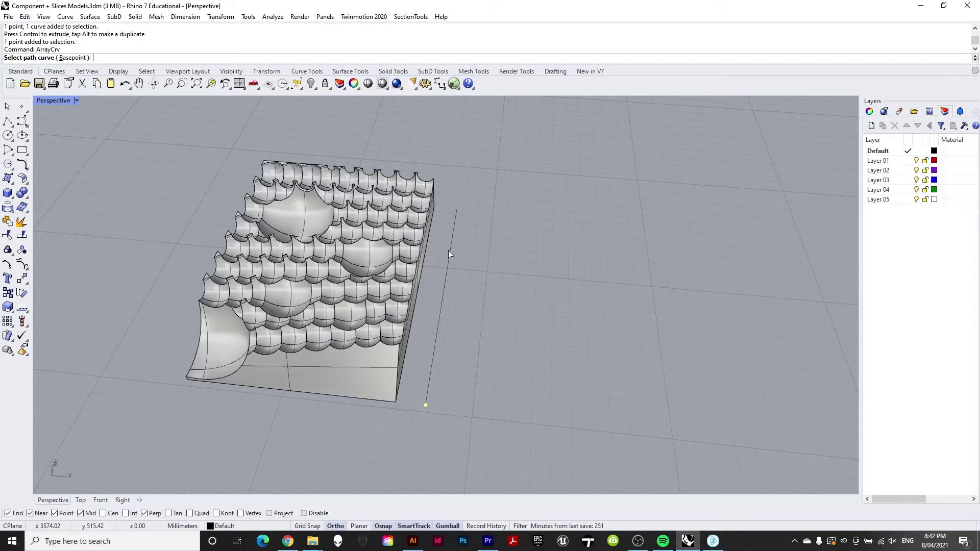
pyautogui.click(442, 308)
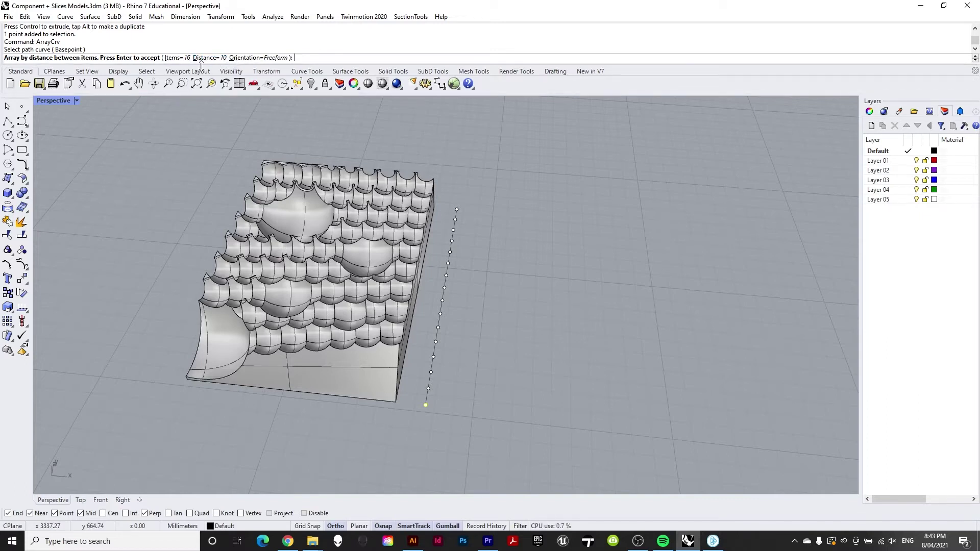
# Step: Examine the previewed row of arrayed points against the scalloped block from several angles
pyautogui.moveTo(478, 367); pyautogui.dragTo(408, 273, button='right')
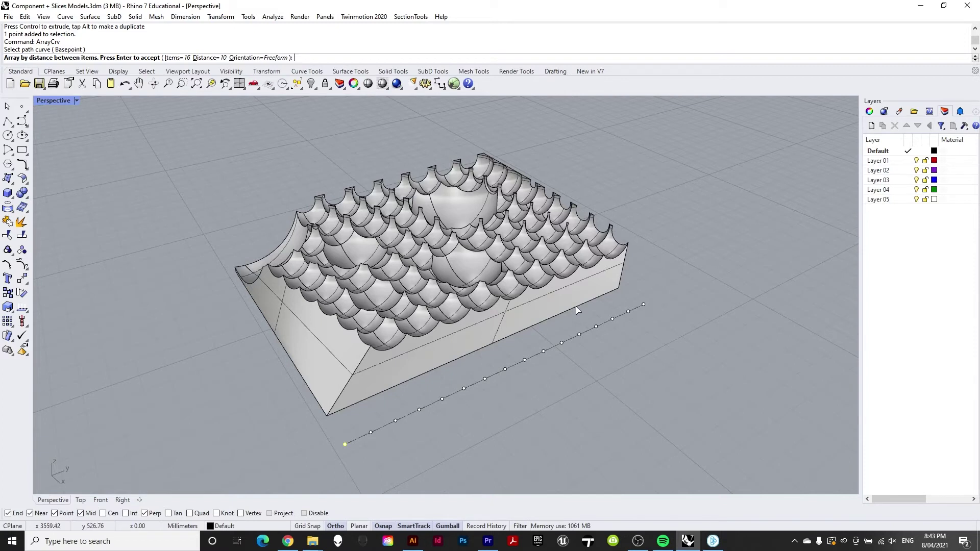
pyautogui.scroll(4, 642, 282)
pyautogui.moveTo(672, 297); pyautogui.dragTo(728, 411, button='right')
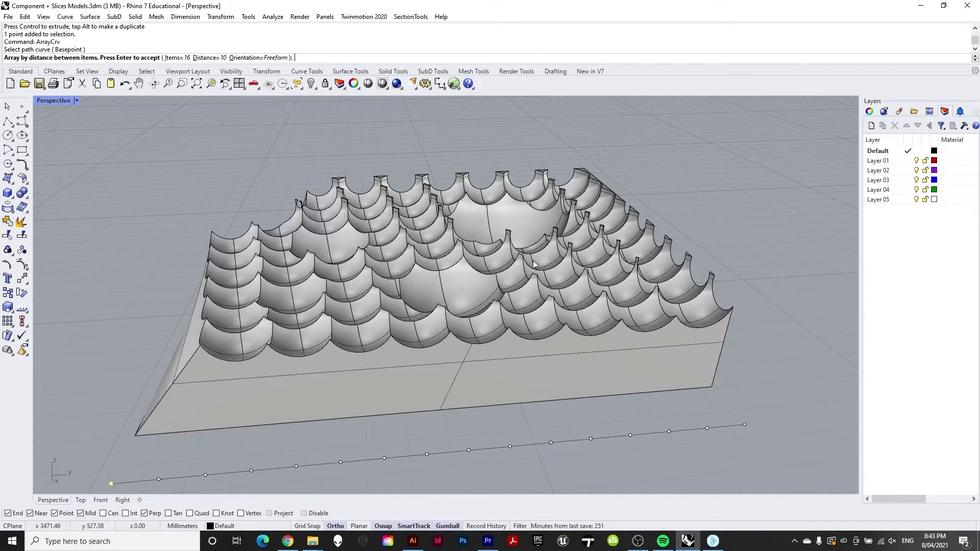
pyautogui.scroll(-3, 463, 217)
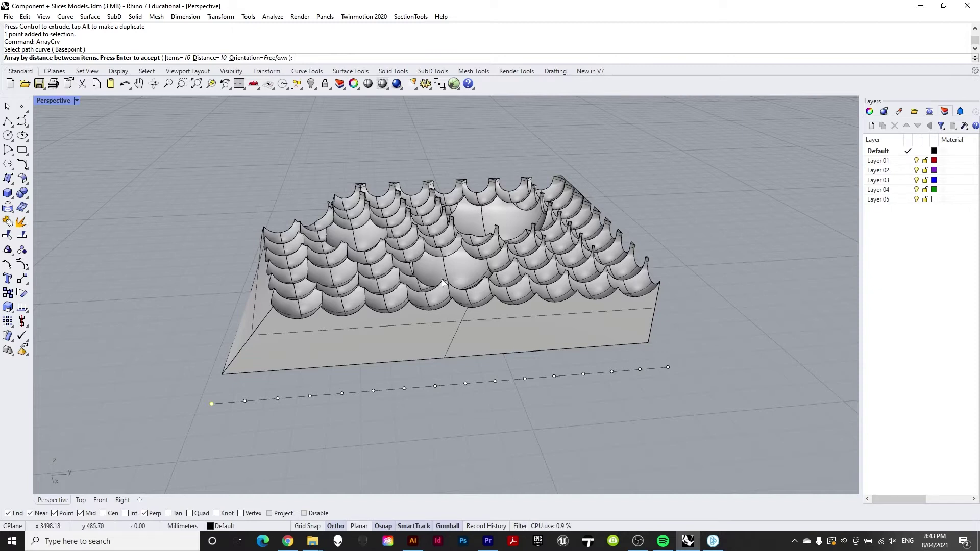
pyautogui.moveTo(417, 292); pyautogui.dragTo(542, 237, button='right')
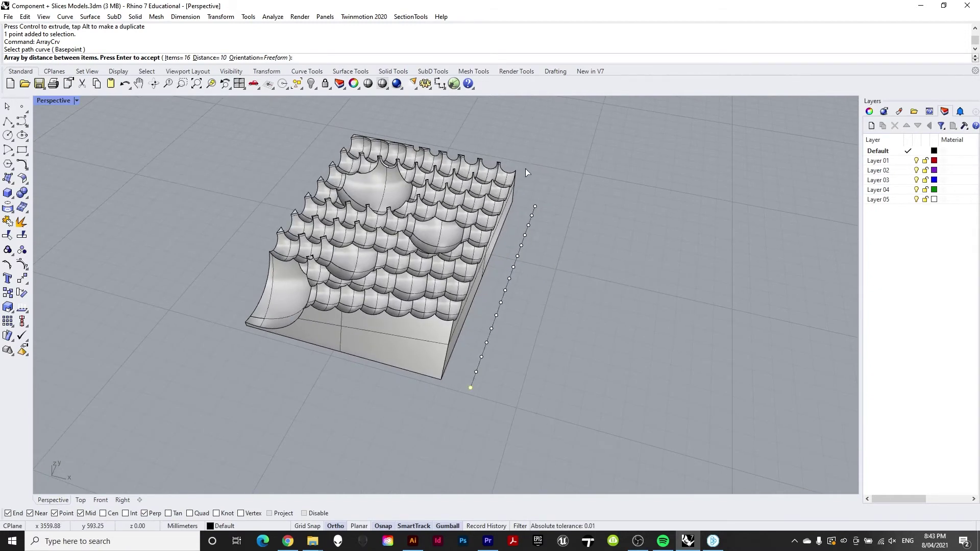
pyautogui.moveTo(459, 300); pyautogui.dragTo(589, 222, button='right')
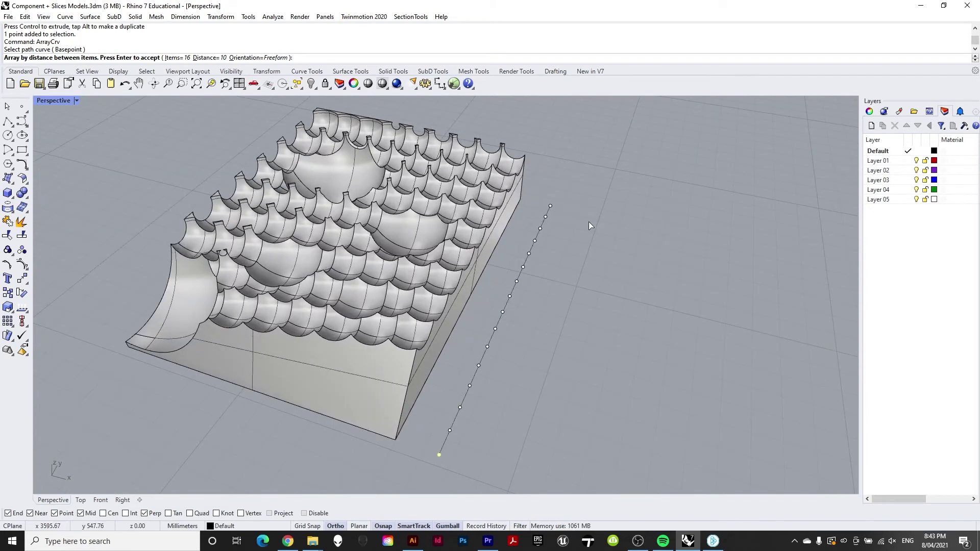
pyautogui.scroll(2, 589, 222)
pyautogui.moveTo(556, 160); pyautogui.dragTo(536, 191, button='right')
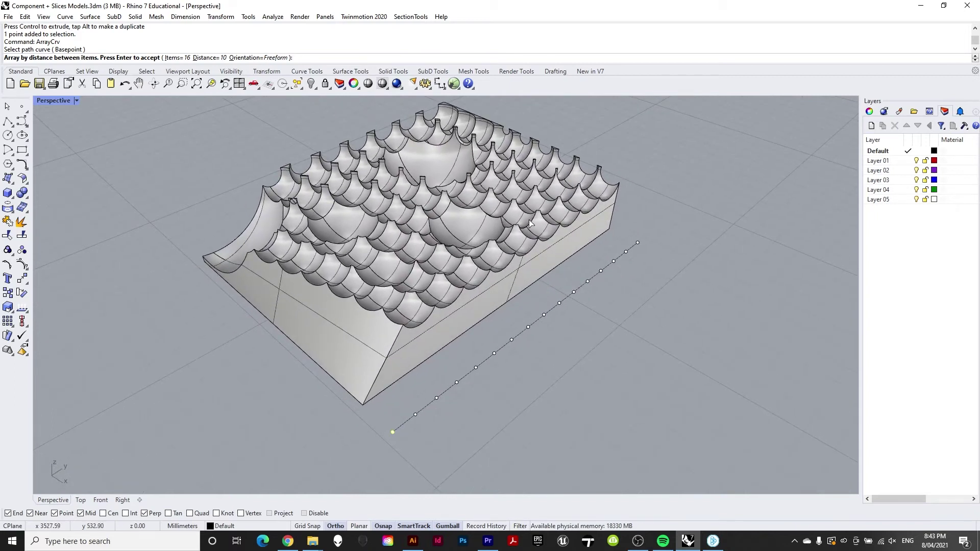
pyautogui.moveTo(564, 222); pyautogui.dragTo(543, 222, button='right')
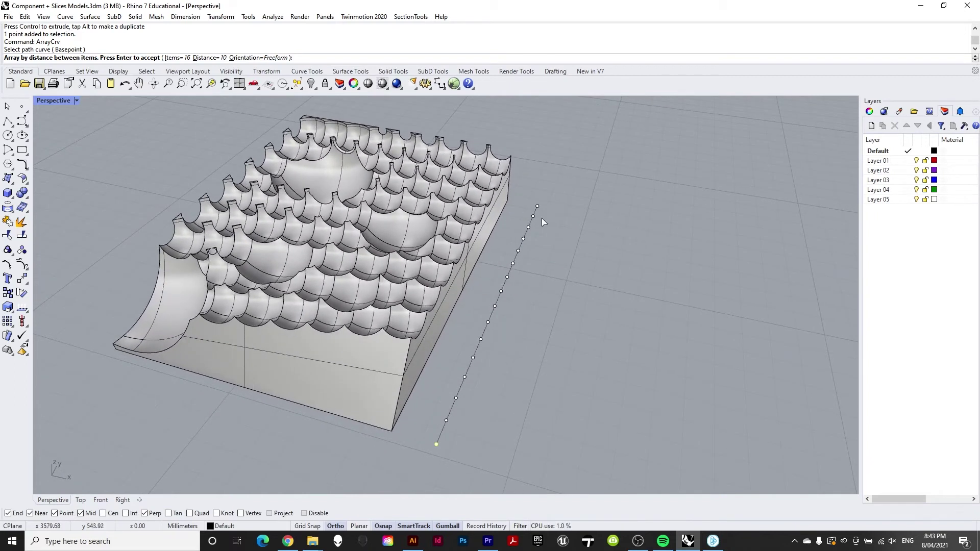
# Step: Set the distance between the arrayed points to 3 mm, accept the curve array, and deselect everything
pyautogui.click(205, 58)
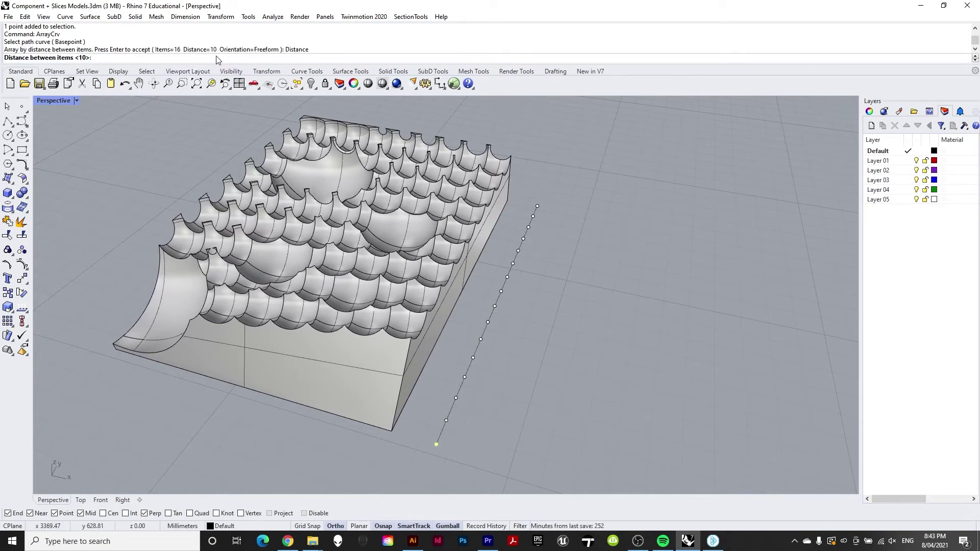
pyautogui.press('Return')
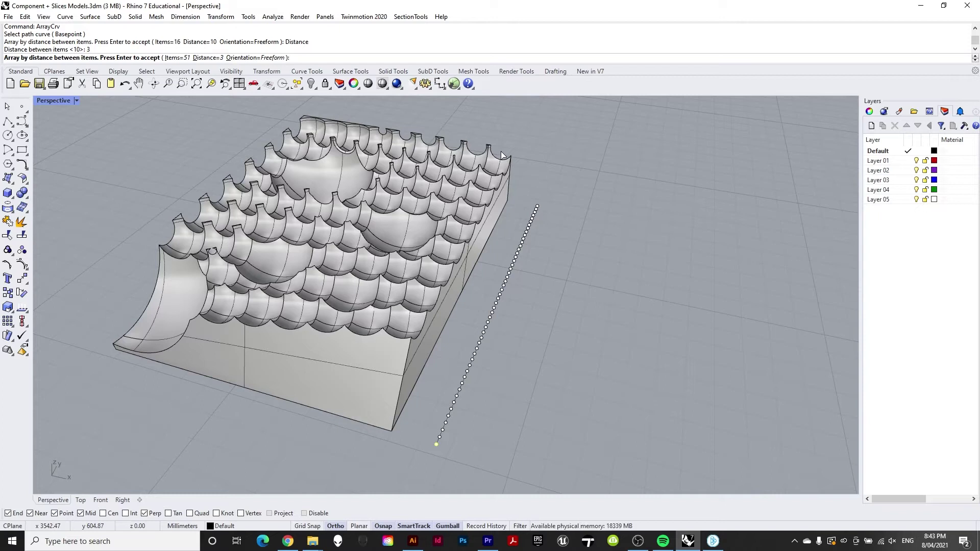
pyautogui.press('Return')
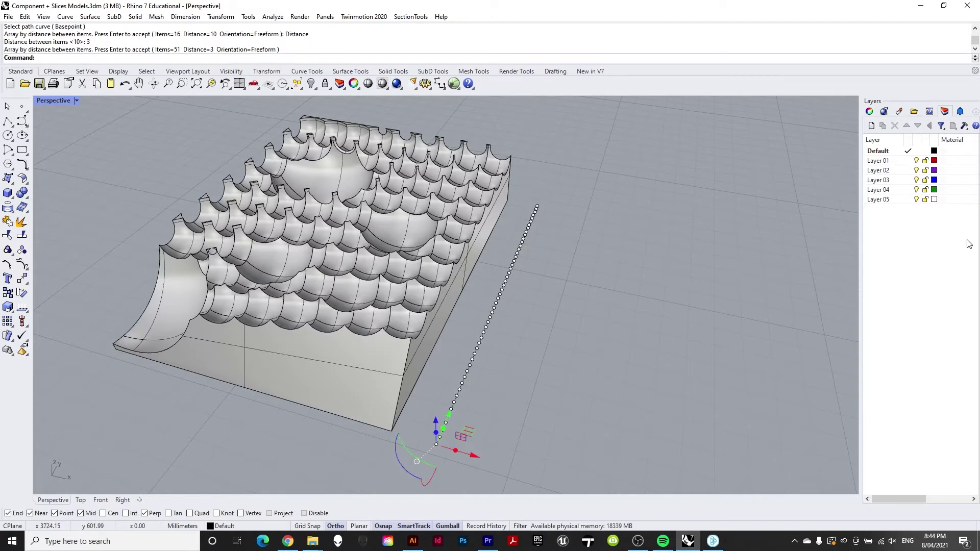
pyautogui.press('Escape')
# Step: Start creating SectionTools sections of the scalloped block, accepting the options with horizontal direction and the SEC name prefix
pyautogui.moveTo(646, 248); pyautogui.dragTo(549, 269, button='right')
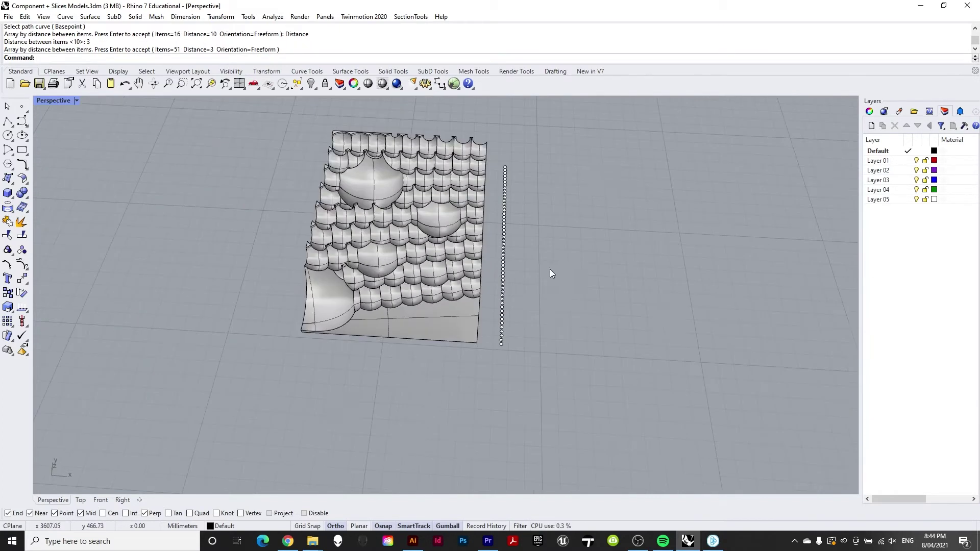
pyautogui.scroll(4, 488, 149)
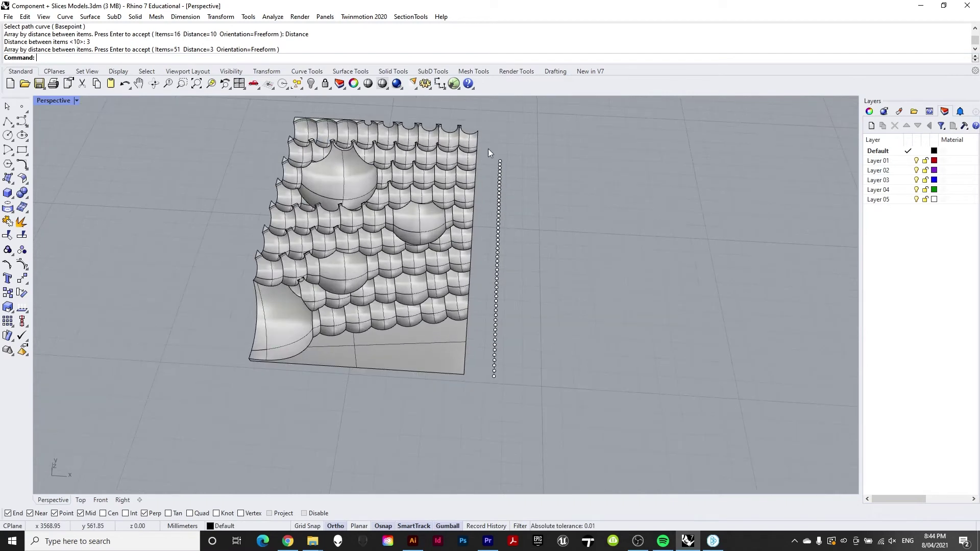
pyautogui.scroll(2, 446, 161)
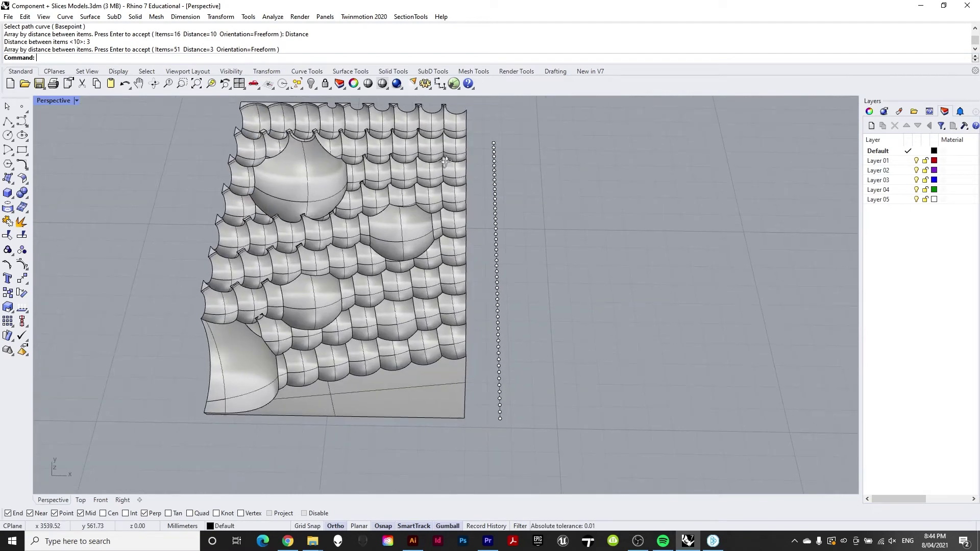
pyautogui.click(411, 17)
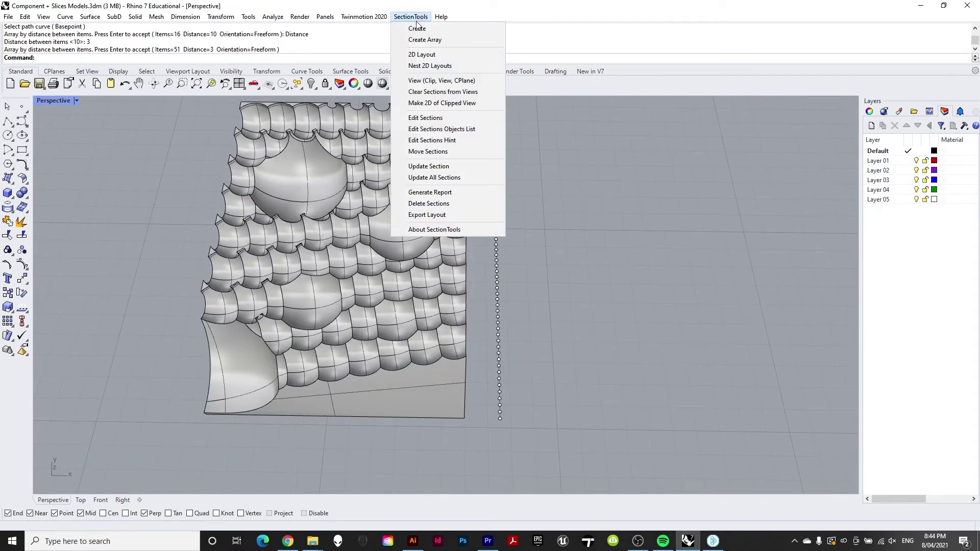
pyautogui.click(418, 28)
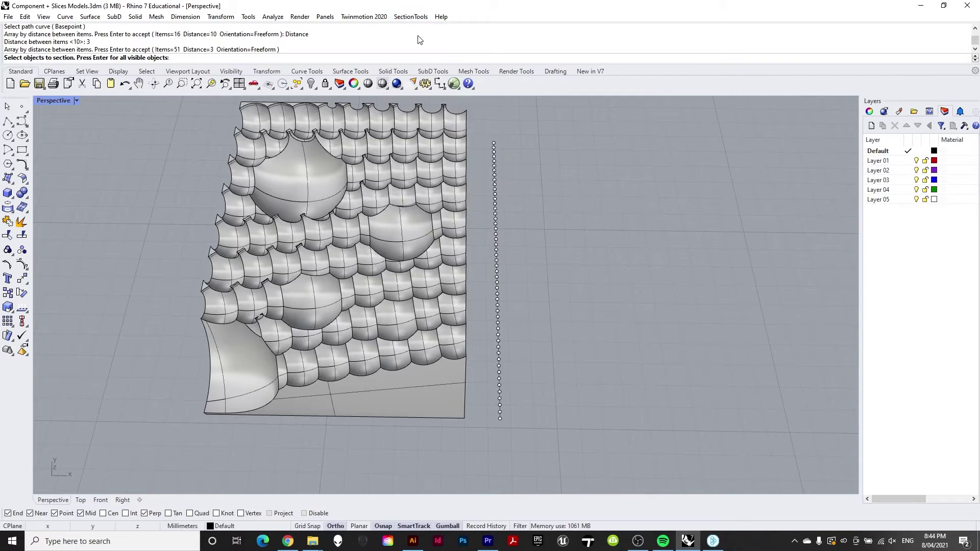
pyautogui.click(370, 193)
pyautogui.press('Return')
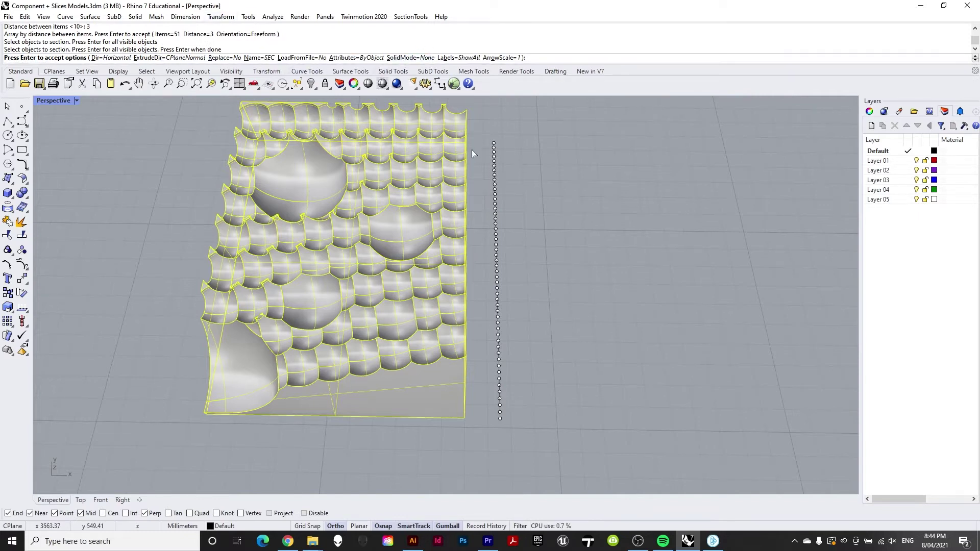
pyautogui.press('Return')
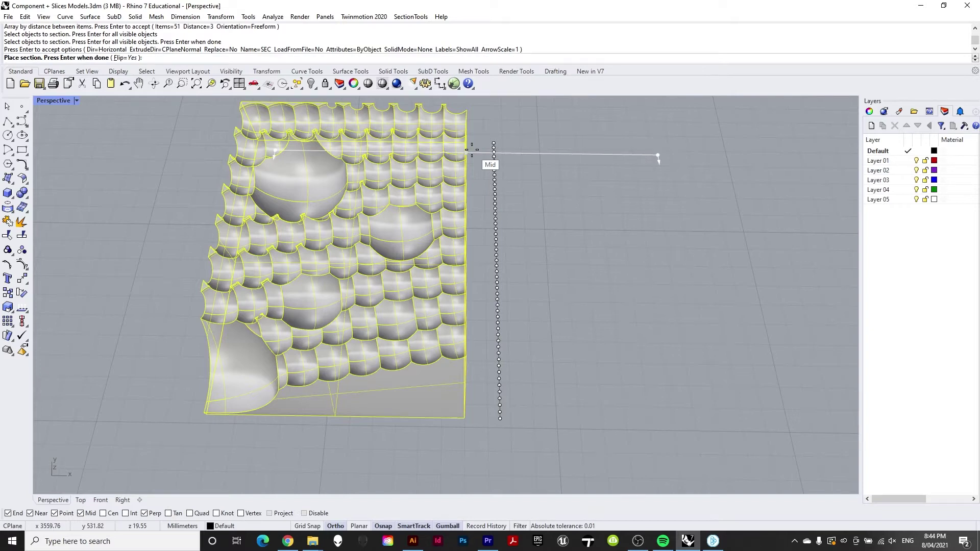
# Step: Place a section on each successive array point, from the far end of the row down past its middle
pyautogui.scroll(-2, 480, 249)
pyautogui.scroll(5, 486, 195)
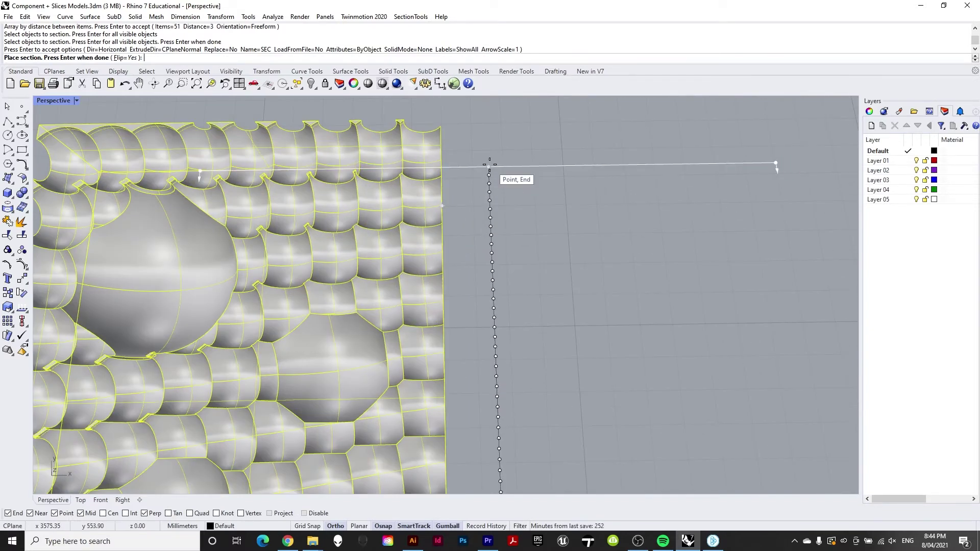
pyautogui.click(489, 167)
pyautogui.click(489, 175)
pyautogui.click(490, 184)
pyautogui.click(490, 192)
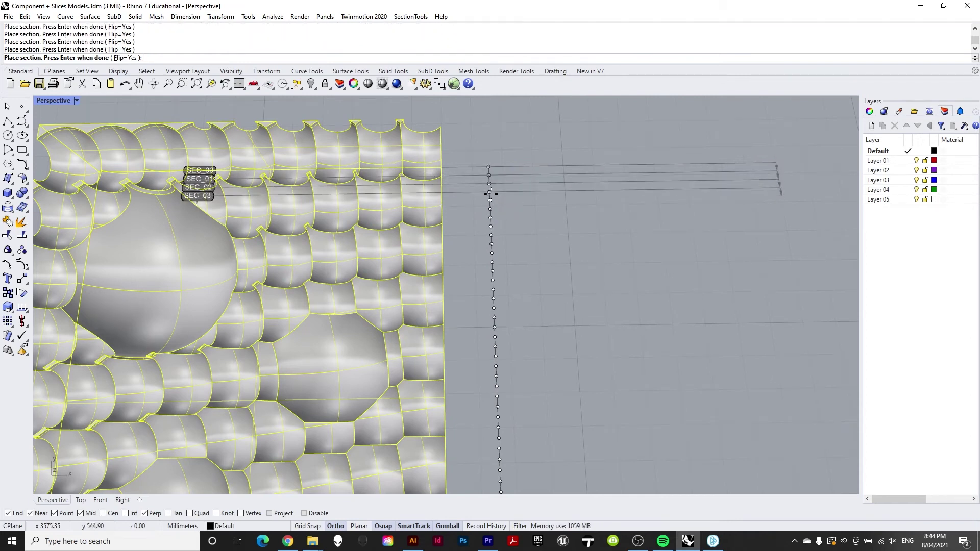
pyautogui.click(491, 201)
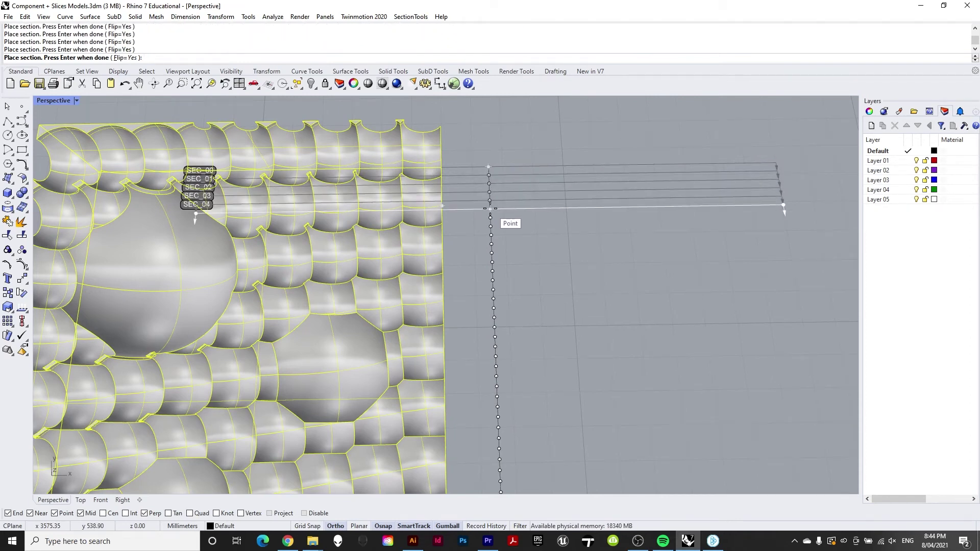
pyautogui.click(491, 209)
pyautogui.click(491, 218)
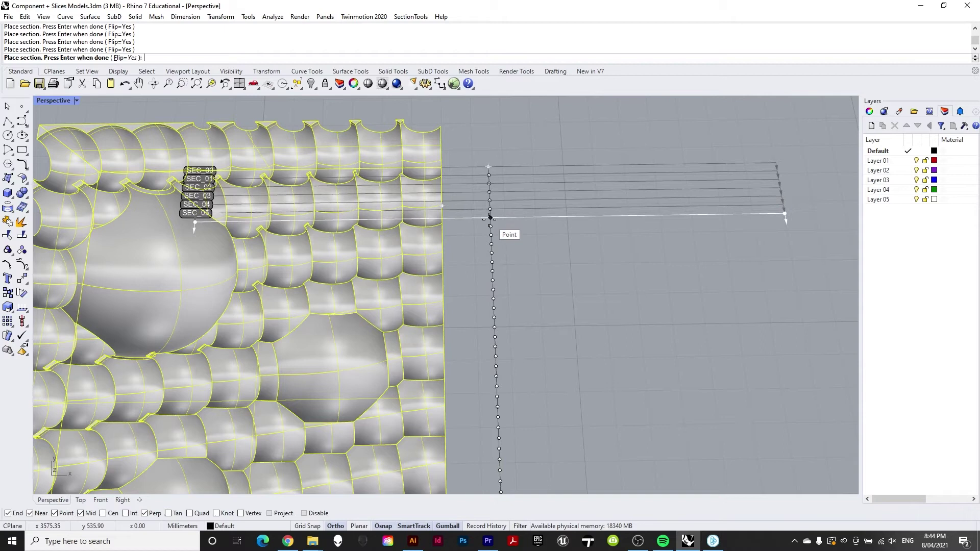
pyautogui.click(491, 235)
pyautogui.click(492, 243)
pyautogui.click(492, 251)
pyautogui.click(492, 269)
pyautogui.click(493, 286)
pyautogui.click(493, 297)
pyautogui.click(497, 327)
pyautogui.click(499, 355)
pyautogui.click(498, 388)
pyautogui.click(499, 420)
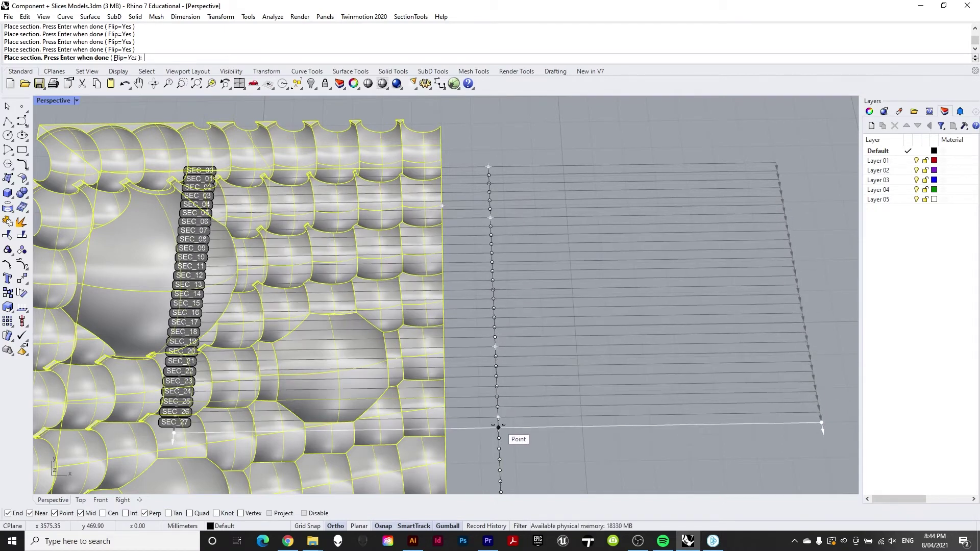
# Step: Place sections on the remaining array points up to the near end of the row, and finish generating the sections
pyautogui.keyDown('shift'); pyautogui.moveTo(499, 420); pyautogui.dragTo(492, 368, button='right'); pyautogui.keyUp('shift')
pyautogui.click(492, 368)
pyautogui.click(491, 398)
pyautogui.click(493, 431)
pyautogui.keyDown('shift'); pyautogui.moveTo(493, 431); pyautogui.dragTo(495, 359, button='right'); pyautogui.keyUp('shift')
pyautogui.click(491, 414)
pyautogui.click(495, 429)
pyautogui.click(495, 359)
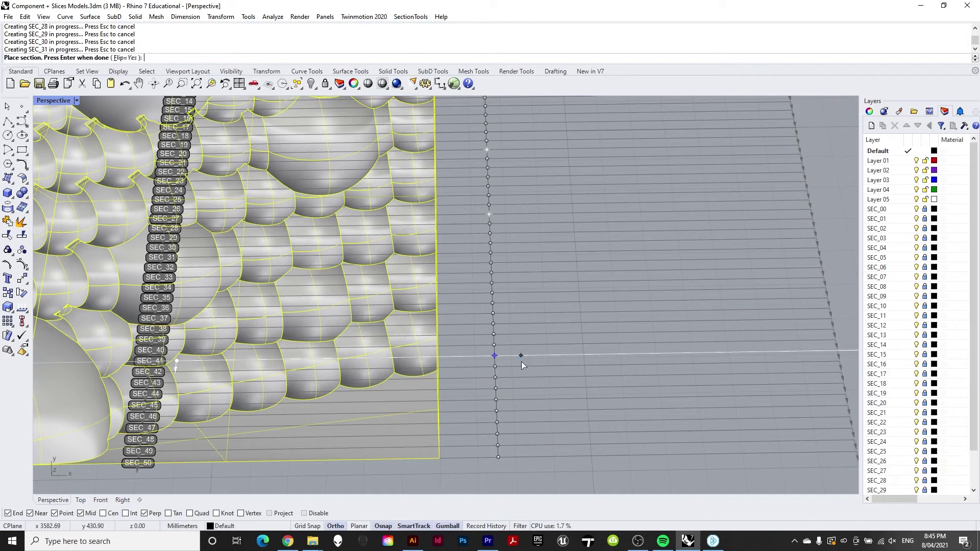
pyautogui.press('Return')
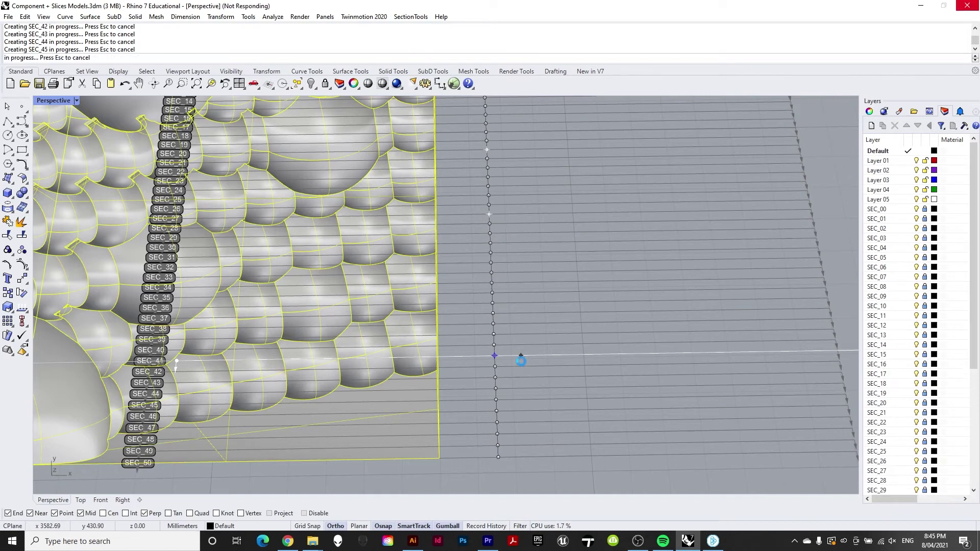
# Step: Switch from the Perspective view to a maximized Top view showing the sectioned block and the space around it
pyautogui.scroll(-10, 419, 290)
pyautogui.moveTo(430, 305)
pyautogui.mouseDown(button='right')
pyautogui.moveTo(446, 269)
pyautogui.moveTo(430, 325)
pyautogui.mouseUp(button='right')
pyautogui.scroll(-5, 430, 325)
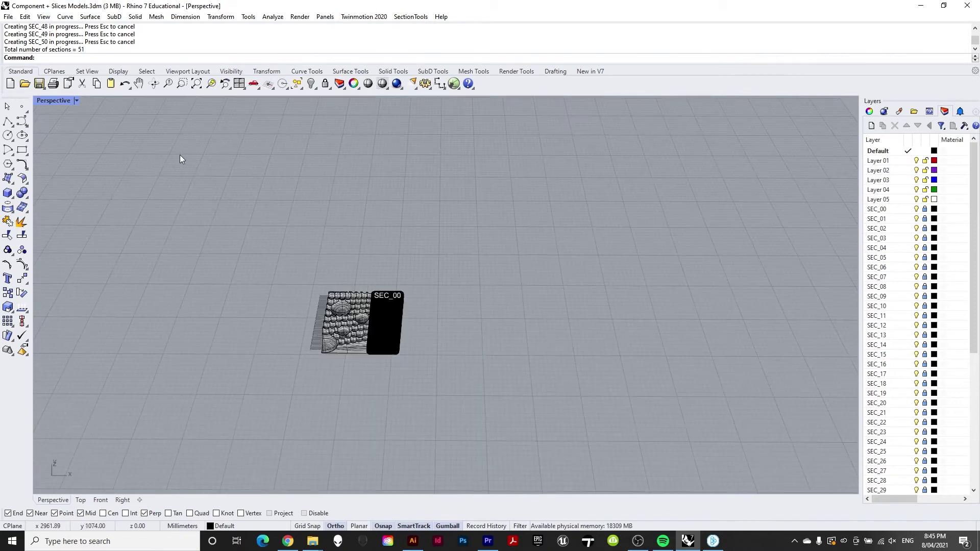
pyautogui.doubleClick(53, 100)
pyautogui.doubleClick(48, 99)
pyautogui.scroll(-3, 225, 268)
pyautogui.scroll(6, 292, 277)
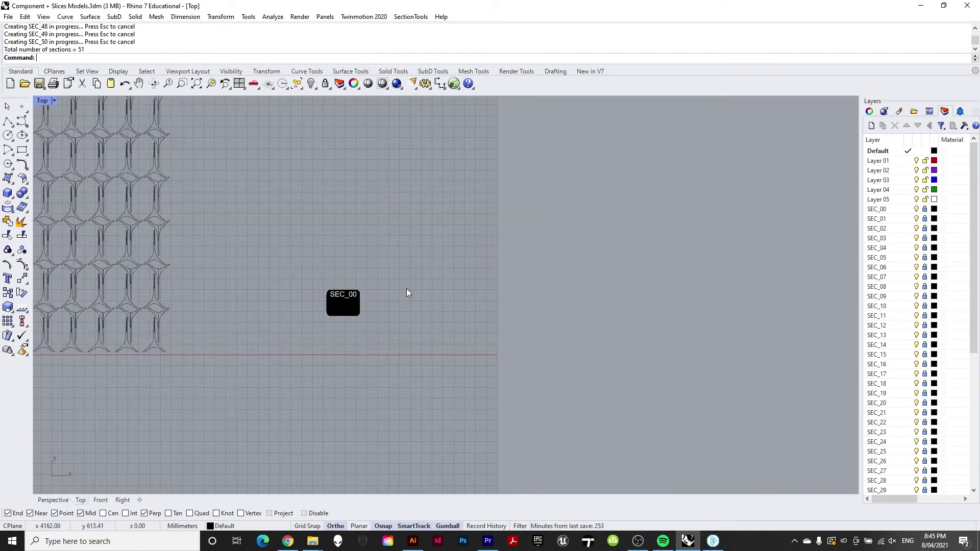
pyautogui.scroll(-4, 451, 311)
pyautogui.scroll(4, 452, 311)
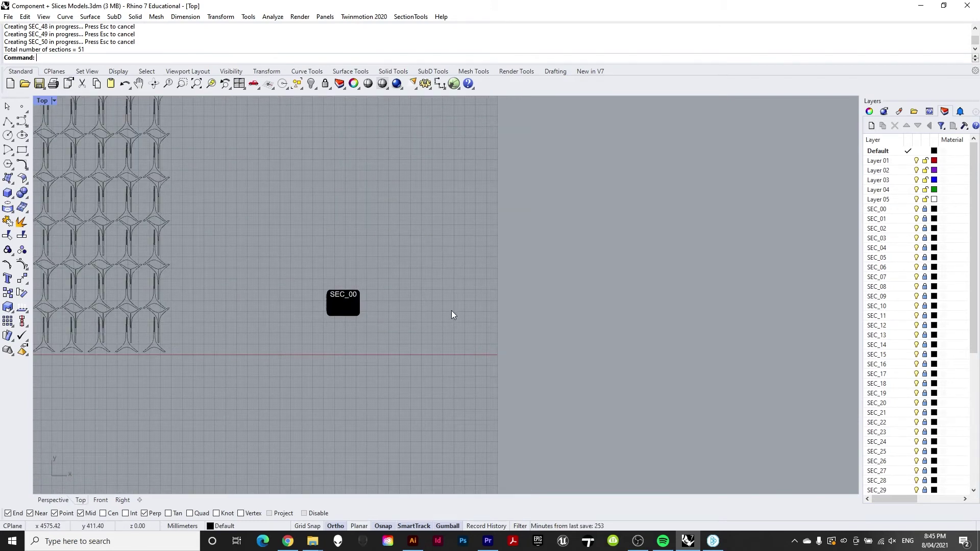
# Step: Draw a rectangle 594 mm long and 420 mm wide in the empty space beside the sectioned block
pyautogui.click(22, 150)
pyautogui.scroll(-8, 382, 309)
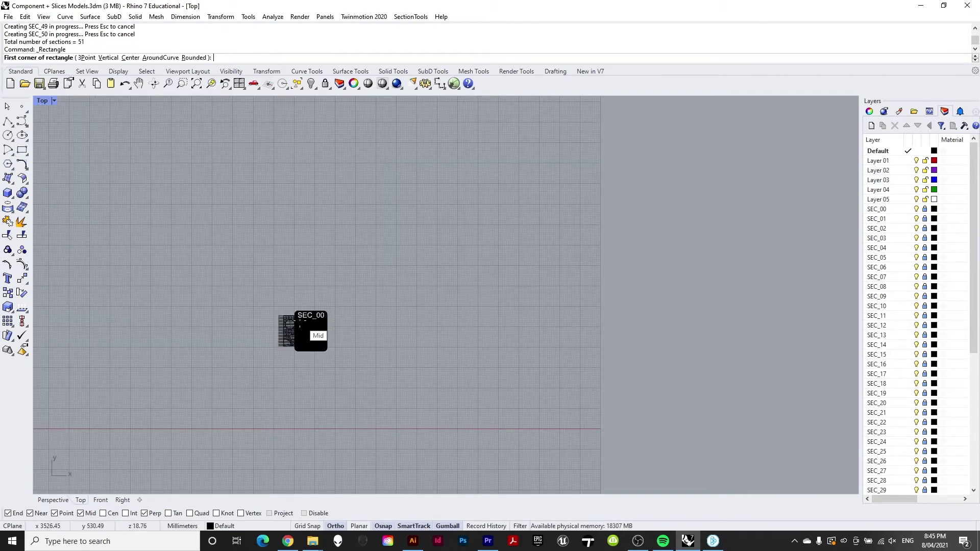
pyautogui.scroll(-3, 466, 346)
pyautogui.scroll(3, 413, 339)
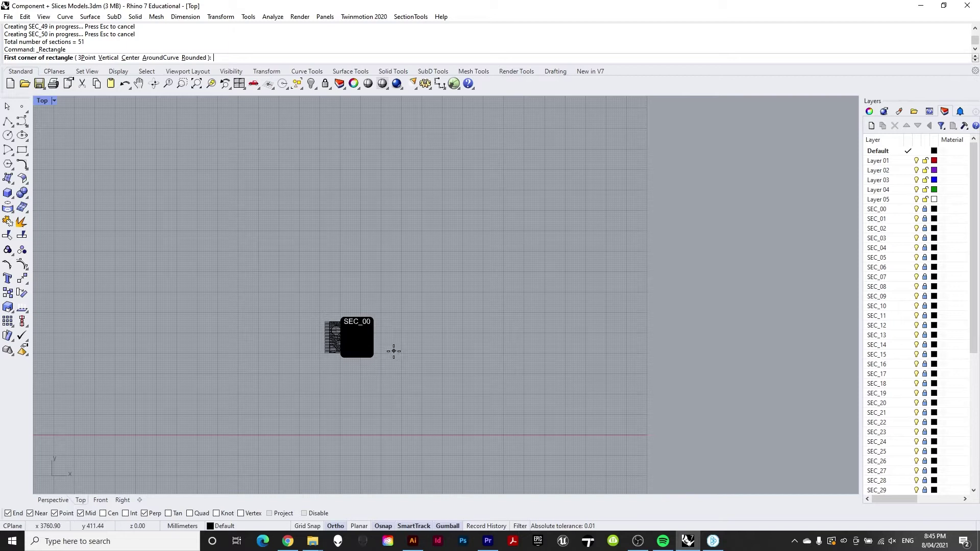
pyautogui.click(393, 351)
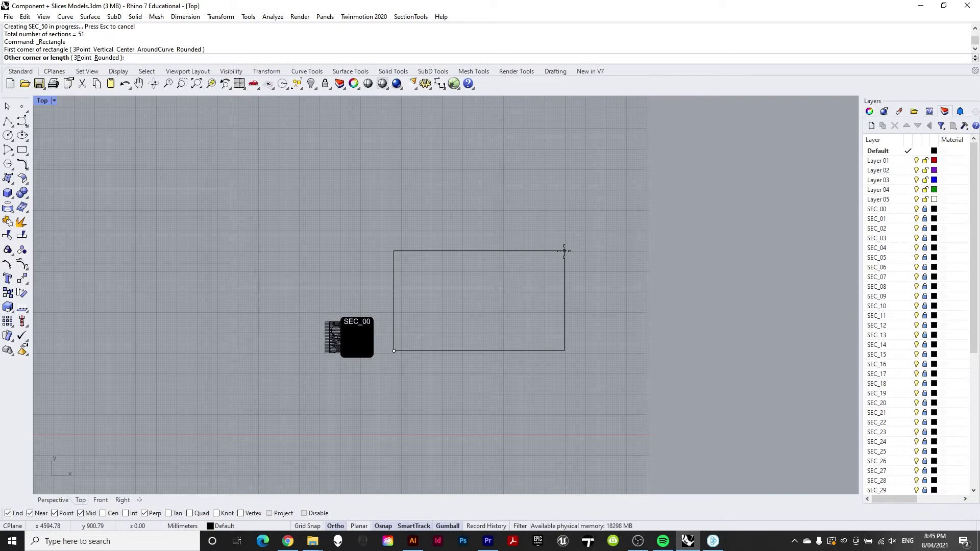
pyautogui.write('594')
pyautogui.press('Return')
pyautogui.write('420')
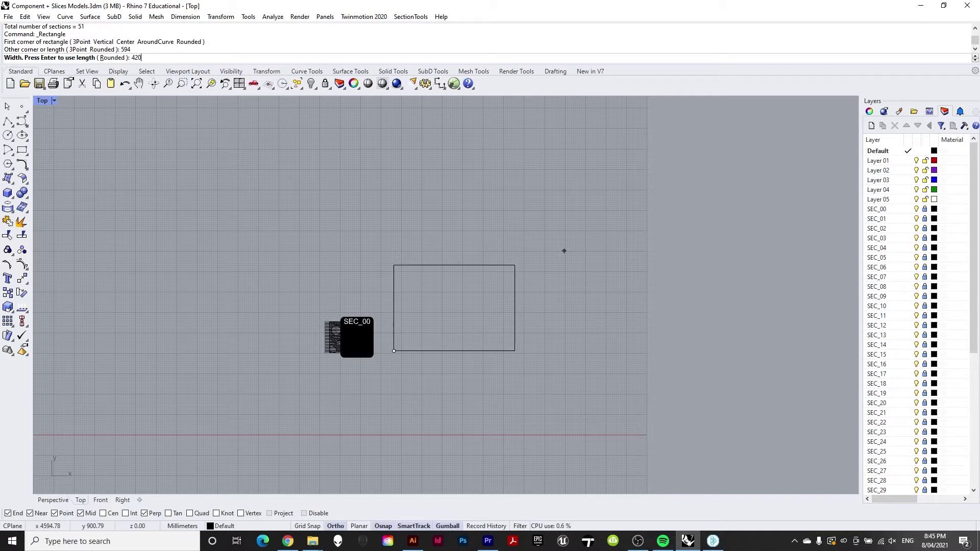
pyautogui.press('Return')
# Step: Move the 594 × 420 mm rectangle within the empty space beside the sectioned block
pyautogui.scroll(-2, 467, 330)
pyautogui.scroll(2, 455, 338)
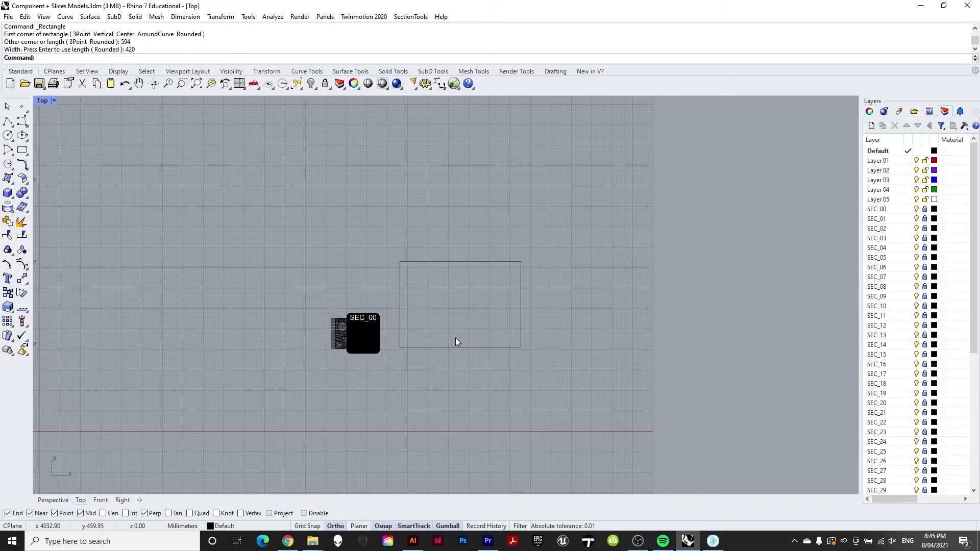
pyautogui.moveTo(461, 367); pyautogui.dragTo(461, 367)
pyautogui.write('M')
pyautogui.press('Return')
pyautogui.click(565, 318)
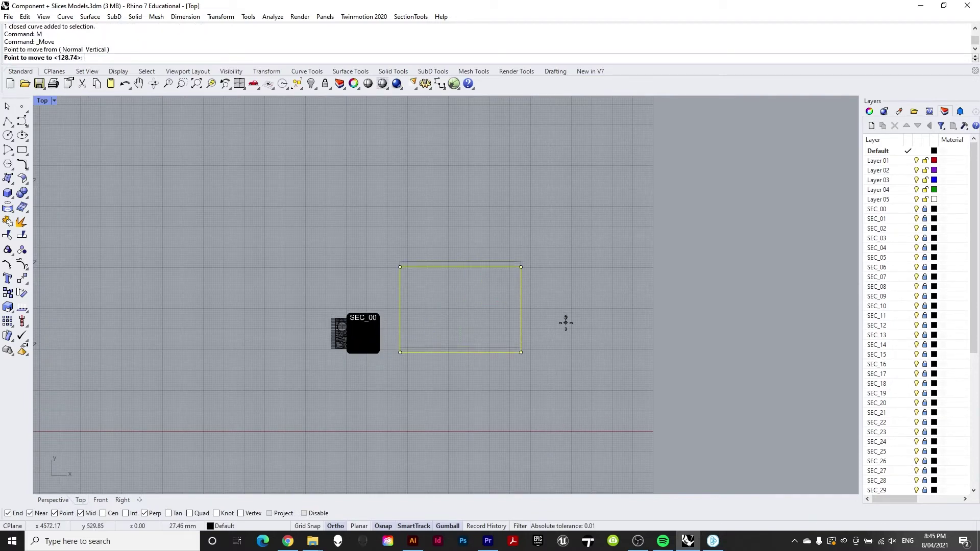
# Step: Place the moved sheet rectangle slightly lower beside the sliced model
pyautogui.click(565, 327)
pyautogui.moveTo(593, 322); pyautogui.dragTo(474, 375)
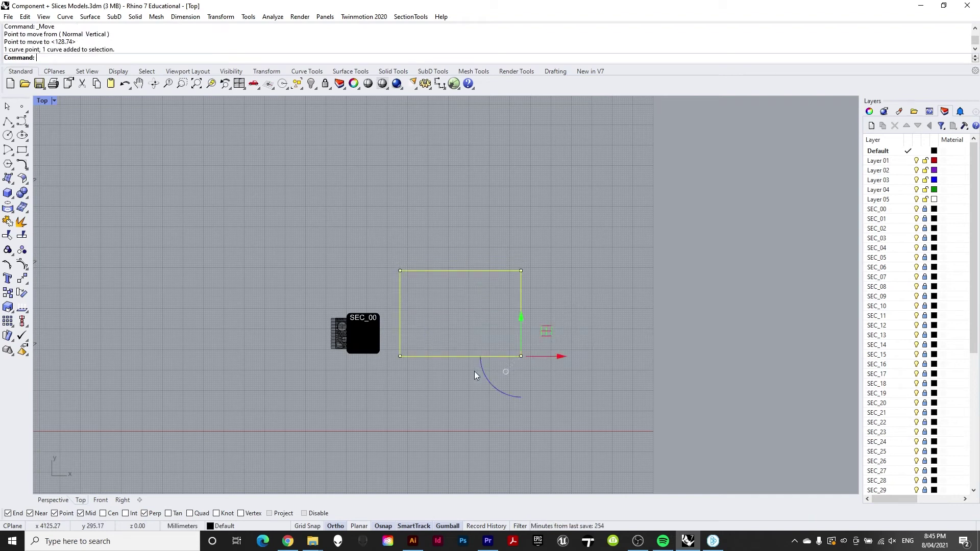
pyautogui.write('copy')
pyautogui.press('Return')
pyautogui.click(445, 322)
pyautogui.press('Escape')
# Step: Copy the sheet rectangle horizontally to the right, leaving a narrow gap between the original and the copy
pyautogui.moveTo(571, 292); pyautogui.dragTo(460, 330)
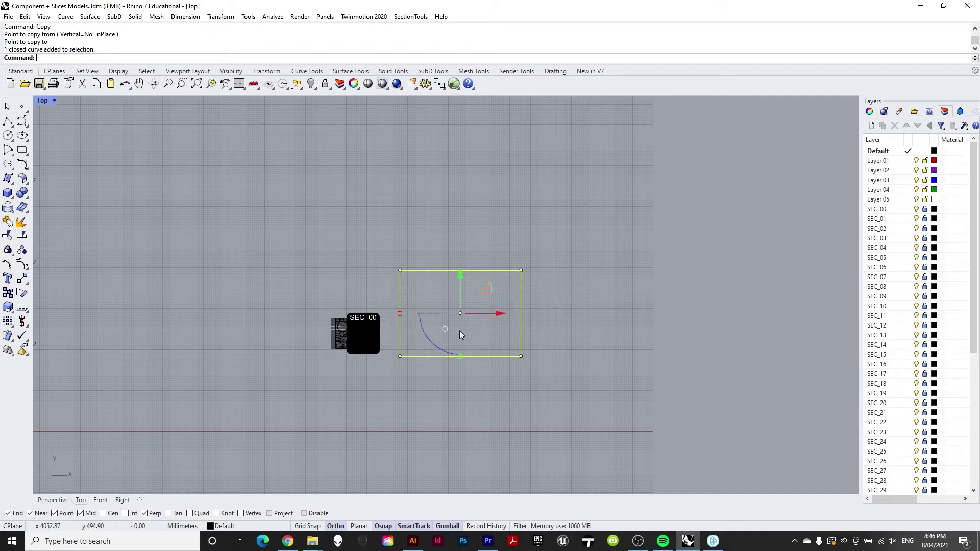
pyautogui.write('co')
pyautogui.press('Return')
pyautogui.click(487, 326)
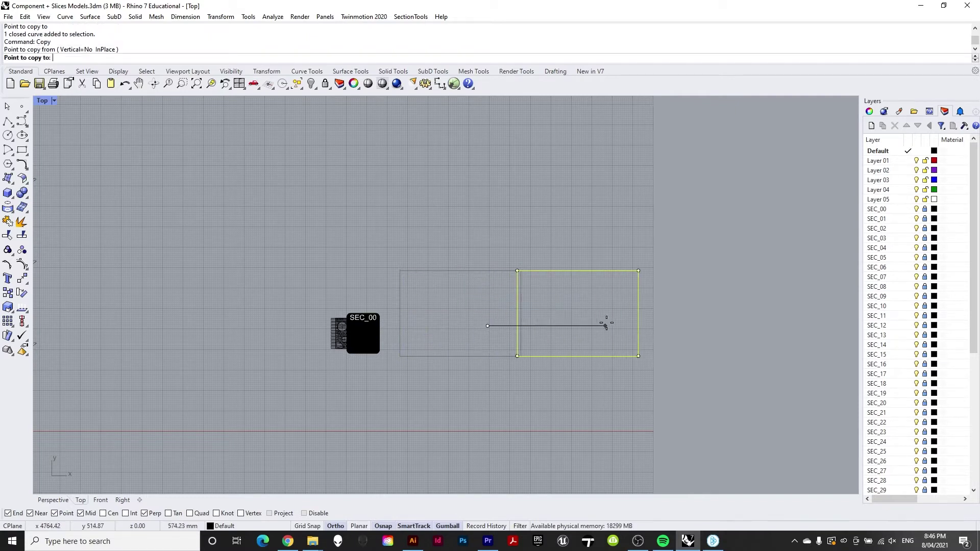
pyautogui.click(617, 325)
pyautogui.press('Return')
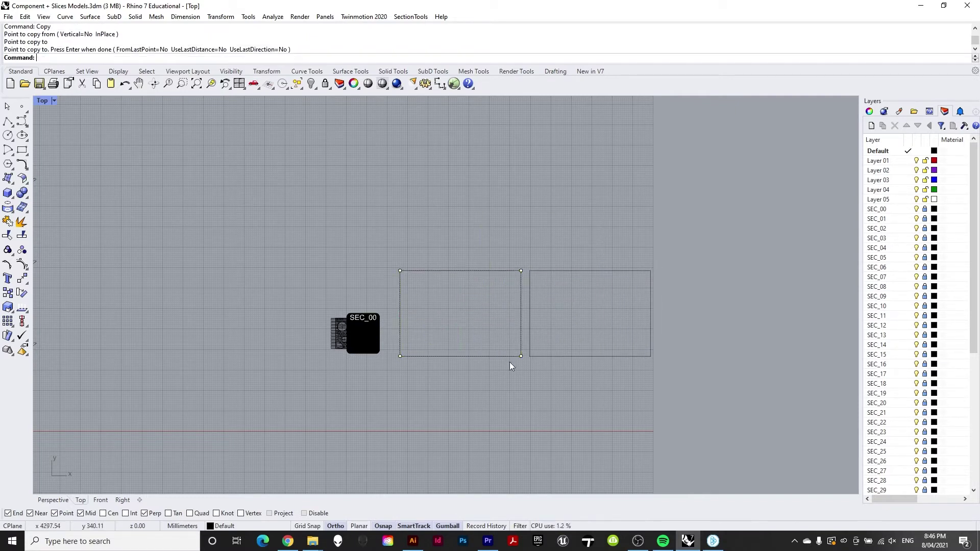
# Step: Examine the sliced model and the two sheet rectangles in a maximized Perspective view
pyautogui.scroll(4, 355, 345)
pyautogui.moveTo(388, 182); pyautogui.dragTo(376, 135, button='right')
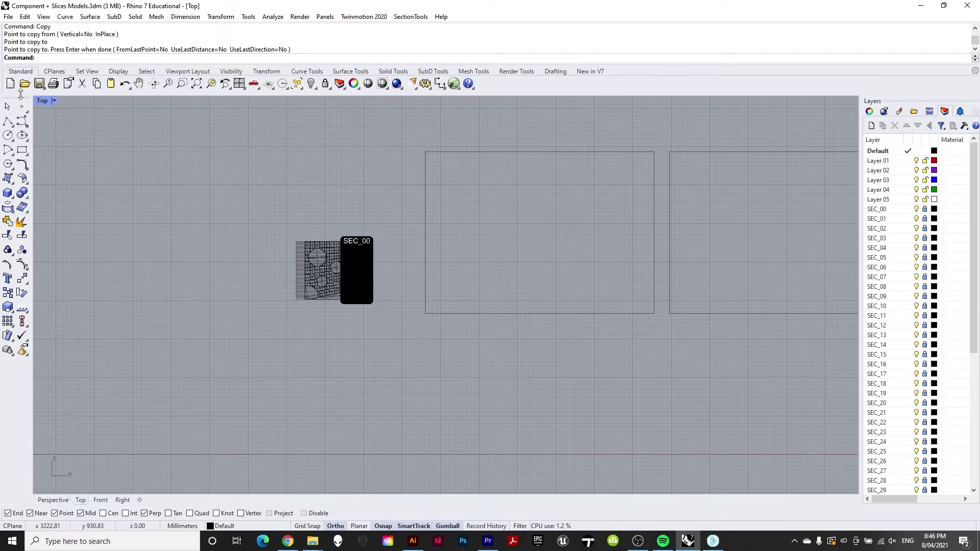
pyautogui.doubleClick(42, 101)
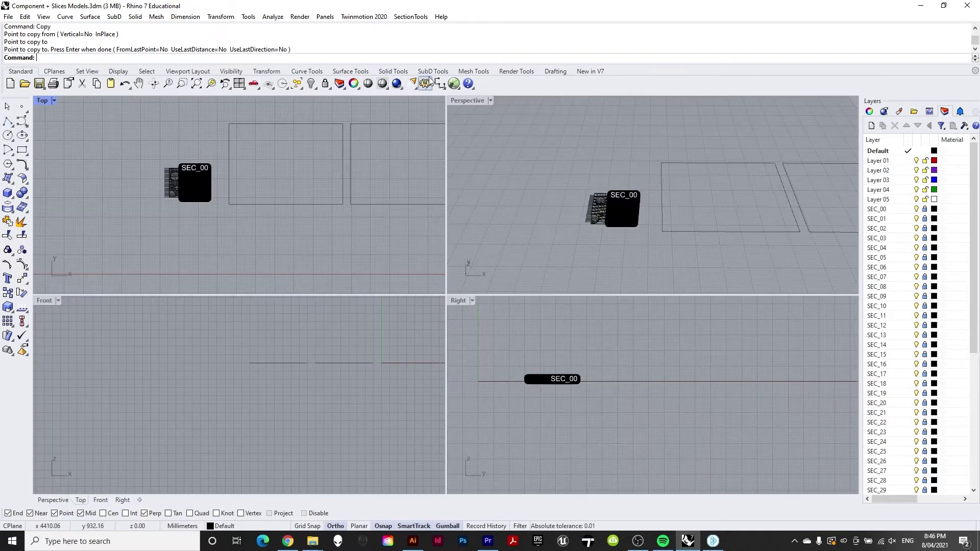
pyautogui.doubleClick(456, 100)
pyautogui.scroll(5, 395, 291)
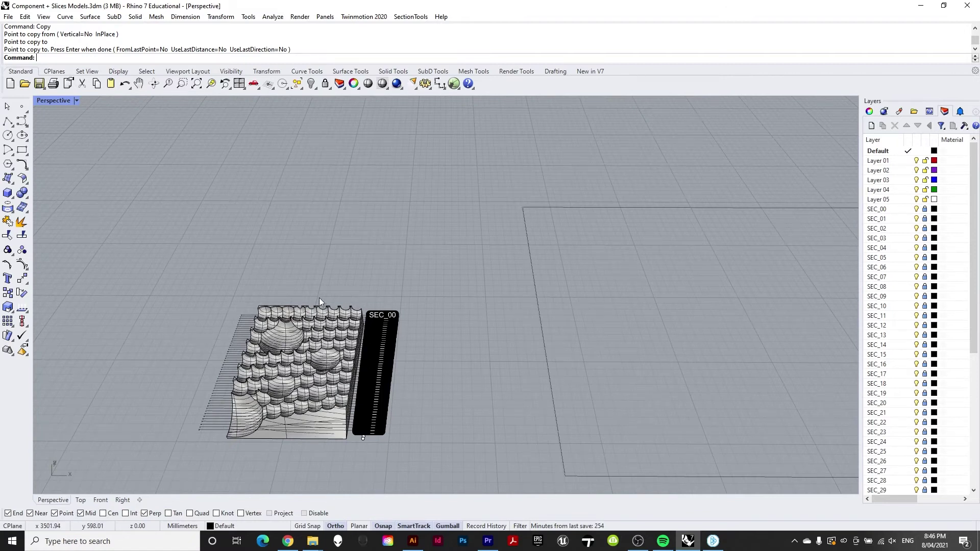
pyautogui.scroll(-4, 319, 302)
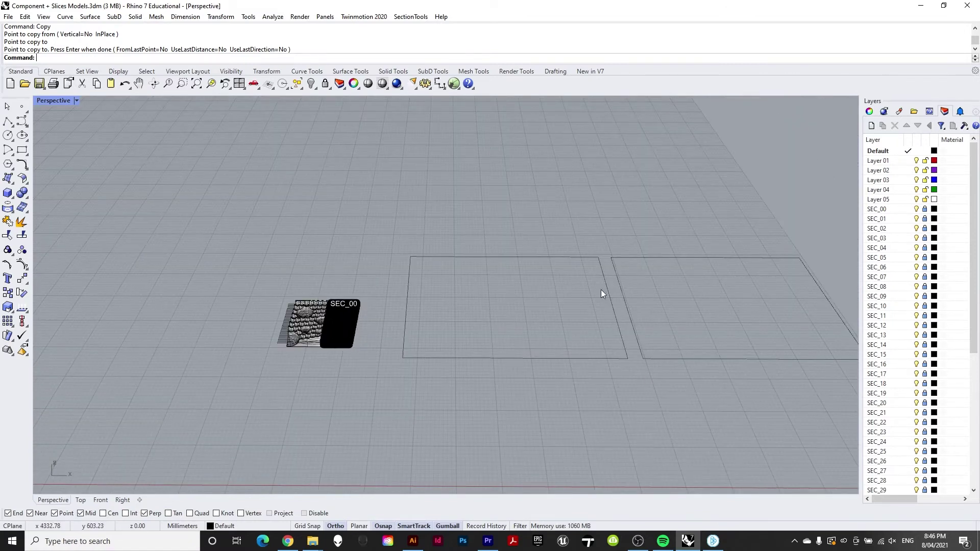
pyautogui.scroll(-5, 472, 335)
pyautogui.scroll(4, 537, 308)
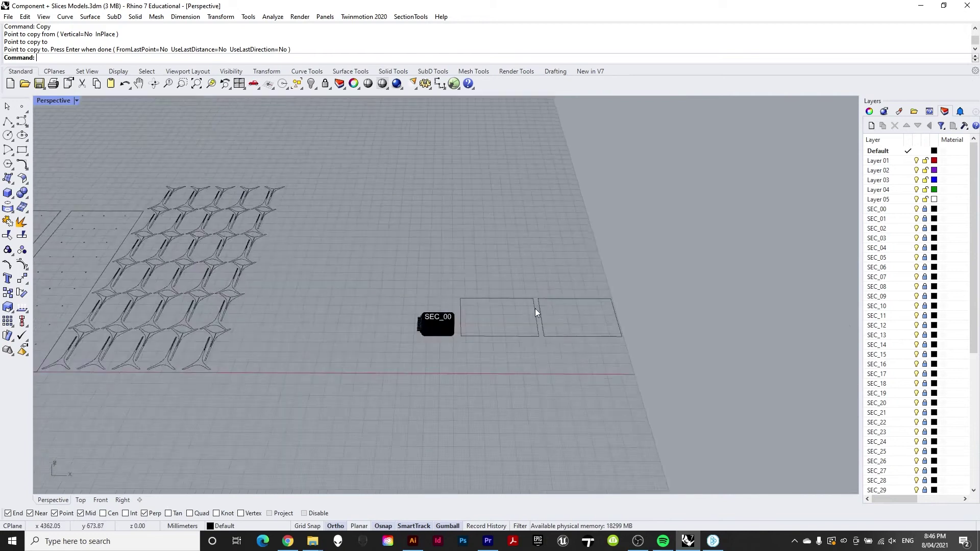
pyautogui.scroll(3, 347, 375)
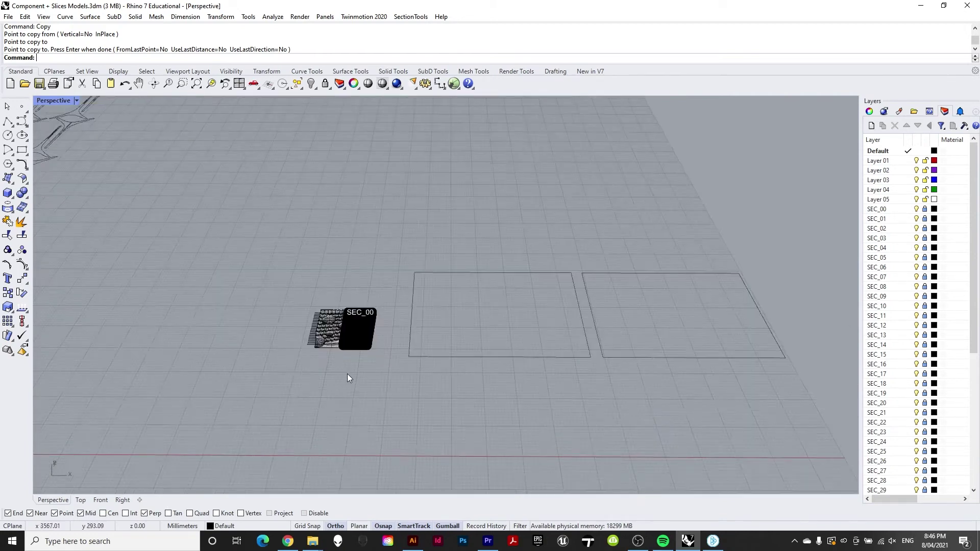
# Step: Start a SectionTools 2D Layout with all sections of the sliced model selected
pyautogui.click(408, 17)
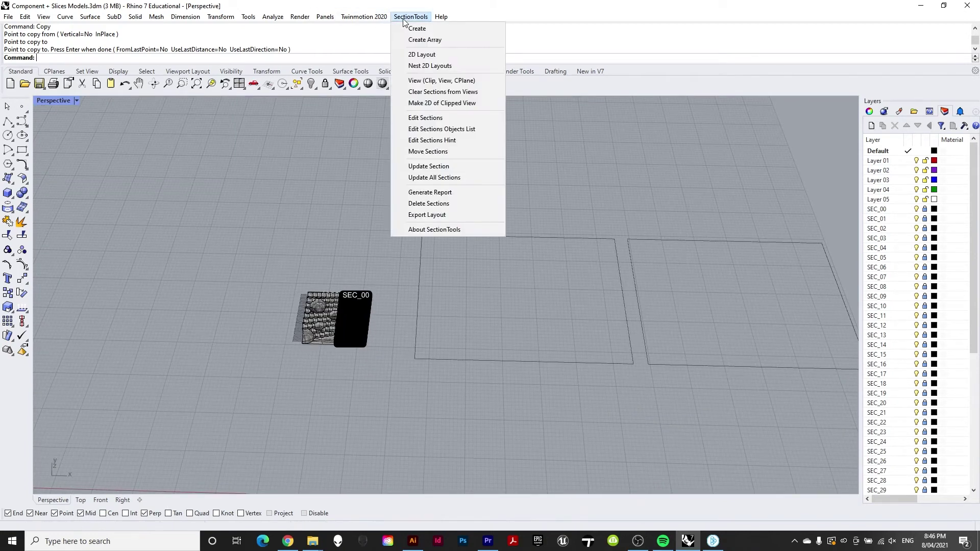
pyautogui.click(421, 54)
pyautogui.moveTo(380, 284); pyautogui.dragTo(299, 403)
pyautogui.press('Return')
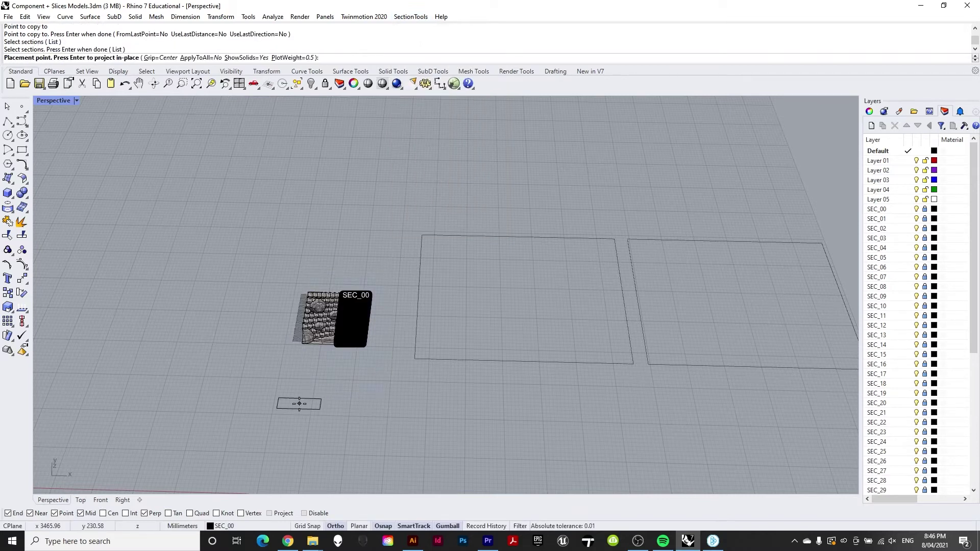
# Step: Place the SEC_00 layout just inside the lower-left corner of the first sheet rectangle, working in a maximized Top view
pyautogui.scroll(5, 432, 393)
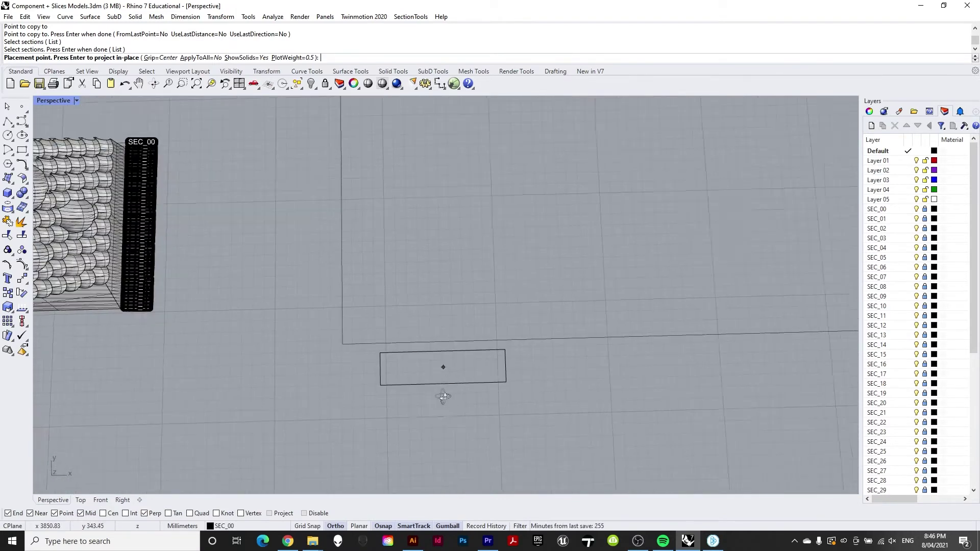
pyautogui.doubleClick(41, 101)
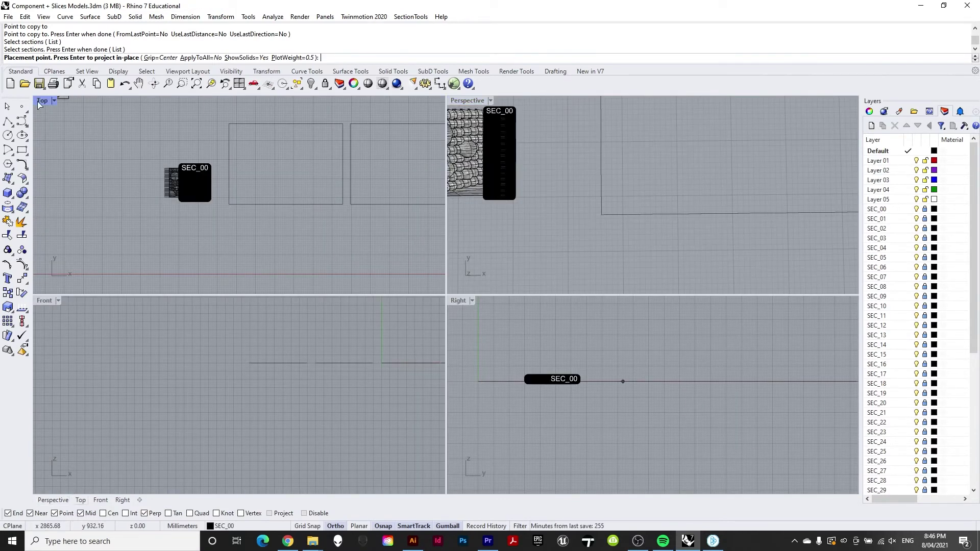
pyautogui.doubleClick(41, 101)
pyautogui.scroll(-2, 448, 302)
pyautogui.scroll(5, 397, 306)
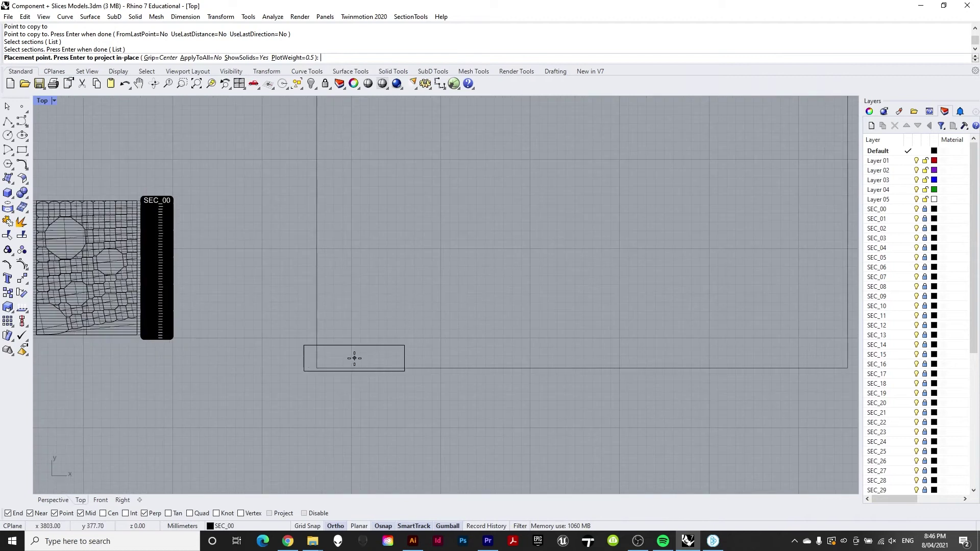
pyautogui.scroll(3, 354, 358)
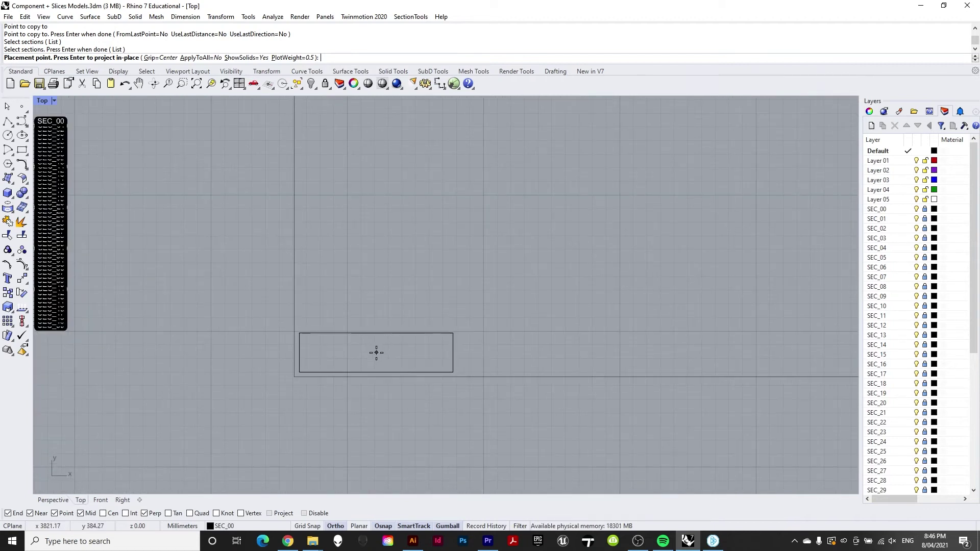
pyautogui.click(376, 352)
# Step: Stack the layouts of sections SEC_01 to SEC_04 closely above the SEC_00 layout
pyautogui.scroll(3, 377, 301)
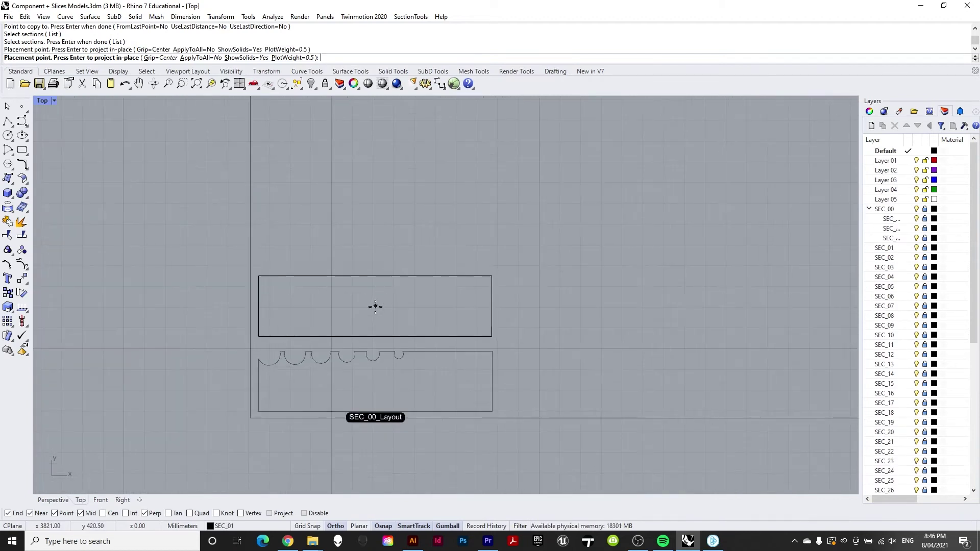
pyautogui.click(377, 317)
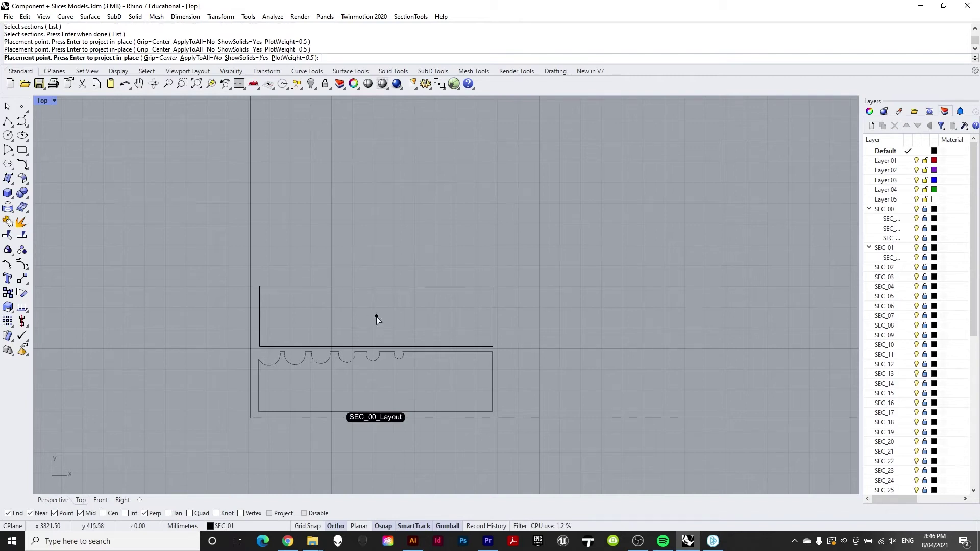
pyautogui.click(376, 259)
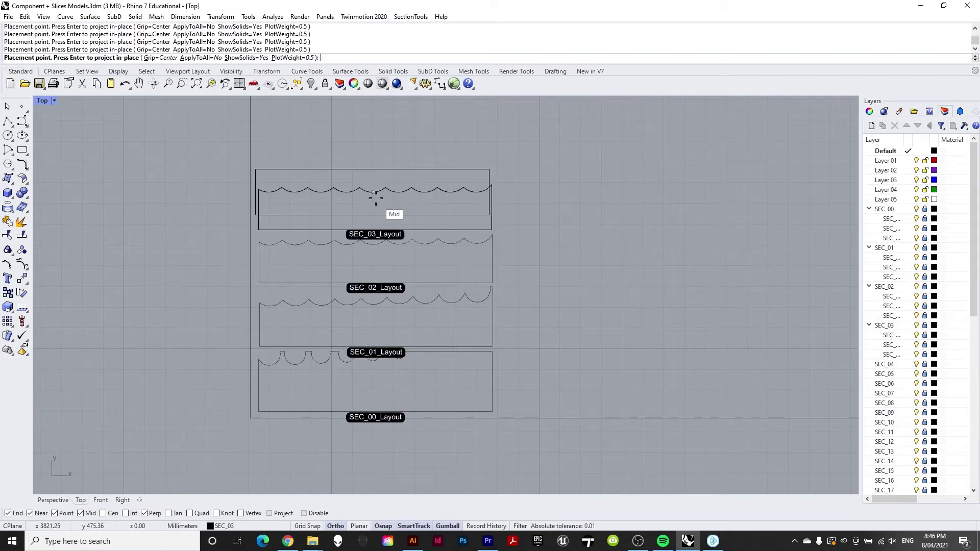
pyautogui.click(375, 158)
# Step: Place the SEC_05 and SEC_06 layouts above SEC_04 in the first column
pyautogui.scroll(-5, 375, 284)
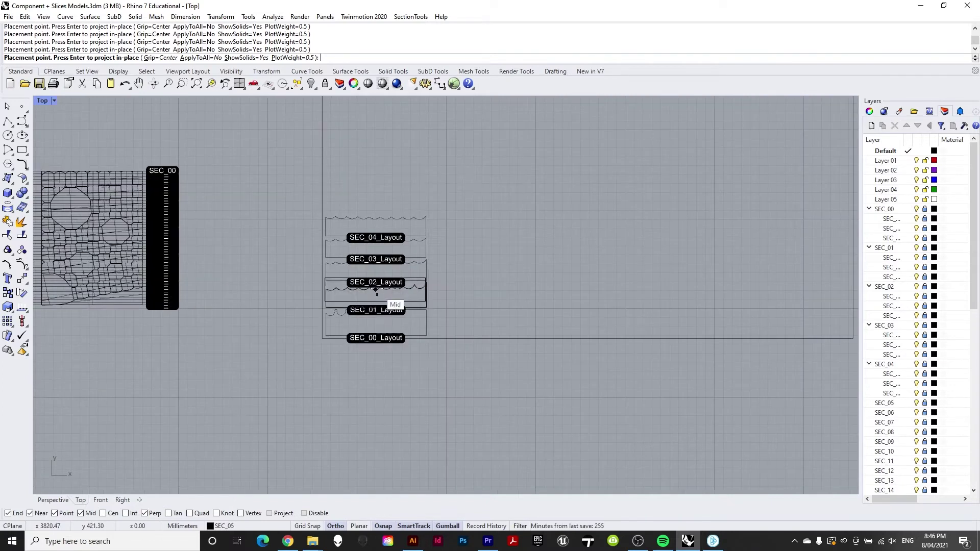
pyautogui.scroll(3, 370, 171)
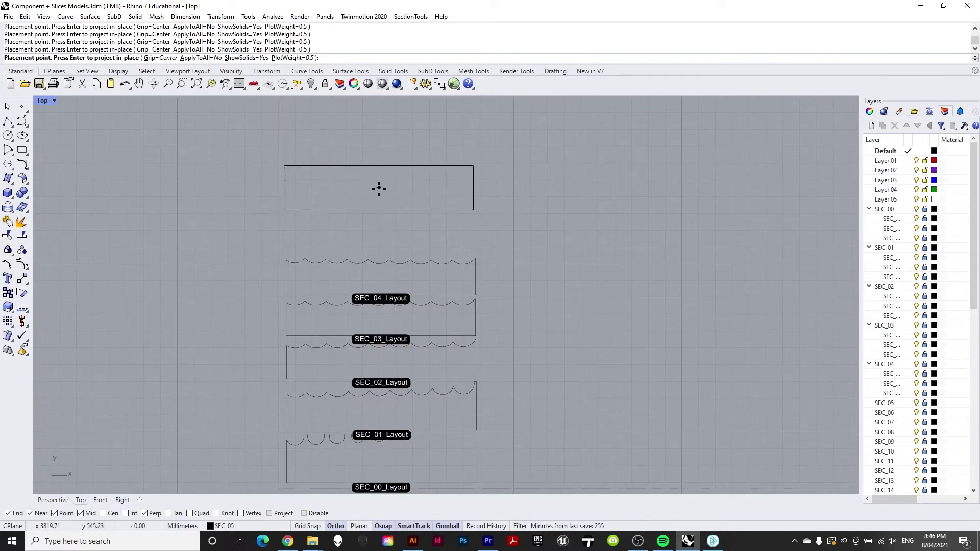
pyautogui.click(381, 229)
pyautogui.scroll(1, 383, 227)
pyautogui.scroll(-1, 382, 225)
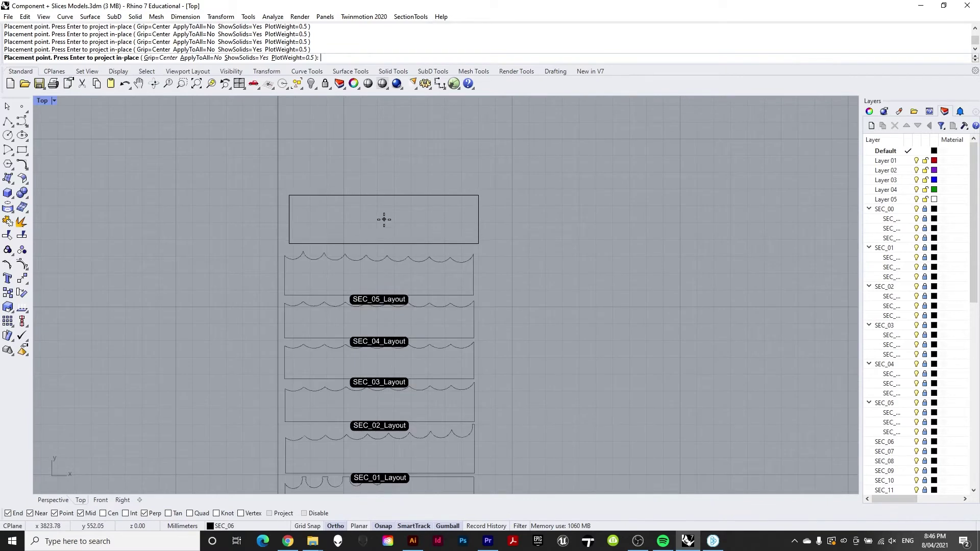
pyautogui.click(384, 219)
# Step: Place the SEC_07 to SEC_35 layouts, completing columns at SEC_13 and SEC_27 and continuing up the first sheet's third column
pyautogui.scroll(-3, 381, 217)
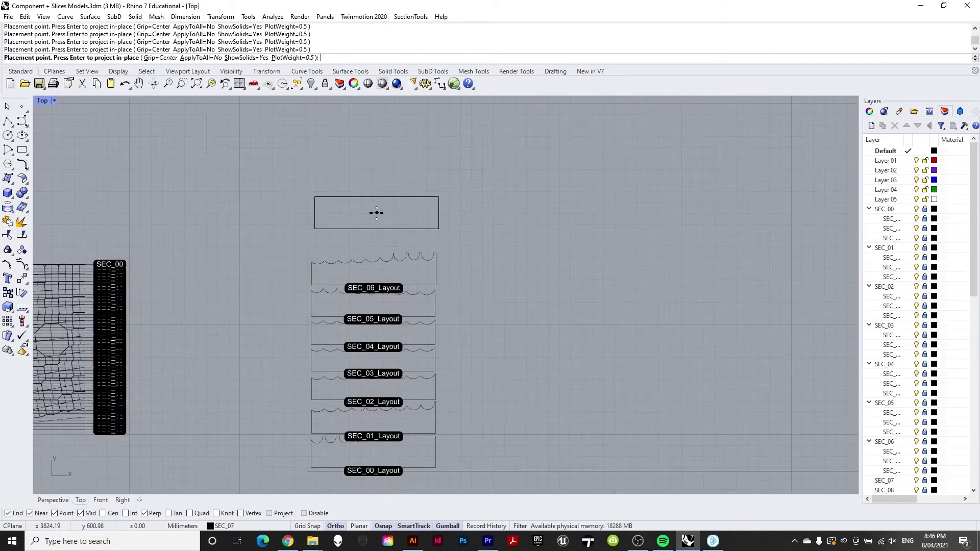
pyautogui.scroll(1, 377, 213)
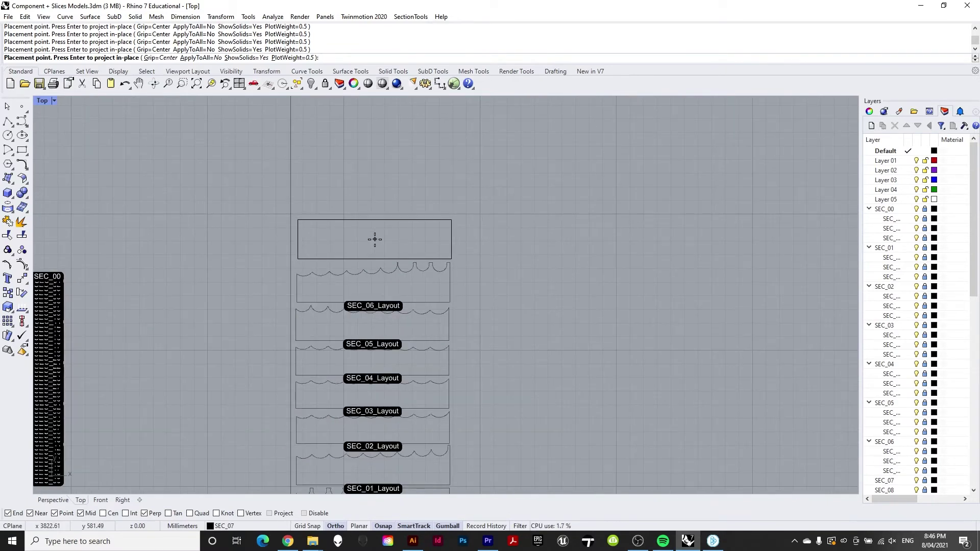
pyautogui.click(375, 240)
pyautogui.click(373, 234)
pyautogui.click(440, 286)
pyautogui.click(429, 262)
pyautogui.click(429, 155)
pyautogui.click(432, 188)
pyautogui.click(442, 144)
pyautogui.click(432, 166)
pyautogui.click(426, 170)
pyautogui.click(442, 324)
pyautogui.click(480, 262)
pyautogui.click(478, 225)
pyautogui.click(478, 224)
pyautogui.click(470, 250)
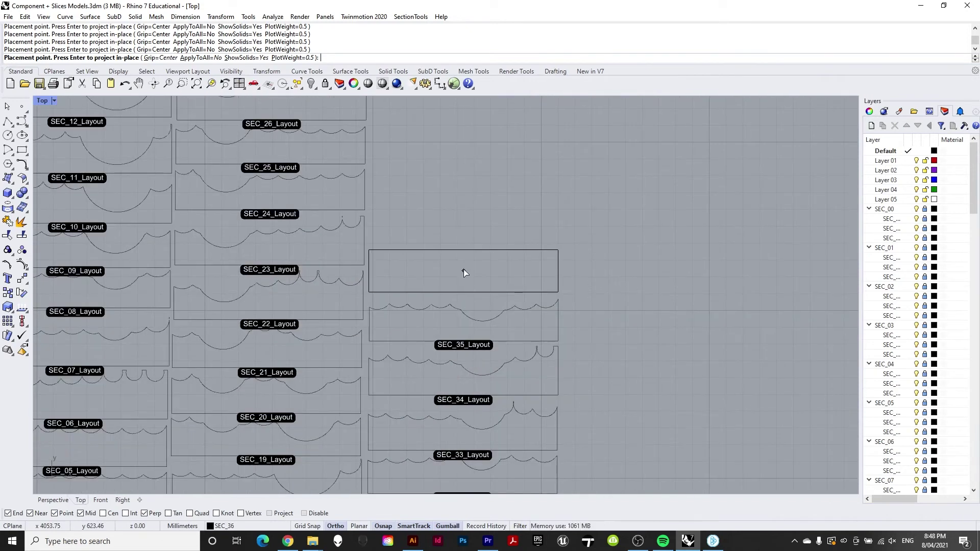
# Step: Place the SEC_36 to SEC_41 layouts in the third column and SEC_42 to SEC_50 in a fourth column
pyautogui.click(464, 269)
pyautogui.click(455, 234)
pyautogui.click(459, 142)
pyautogui.click(544, 323)
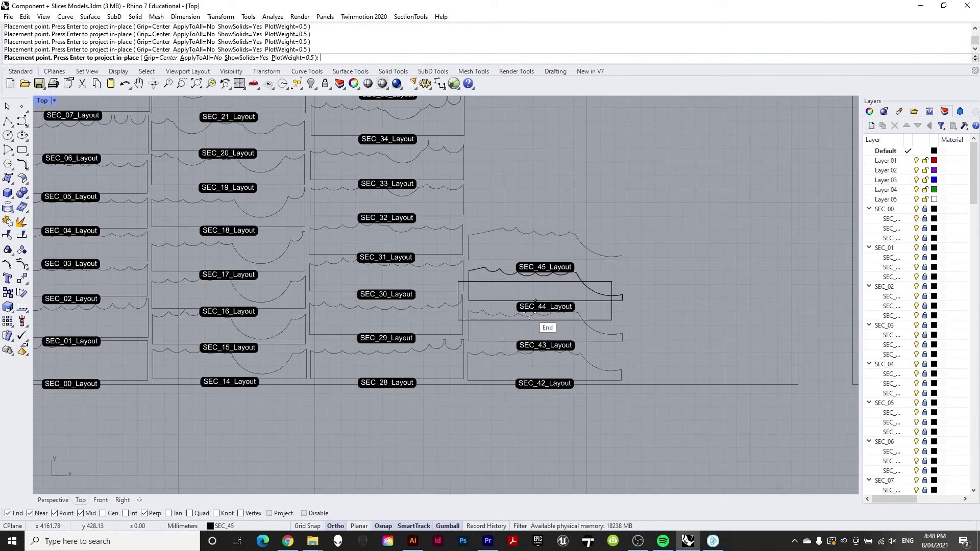
pyautogui.click(544, 245)
pyautogui.click(534, 232)
pyautogui.click(527, 243)
# Step: Examine the arranged section layouts and their text dot labels on the first sheet
pyautogui.scroll(-3, 599, 320)
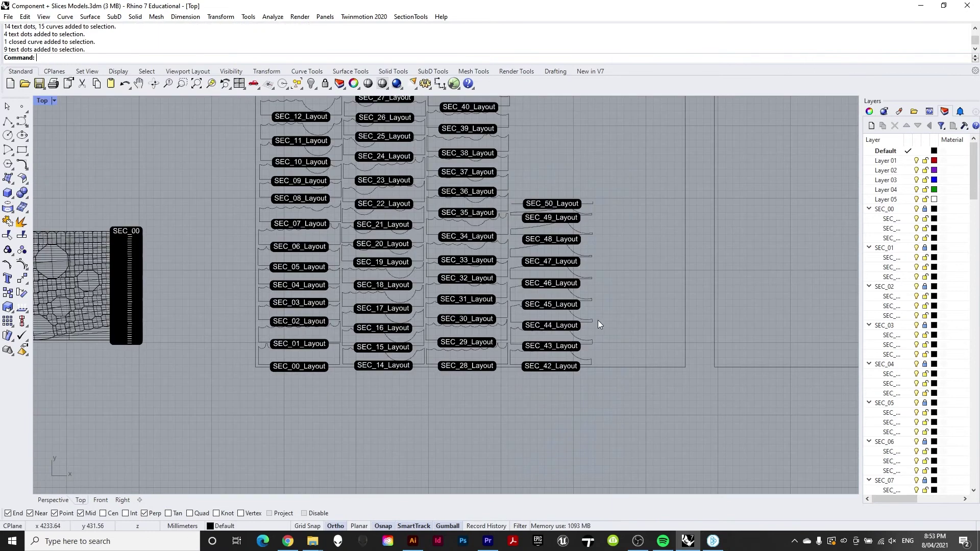
pyautogui.scroll(-2, 567, 378)
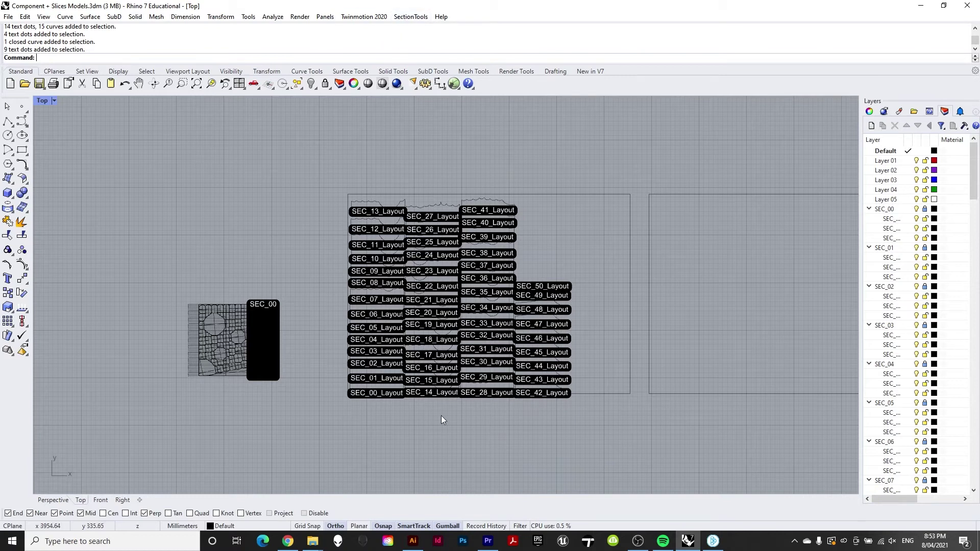
pyautogui.scroll(1, 376, 412)
pyautogui.scroll(2, 373, 389)
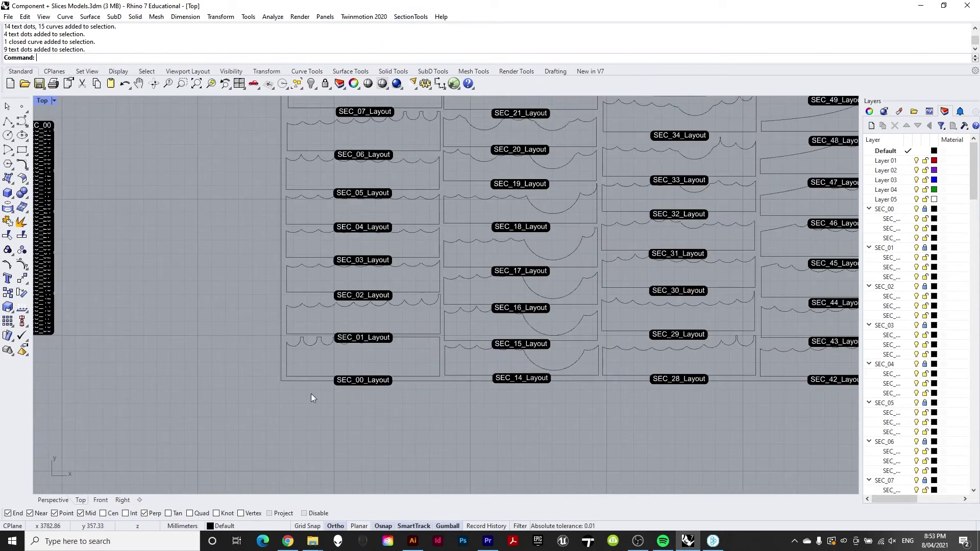
pyautogui.scroll(-1, 311, 394)
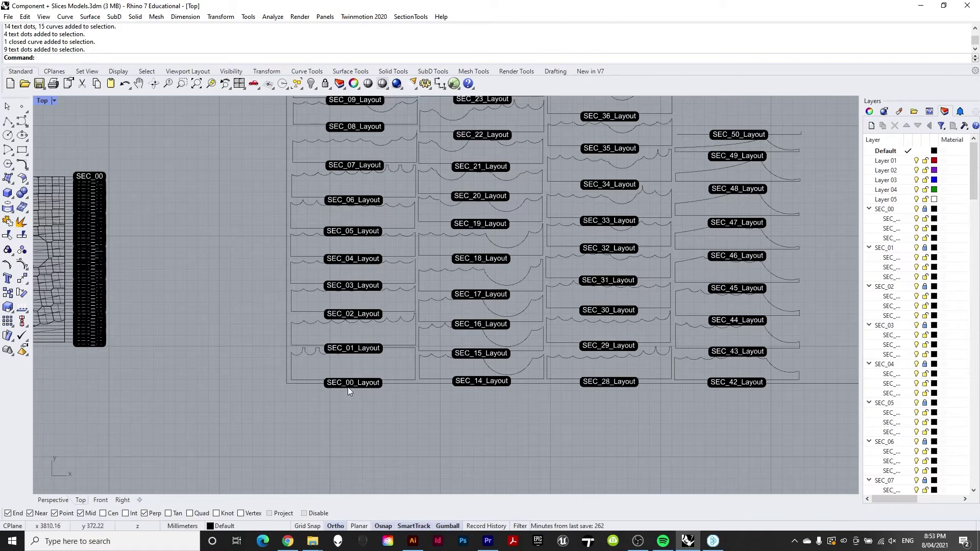
pyautogui.scroll(-3, 394, 385)
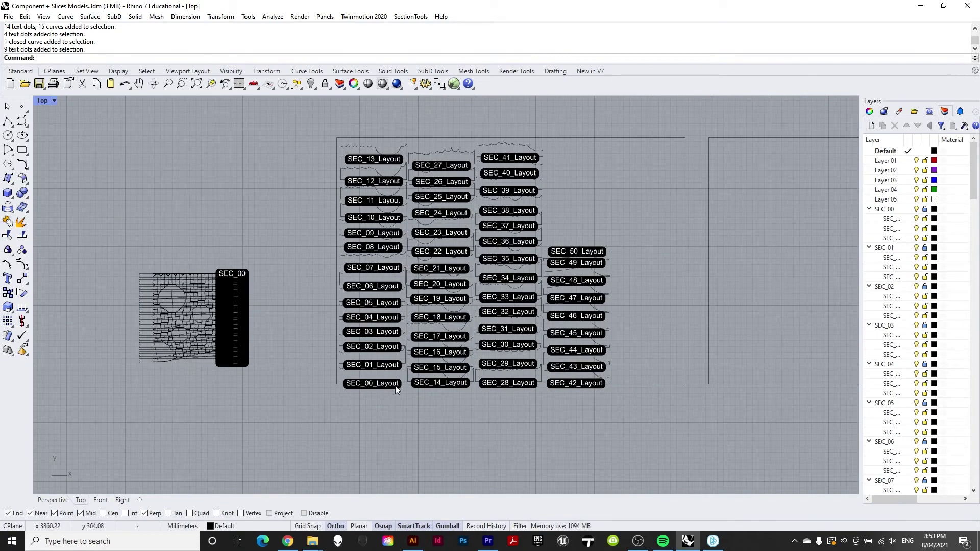
pyautogui.scroll(-2, 379, 393)
pyautogui.scroll(8, 378, 396)
pyautogui.scroll(5, 378, 376)
pyautogui.scroll(-4, 376, 381)
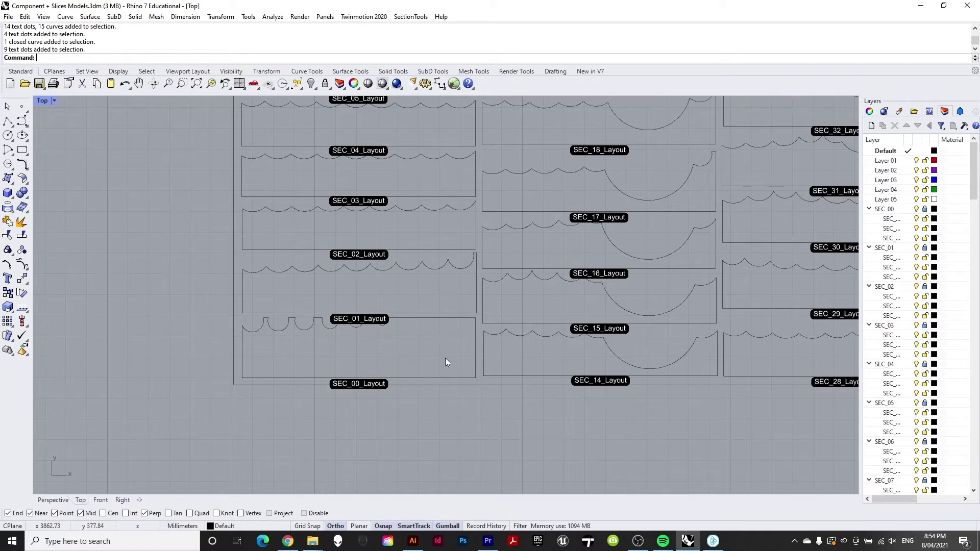
pyautogui.scroll(-2, 352, 416)
pyautogui.scroll(3, 341, 373)
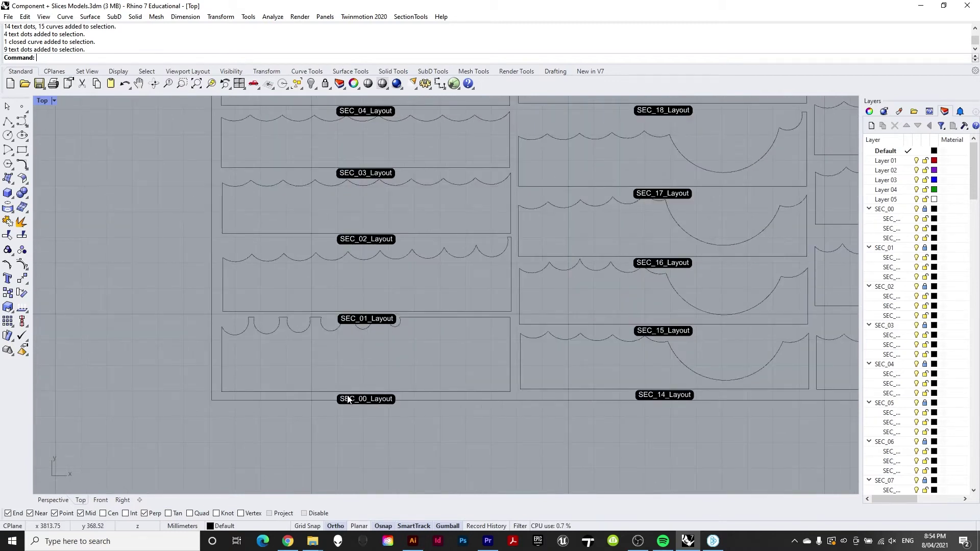
# Step: Convert the SEC_00 to SEC_50 layout text dots to text 4 units high with left horizontal and middle vertical alignment
pyautogui.write('Convert')
pyautogui.press('Return')
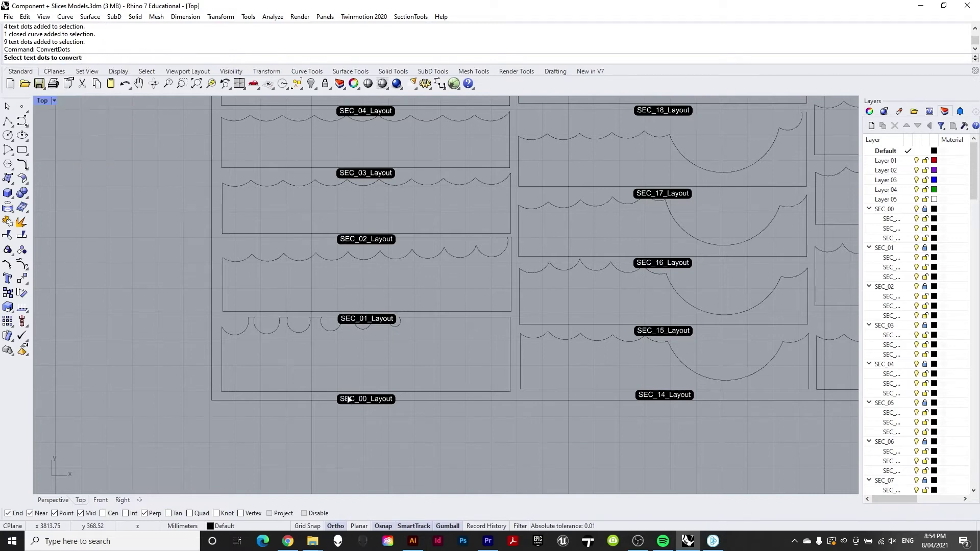
pyautogui.scroll(-8, 348, 400)
pyautogui.moveTo(330, 138); pyautogui.dragTo(379, 452)
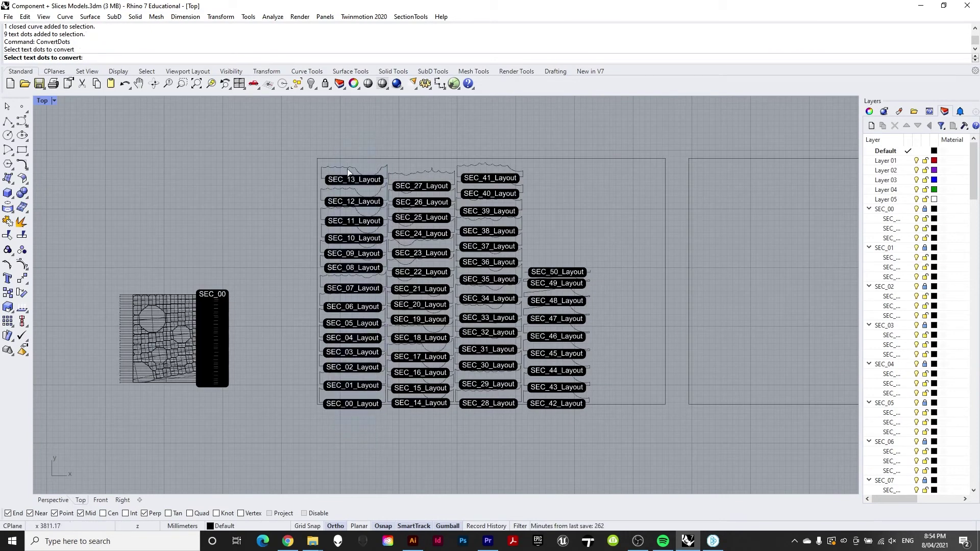
pyautogui.scroll(2, 346, 148)
pyautogui.moveTo(347, 148); pyautogui.dragTo(304, 264)
pyautogui.scroll(2, 303, 265)
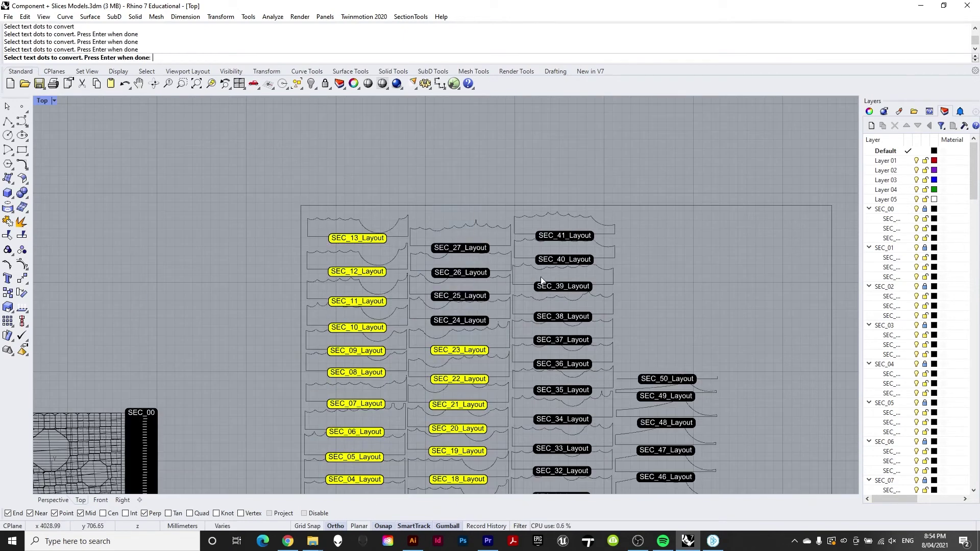
pyautogui.moveTo(489, 381); pyautogui.dragTo(426, 202)
pyautogui.moveTo(511, 358); pyautogui.dragTo(409, 181, button='right')
pyautogui.moveTo(621, 102); pyautogui.dragTo(497, 446)
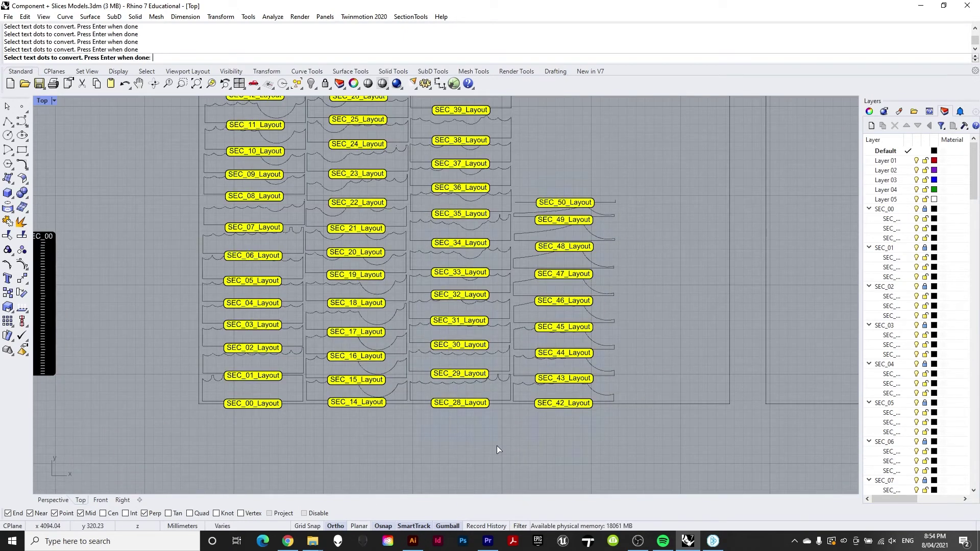
pyautogui.press('Return')
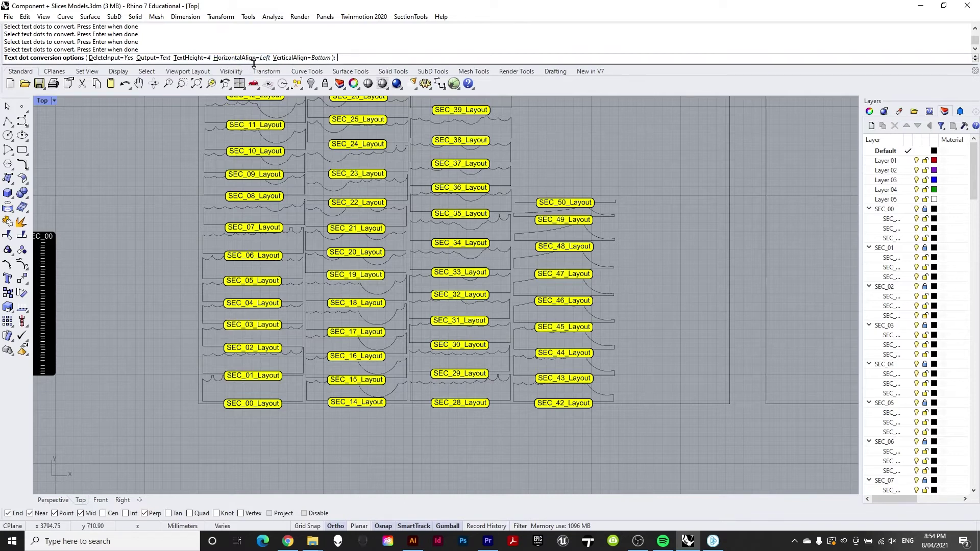
pyautogui.click(301, 58)
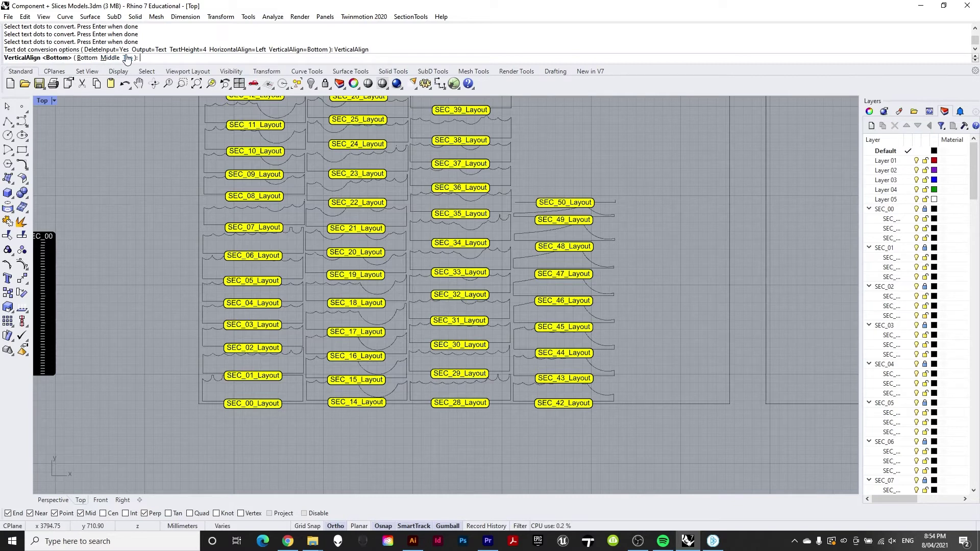
pyautogui.click(110, 57)
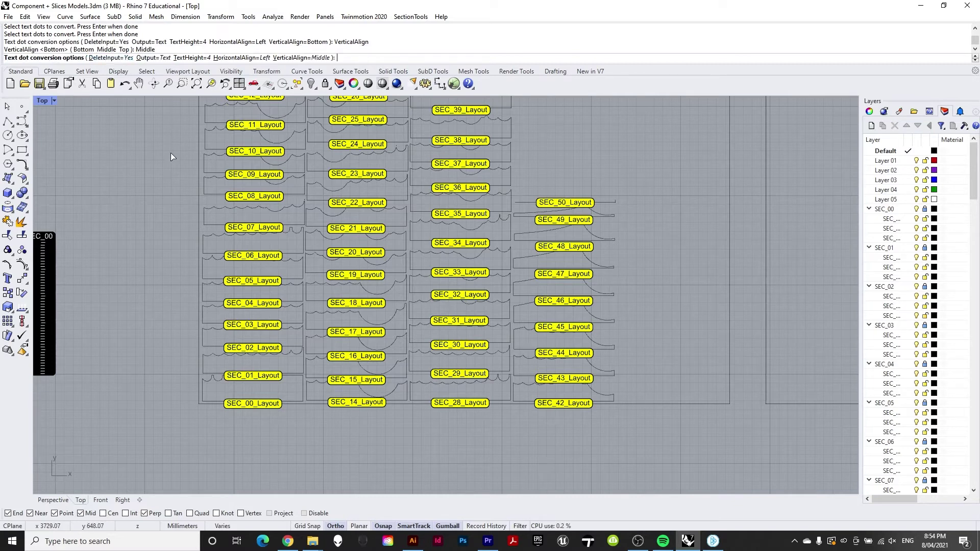
pyautogui.press('Return')
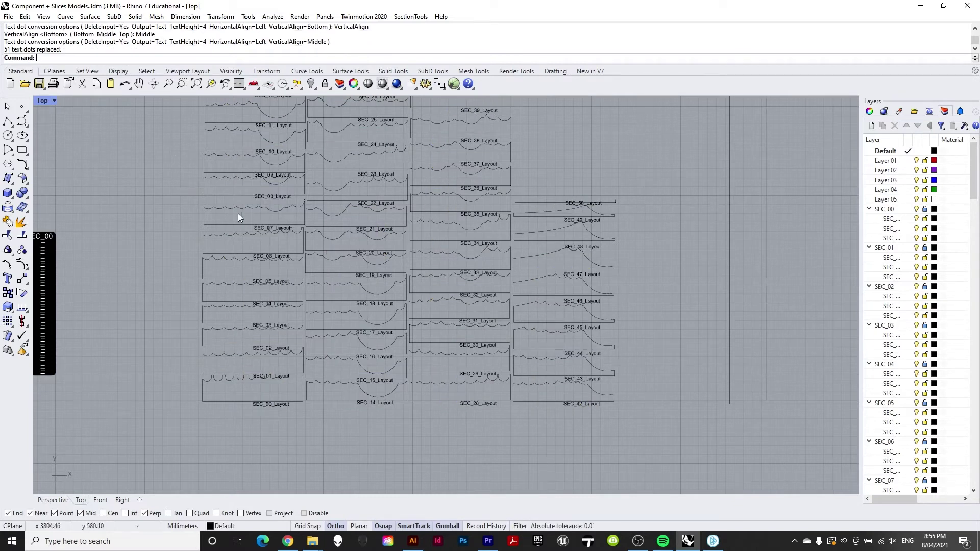
# Step: Examine the converted text labels and their positions relative to the profiles across all four columns of the sheet
pyautogui.scroll(1, 357, 378)
pyautogui.scroll(3, 302, 381)
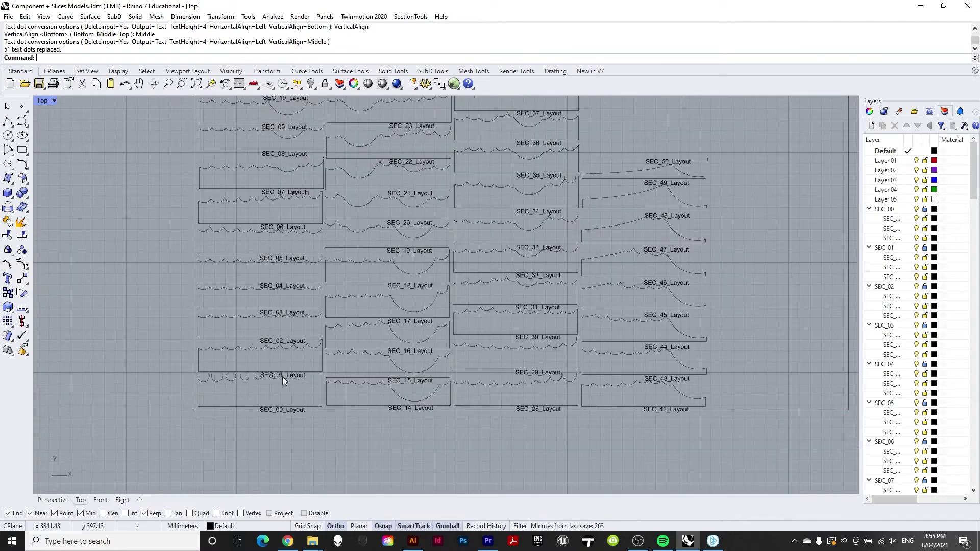
pyautogui.scroll(2, 276, 391)
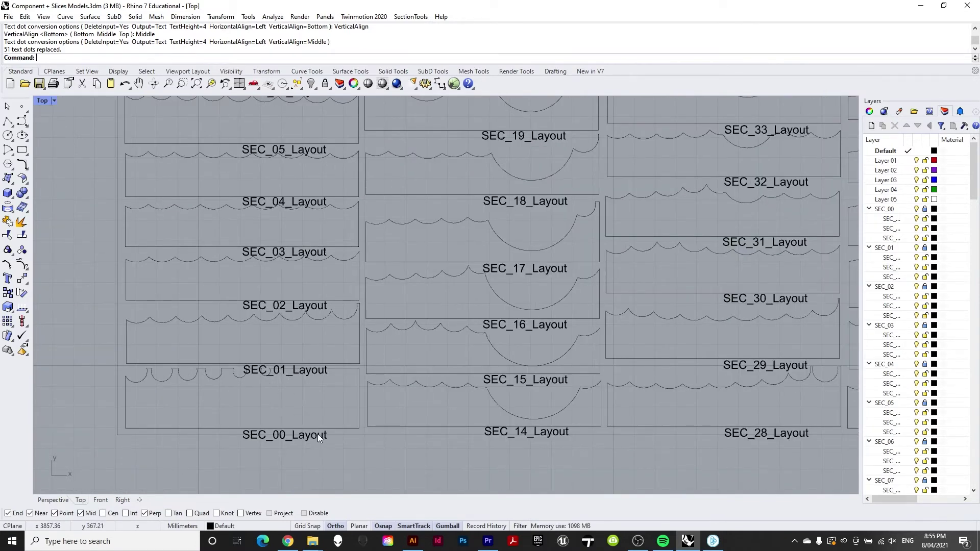
pyautogui.scroll(-5, 317, 416)
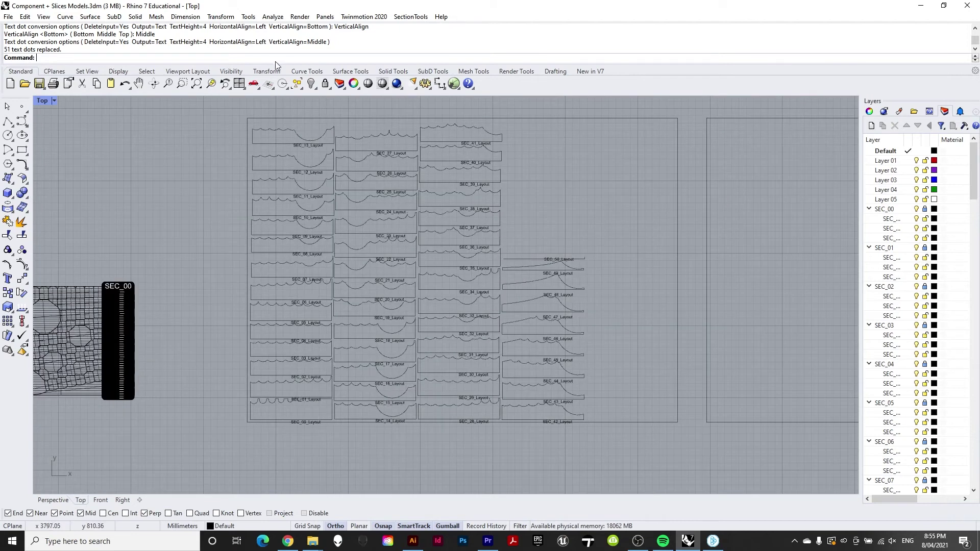
pyautogui.scroll(4, 311, 130)
pyautogui.scroll(2, 276, 148)
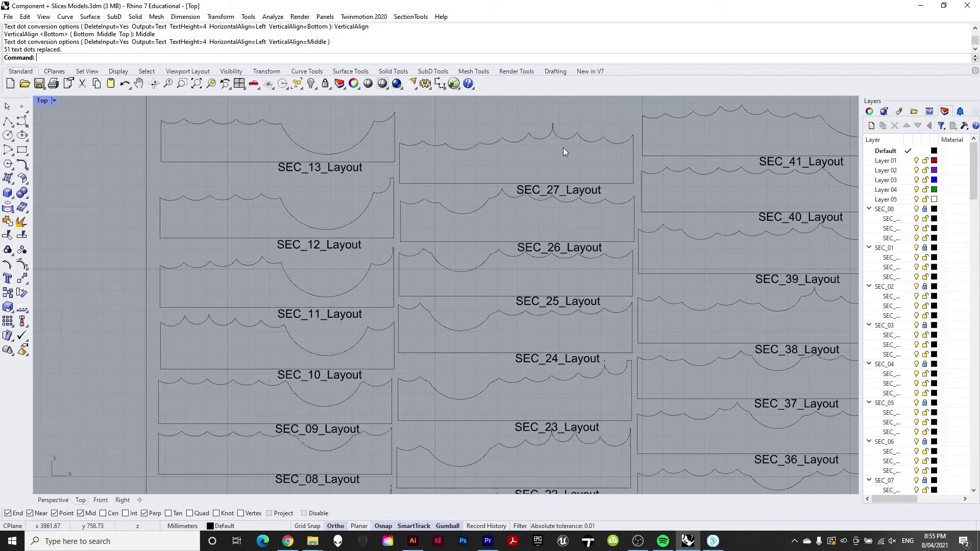
pyautogui.scroll(-6, 476, 123)
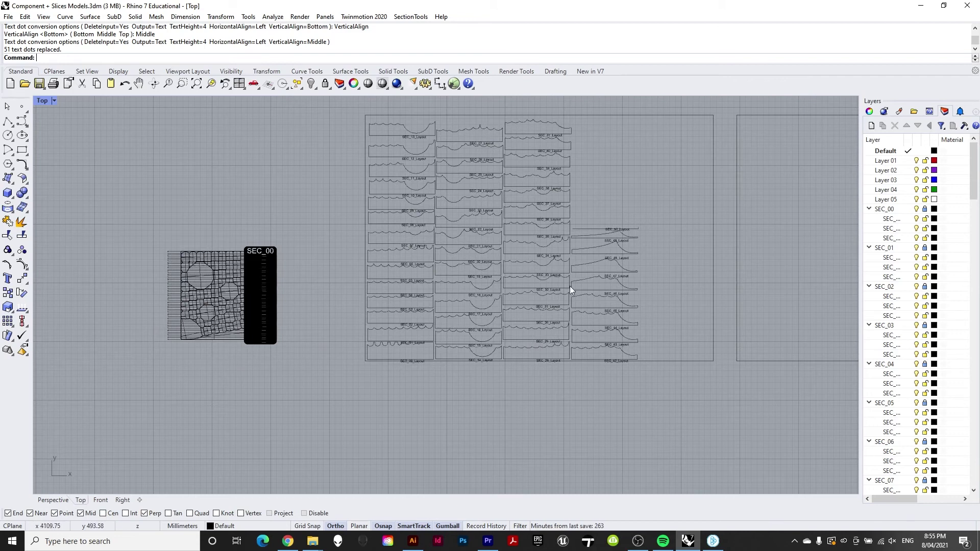
pyautogui.scroll(5, 391, 361)
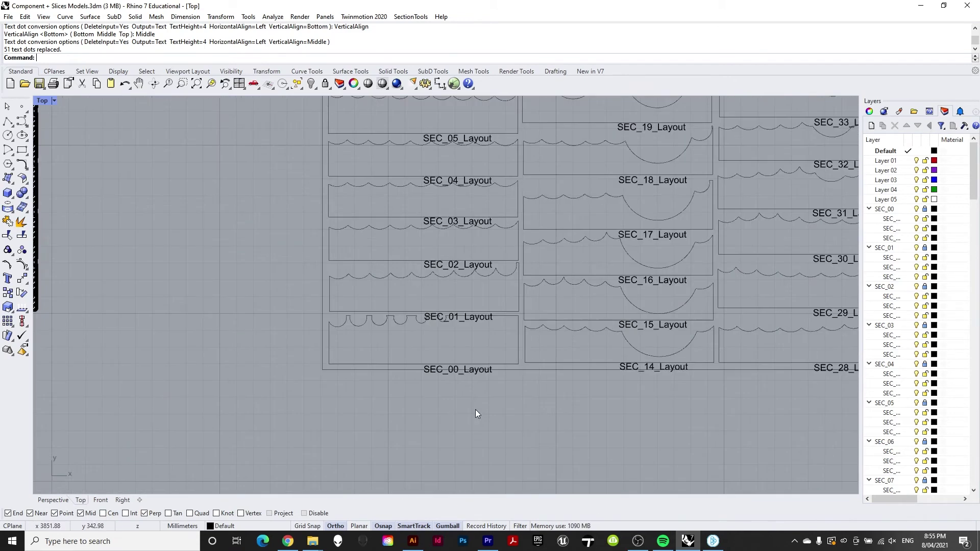
pyautogui.scroll(-3, 411, 411)
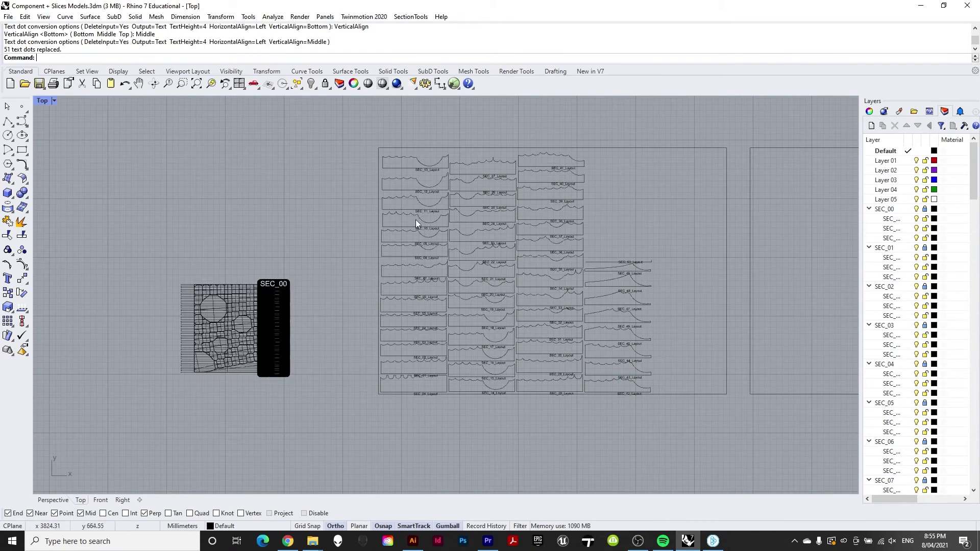
# Step: Move the first column's SEC_00 to SEC_13 labels up and to the left so they sit inside their profiles
pyautogui.moveTo(406, 132); pyautogui.dragTo(442, 438)
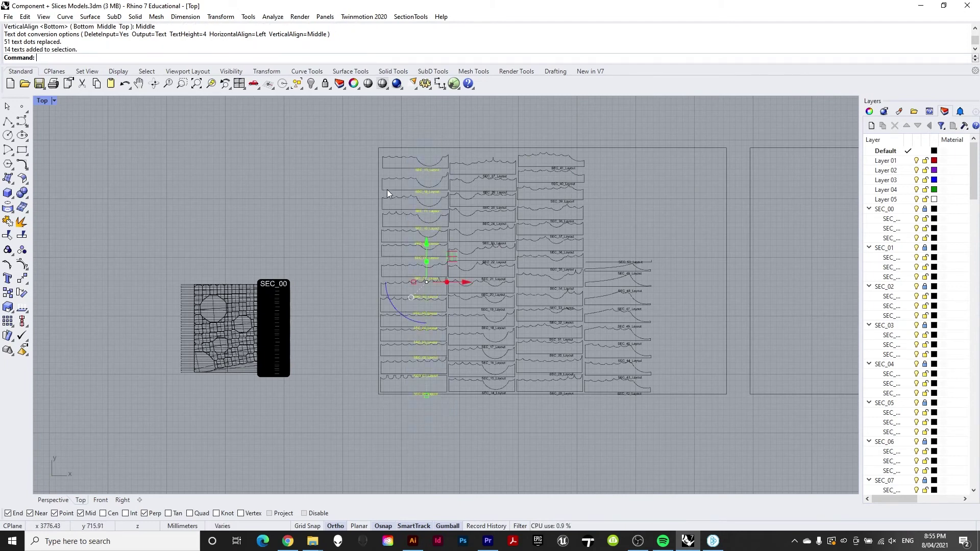
pyautogui.scroll(3, 360, 250)
pyautogui.moveTo(463, 253); pyautogui.dragTo(462, 250)
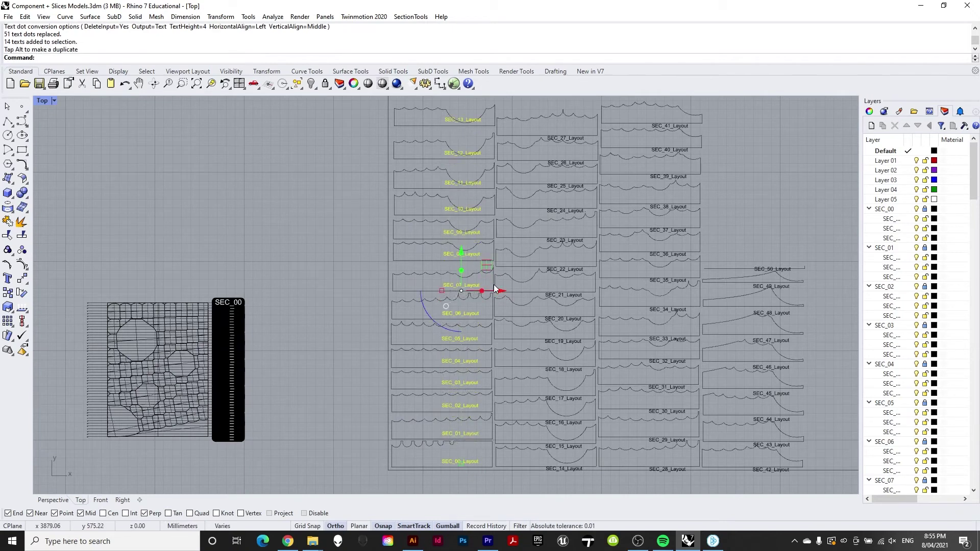
pyautogui.moveTo(498, 289); pyautogui.dragTo(448, 293)
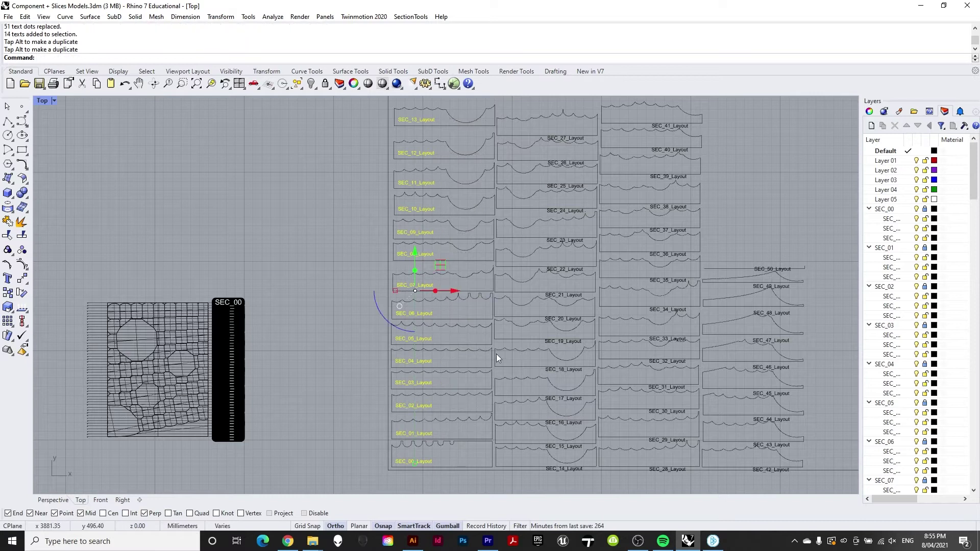
pyautogui.scroll(3, 418, 437)
pyautogui.scroll(-3, 418, 438)
pyautogui.scroll(-3, 324, 186)
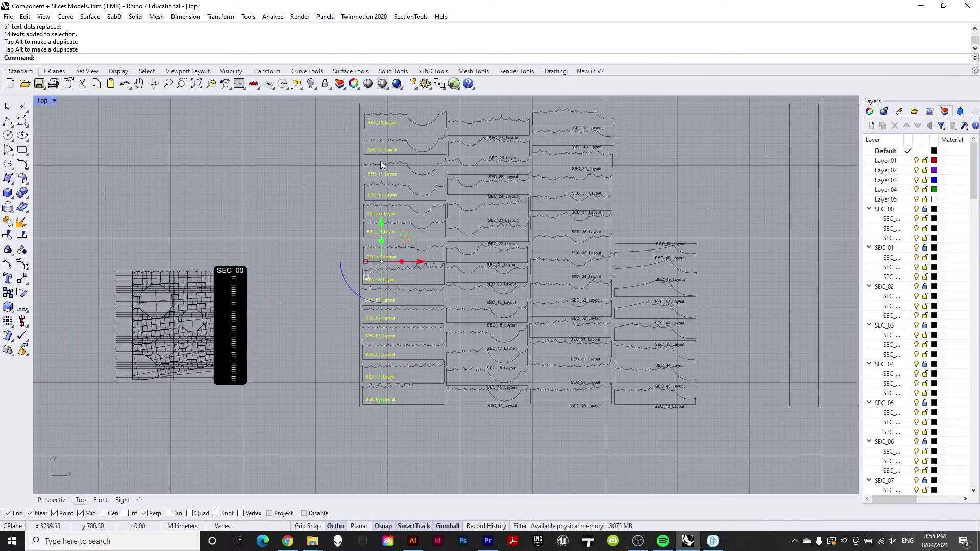
# Step: Explode the first column's SEC_00 to SEC_13 text labels into curves
pyautogui.scroll(3, 381, 161)
pyautogui.write('explode')
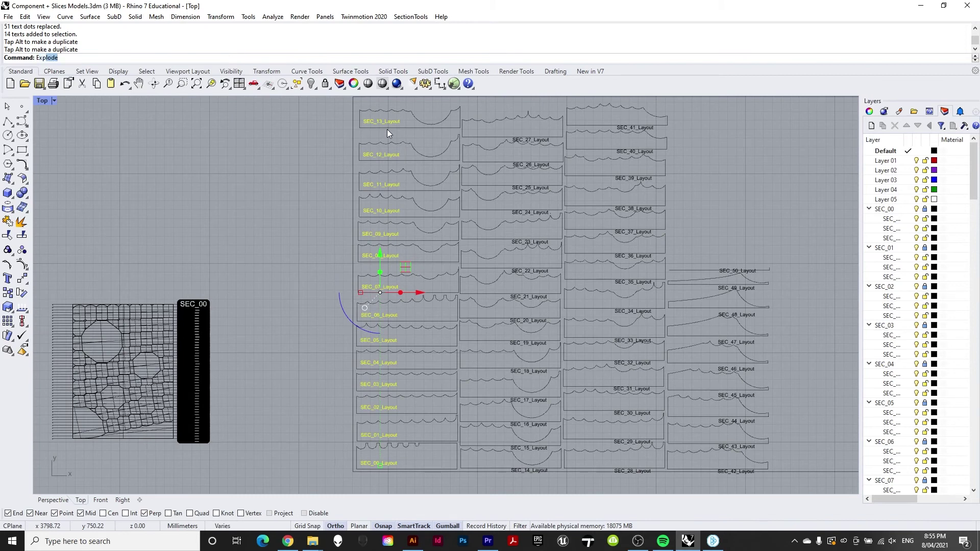
pyautogui.press('Return')
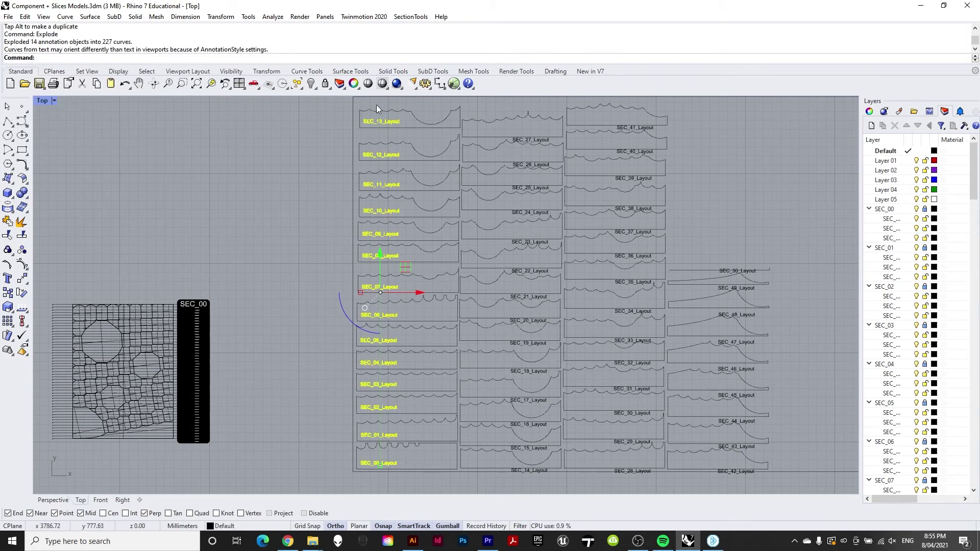
pyautogui.scroll(6, 394, 107)
pyautogui.click(345, 305)
# Step: Move the second column's SEC_14 to SEC_27 labels left into their profiles
pyautogui.scroll(-5, 273, 242)
pyautogui.scroll(4, 463, 289)
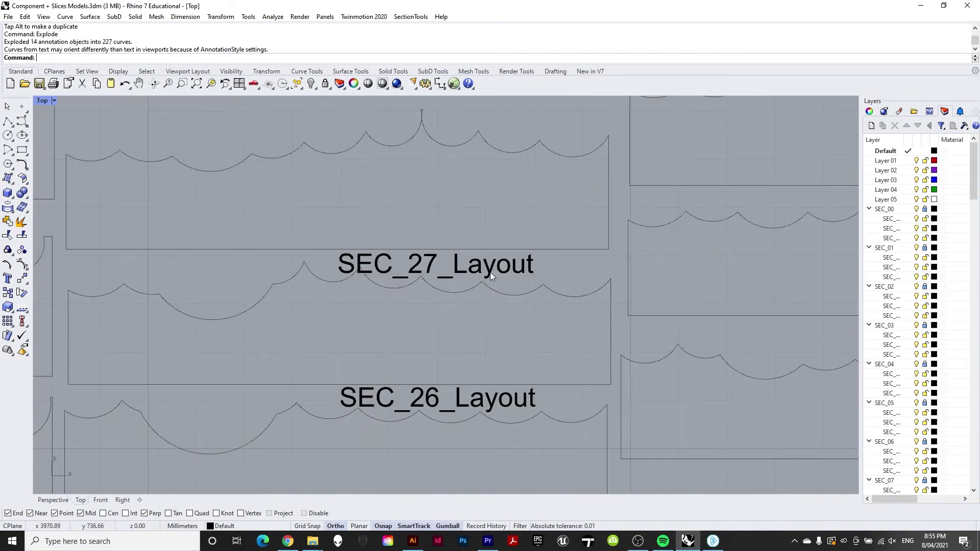
pyautogui.scroll(-5, 533, 268)
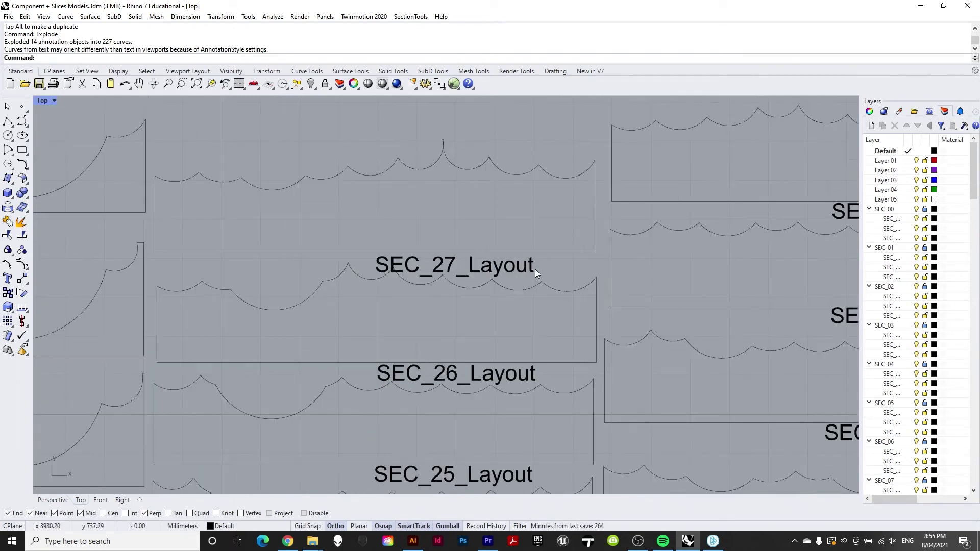
pyautogui.scroll(2, 128, 222)
pyautogui.scroll(-5, 216, 165)
pyautogui.moveTo(354, 133); pyautogui.dragTo(396, 473)
pyautogui.moveTo(376, 278); pyautogui.dragTo(337, 271)
pyautogui.scroll(2, 343, 255)
pyautogui.scroll(-2, 388, 285)
# Step: Explode the SEC_14 to SEC_41 labels of the second and third columns into curves
pyautogui.moveTo(372, 118); pyautogui.dragTo(405, 328)
pyautogui.scroll(3, 476, 301)
pyautogui.write('explode')
pyautogui.press('Return')
pyautogui.scroll(-5, 403, 386)
pyautogui.scroll(4, 514, 199)
# Step: Move the fourth column's SEC_42 to SEC_50 labels onto their profiles, with the SEC_49 label placed further right within its outline
pyautogui.moveTo(490, 205); pyautogui.dragTo(551, 416)
pyautogui.scroll(3, 421, 308)
pyautogui.click(449, 227)
pyautogui.press('Escape')
pyautogui.scroll(3, 464, 369)
pyautogui.click(452, 227)
pyautogui.moveTo(452, 189); pyautogui.dragTo(543, 252)
pyautogui.click(657, 277)
# Step: Examine the fourth column's upper layouts around SEC_49 and the SEC_50 profile line
pyautogui.scroll(-4, 619, 271)
pyautogui.scroll(2, 577, 254)
pyautogui.scroll(-6, 531, 258)
pyautogui.scroll(5, 511, 225)
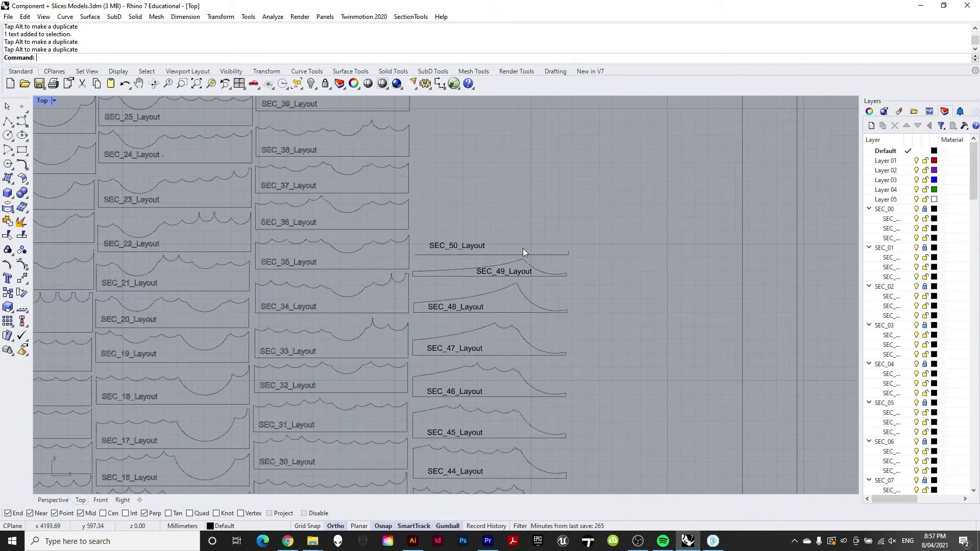
pyautogui.scroll(2, 523, 251)
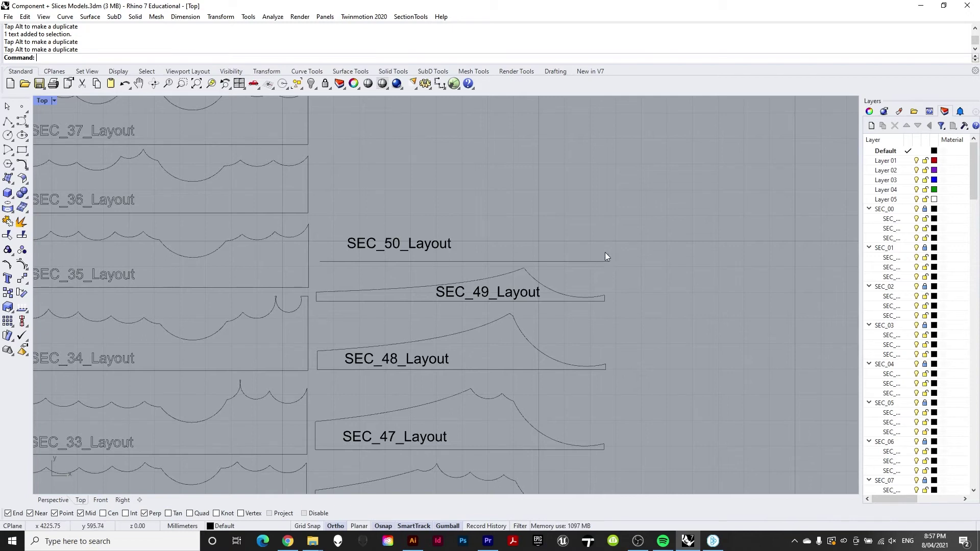
pyautogui.scroll(-2, 605, 252)
pyautogui.scroll(-3, 638, 286)
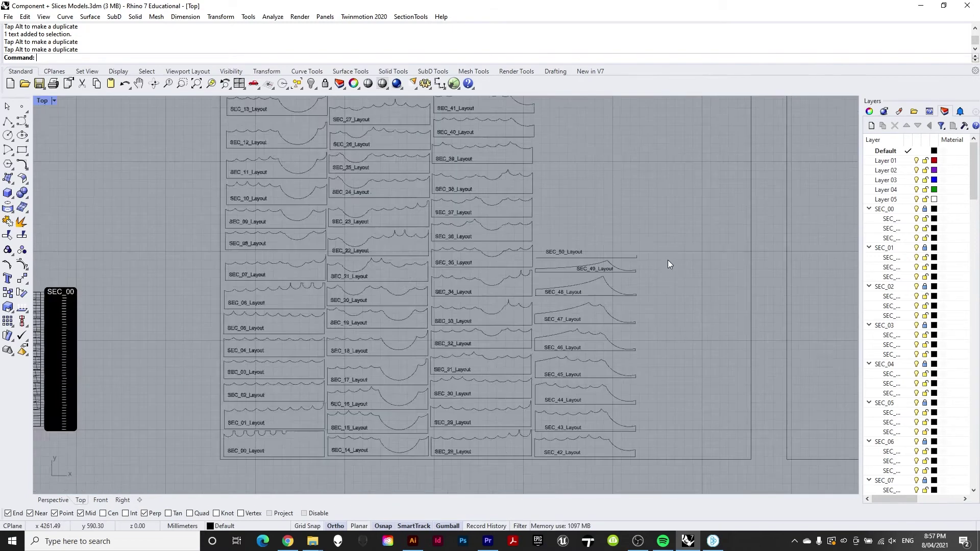
# Step: Examine the 3D model in the Perspective view, focusing on the end where the SEC_50 section lies
pyautogui.doubleClick(43, 101)
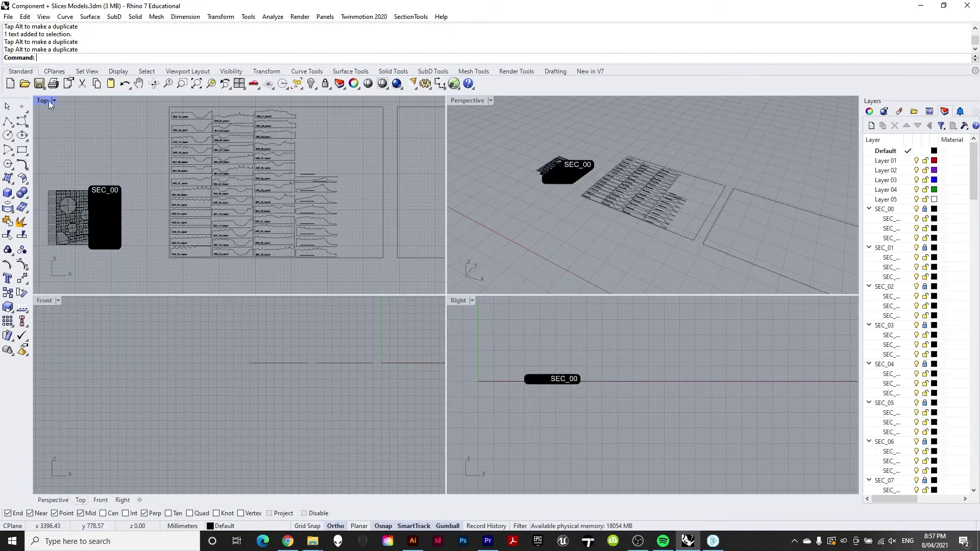
pyautogui.doubleClick(471, 102)
pyautogui.moveTo(513, 293); pyautogui.dragTo(347, 244, button='right')
pyautogui.scroll(5, 257, 326)
pyautogui.moveTo(256, 326); pyautogui.dragTo(373, 285, button='right')
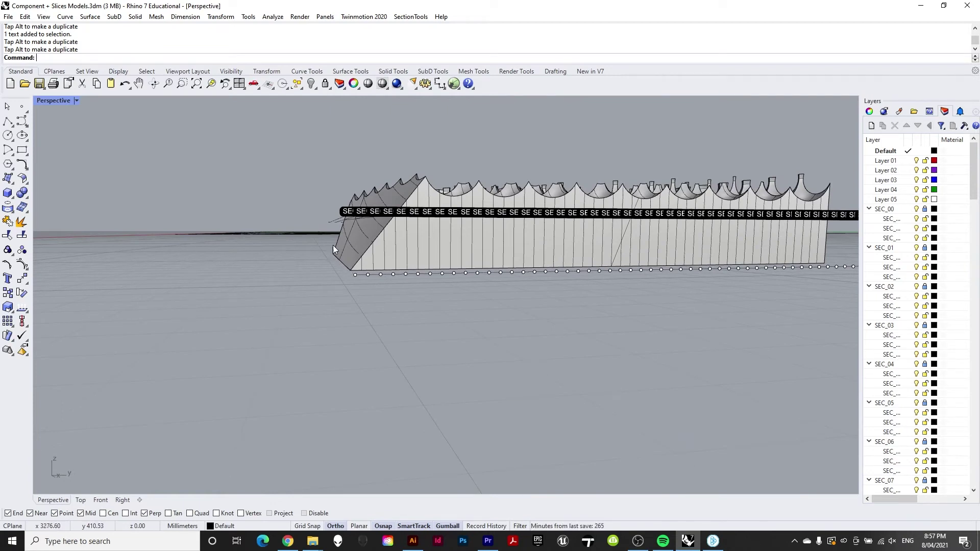
pyautogui.scroll(-3, 332, 245)
pyautogui.moveTo(331, 243); pyautogui.dragTo(268, 351, button='right')
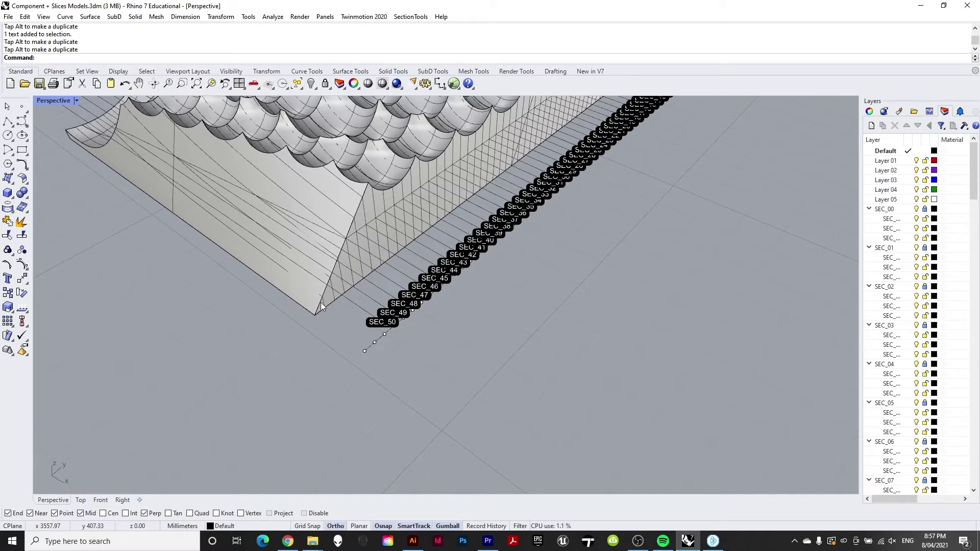
pyautogui.scroll(-6, 118, 191)
pyautogui.moveTo(204, 212); pyautogui.dragTo(151, 132, button='right')
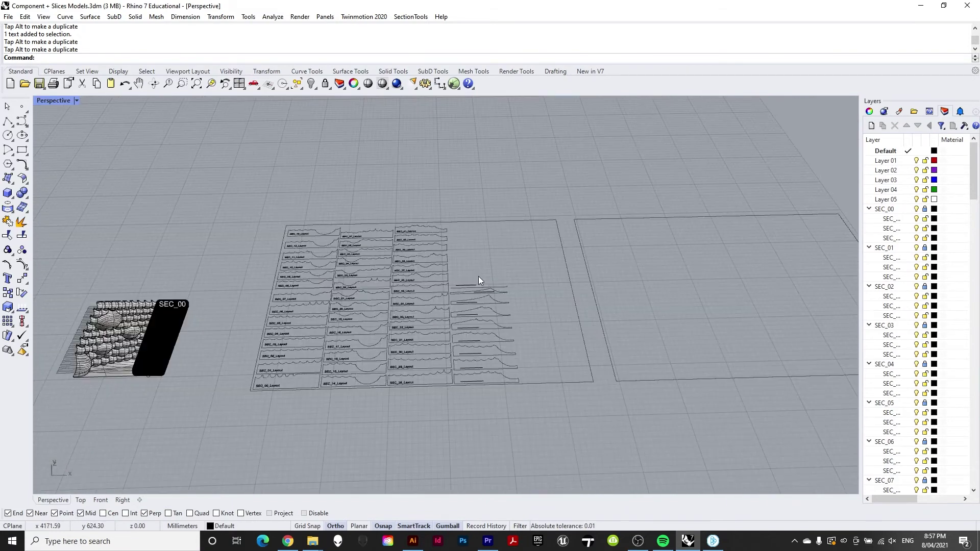
# Step: Delete the SEC_50 profile line and its label from the fourth column in the Top view
pyautogui.doubleClick(56, 100)
pyautogui.doubleClick(42, 100)
pyautogui.scroll(5, 347, 282)
pyautogui.moveTo(570, 268); pyautogui.dragTo(253, 312)
pyautogui.press('Delete')
pyautogui.scroll(-8, 645, 234)
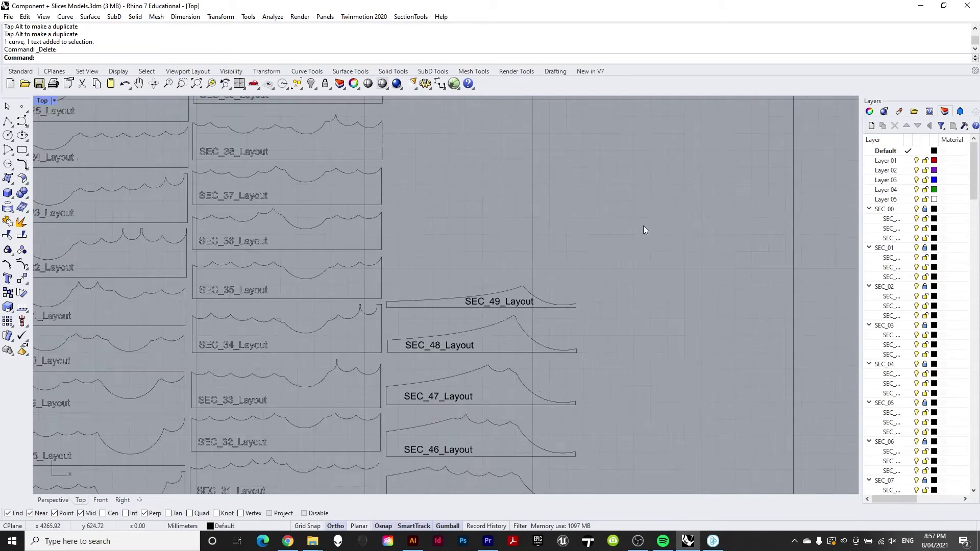
# Step: Delete the empty second sheet rectangle beside the filled sheet
pyautogui.moveTo(457, 269); pyautogui.dragTo(436, 304, button='right')
pyautogui.moveTo(589, 154); pyautogui.dragTo(583, 124)
pyautogui.press('Delete')
pyautogui.scroll(-3, 583, 132)
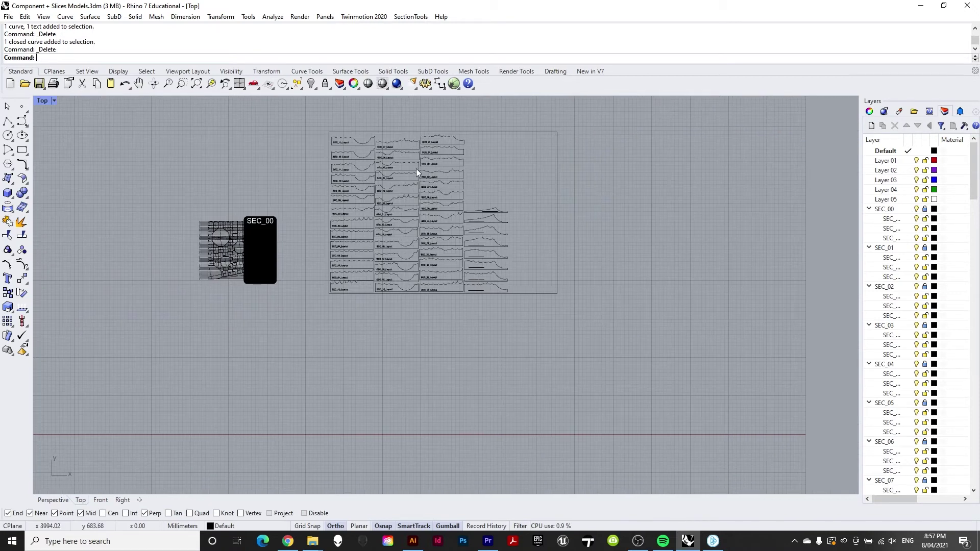
pyautogui.scroll(3, 391, 153)
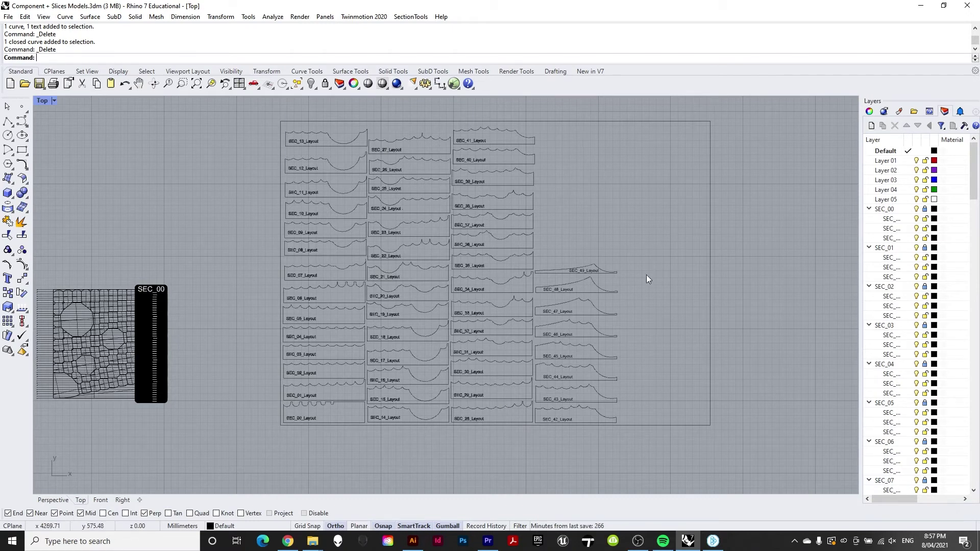
pyautogui.scroll(-2, 642, 296)
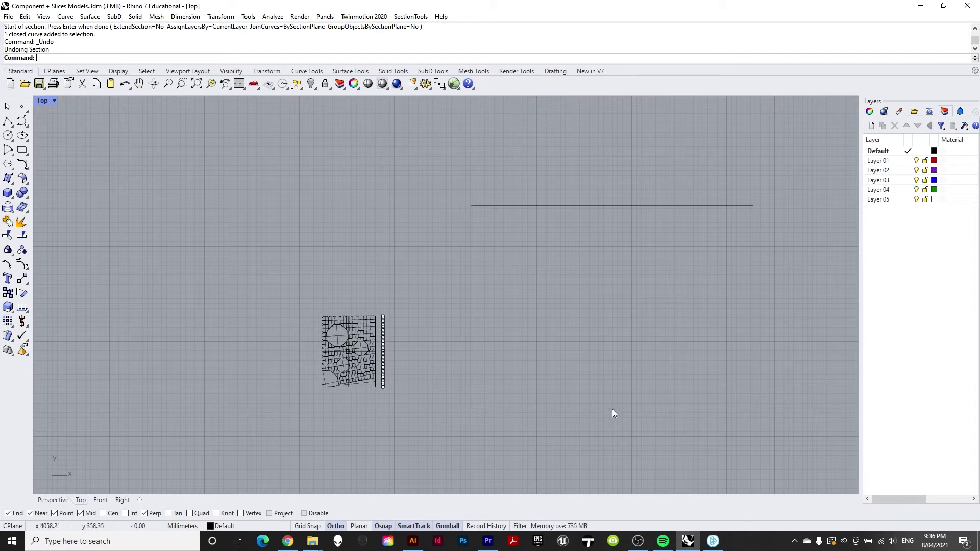
pyautogui.scroll(5, 320, 404)
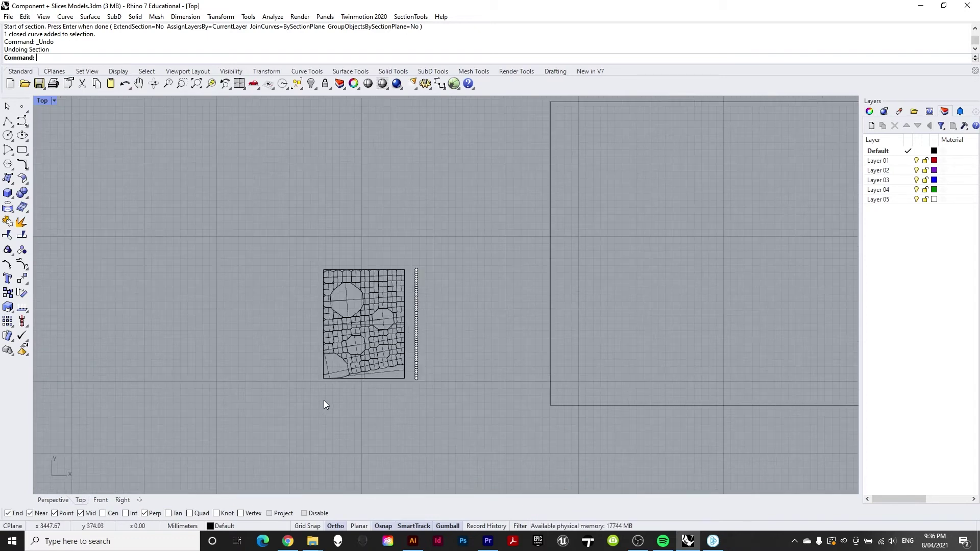
# Step: In the Top view, section the tiled model with a horizontal cut level with the second-lowest point of the point column
pyautogui.scroll(1, 358, 343)
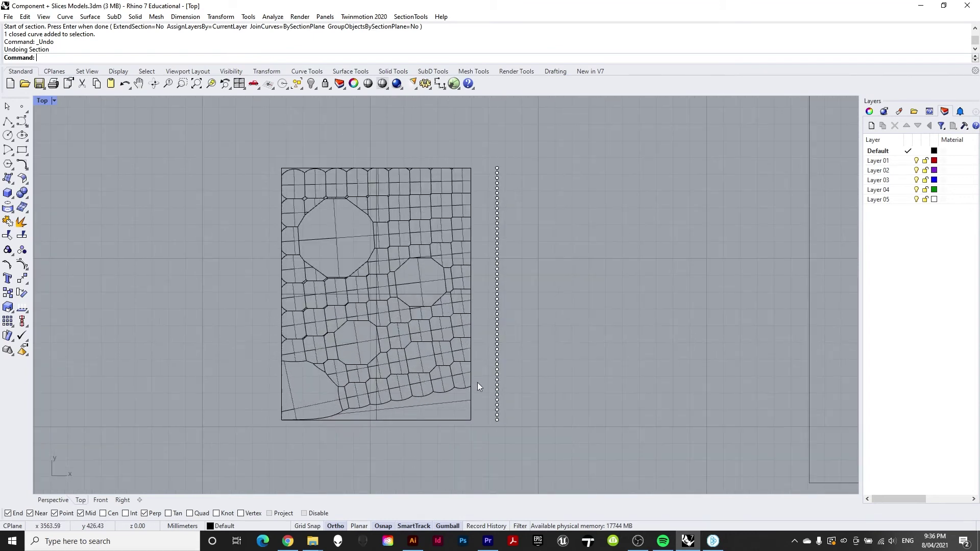
pyautogui.write('Section')
pyautogui.press('Return')
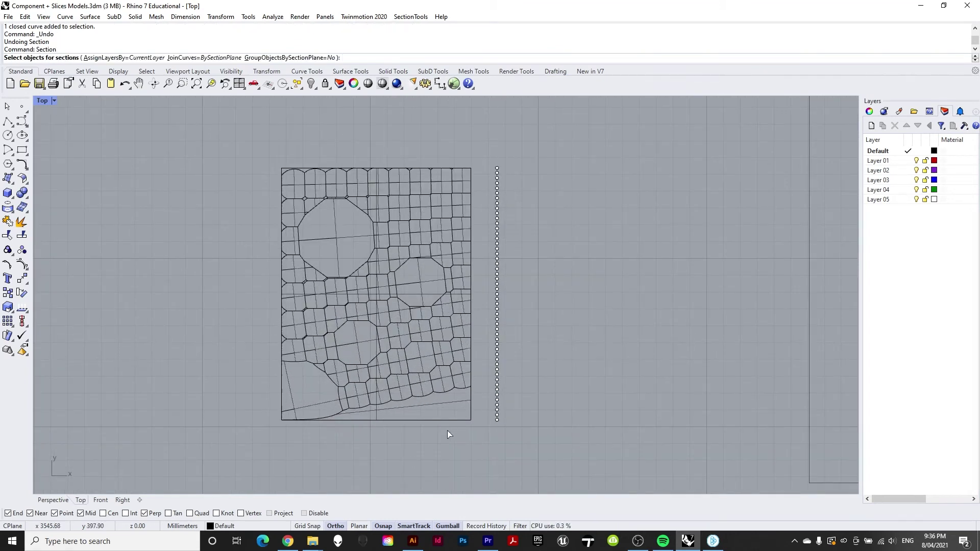
pyautogui.click(407, 320)
pyautogui.press('Return')
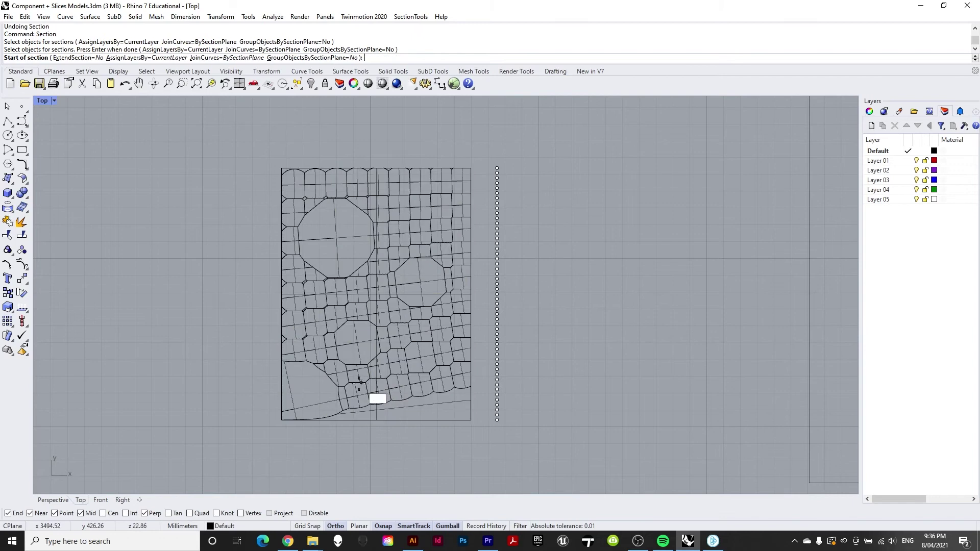
pyautogui.scroll(2, 376, 397)
pyautogui.scroll(-1, 562, 435)
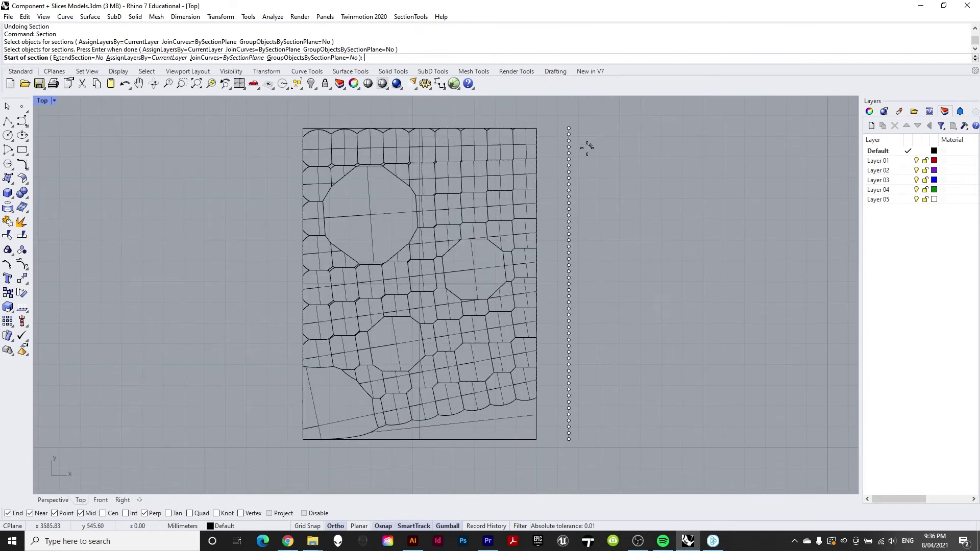
pyautogui.click(569, 433)
pyautogui.click(267, 430)
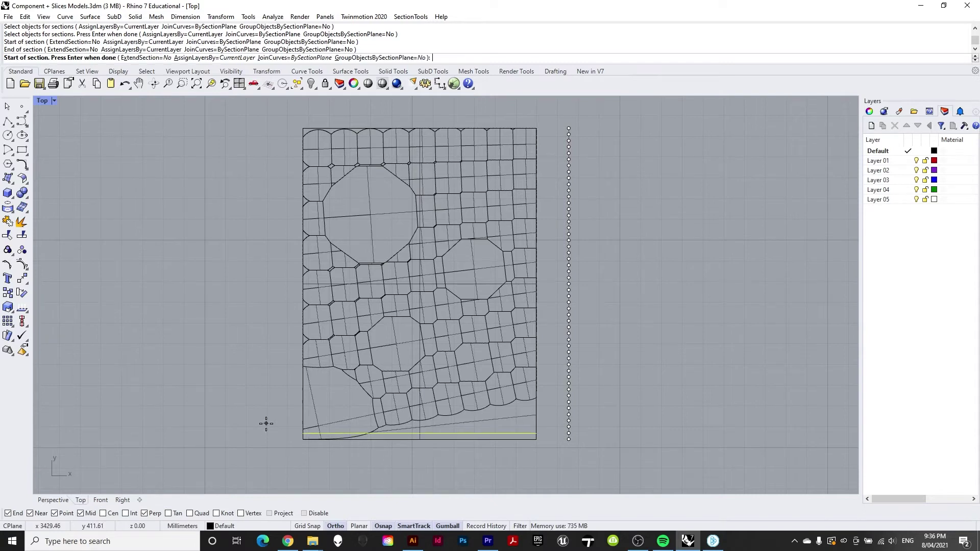
# Step: Cut three more horizontal sections through the model, aligned with the next three points up the column
pyautogui.click(569, 427)
pyautogui.click(284, 426)
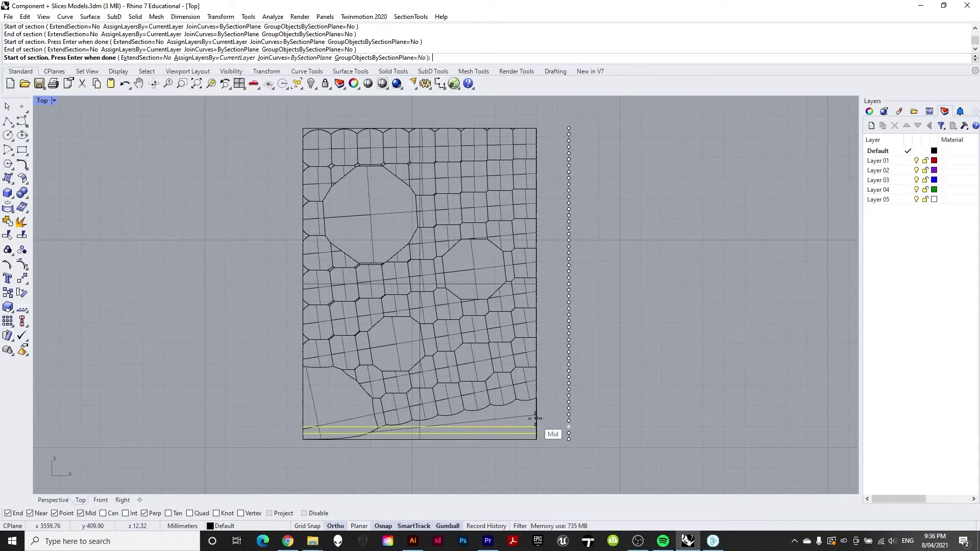
pyautogui.click(568, 419)
pyautogui.click(303, 409)
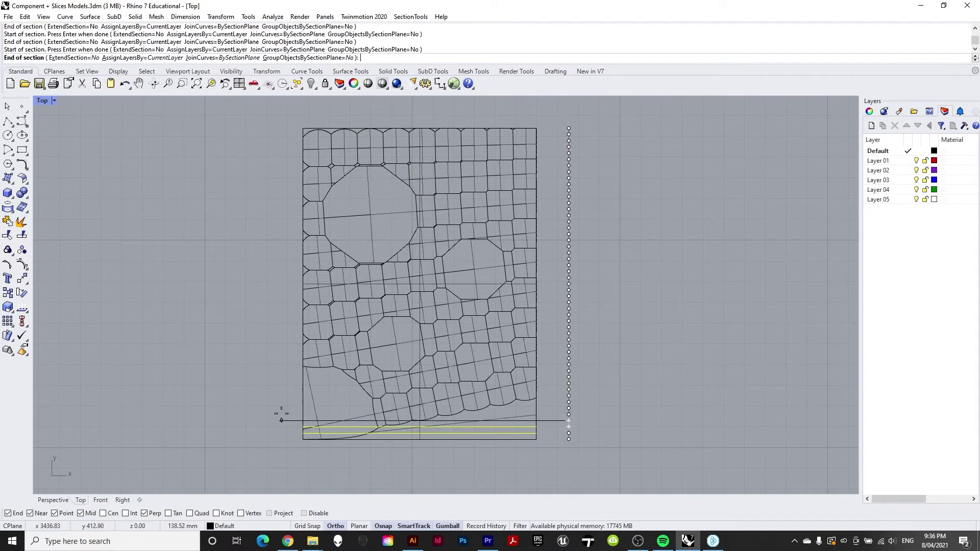
pyautogui.click(569, 413)
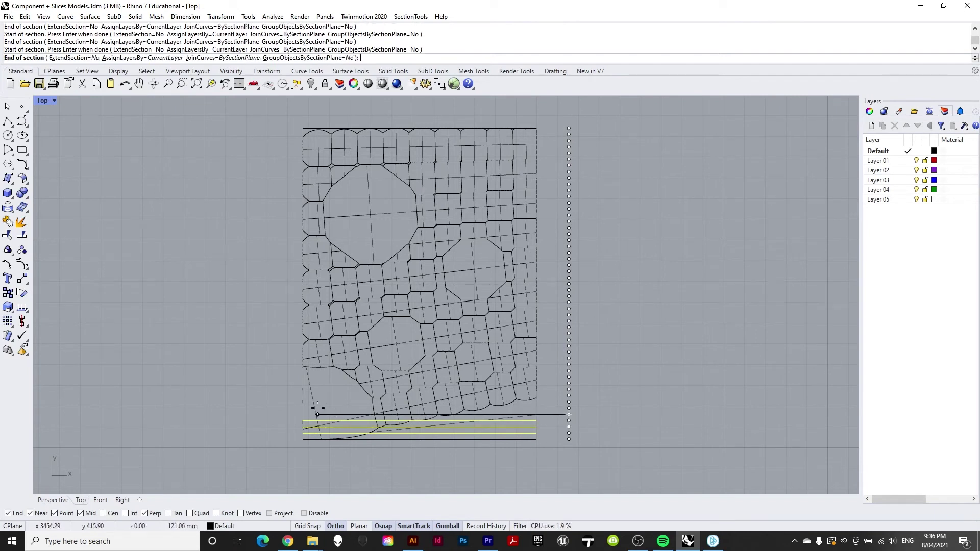
pyautogui.click(303, 414)
pyautogui.press('Return')
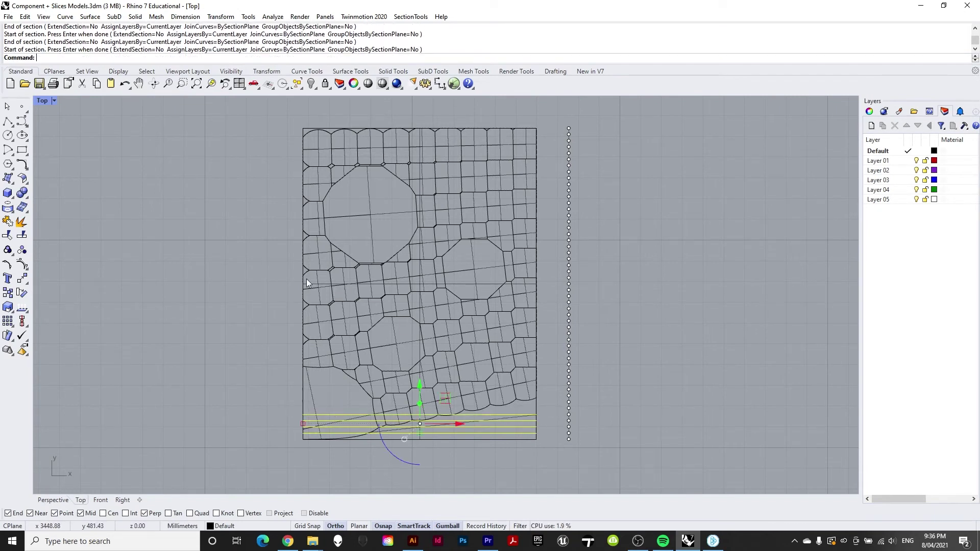
# Step: In the Perspective view, move the four section curves along the X axis to the empty area beside the model
pyautogui.doubleClick(43, 102)
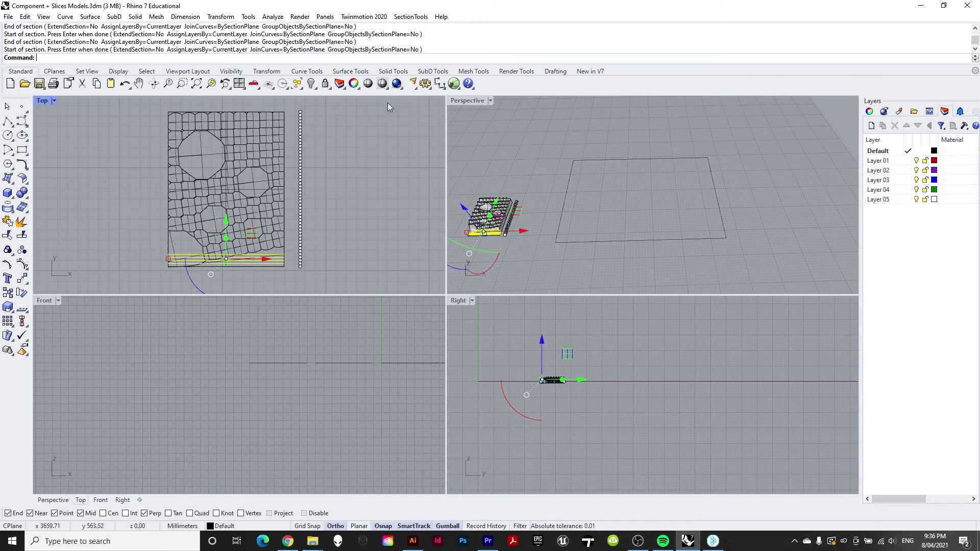
pyautogui.doubleClick(461, 102)
pyautogui.scroll(5, 151, 287)
pyautogui.keyDown('shift'); pyautogui.moveTo(110, 338); pyautogui.dragTo(580, 215, button='right'); pyautogui.keyUp('shift')
pyautogui.scroll(-2, 491, 315)
pyautogui.scroll(2, 533, 215)
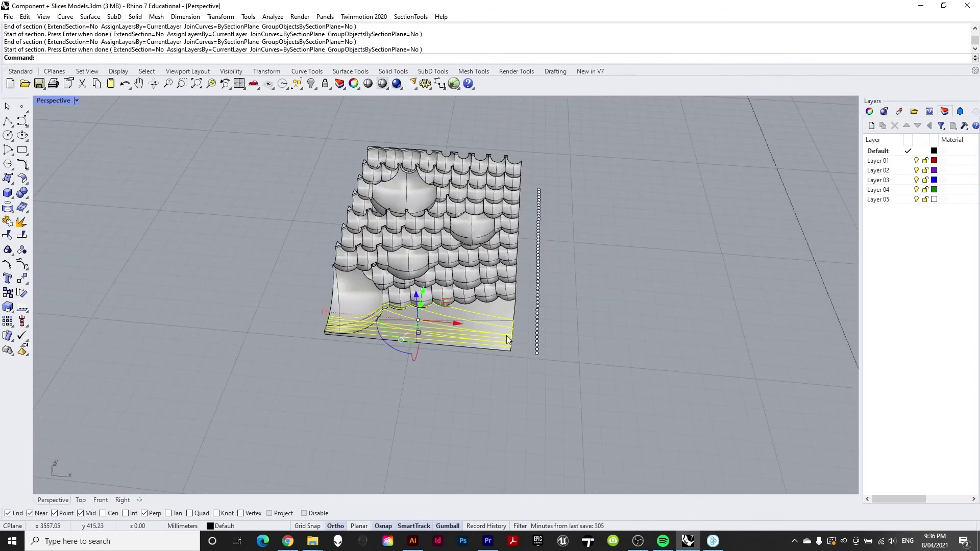
pyautogui.moveTo(450, 325); pyautogui.dragTo(202, 286)
pyautogui.press('Escape')
# Step: Rotate the four moved section curves 180 degrees about the X axis
pyautogui.moveTo(269, 249); pyautogui.dragTo(224, 336)
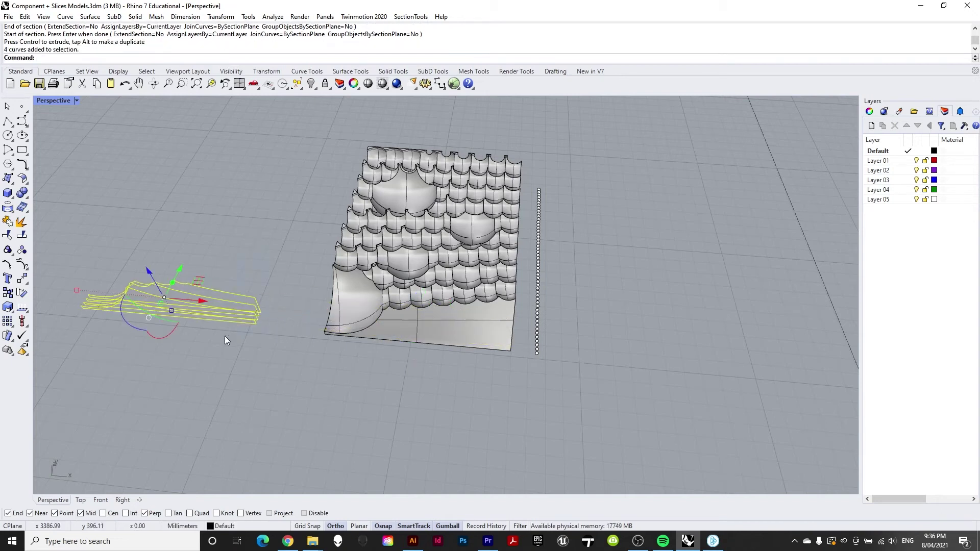
pyautogui.click(171, 331)
pyautogui.write('180')
pyautogui.press('Return')
pyautogui.press('Escape')
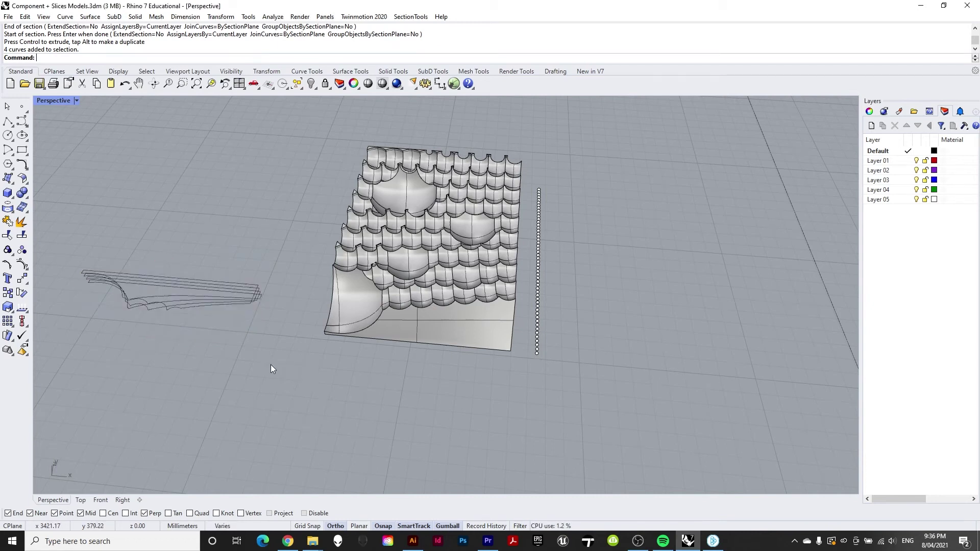
pyautogui.moveTo(218, 344); pyautogui.dragTo(256, 323, button='right')
pyautogui.scroll(-5, 234, 299)
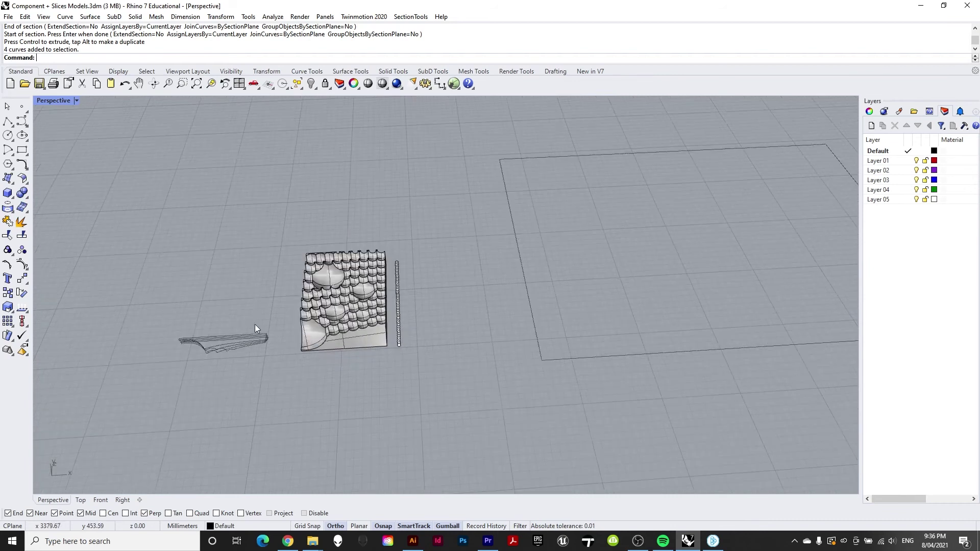
pyautogui.scroll(4, 251, 324)
pyautogui.scroll(-3, 399, 339)
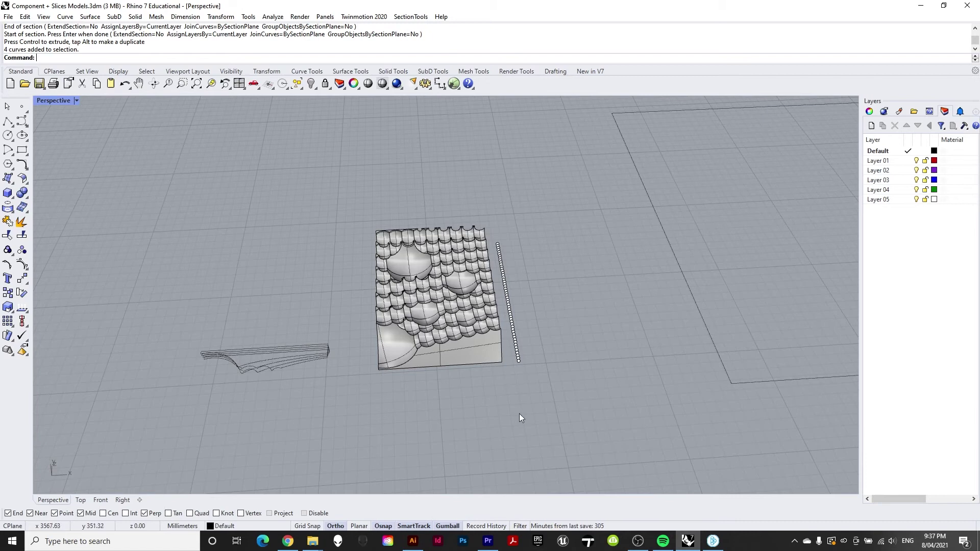
pyautogui.moveTo(517, 414); pyautogui.dragTo(488, 306, button='right')
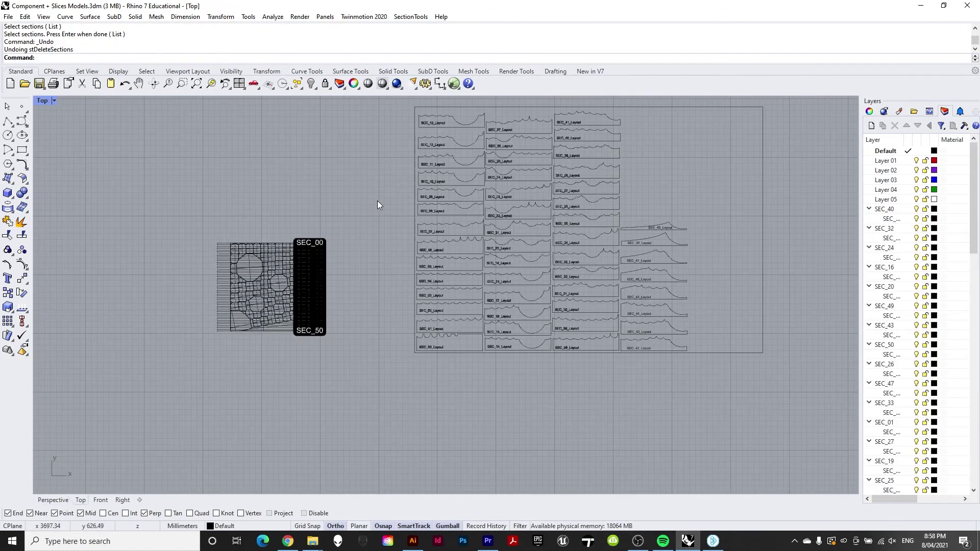
# Step: Delete the model together with its section lines, points and SEC labels, keeping only the sheet of layouts
pyautogui.moveTo(378, 187); pyautogui.dragTo(174, 391)
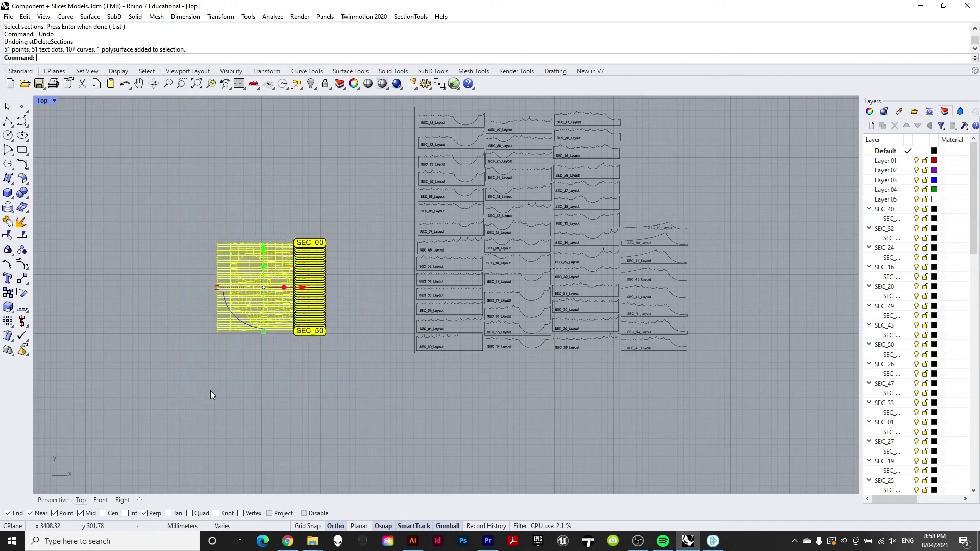
pyautogui.press('Delete')
# Step: Export the sheet and all its section layouts as an AutoCAD DXF named Surface Spheres Laminate in the Fabrication Workflow Lectures folder
pyautogui.scroll(-5, 399, 327)
pyautogui.scroll(3, 497, 304)
pyautogui.moveTo(657, 138); pyautogui.dragTo(245, 448)
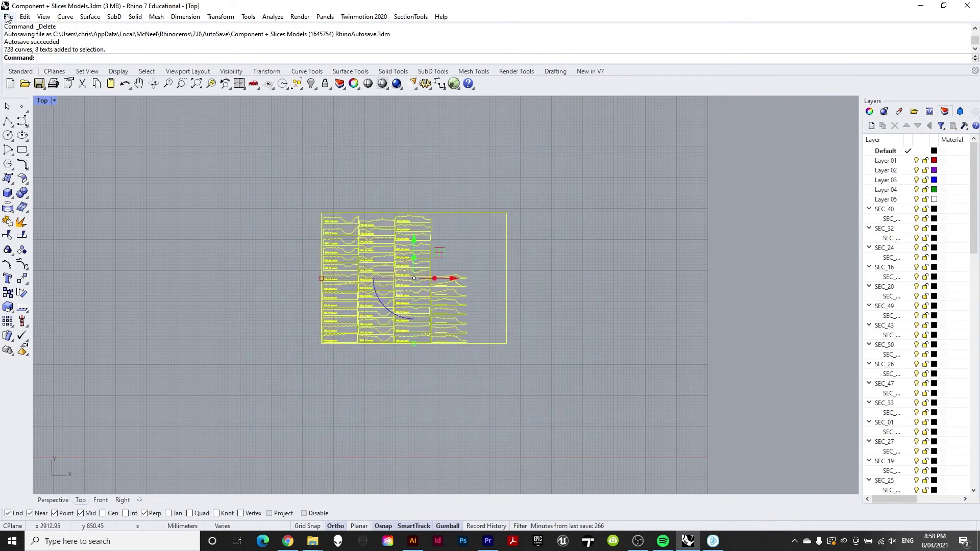
pyautogui.click(9, 17)
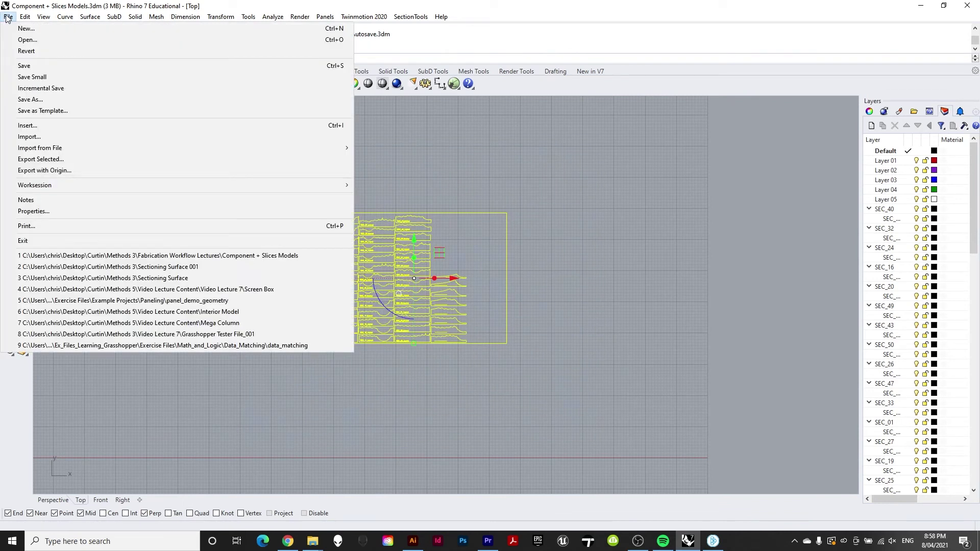
pyautogui.click(49, 160)
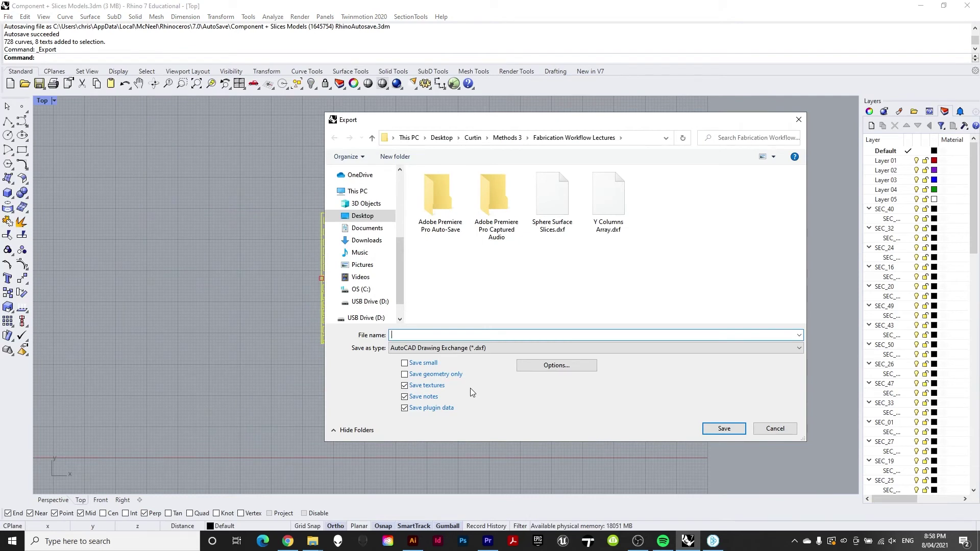
pyautogui.write('Surface Spheres Laminate')
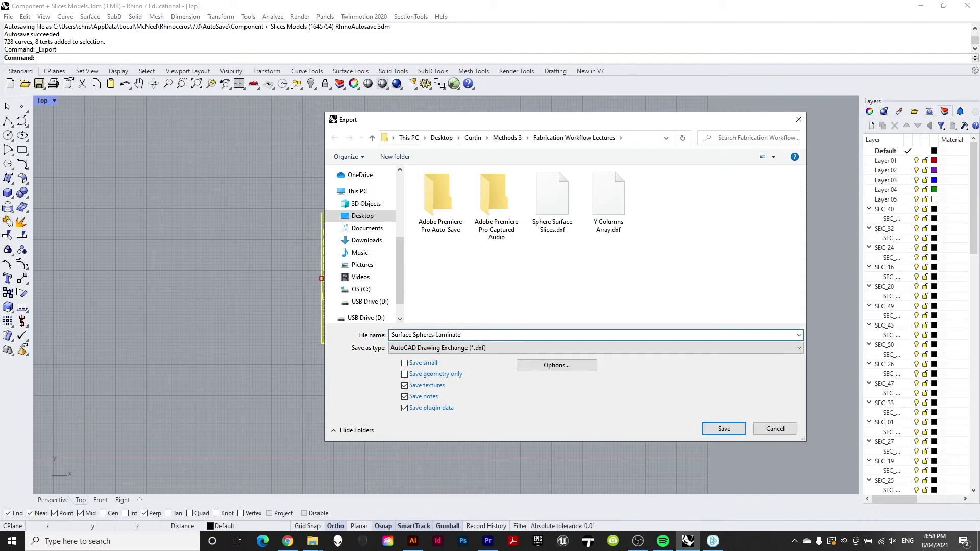
pyautogui.press('Return')
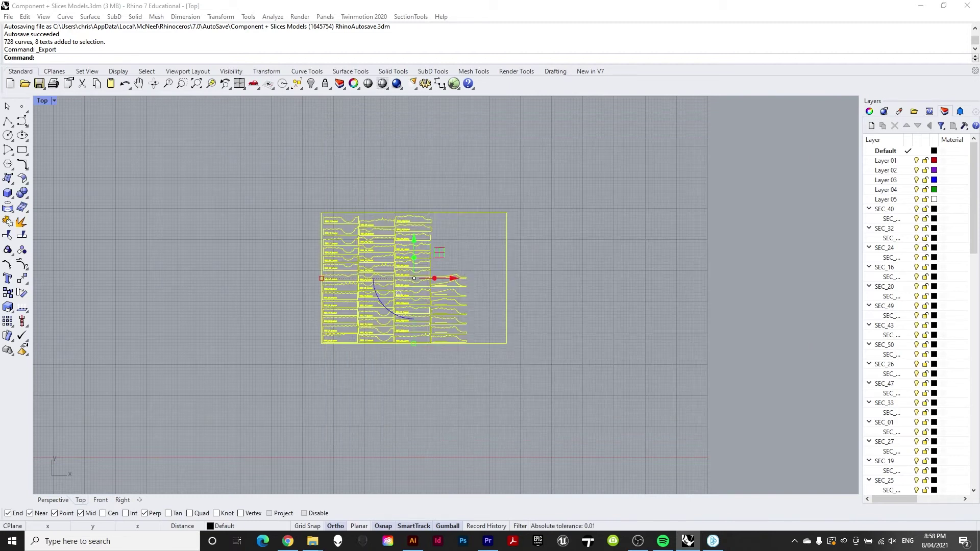
pyautogui.click(471, 298)
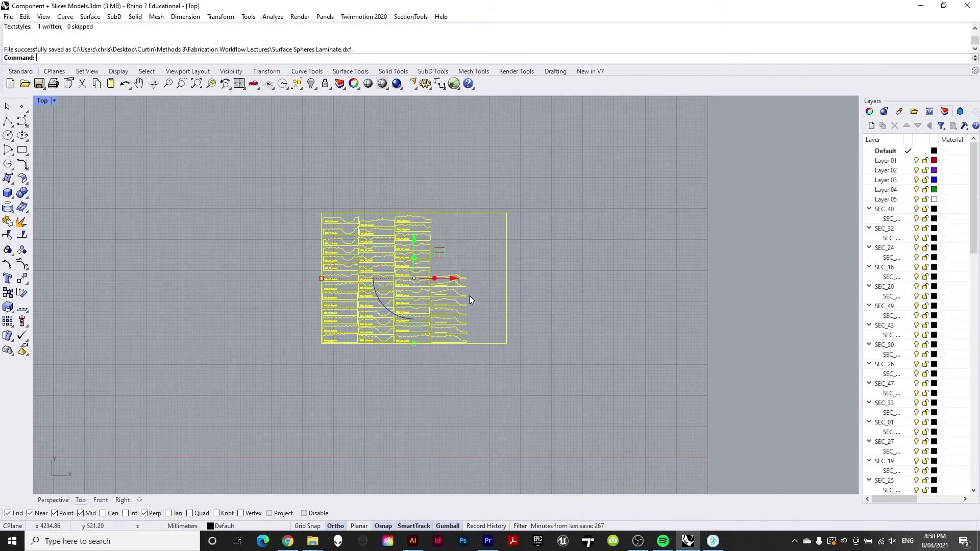
pyautogui.click(624, 204)
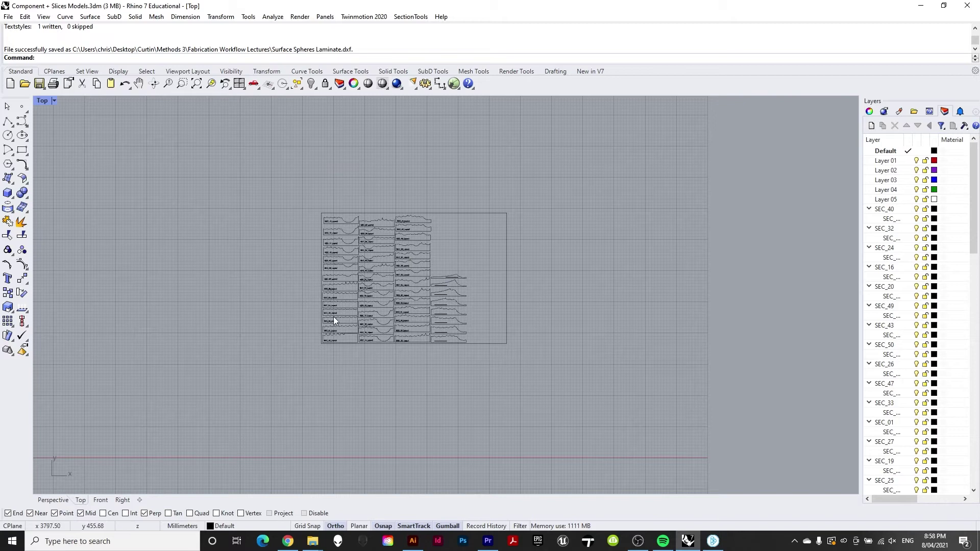
# Step: Switch to Illustrator and open a DXF file from the Fabrication Workflow Lectures folder
pyautogui.moveTo(415, 540)
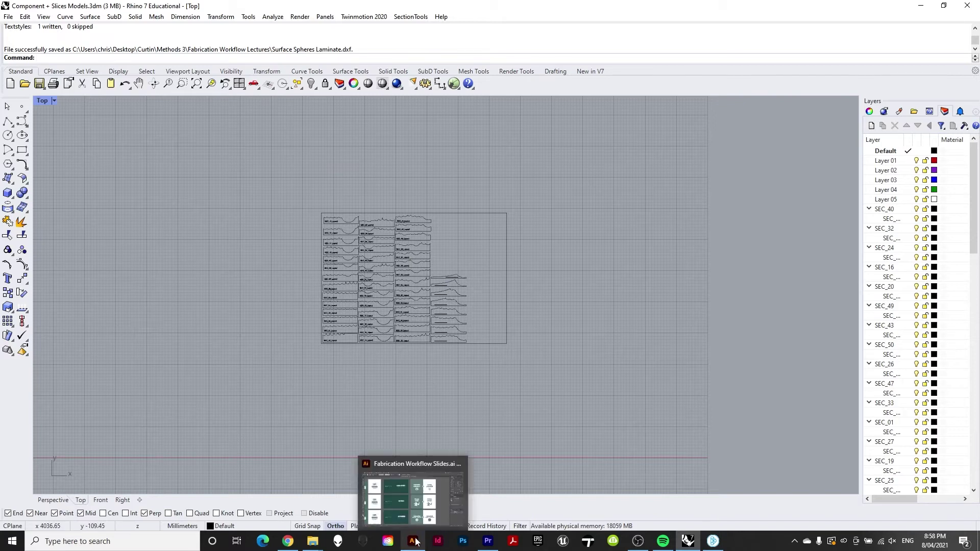
pyautogui.click(412, 491)
pyautogui.click(49, 6)
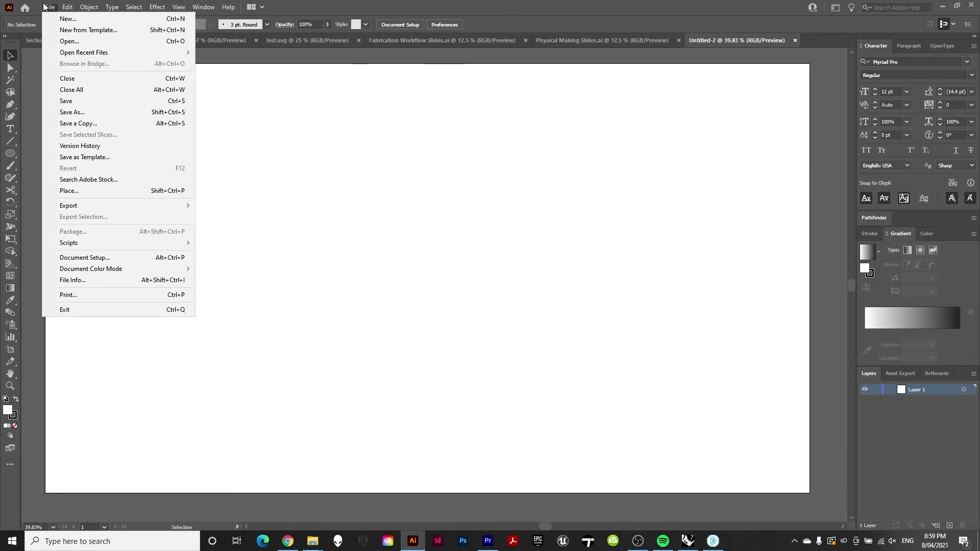
pyautogui.click(67, 41)
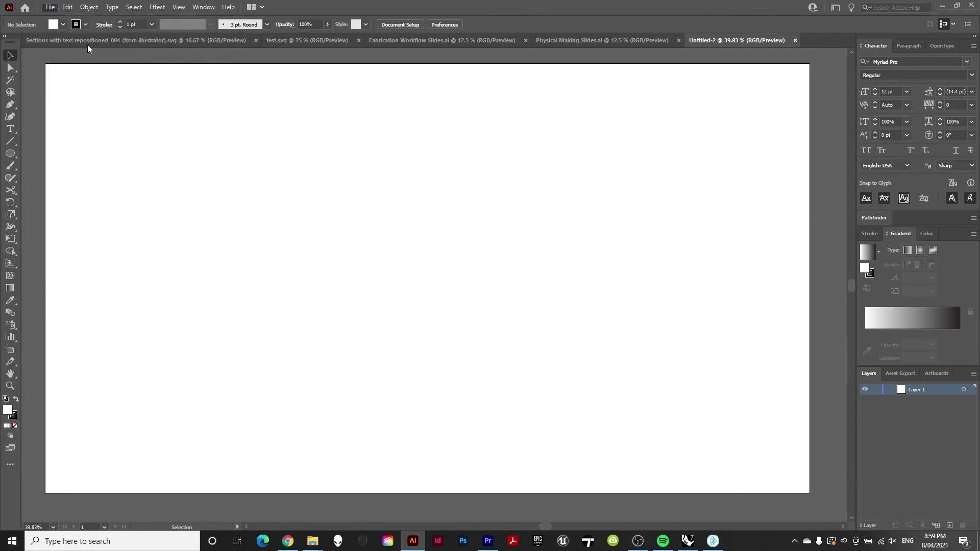
pyautogui.click(187, 25)
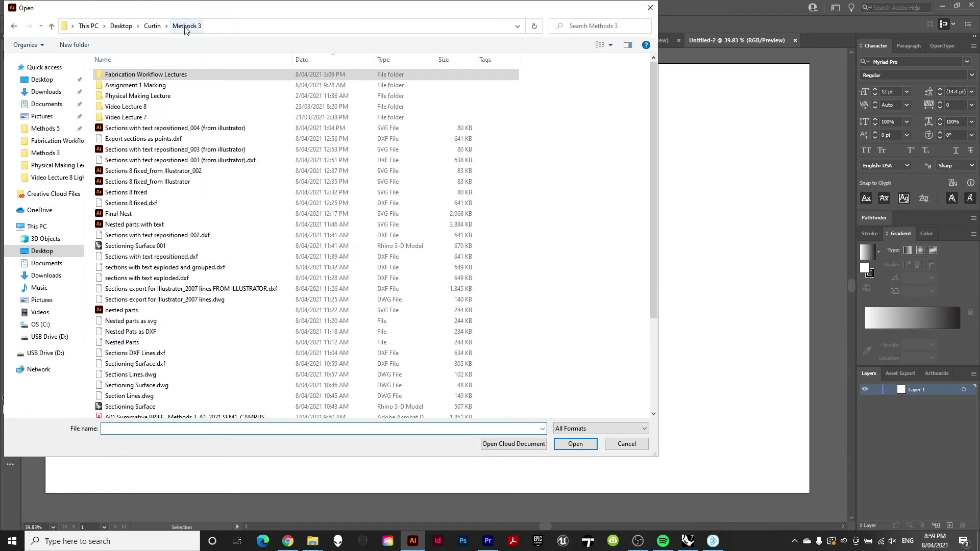
pyautogui.doubleClick(159, 73)
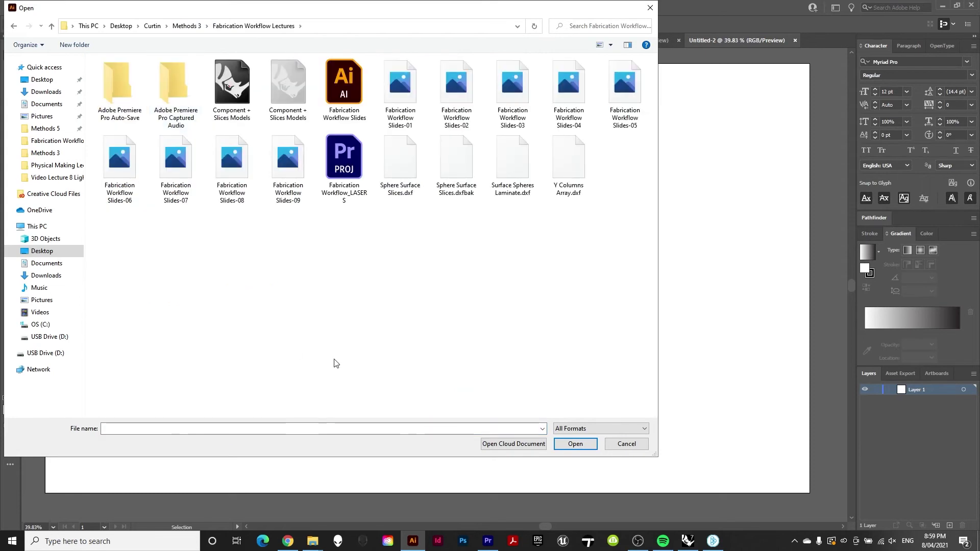
pyautogui.doubleClick(581, 169)
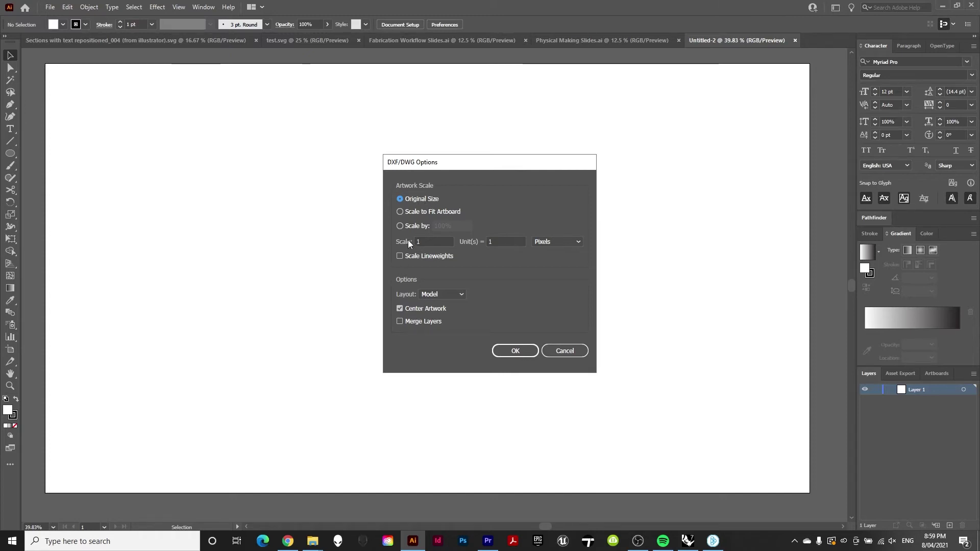
# Step: Import the DXF artwork at original size with a scale of 1 unit equal to 1 millimeter
pyautogui.click(551, 241)
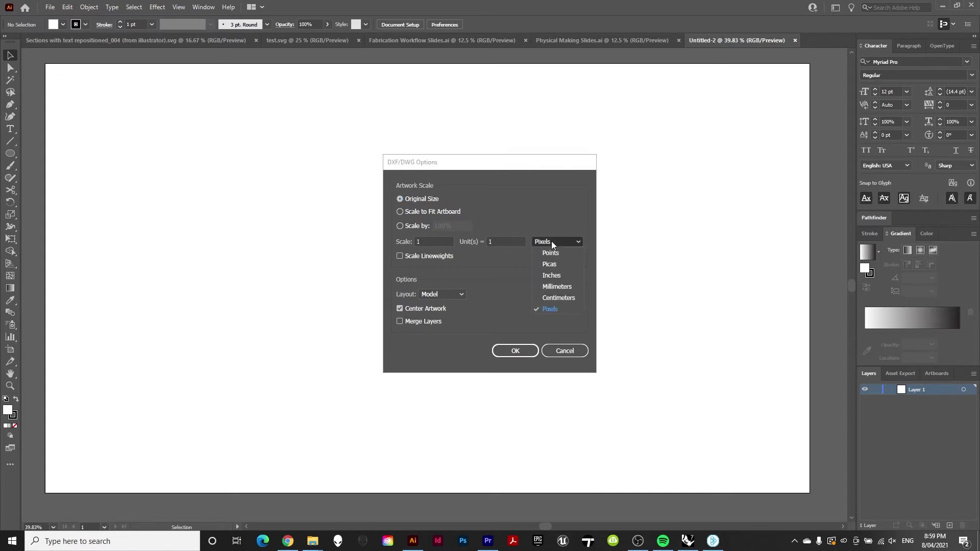
pyautogui.click(552, 287)
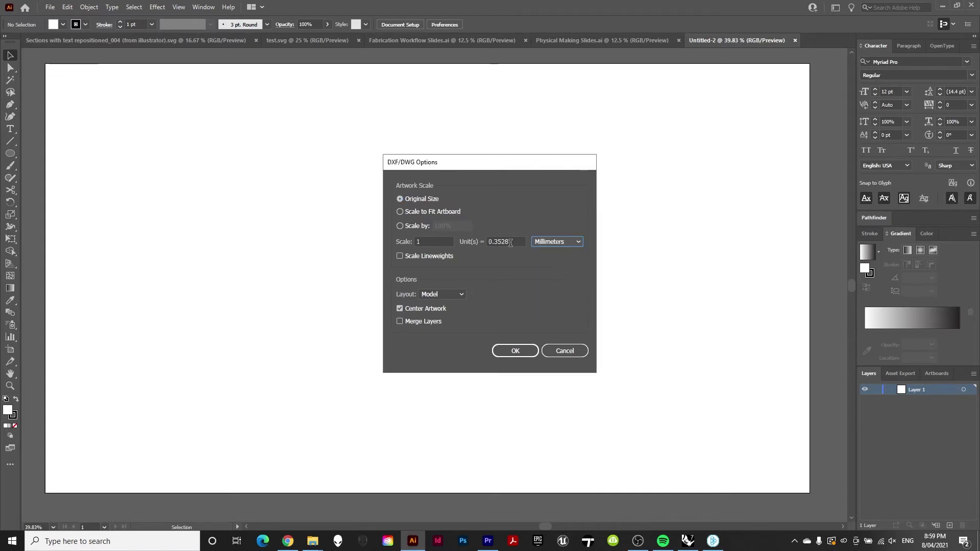
pyautogui.moveTo(512, 241); pyautogui.dragTo(462, 241)
pyautogui.write('1')
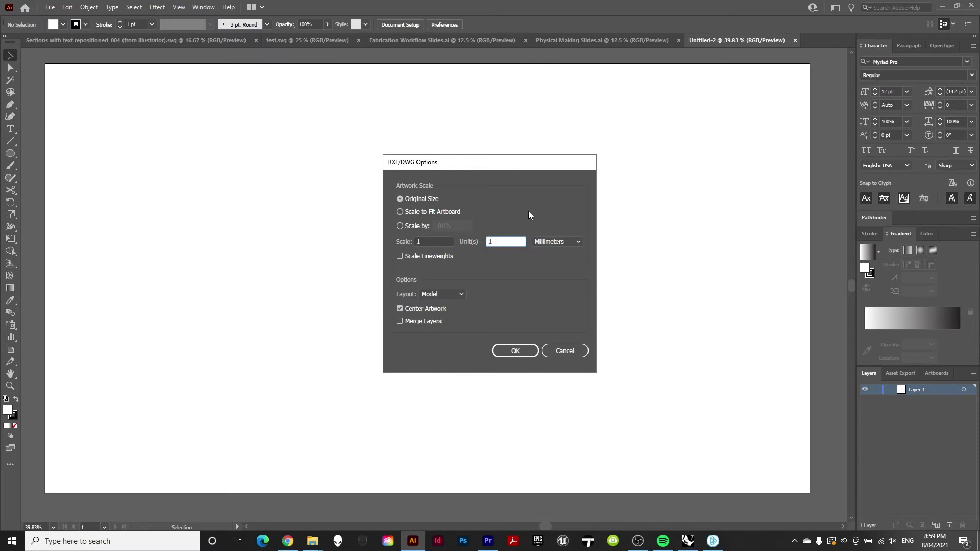
pyautogui.click(439, 241)
pyautogui.click(506, 242)
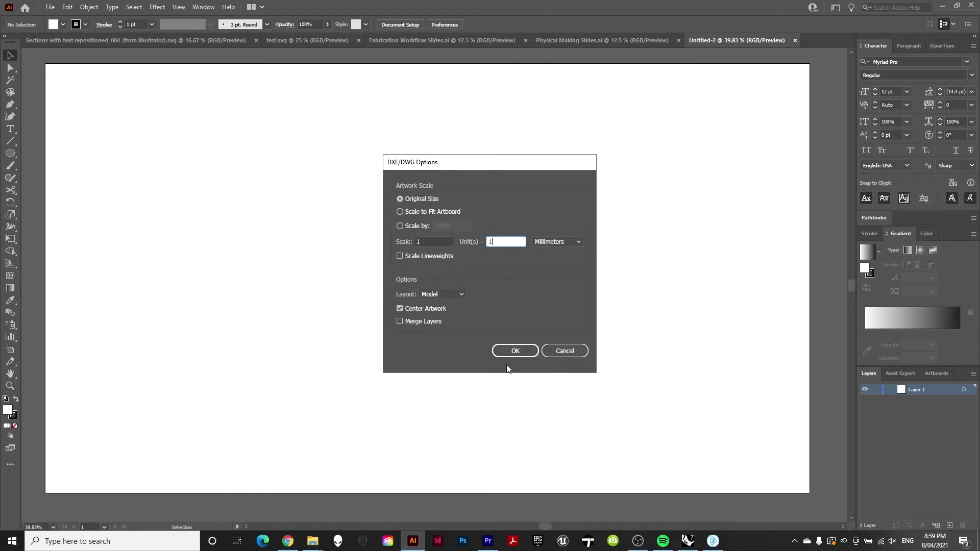
pyautogui.click(512, 351)
pyautogui.click(516, 352)
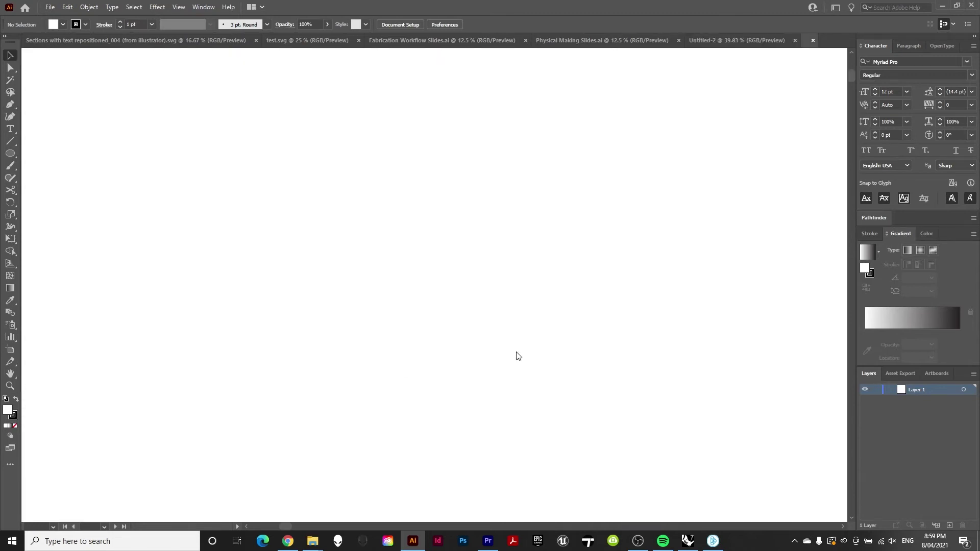
# Step: Examine the extents of the imported Y Columns Array artwork in relation to the artboard
pyautogui.keyDown('alt'); pyautogui.scroll(-5, 476, 267); pyautogui.keyUp('alt')
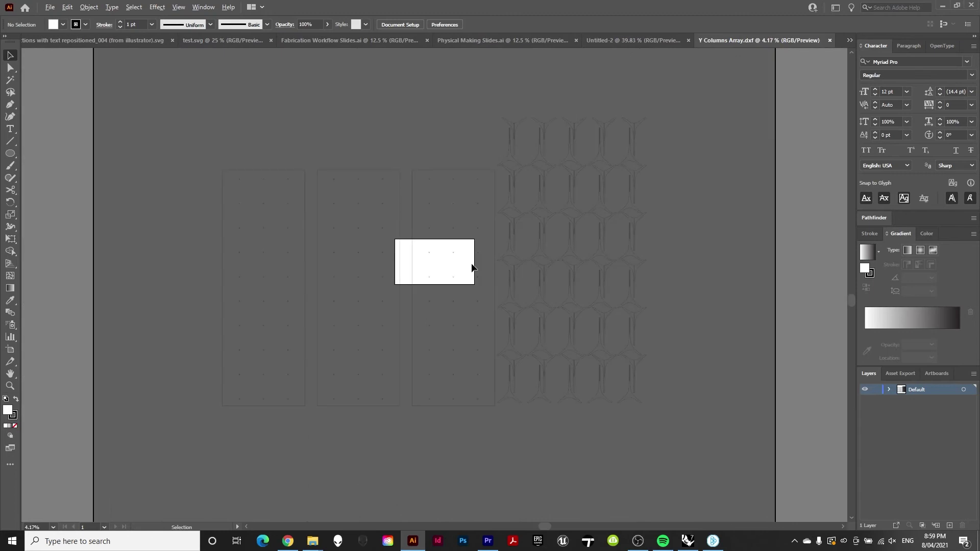
pyautogui.hotkey('ctrl', 'a')
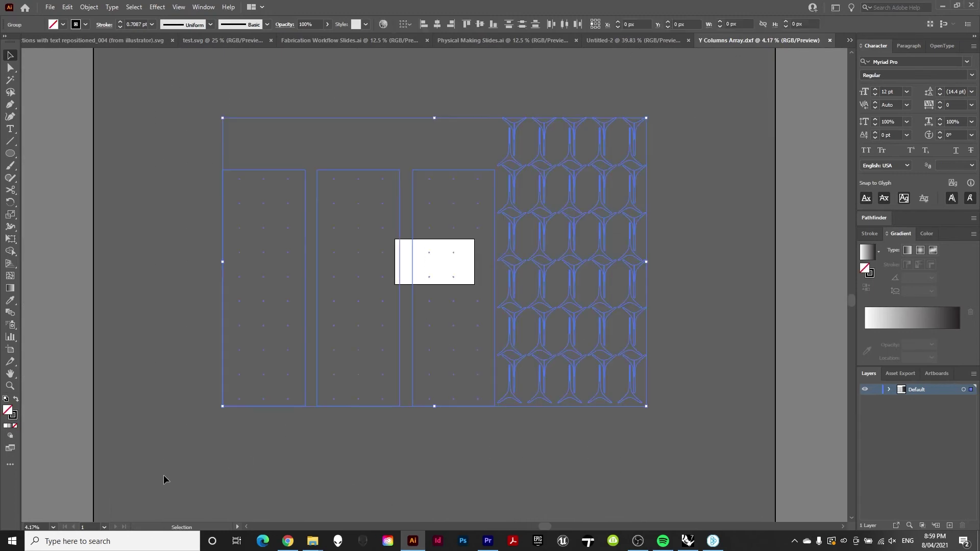
pyautogui.keyDown('alt'); pyautogui.scroll(1, 438, 250); pyautogui.keyUp('alt')
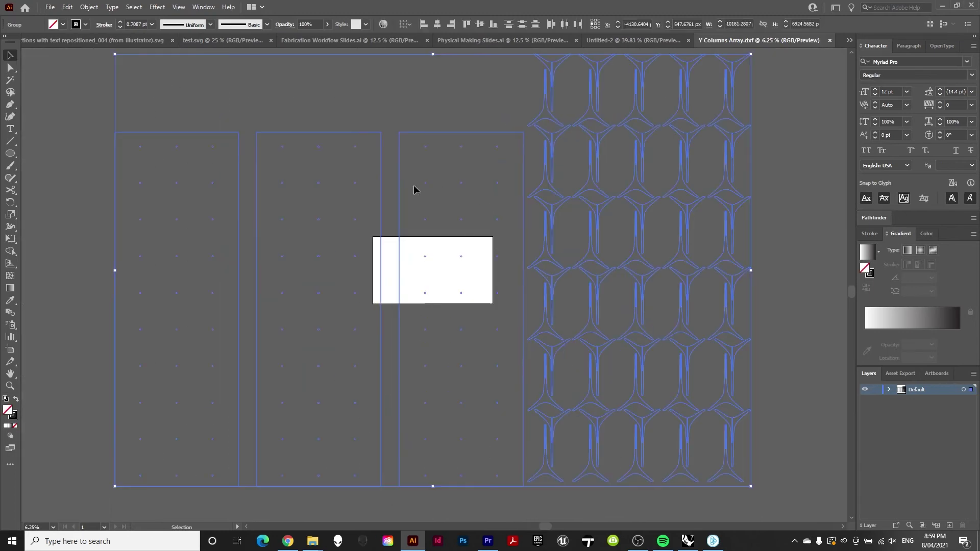
pyautogui.hotkey('ctrl', '-')
pyautogui.click(589, 137)
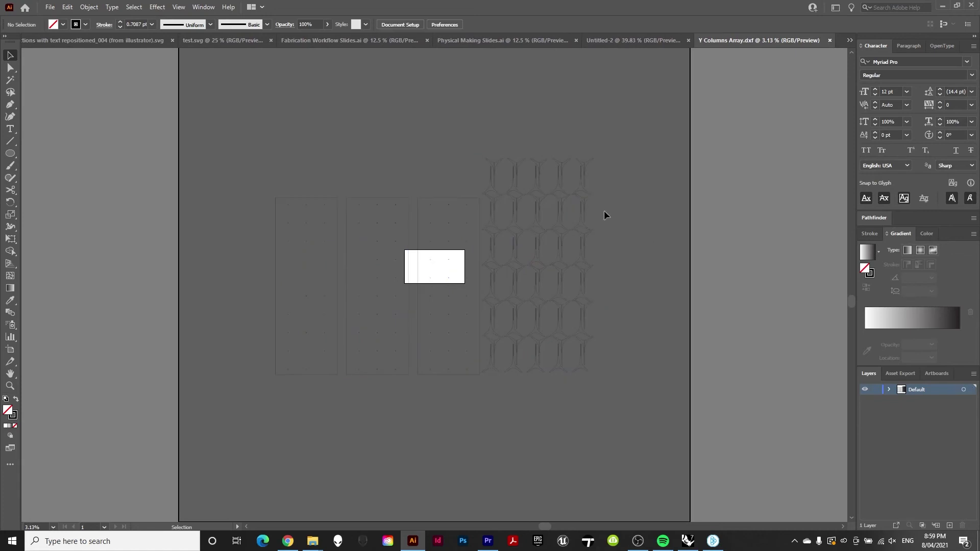
pyautogui.keyDown('alt'); pyautogui.scroll(1, 562, 163); pyautogui.keyUp('alt')
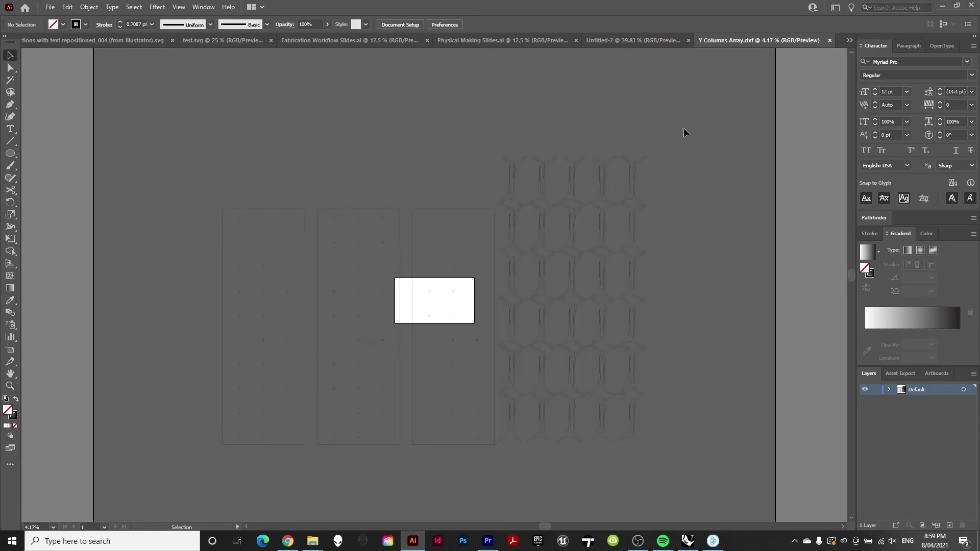
pyautogui.hotkey('ctrl', 'a')
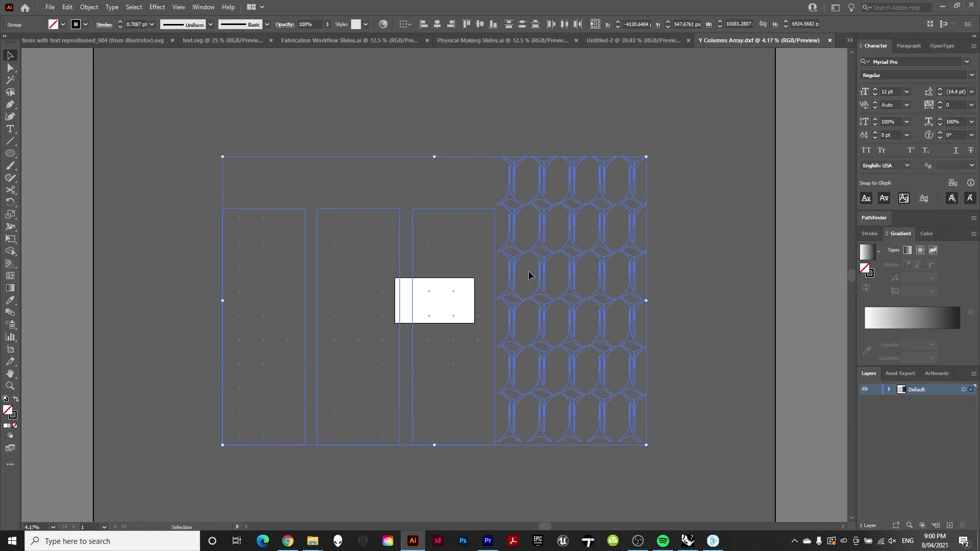
pyautogui.click(694, 310)
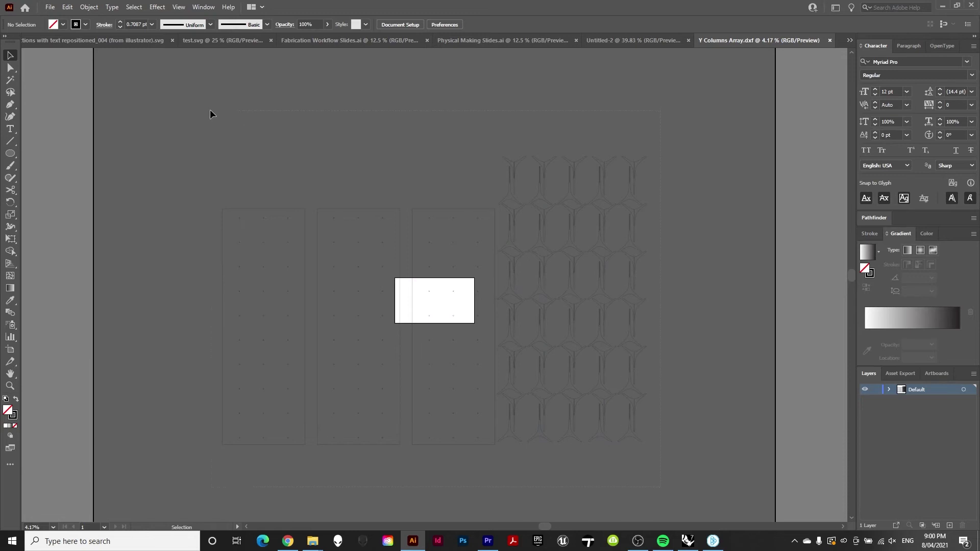
# Step: Set the stroke color of all the imported artwork to red (FF0000)
pyautogui.hotkey('ctrl', 'a')
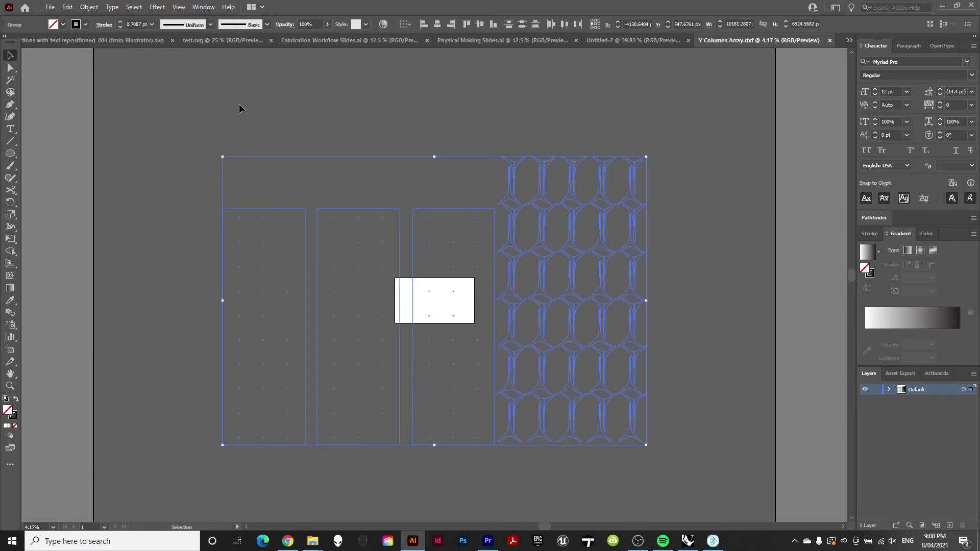
pyautogui.click(87, 25)
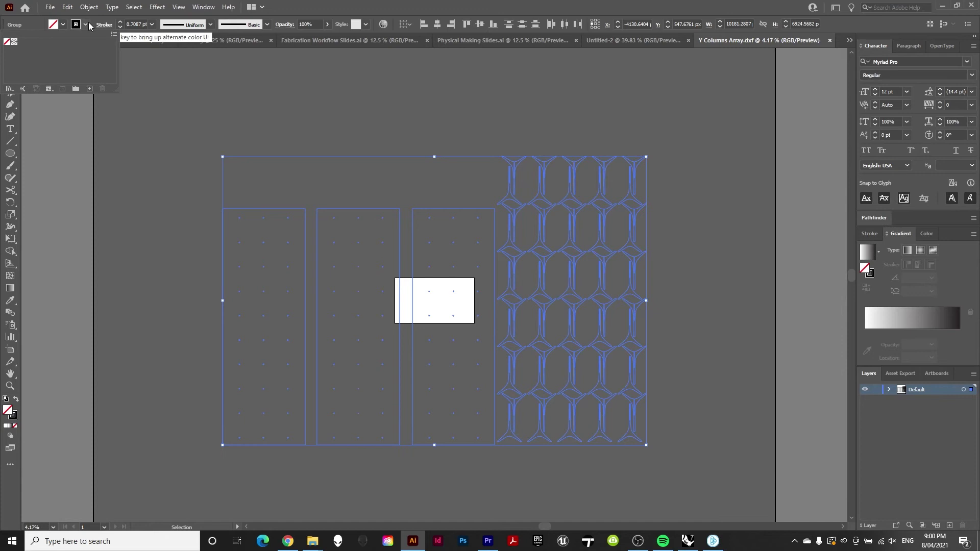
pyautogui.click(207, 106)
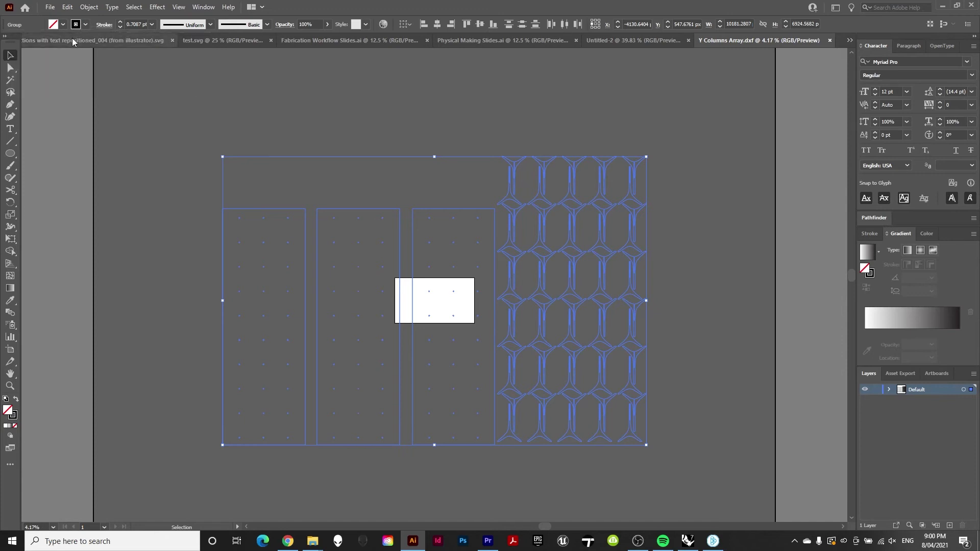
pyautogui.click(14, 419)
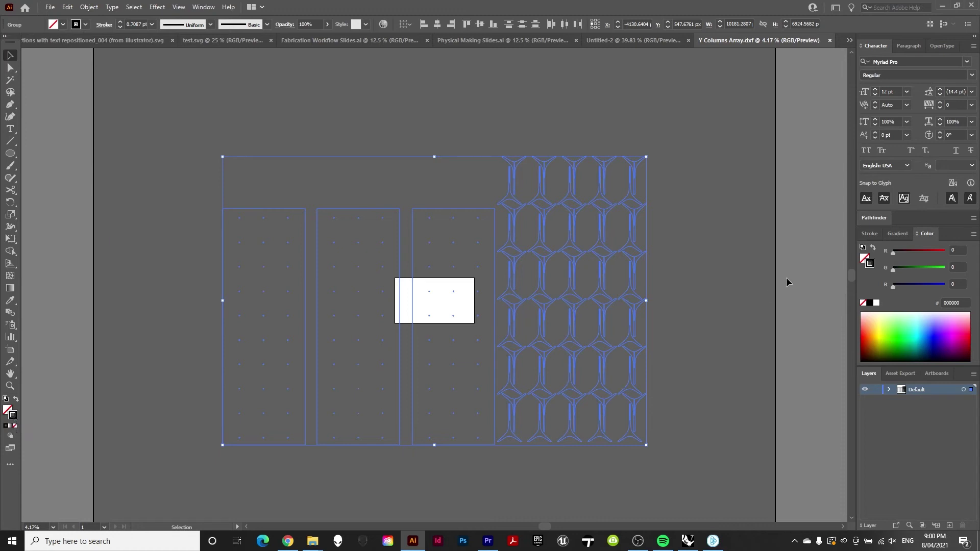
pyautogui.moveTo(893, 254); pyautogui.dragTo(945, 254)
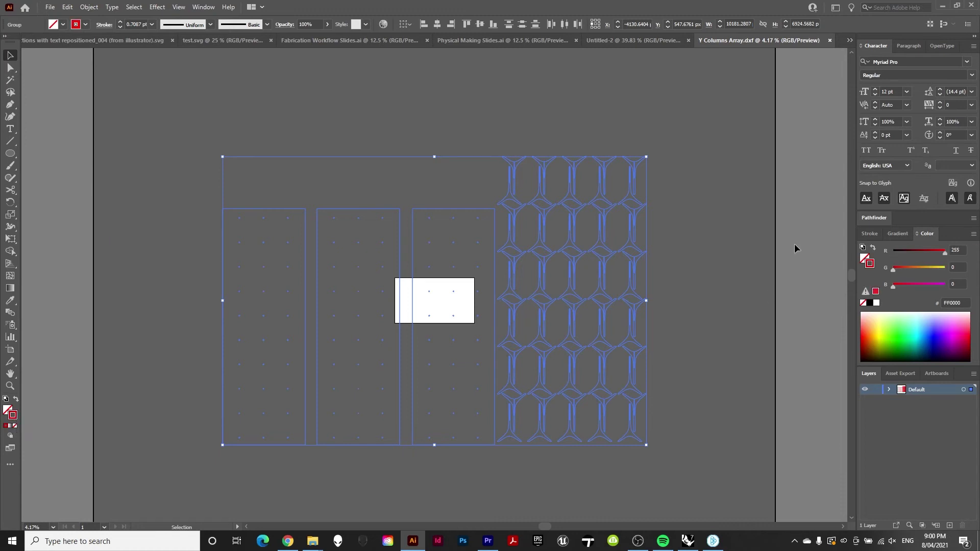
pyautogui.click(707, 253)
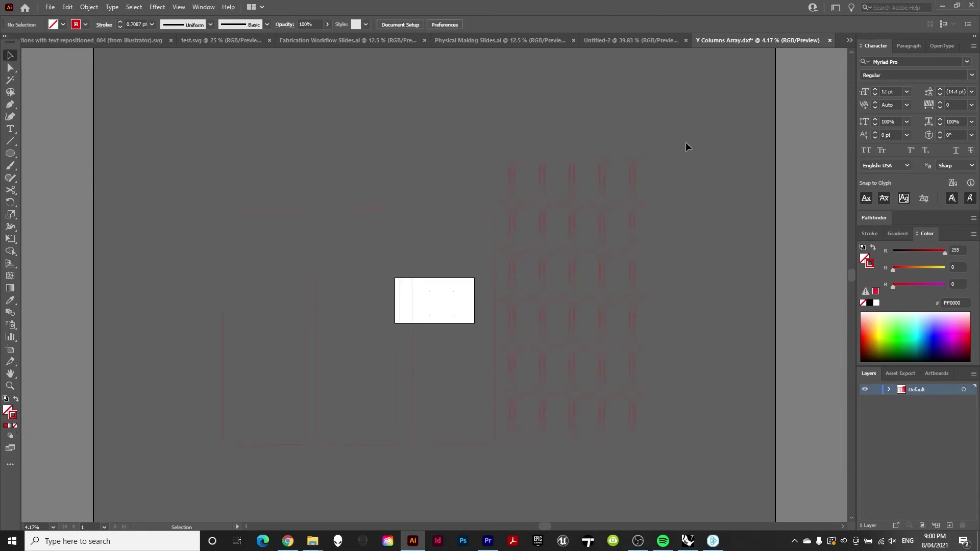
# Step: Examine the red linework of the column profiles and panels up close and as a whole
pyautogui.moveTo(197, 480); pyautogui.dragTo(680, 310)
pyautogui.click(642, 210)
pyautogui.scroll(2, 643, 210)
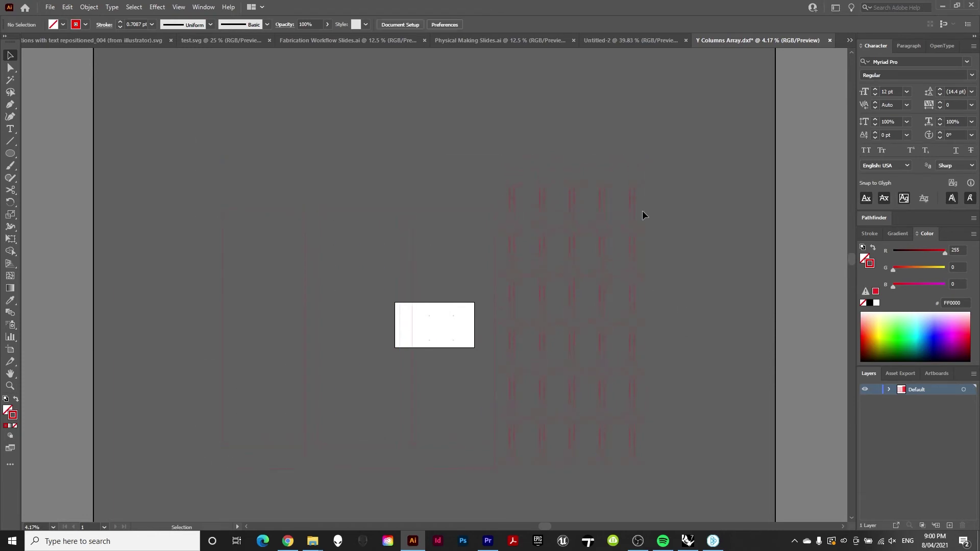
pyautogui.keyDown('alt'); pyautogui.scroll(2, 646, 270); pyautogui.keyUp('alt')
pyautogui.keyDown('alt'); pyautogui.scroll(3, 646, 271); pyautogui.keyUp('alt')
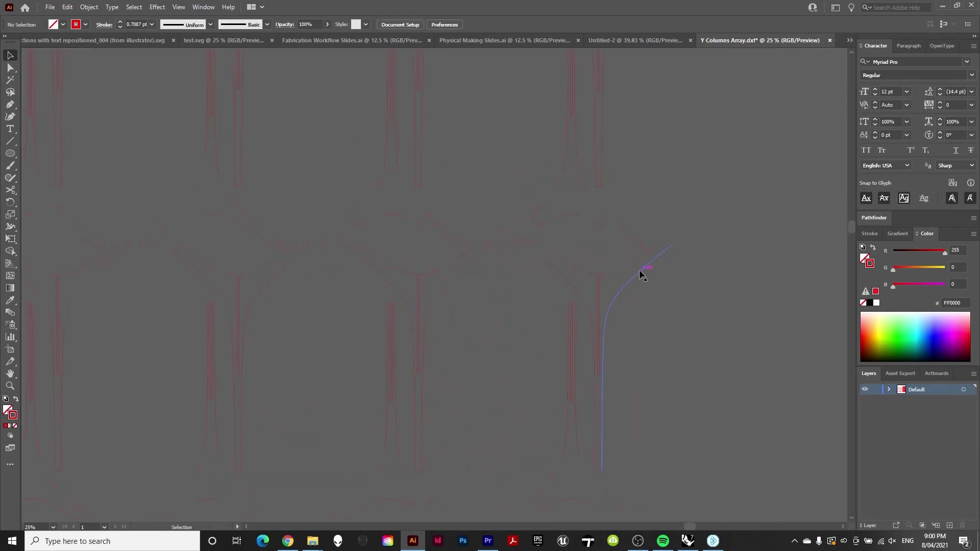
pyautogui.click(639, 269)
pyautogui.press('Delete')
pyautogui.keyDown('alt'); pyautogui.scroll(-4, 608, 209); pyautogui.keyUp('alt')
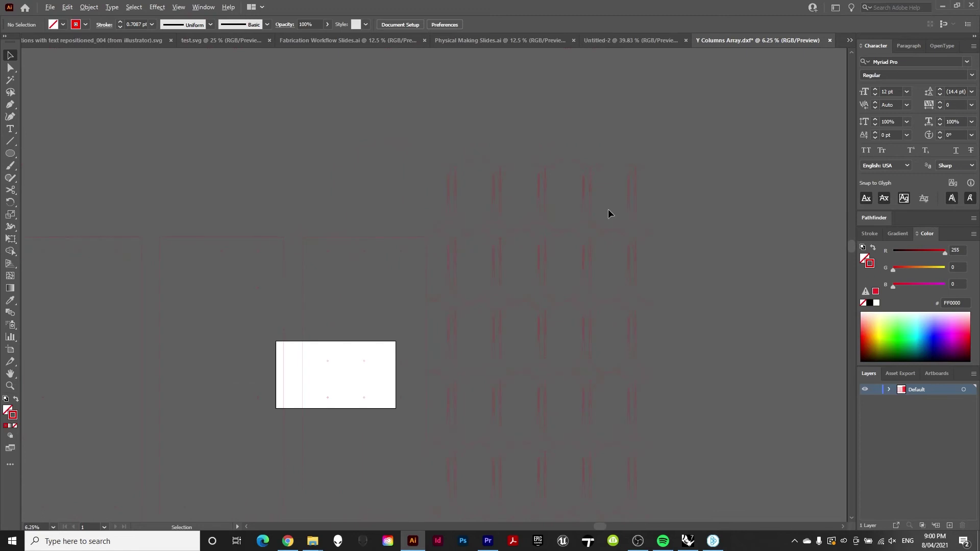
pyautogui.keyDown('alt'); pyautogui.scroll(-1, 506, 160); pyautogui.keyUp('alt')
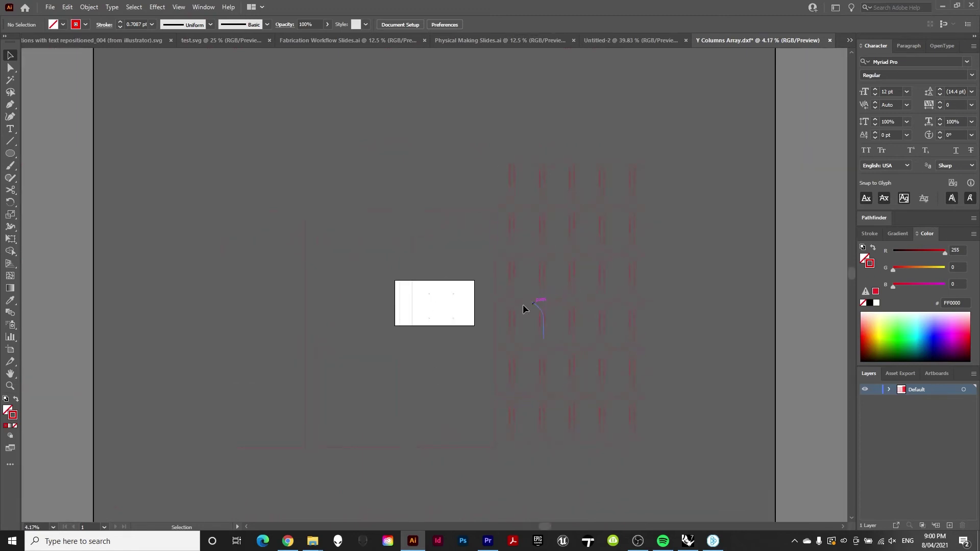
pyautogui.keyDown('alt'); pyautogui.scroll(-1, 434, 184); pyautogui.keyUp('alt')
pyautogui.keyDown('alt'); pyautogui.scroll(2, 401, 353); pyautogui.keyUp('alt')
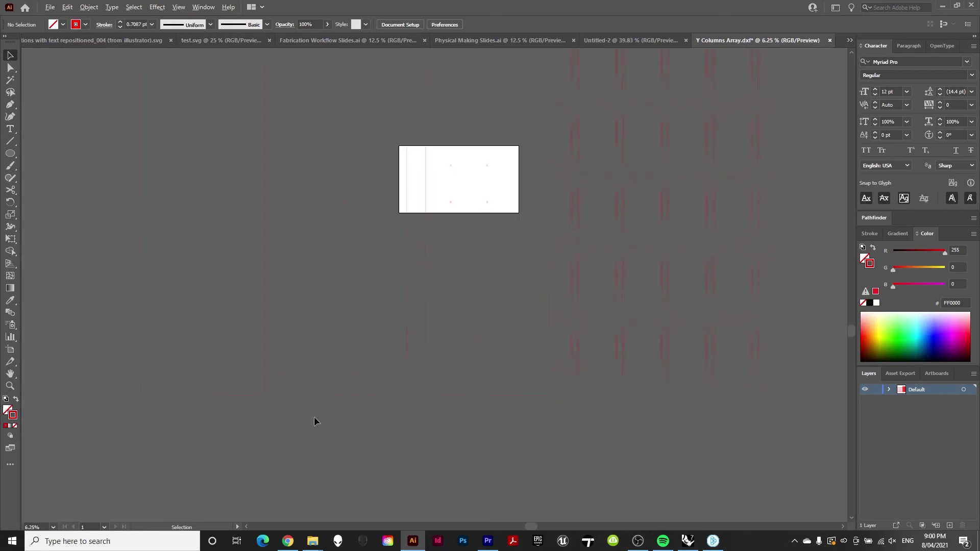
pyautogui.keyDown('alt'); pyautogui.scroll(-1, 314, 418); pyautogui.keyUp('alt')
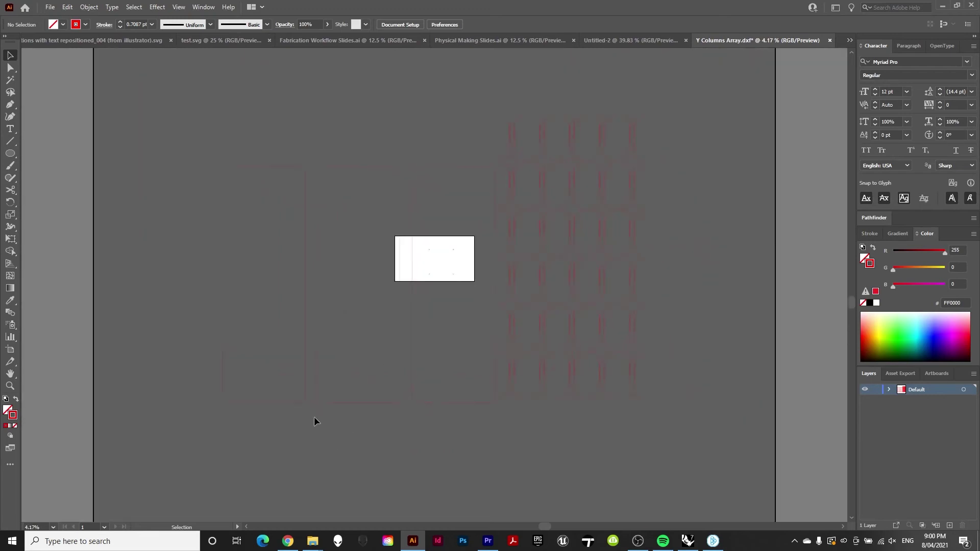
# Step: Enlarge the artboard to about 11226 by 8154 px so it encloses all three panels and the column profiles
pyautogui.click(10, 349)
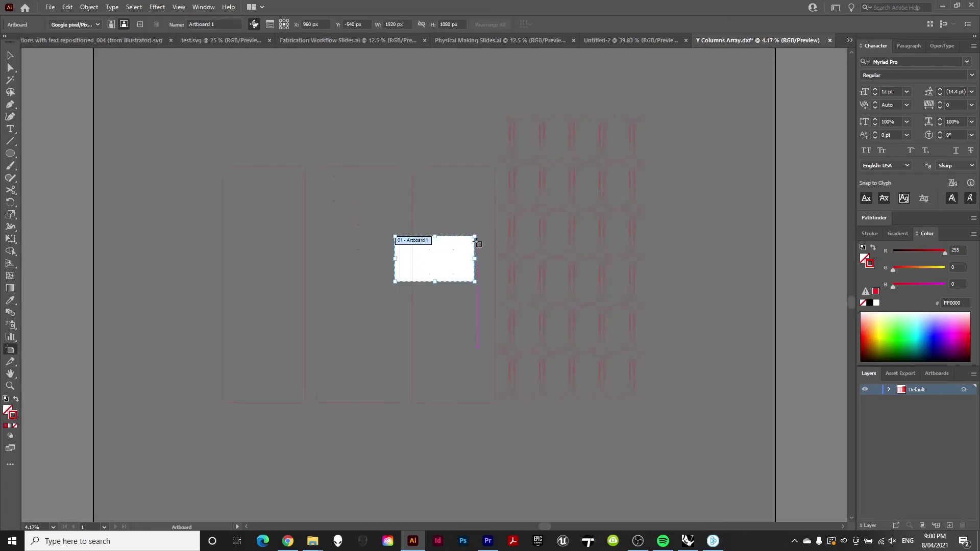
pyautogui.moveTo(475, 237); pyautogui.dragTo(664, 95)
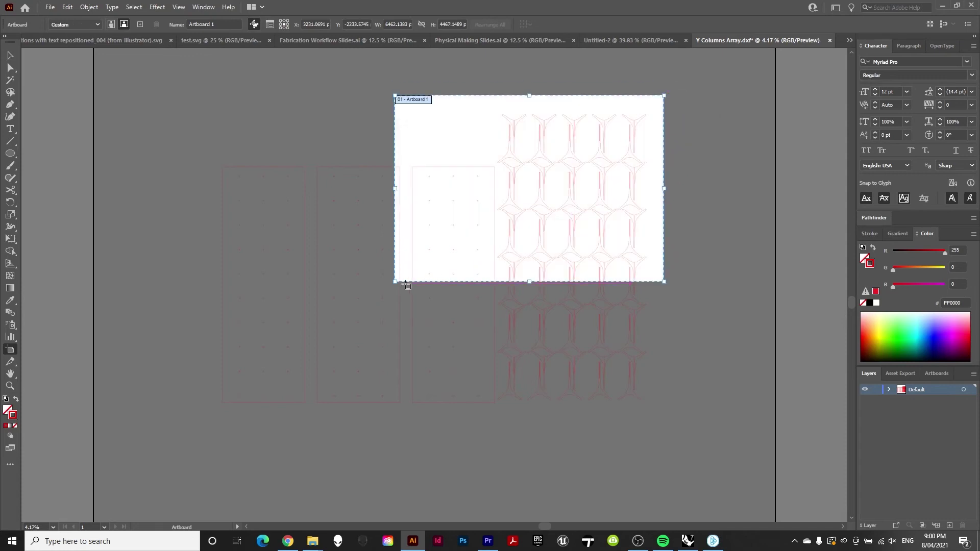
pyautogui.moveTo(407, 282); pyautogui.dragTo(208, 436)
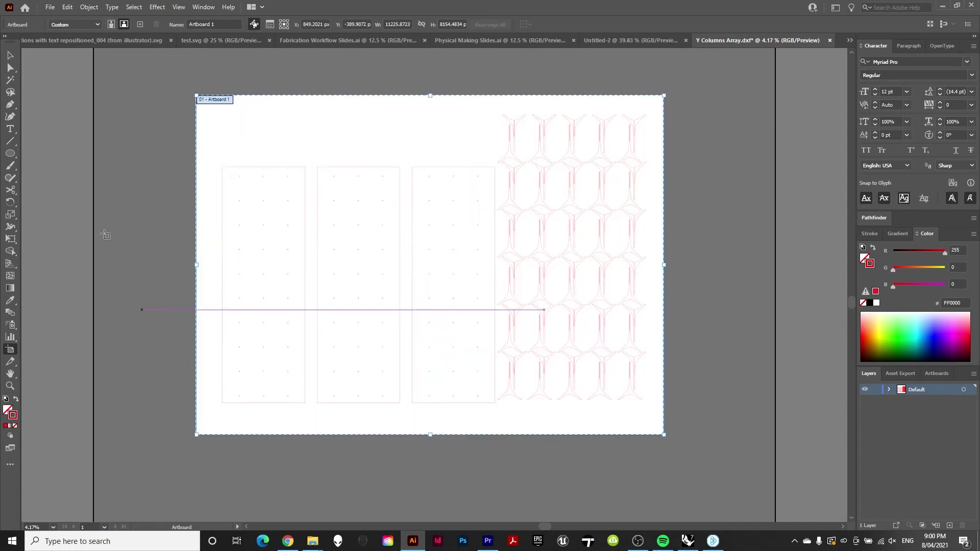
pyautogui.click(10, 55)
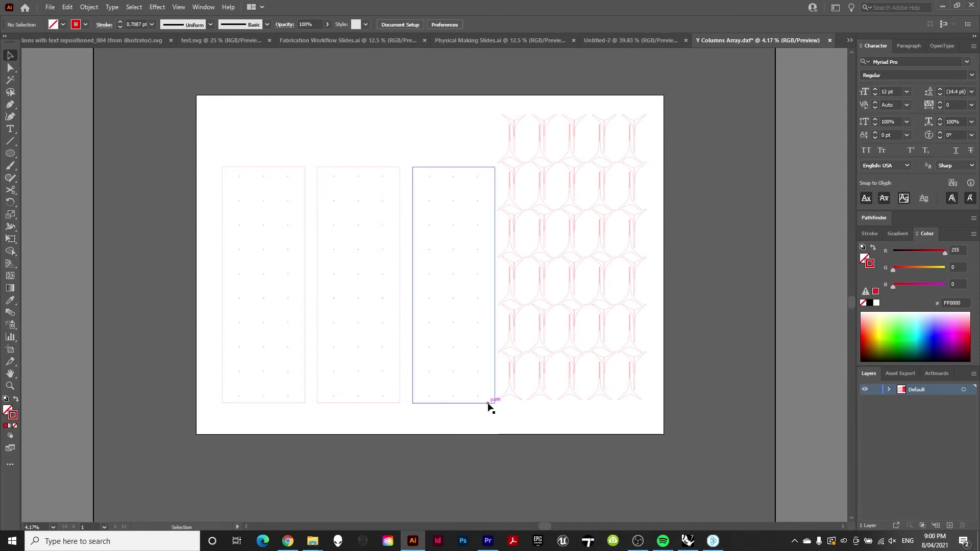
# Step: Add a two-line text below the third panel with the author's name above "Second Year Presentation Model"
pyautogui.keyDown('alt'); pyautogui.scroll(5, 487, 405); pyautogui.keyUp('alt')
pyautogui.keyDown('alt'); pyautogui.scroll(2, 482, 405); pyautogui.keyUp('alt')
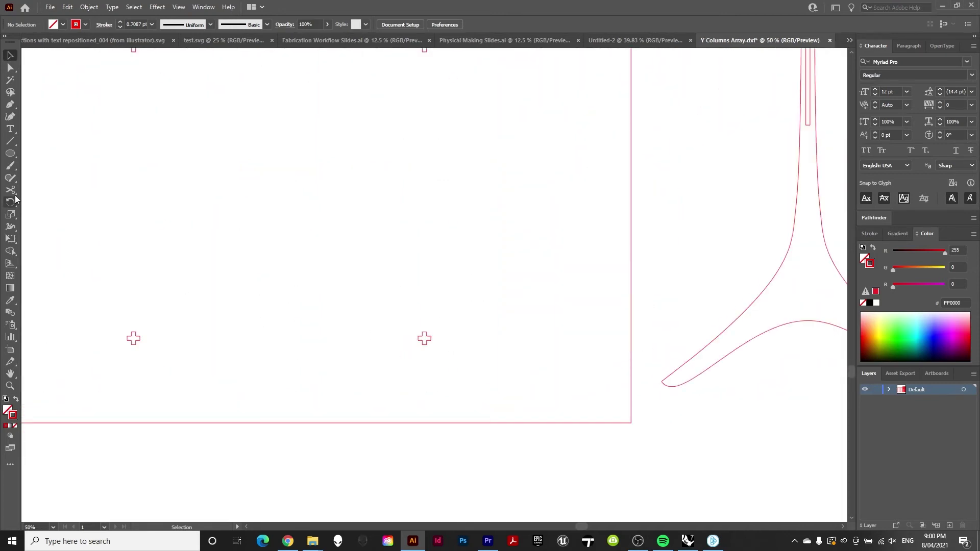
pyautogui.click(10, 129)
pyautogui.scroll(-1, 350, 379)
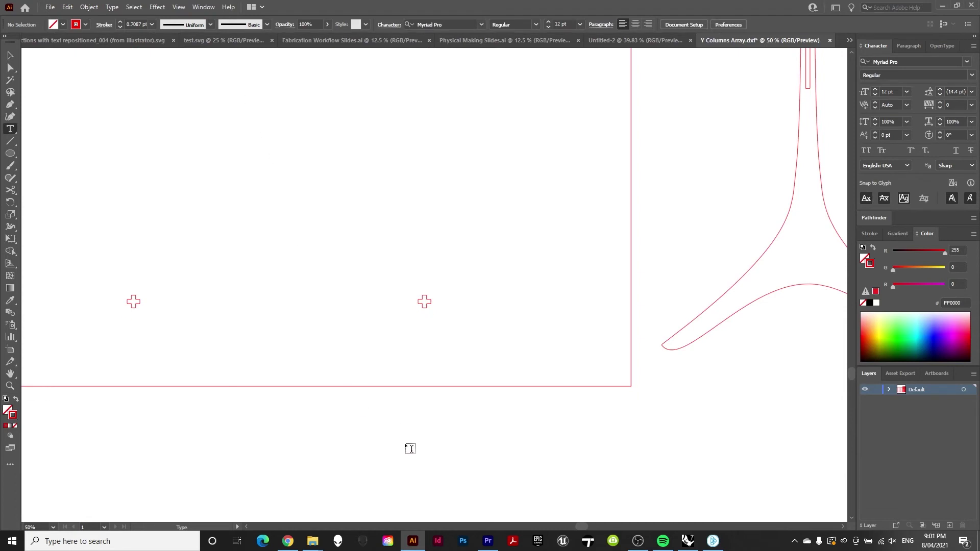
pyautogui.click(393, 453)
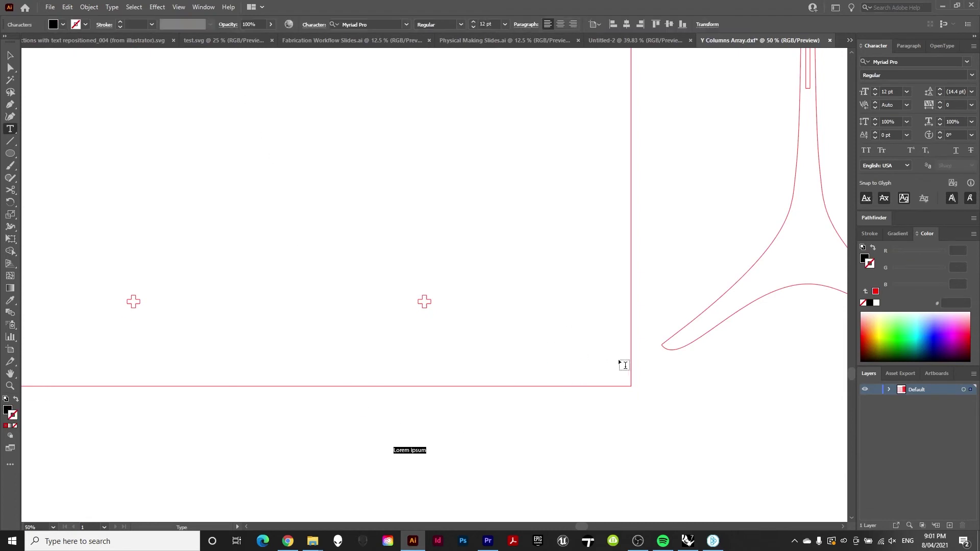
pyautogui.write('Second Yea')
pyautogui.write('r Presentation')
pyautogui.write(' NM')
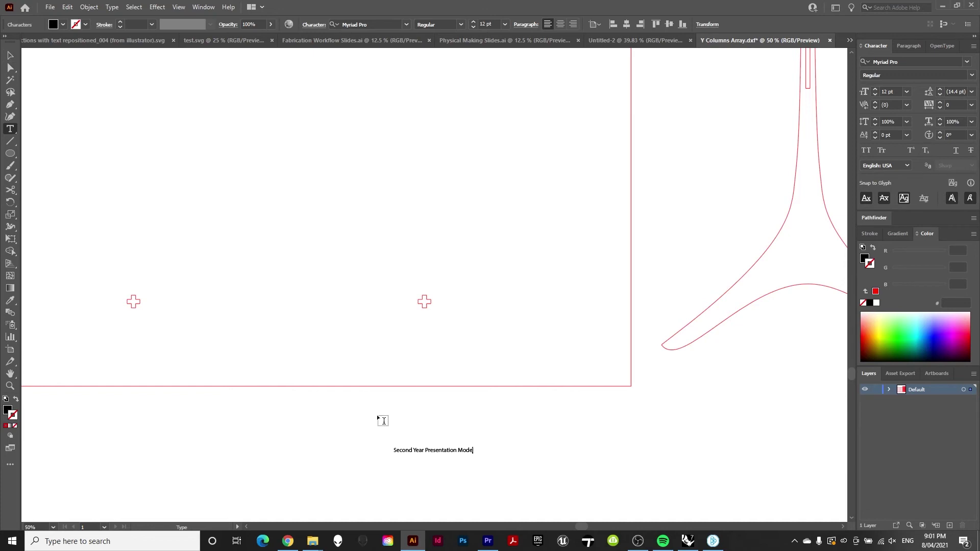
pyautogui.write('Chris Mewburn')
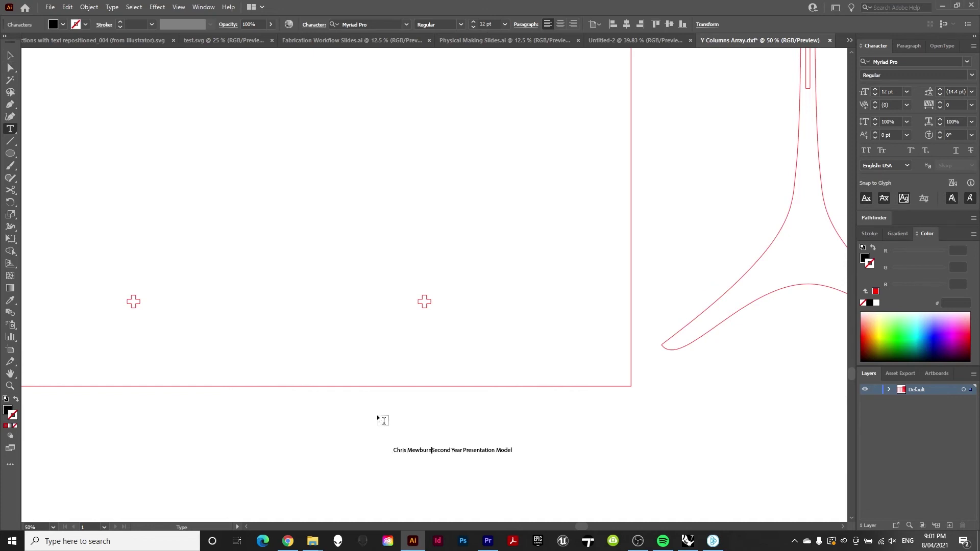
pyautogui.press('Return')
pyautogui.click(11, 55)
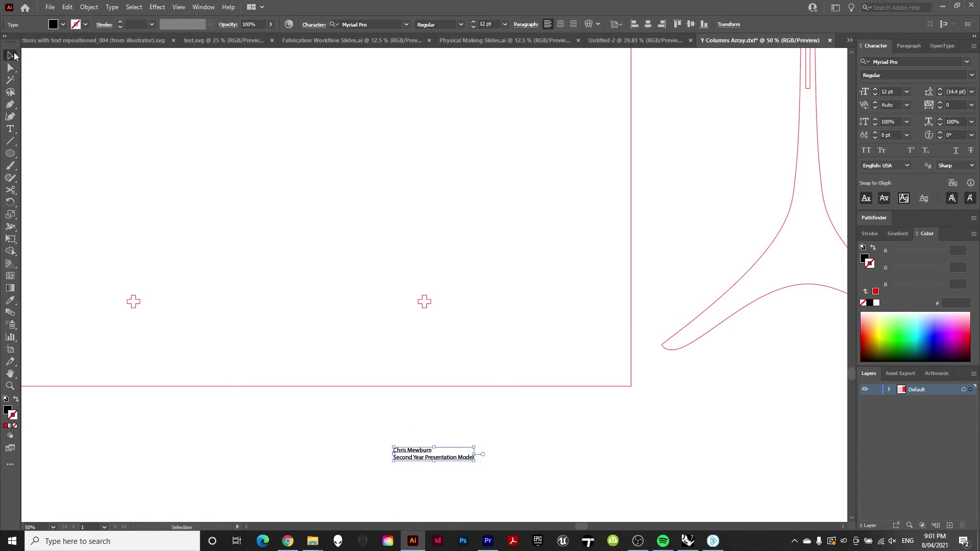
# Step: Set the label's font to Futura PT Book and move it inside the third panel's lower-right corner
pyautogui.click(406, 24)
pyautogui.write('futu')
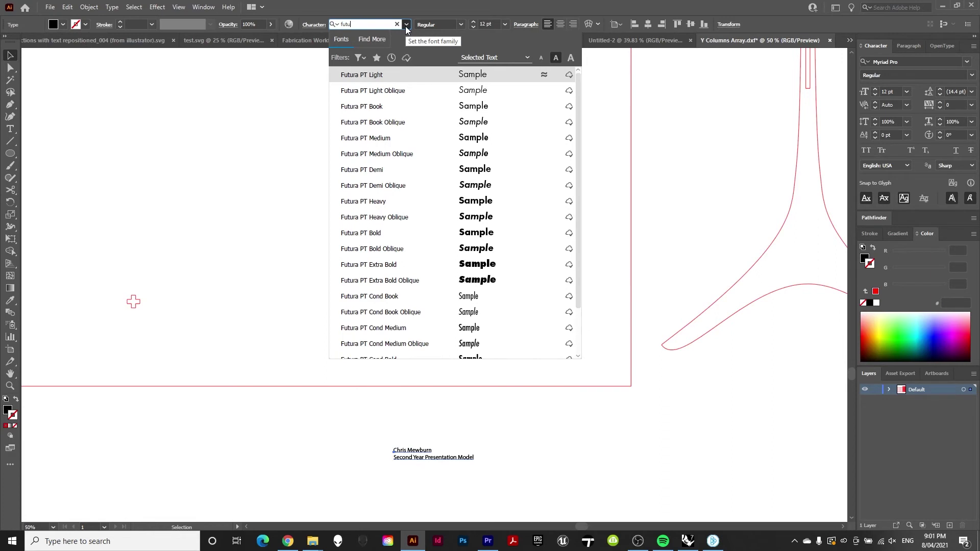
pyautogui.press('Down')
pyautogui.press('Down')
pyautogui.press('Return')
pyautogui.moveTo(446, 458); pyautogui.dragTo(572, 370)
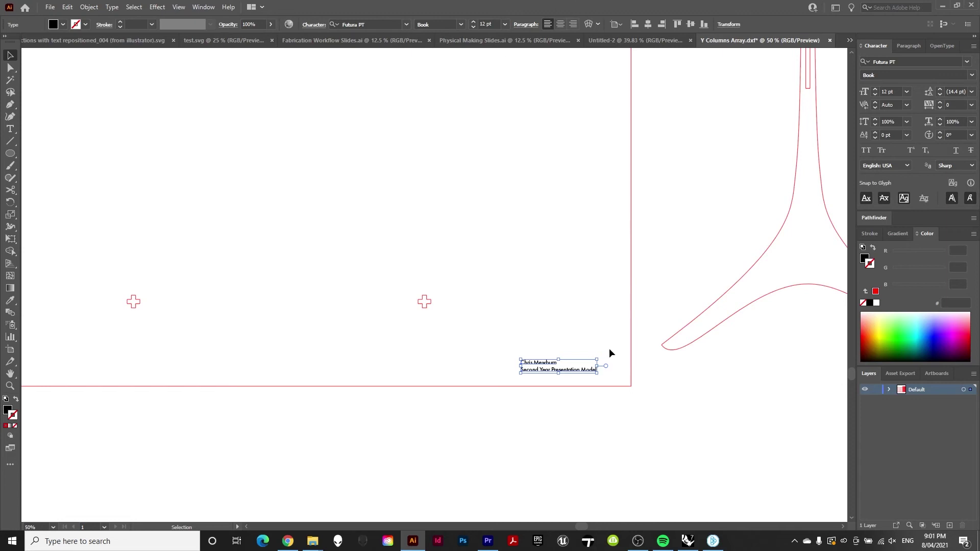
# Step: Set the font size of the "Second Year Presentation Model" line to 9 pt
pyautogui.keyDown('alt'); pyautogui.scroll(4, 608, 353); pyautogui.keyUp('alt')
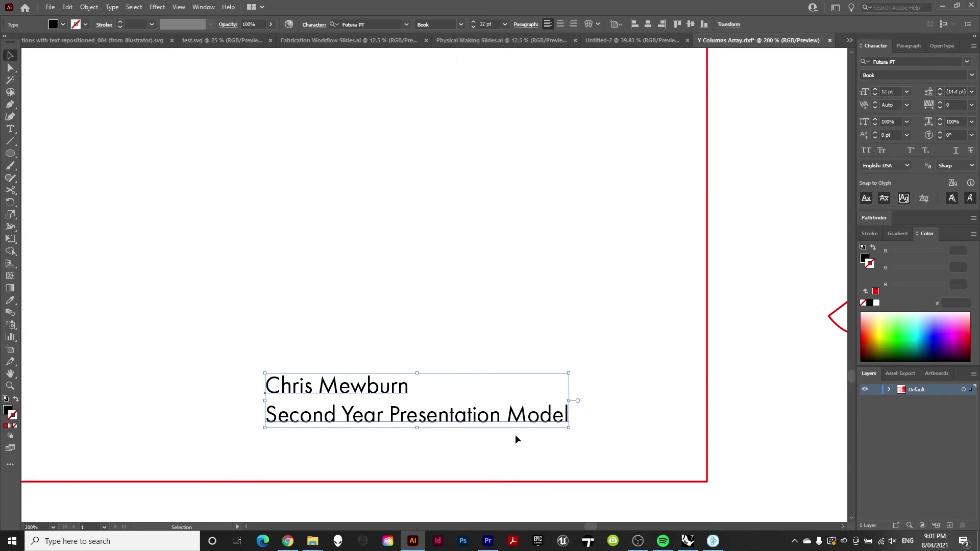
pyautogui.doubleClick(560, 416)
pyautogui.click(575, 416)
pyautogui.press('BackSpace')
pyautogui.moveTo(569, 416); pyautogui.dragTo(236, 408)
pyautogui.click(491, 22)
pyautogui.write('9')
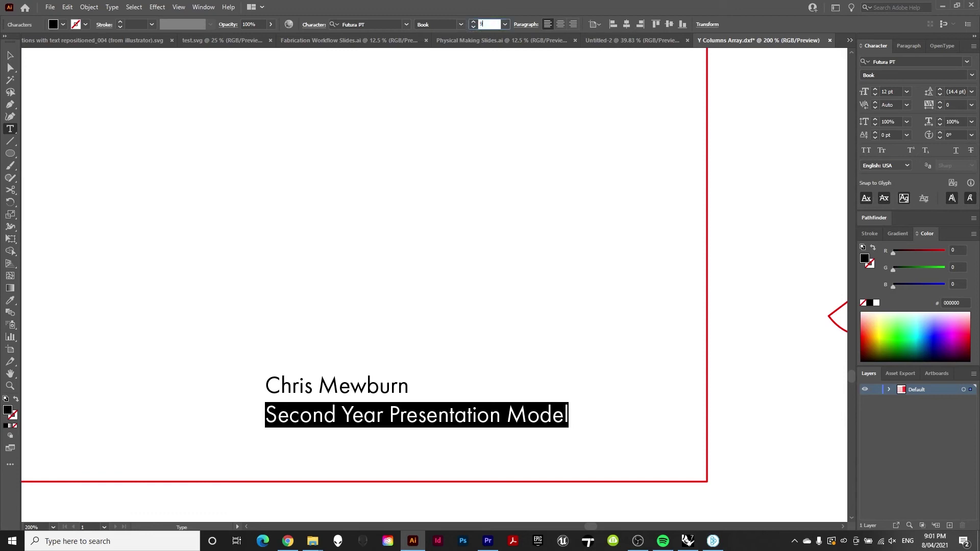
pyautogui.press('Return')
# Step: Set the font size of the label's author-name line to 14 pt
pyautogui.click(398, 387)
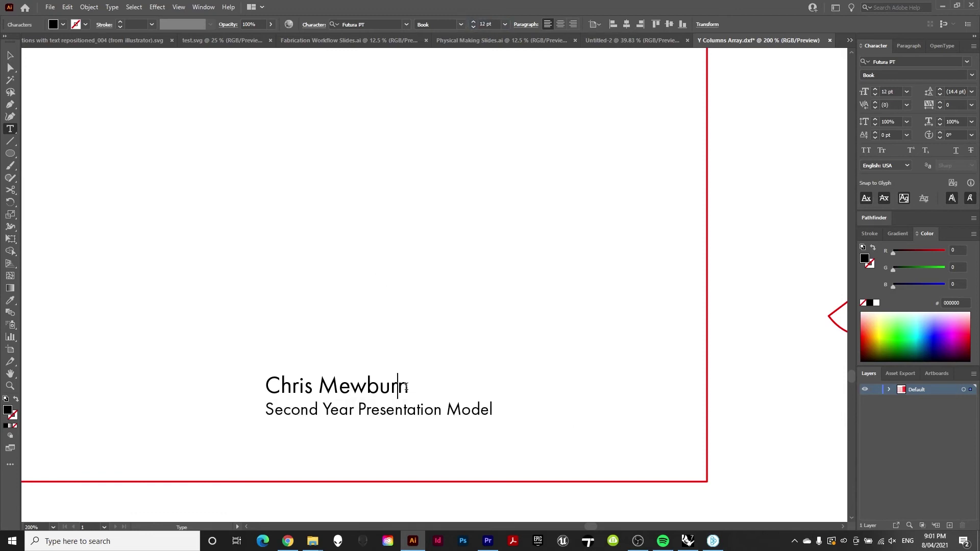
pyautogui.moveTo(408, 386); pyautogui.dragTo(197, 352)
pyautogui.click(489, 24)
pyautogui.write('14')
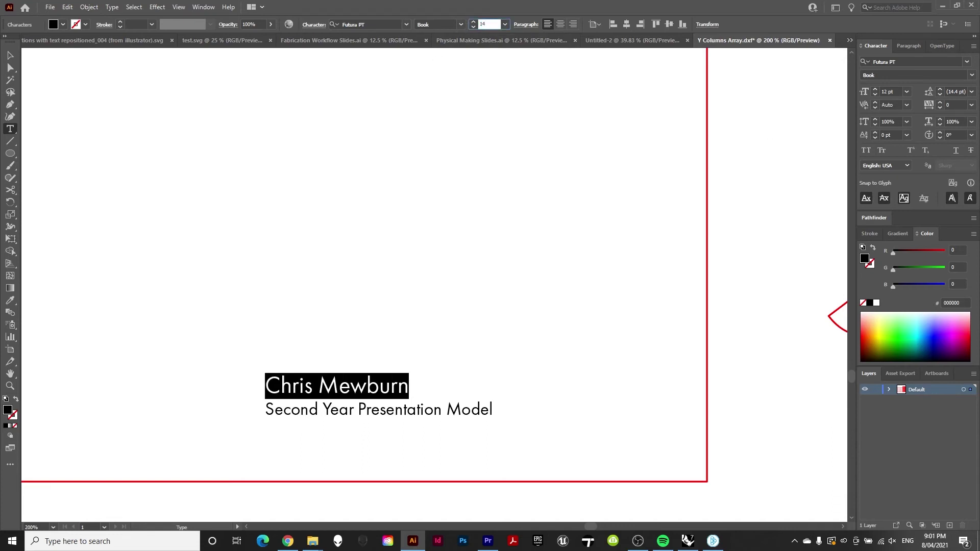
pyautogui.press('Return')
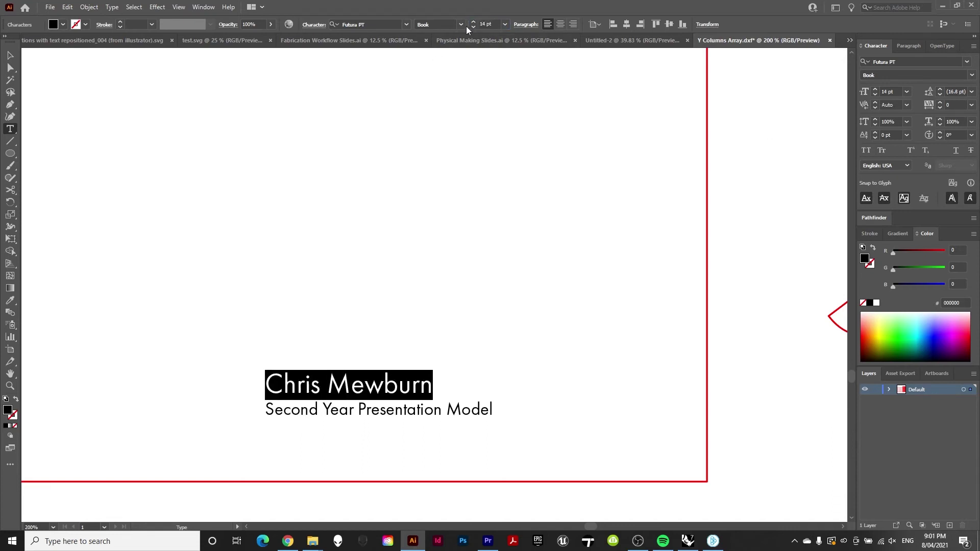
# Step: Move the two-line label into the third panel's lower-left corner and deselect it
pyautogui.click(11, 54)
pyautogui.keyDown('alt'); pyautogui.scroll(-5, 632, 274); pyautogui.keyUp('alt')
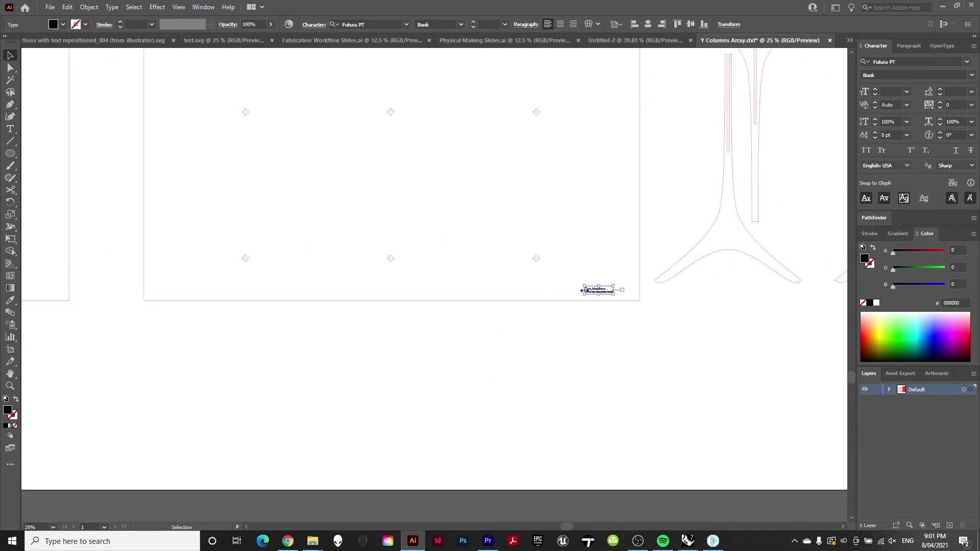
pyautogui.moveTo(586, 290); pyautogui.dragTo(278, 291)
pyautogui.keyDown('alt'); pyautogui.scroll(5, 148, 287); pyautogui.keyUp('alt')
pyautogui.hotkey('ctrl', 'shift', 'a')
pyautogui.keyDown('alt'); pyautogui.scroll(-3, 276, 276); pyautogui.keyUp('alt')
pyautogui.keyDown('alt'); pyautogui.scroll(-3, 286, 326); pyautogui.keyUp('alt')
pyautogui.keyDown('alt'); pyautogui.scroll(5, 287, 308); pyautogui.keyUp('alt')
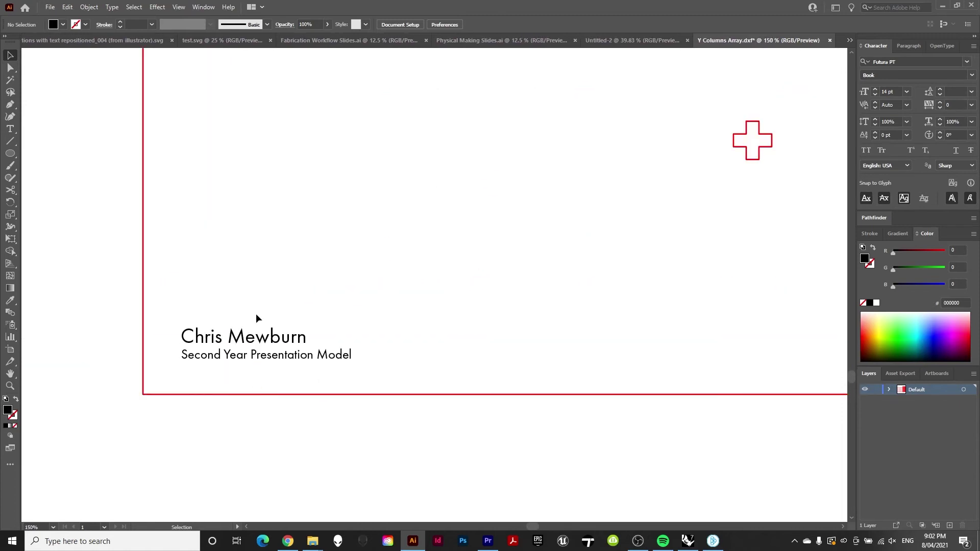
# Step: Convert the two-line label's text into outlines
pyautogui.click(266, 346)
pyautogui.rightClick(266, 346)
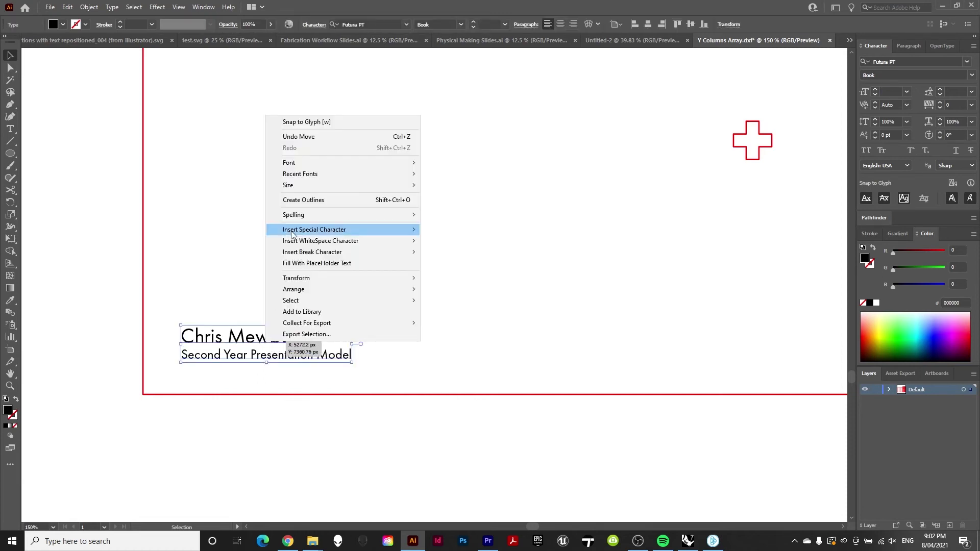
pyautogui.click(302, 198)
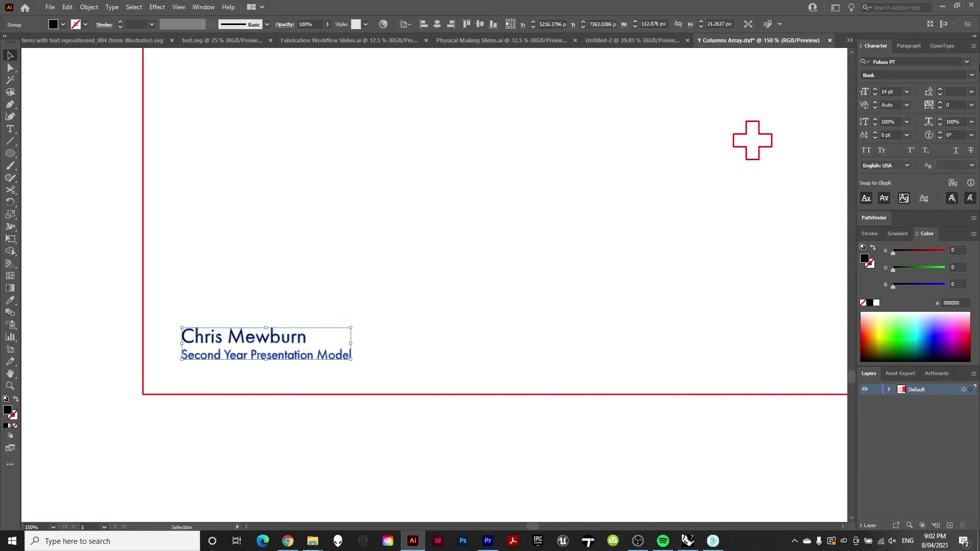
# Step: Reveal the Pathfinder options and draw two overlapping black rectangles beside the label, together spanning about 141 by 126 px
pyautogui.click(877, 219)
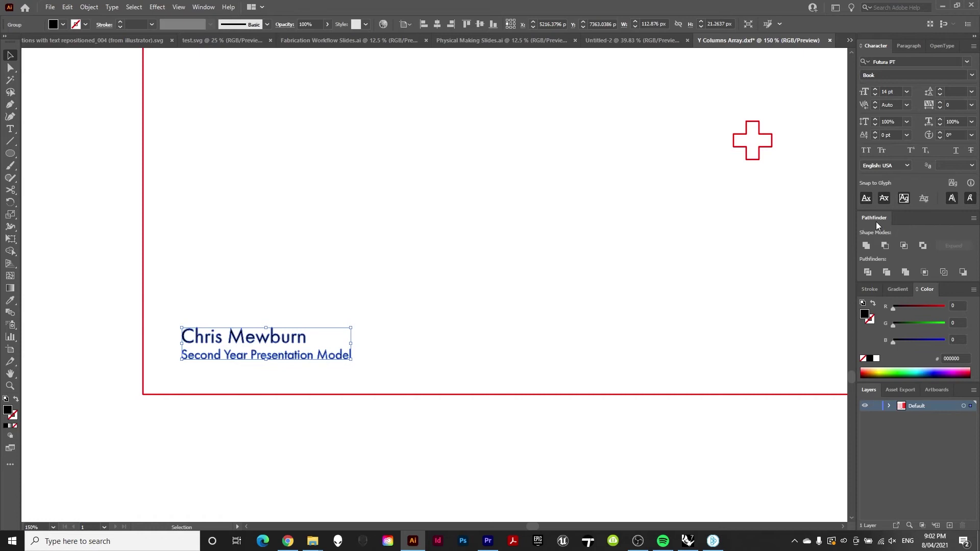
pyautogui.click(196, 8)
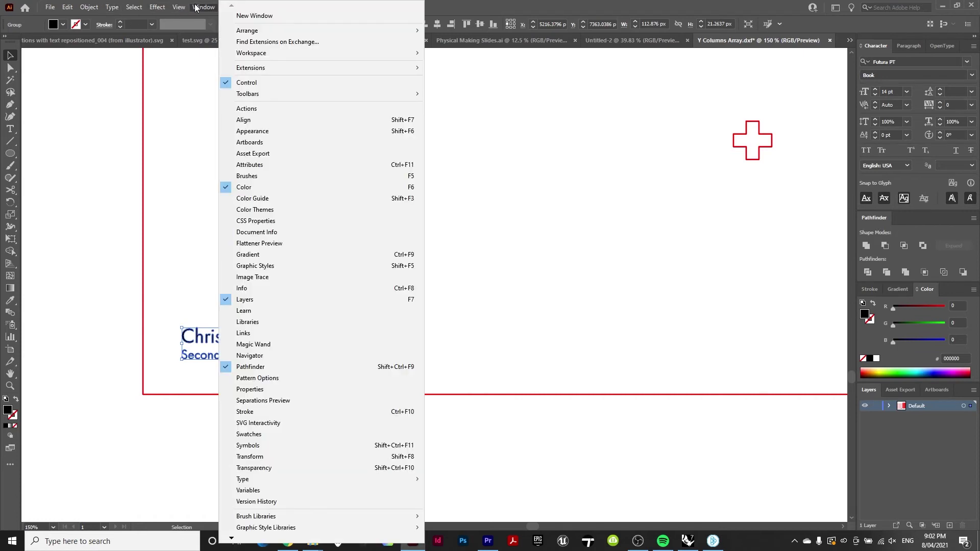
pyautogui.click(625, 342)
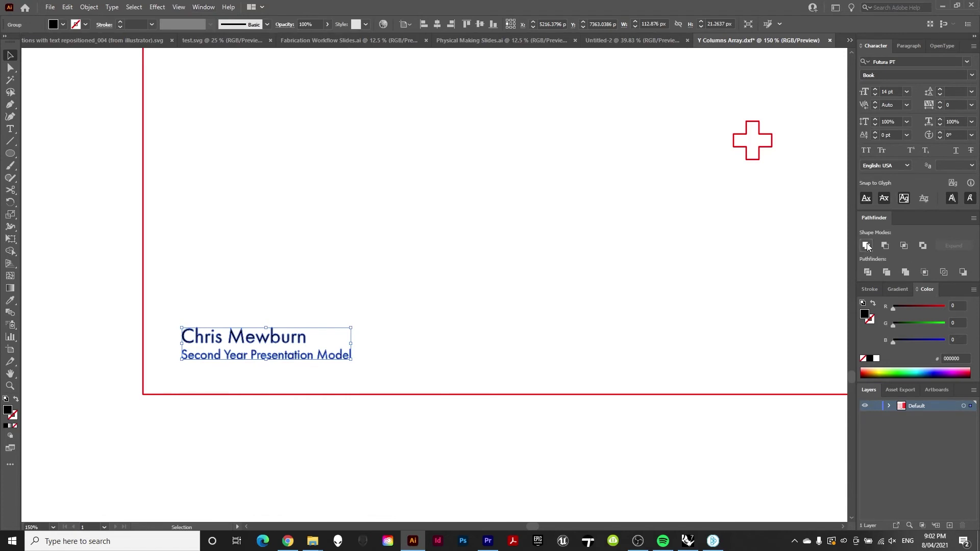
pyautogui.click(451, 335)
pyautogui.press('m')
pyautogui.moveTo(384, 201); pyautogui.dragTo(526, 308)
pyautogui.moveTo(595, 274); pyautogui.dragTo(460, 391)
pyautogui.press('v')
pyautogui.keyDown('shift'); pyautogui.click(485, 243); pyautogui.keyUp('shift')
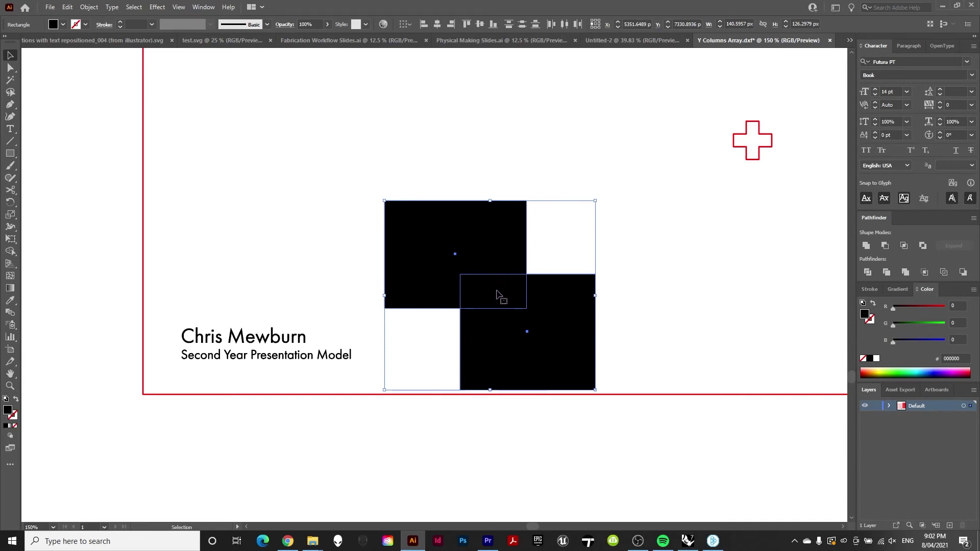
# Step: Unite the two overlapping rectangles into one shape and delete it
pyautogui.moveTo(669, 228); pyautogui.dragTo(451, 359)
pyautogui.click(866, 247)
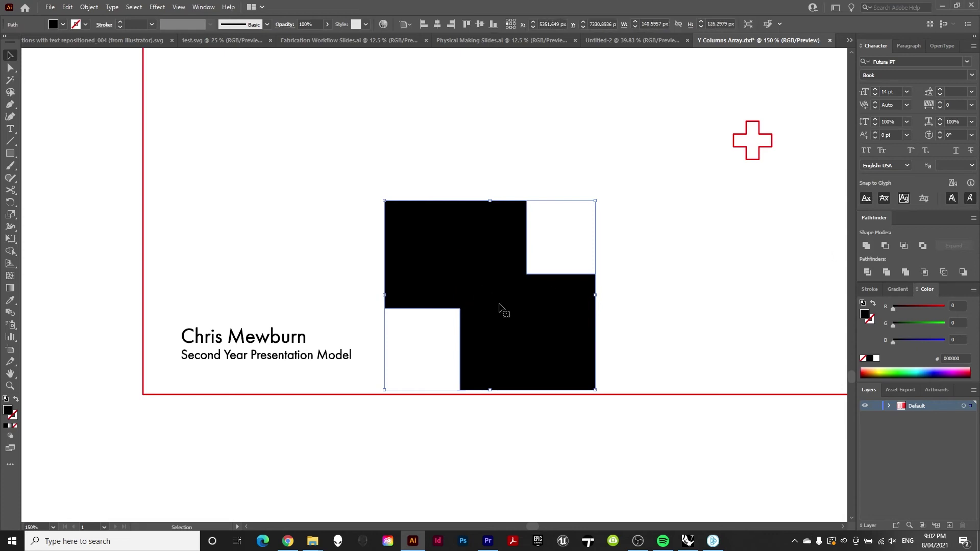
pyautogui.click(669, 263)
pyautogui.moveTo(543, 313); pyautogui.dragTo(490, 215)
pyautogui.hotkey('ctrl', 'shift', 'a')
pyautogui.click(437, 221)
pyautogui.press('Delete')
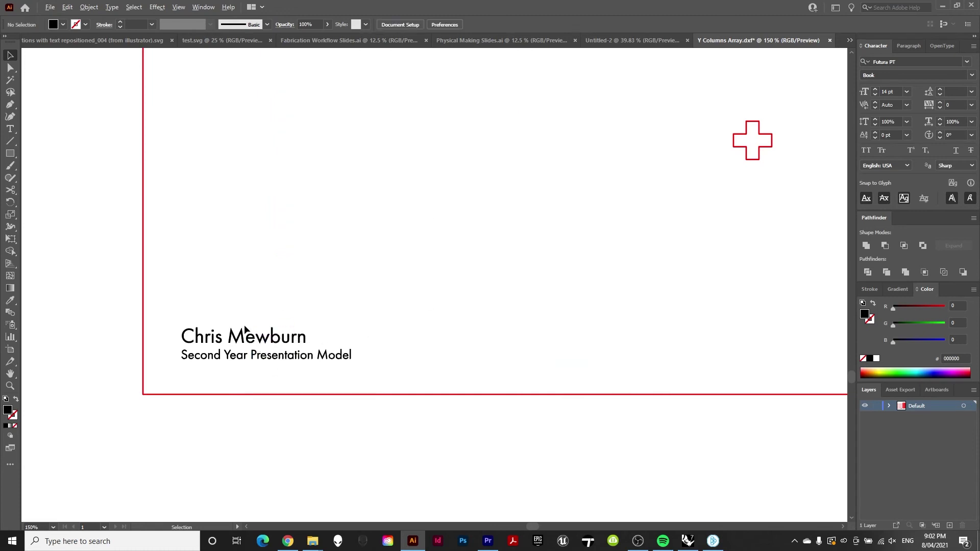
# Step: Swap the outlined label's black fill to a stroke with no fill and set the stroke weight to 0.1 pt
pyautogui.keyDown('alt'); pyautogui.scroll(5, 245, 352); pyautogui.keyUp('alt')
pyautogui.click(326, 249)
pyautogui.keyDown('alt'); pyautogui.scroll(2, 325, 248); pyautogui.keyUp('alt')
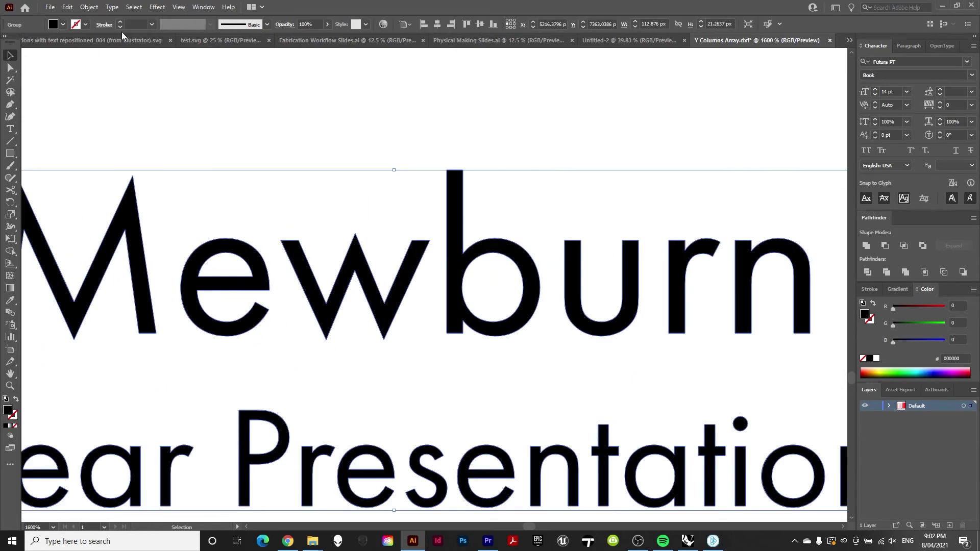
pyautogui.keyDown('alt'); pyautogui.scroll(-3, 445, 246); pyautogui.keyUp('alt')
pyautogui.keyDown('alt'); pyautogui.scroll(-1, 449, 245); pyautogui.keyUp('alt')
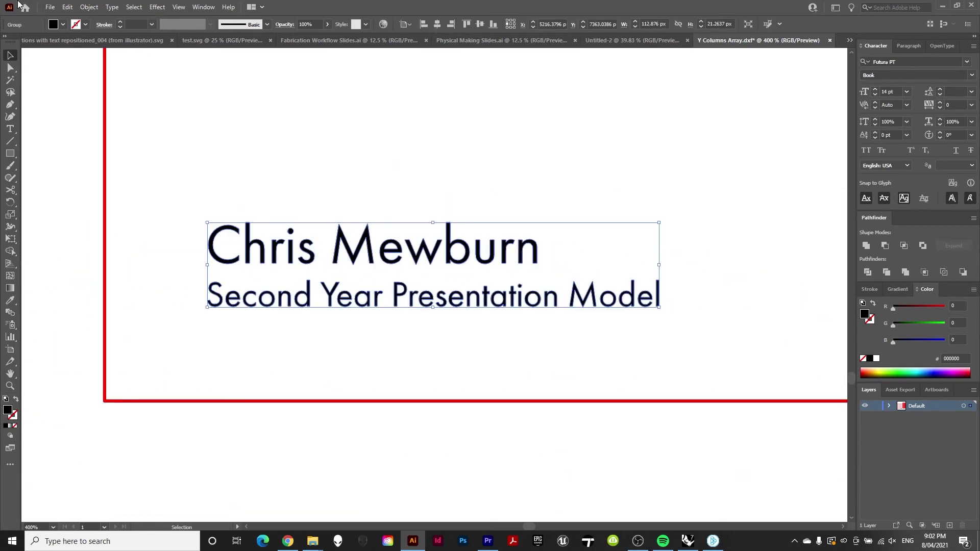
pyautogui.click(62, 24)
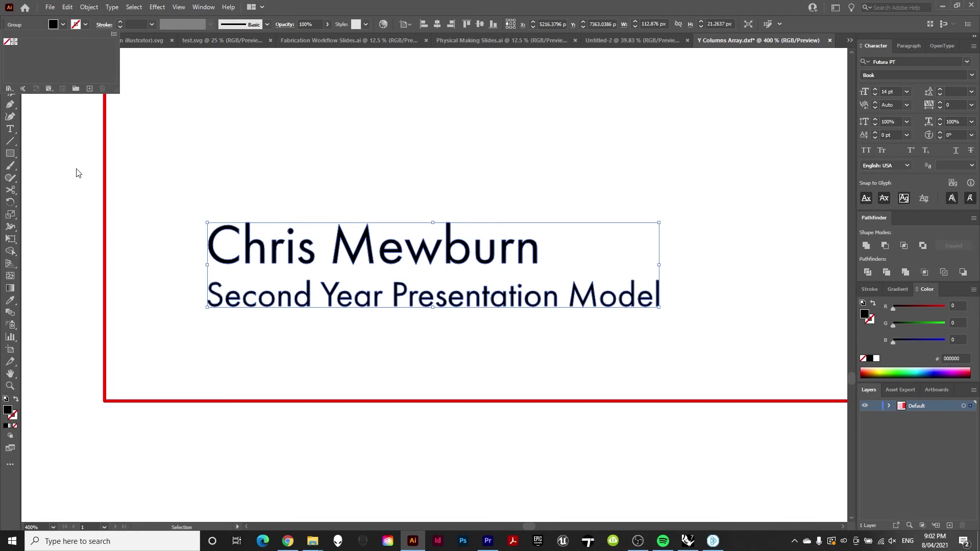
pyautogui.click(16, 401)
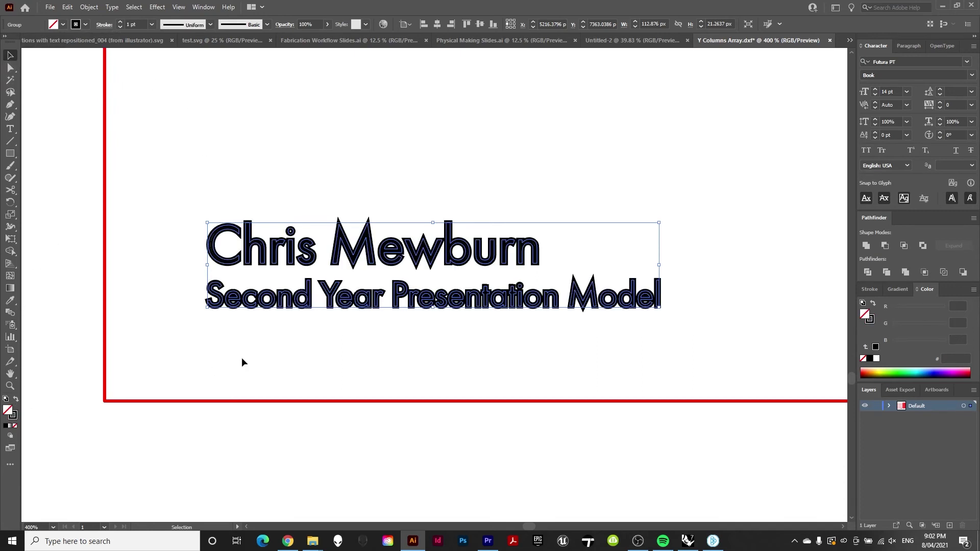
pyautogui.click(136, 24)
pyautogui.write('0.1')
pyautogui.press('Return')
pyautogui.click(323, 239)
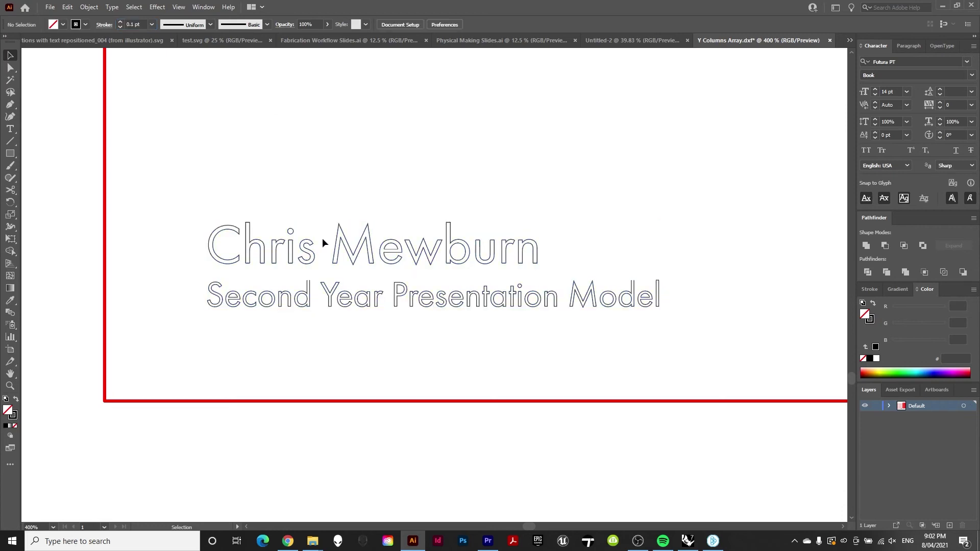
# Step: Swap the outlined label's stroke back to a solid black fill with no stroke
pyautogui.keyDown('alt'); pyautogui.scroll(-3, 271, 353); pyautogui.keyUp('alt')
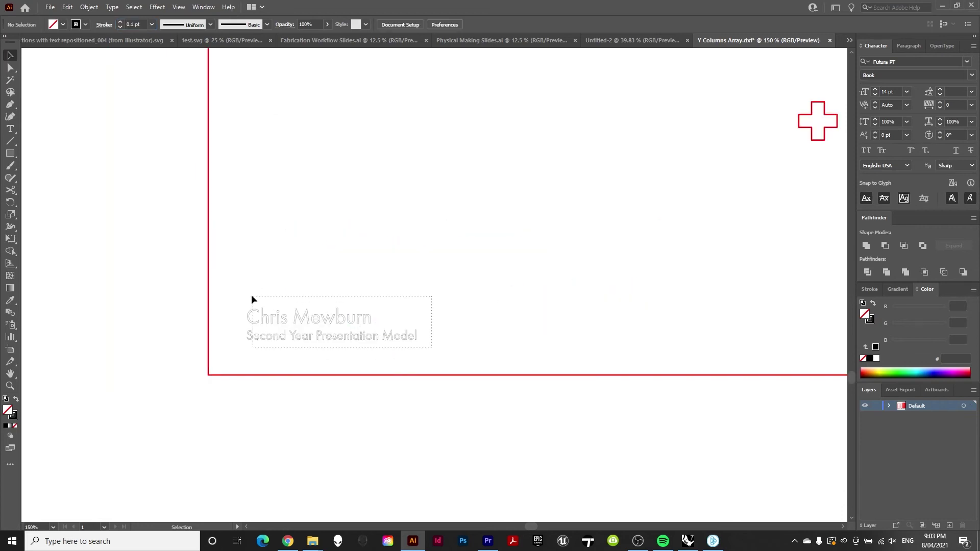
pyautogui.click(256, 317)
pyautogui.click(16, 399)
pyautogui.click(318, 303)
# Step: Save the drawing as the SVG file "Y Columns Array" in the Fabrication Workflow Lectures folder, using the SVG 1.1 profile
pyautogui.keyDown('alt'); pyautogui.scroll(-5, 277, 375); pyautogui.keyUp('alt')
pyautogui.keyDown('alt'); pyautogui.scroll(-5, 278, 376); pyautogui.keyUp('alt')
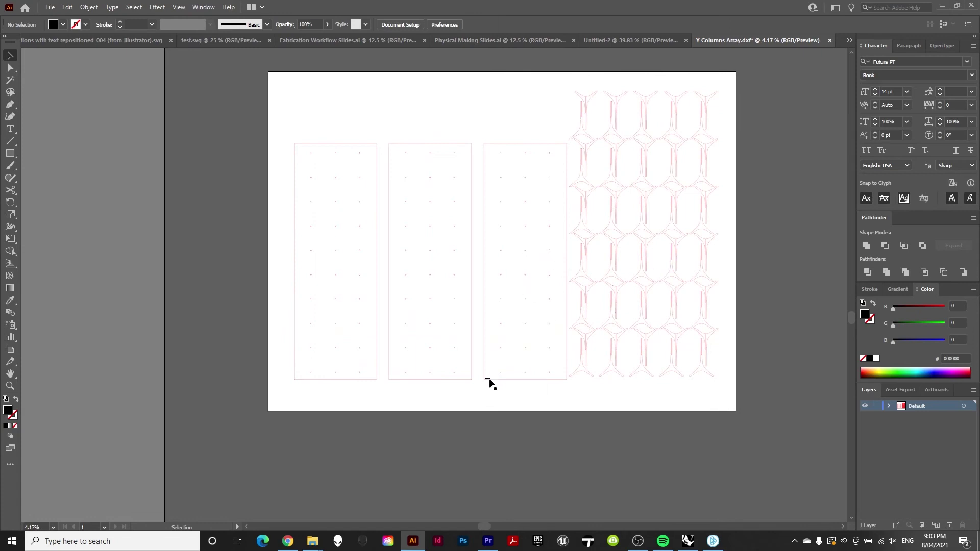
pyautogui.keyDown('alt'); pyautogui.scroll(1, 579, 284); pyautogui.keyUp('alt')
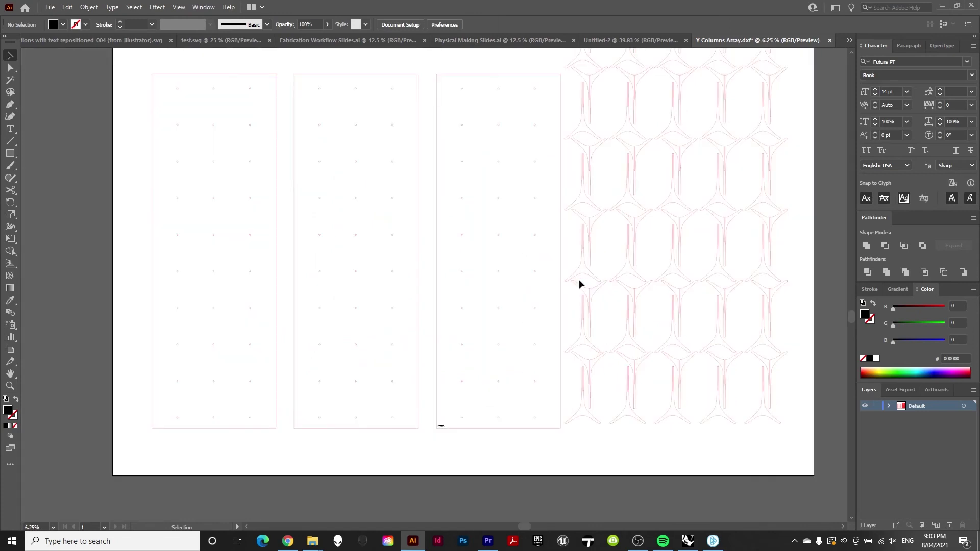
pyautogui.scroll(2, 436, 263)
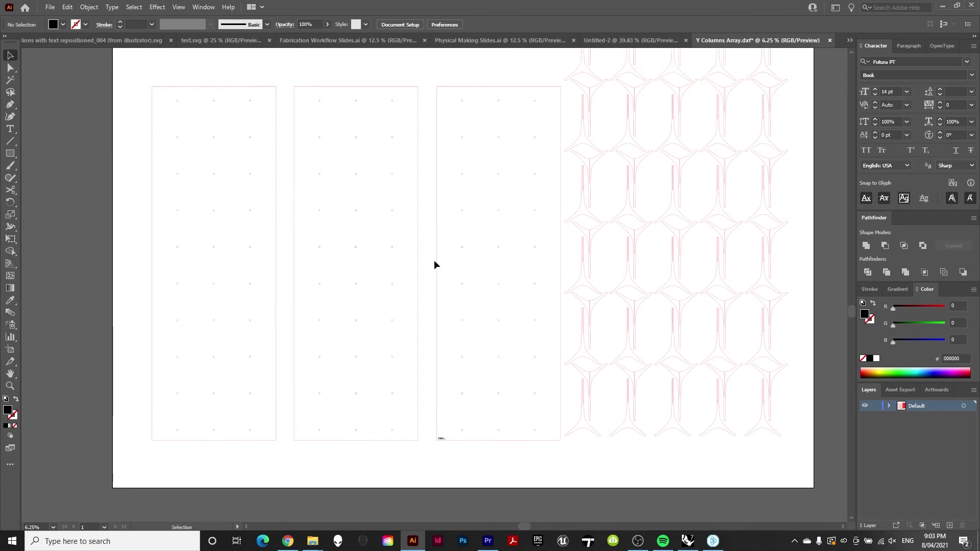
pyautogui.click(51, 7)
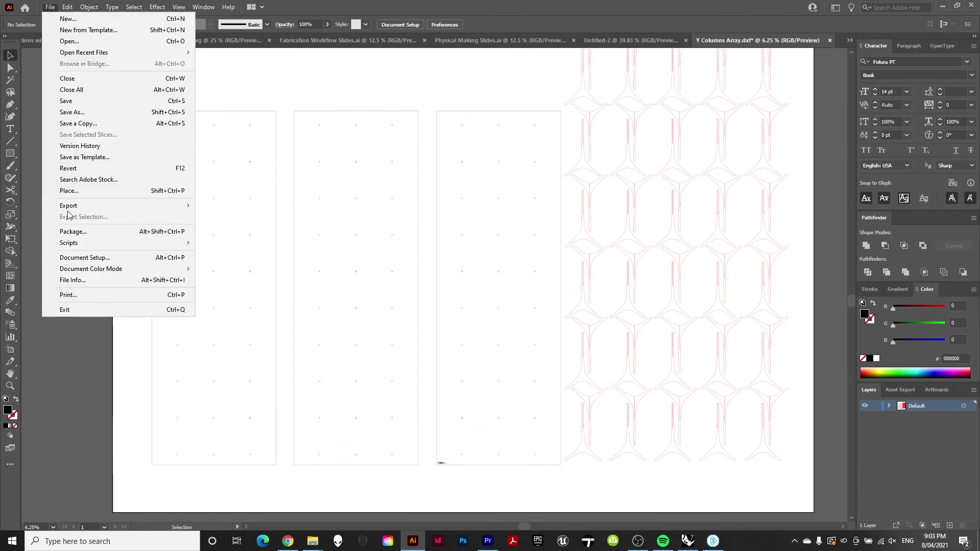
pyautogui.click(72, 113)
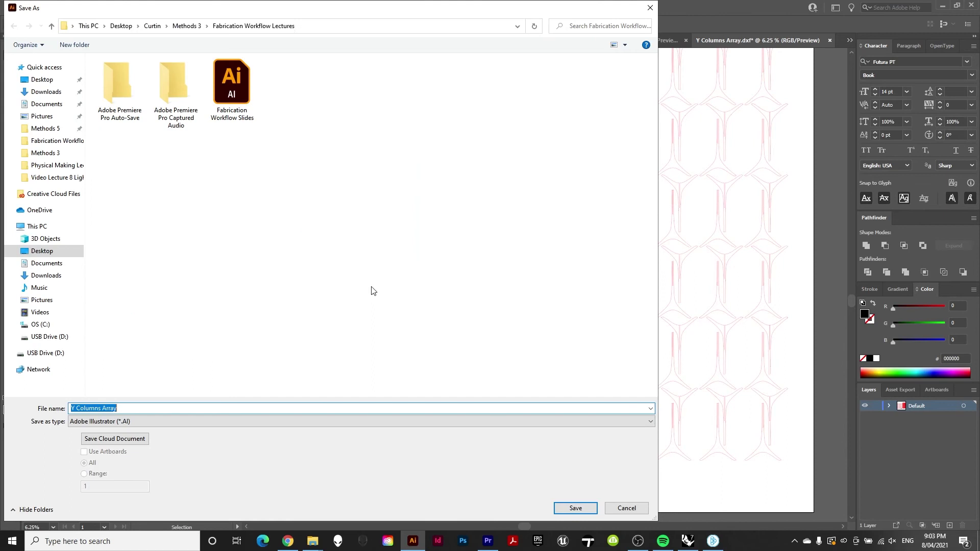
pyautogui.click(193, 422)
pyautogui.click(182, 455)
pyautogui.click(183, 420)
pyautogui.click(169, 463)
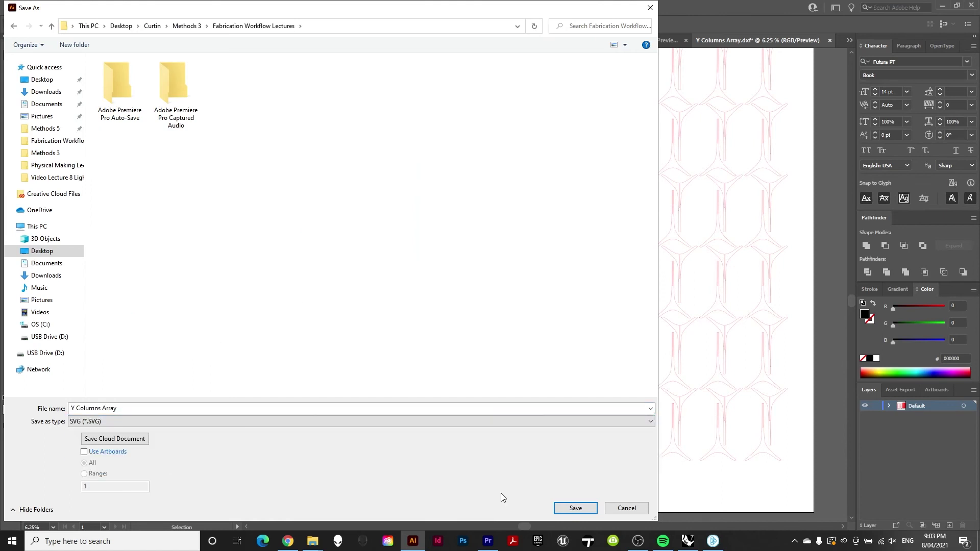
pyautogui.click(576, 508)
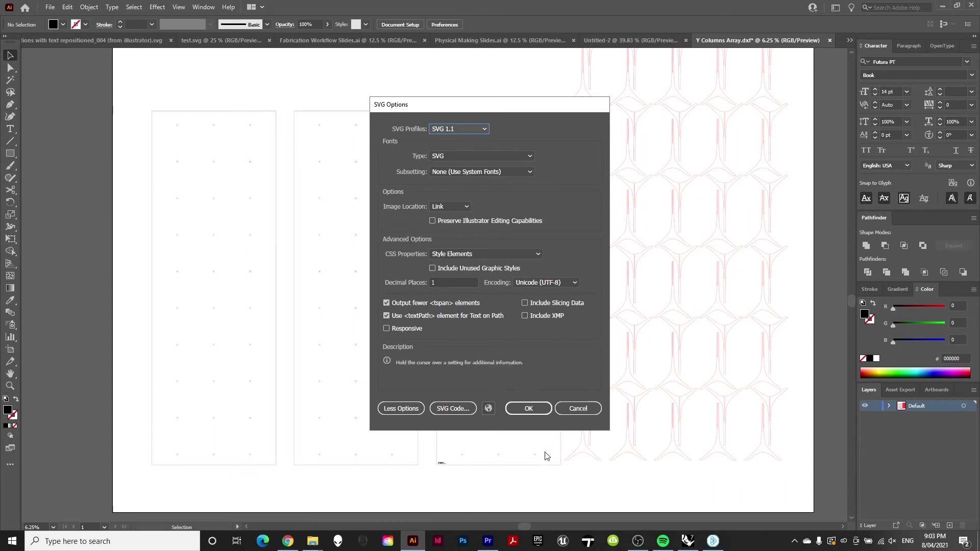
pyautogui.click(526, 409)
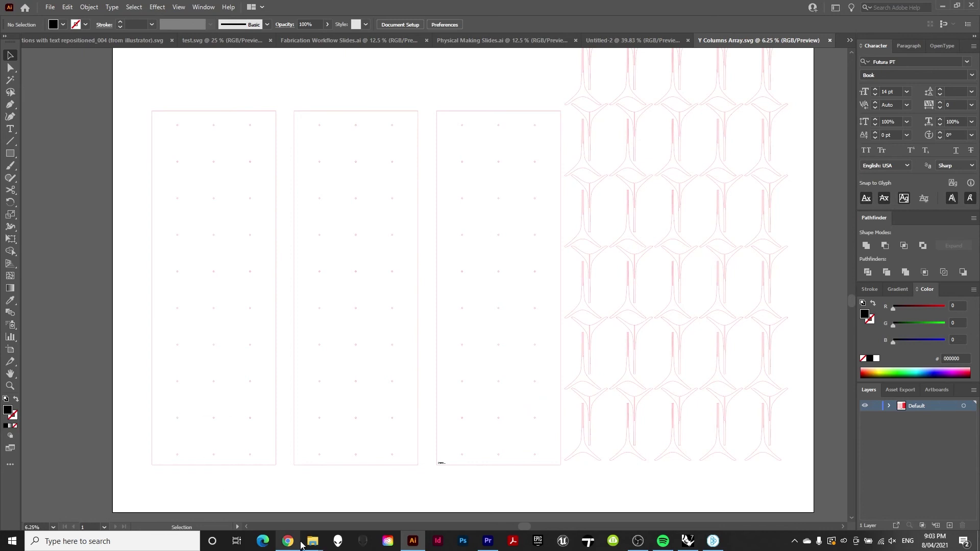
# Step: Switch to File Explorer to check the Fabrication Workflow Lectures folder for the saved SVG file, and return to Illustrator
pyautogui.moveTo(312, 542)
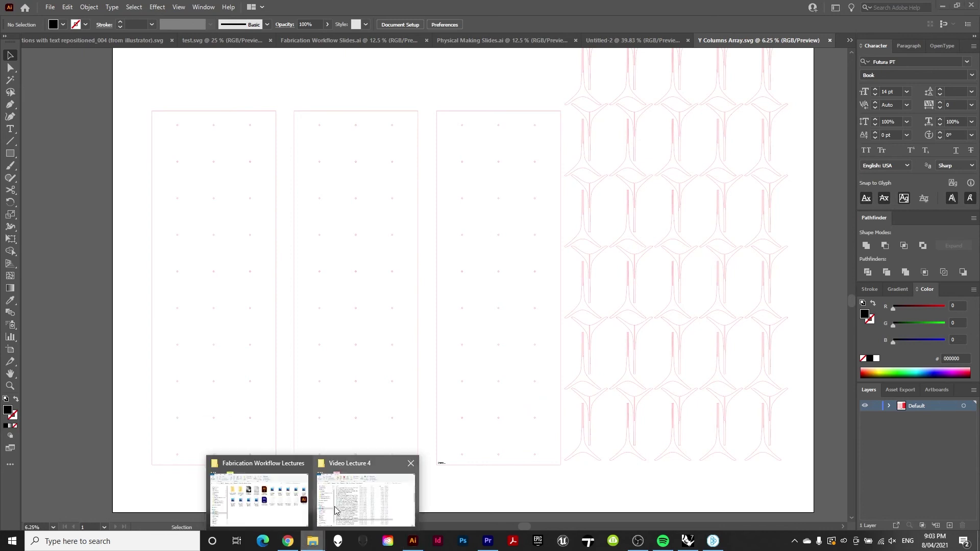
pyautogui.click(275, 509)
pyautogui.moveTo(577, 67); pyautogui.dragTo(499, 70)
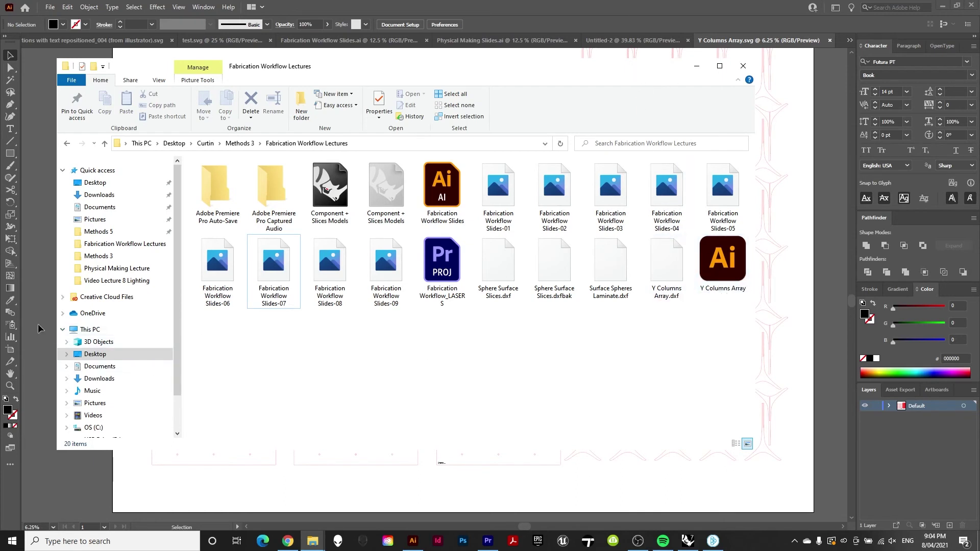
pyautogui.hotkey('alt', 'Tab')
pyautogui.keyDown('alt'); pyautogui.scroll(-1, 425, 300); pyautogui.keyUp('alt')
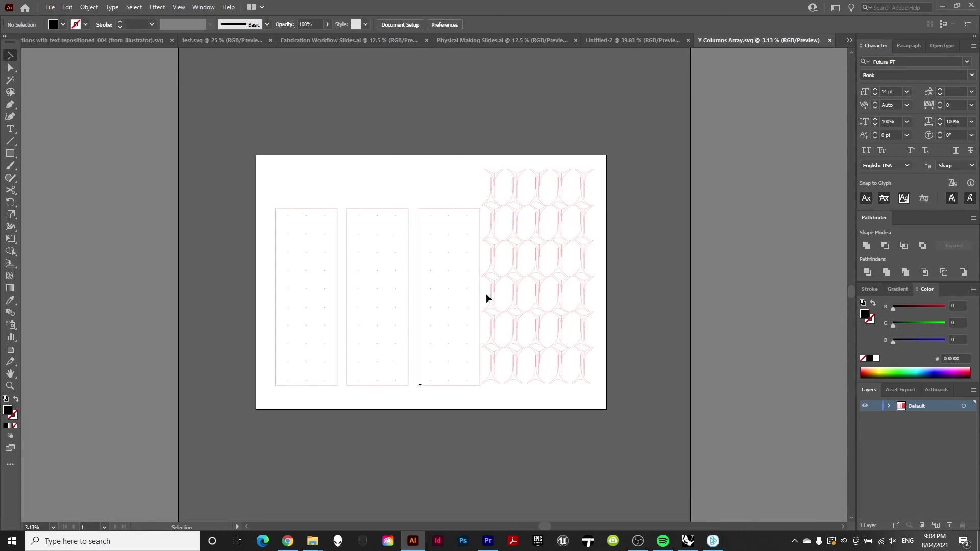
pyautogui.hotkey('ctrl', '=')
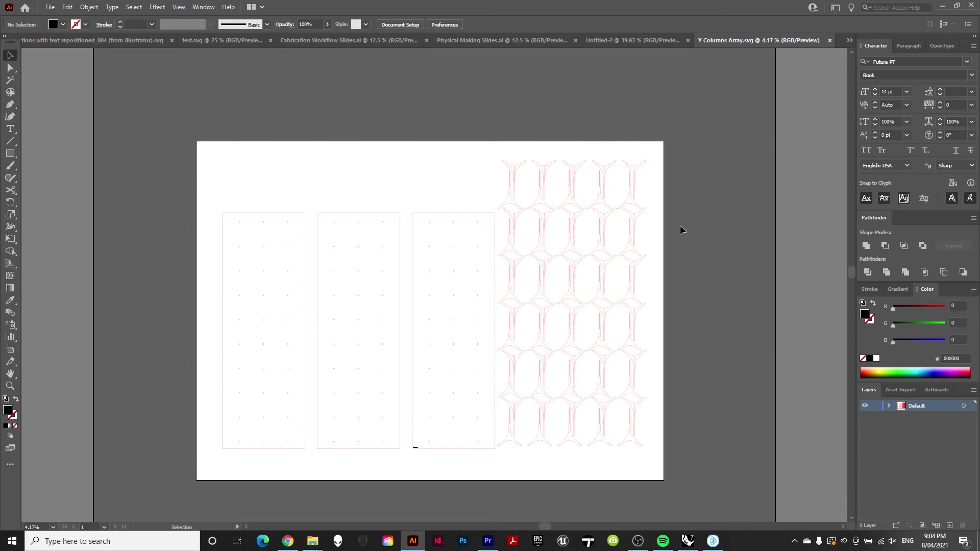
pyautogui.keyDown('alt'); pyautogui.scroll(1, 641, 168); pyautogui.keyUp('alt')
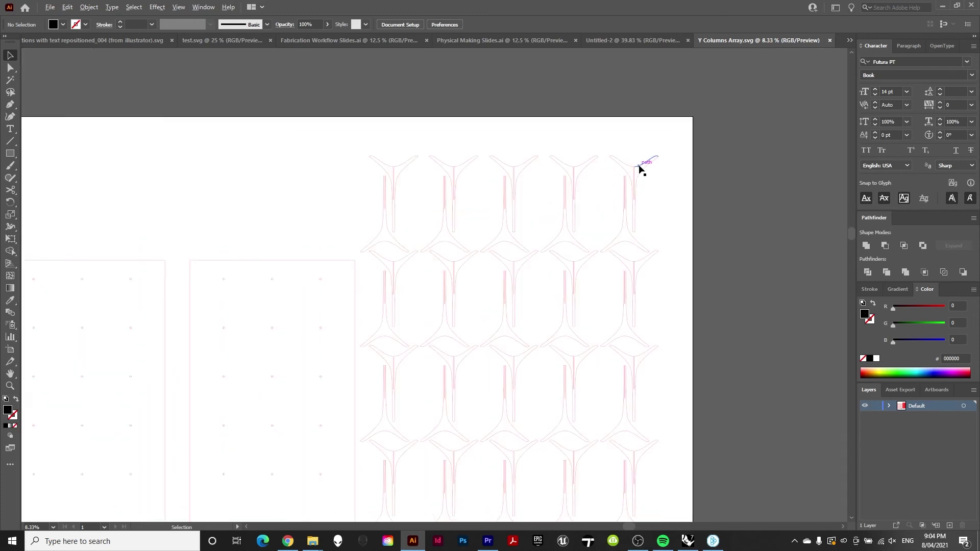
pyautogui.keyDown('alt'); pyautogui.scroll(-2, 639, 170); pyautogui.keyUp('alt')
pyautogui.keyDown('alt'); pyautogui.scroll(1, 587, 182); pyautogui.keyUp('alt')
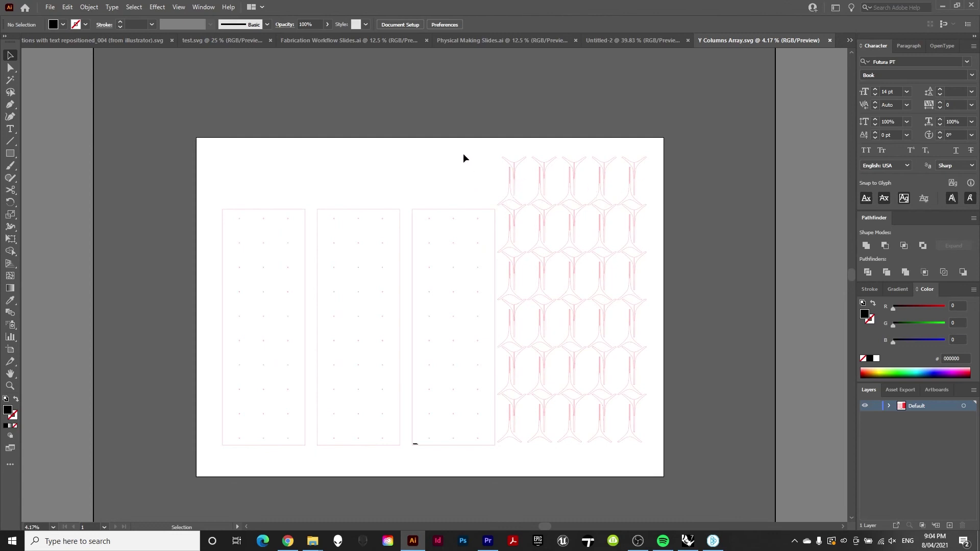
# Step: Write the note "ALL Y Shapes Keep Internals. / ALL 3mm plywood / All cut on red hairline" in 41 pt text above the panels
pyautogui.keyDown('alt'); pyautogui.scroll(3, 480, 124); pyautogui.keyUp('alt')
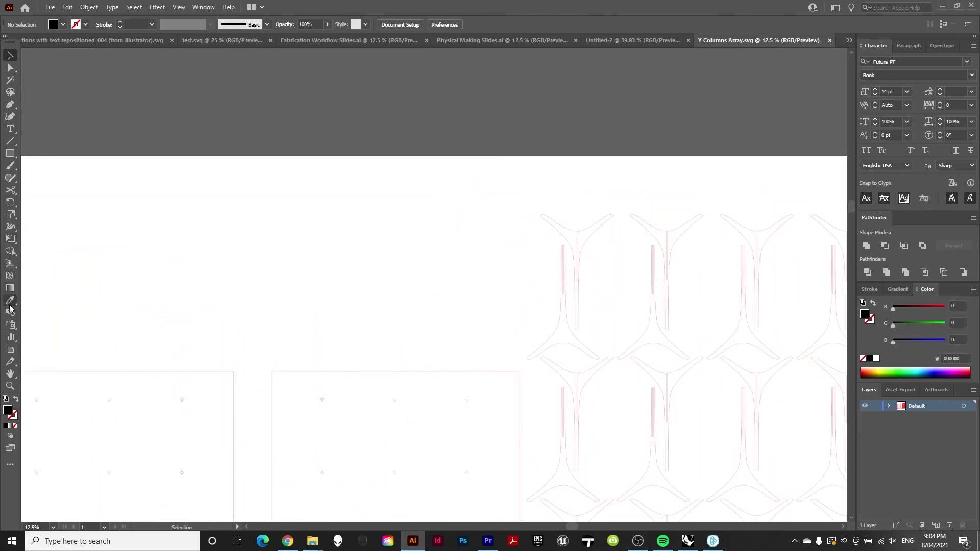
pyautogui.press('t')
pyautogui.click(323, 255)
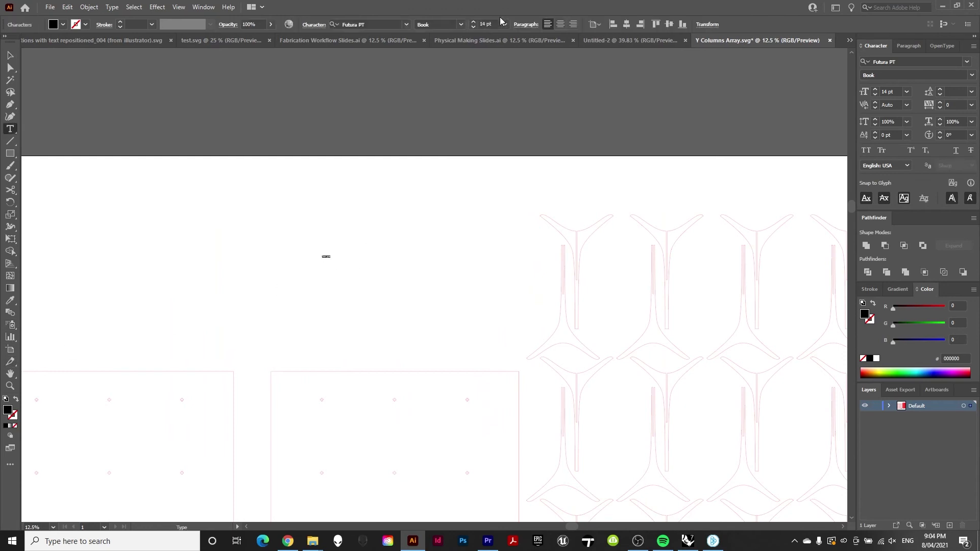
pyautogui.click(482, 23)
pyautogui.write('41')
pyautogui.press('Return')
pyautogui.write('Al')
pyautogui.write('lywood')
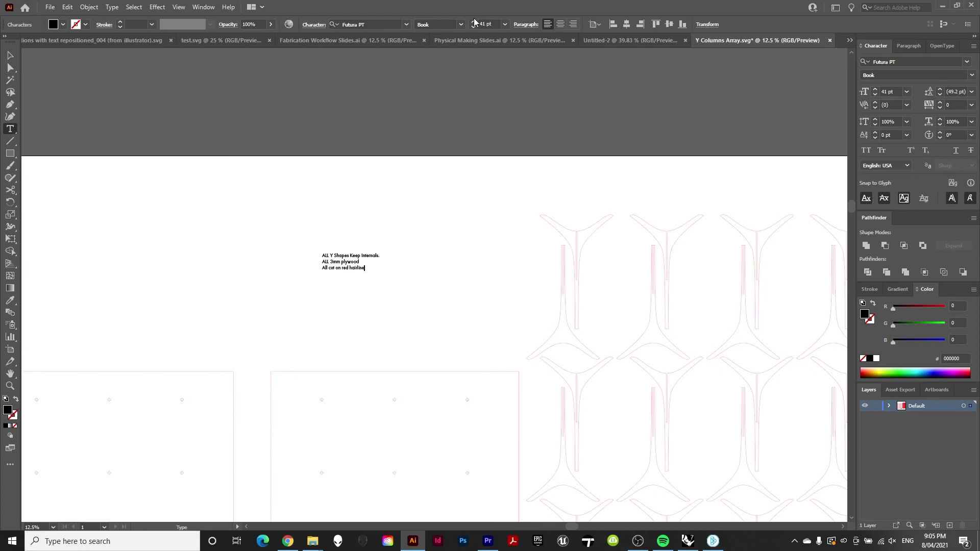
# Step: Enlarge the three-line note so that it fills the space above the third panel, beside the Y shapes
pyautogui.click(11, 55)
pyautogui.moveTo(379, 277); pyautogui.dragTo(516, 309)
pyautogui.click(462, 175)
pyautogui.scroll(-1, 525, 221)
pyautogui.keyDown('alt'); pyautogui.scroll(-2, 542, 202); pyautogui.keyUp('alt')
pyautogui.keyDown('alt'); pyautogui.scroll(2, 556, 182); pyautogui.keyUp('alt')
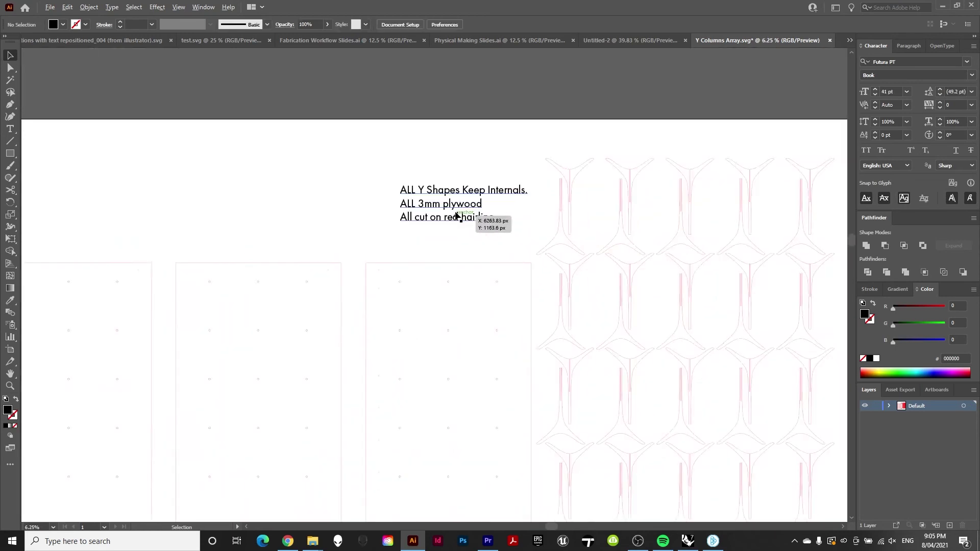
pyautogui.scroll(-1, 573, 186)
# Step: Draw a diagonal line about 449 px wide and 225 px high from the note towards the Y shapes, and give it a black stroke
pyautogui.press('\\')
pyautogui.moveTo(537, 170); pyautogui.dragTo(593, 198)
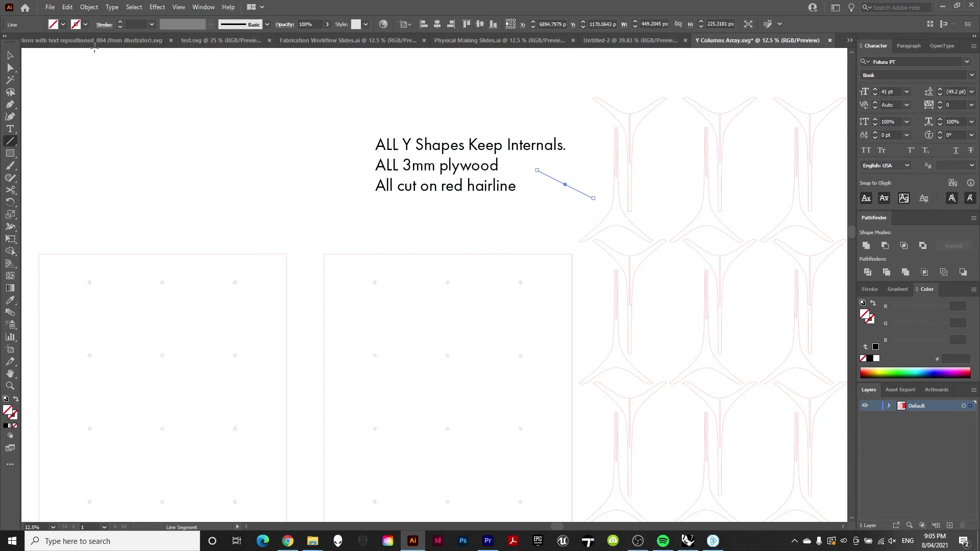
pyautogui.click(14, 414)
pyautogui.click(6, 426)
pyautogui.moveTo(738, 106); pyautogui.dragTo(738, 208)
pyautogui.press('v')
# Step: Add the Arrow 11 arrowhead to the end of the line and set its stroke weight to 5 pt
pyautogui.click(870, 289)
pyautogui.click(942, 403)
pyautogui.scroll(-3, 918, 347)
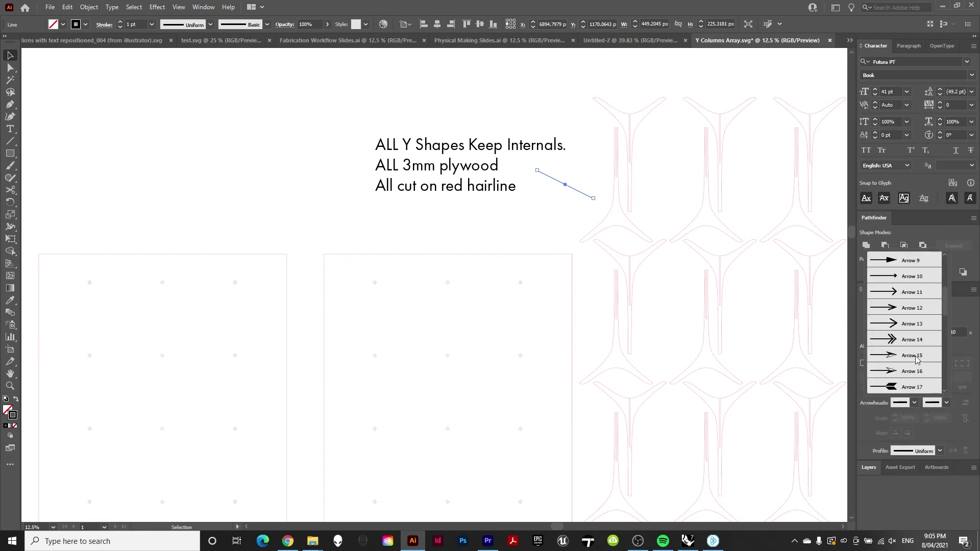
pyautogui.click(920, 292)
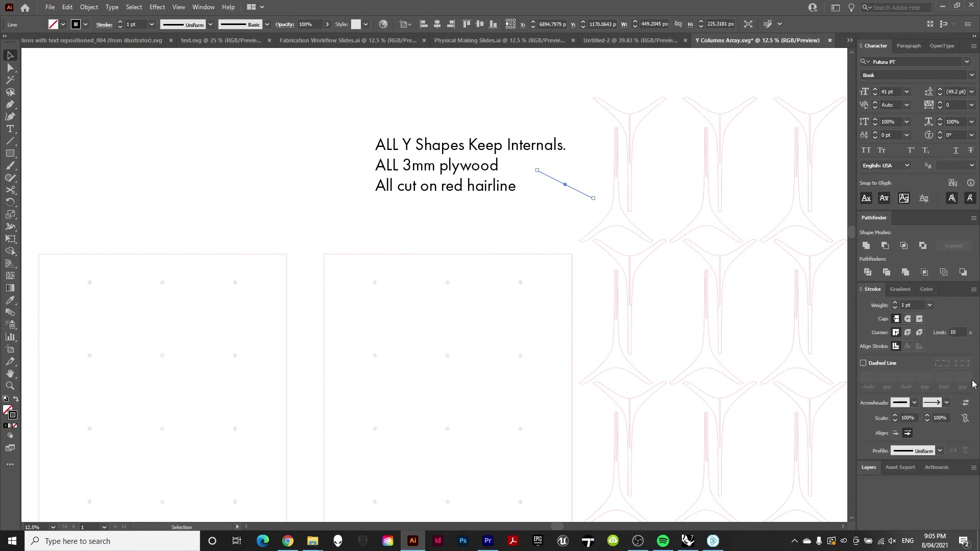
pyautogui.click(585, 203)
pyautogui.click(588, 201)
pyautogui.click(131, 24)
pyautogui.write('5')
pyautogui.press('Return')
pyautogui.click(449, 113)
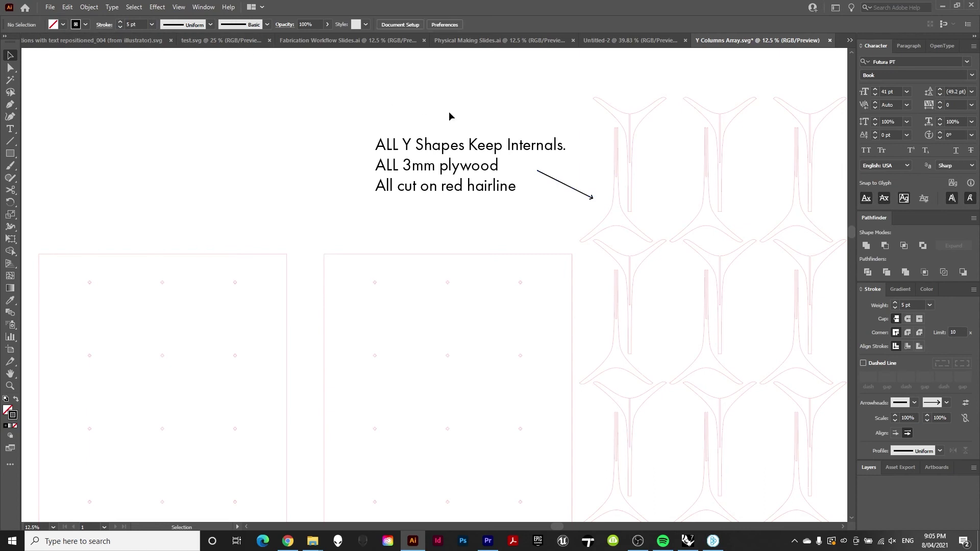
# Step: Save the annotated drawing as the Adobe PDF "Y Columns Array_Instructions Sheet", with Preserve Illustrator Editing Capabilities turned off
pyautogui.keyDown('alt'); pyautogui.scroll(-3, 452, 174); pyautogui.keyUp('alt')
pyautogui.keyDown('alt'); pyautogui.scroll(1, 317, 237); pyautogui.keyUp('alt')
pyautogui.scroll(1, 357, 194)
pyautogui.keyDown('alt'); pyautogui.scroll(-1, 325, 87); pyautogui.keyUp('alt')
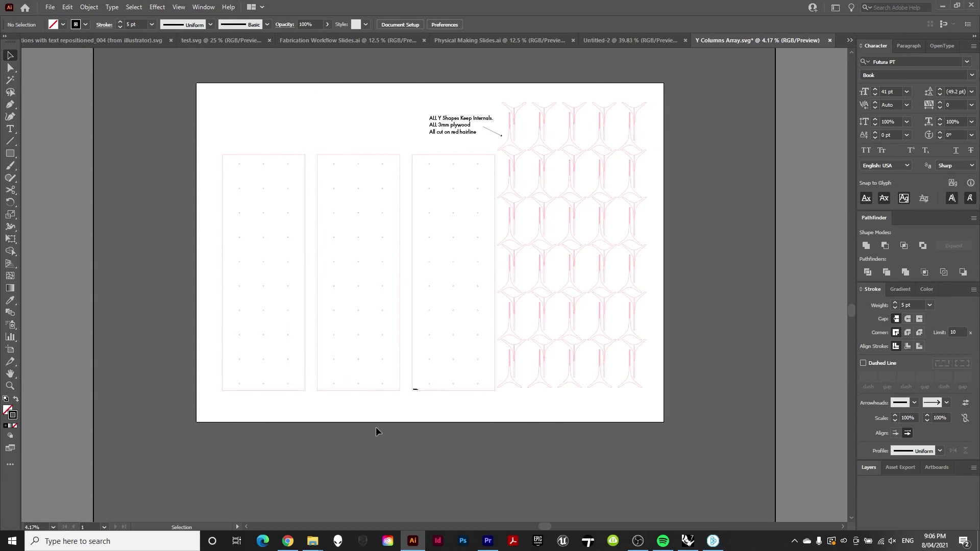
pyautogui.hotkey('ctrl', 'shift', 's')
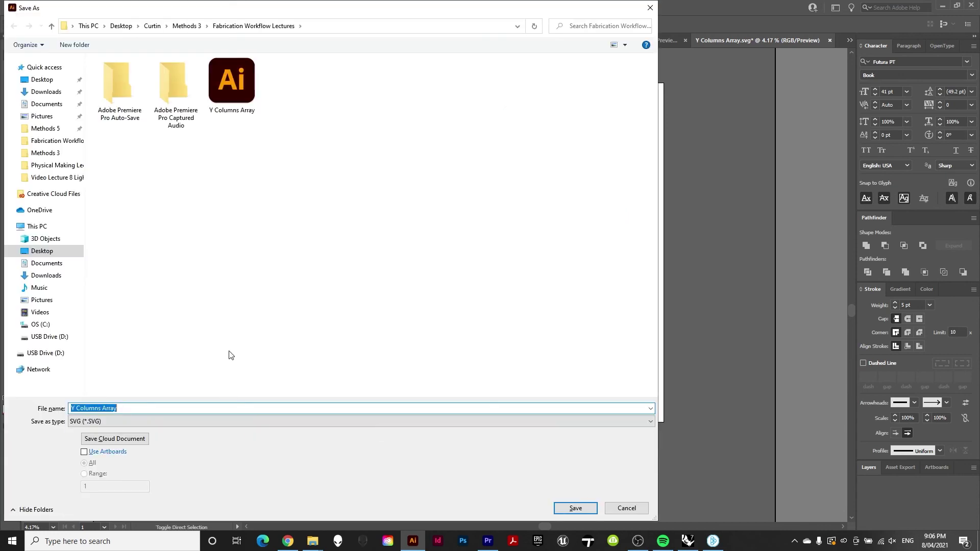
pyautogui.click(140, 421)
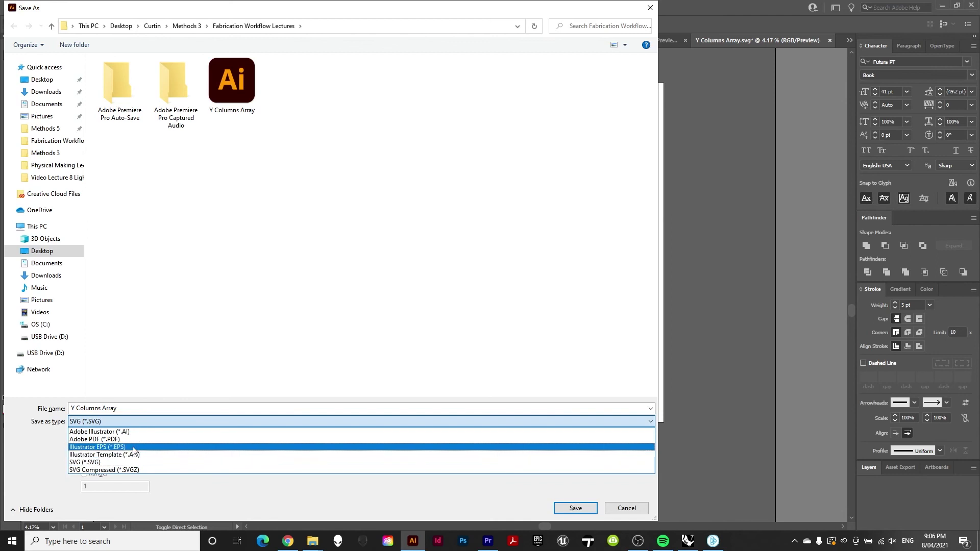
pyautogui.click(134, 439)
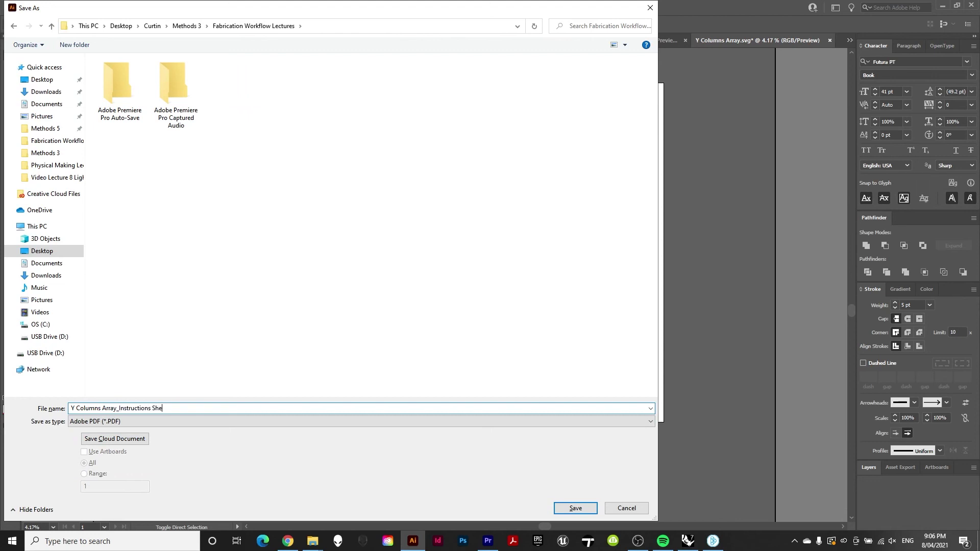
pyautogui.press('Return')
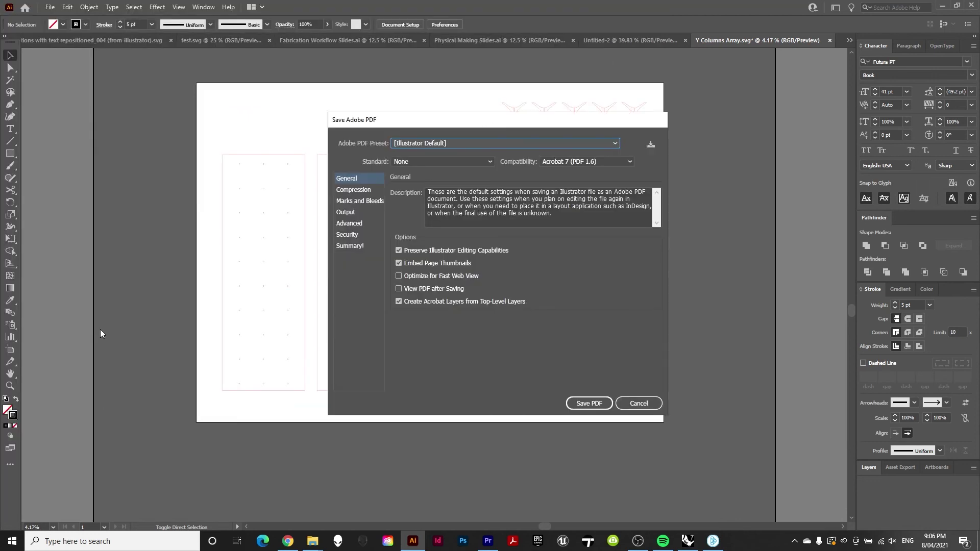
pyautogui.click(424, 251)
pyautogui.click(602, 404)
pyautogui.click(543, 287)
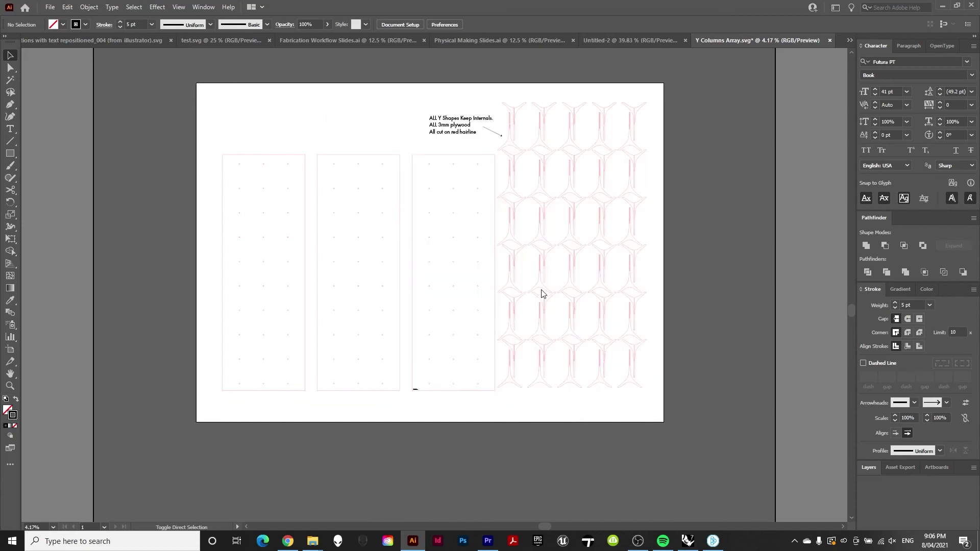
# Step: Switch to File Explorer to check the instructions PDF, SVG and DXF files in the Fabrication Workflow Lectures folder, and return to Illustrator
pyautogui.moveTo(313, 541)
pyautogui.click(269, 512)
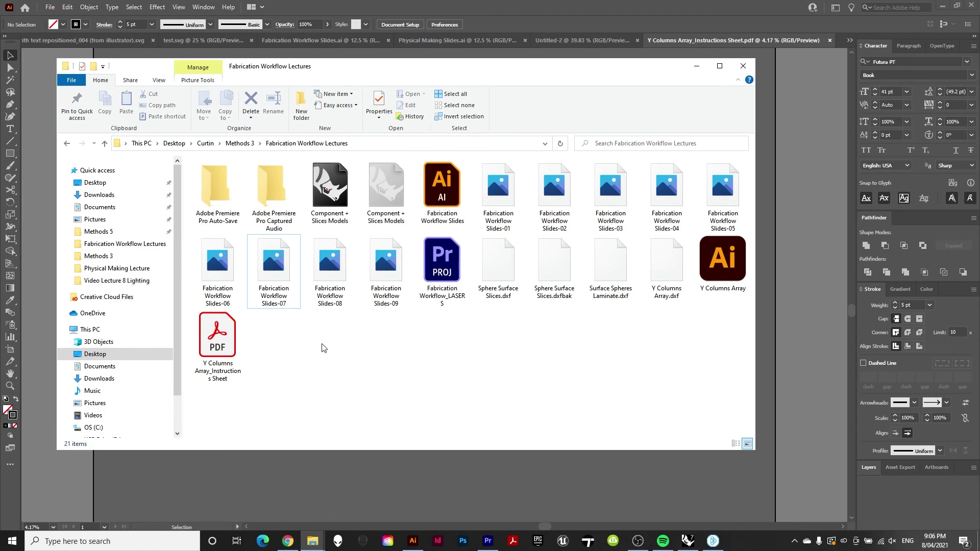
pyautogui.click(218, 347)
pyautogui.click(735, 267)
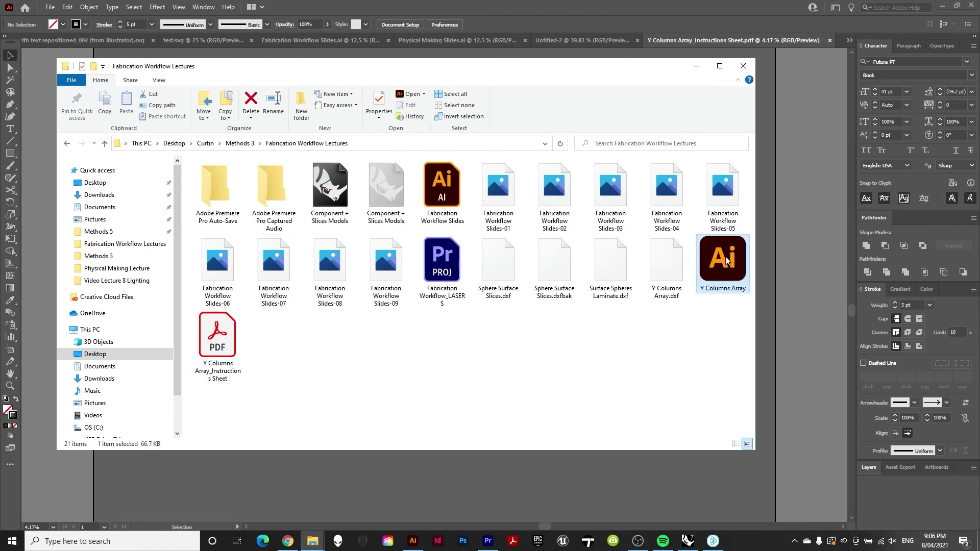
pyautogui.click(681, 269)
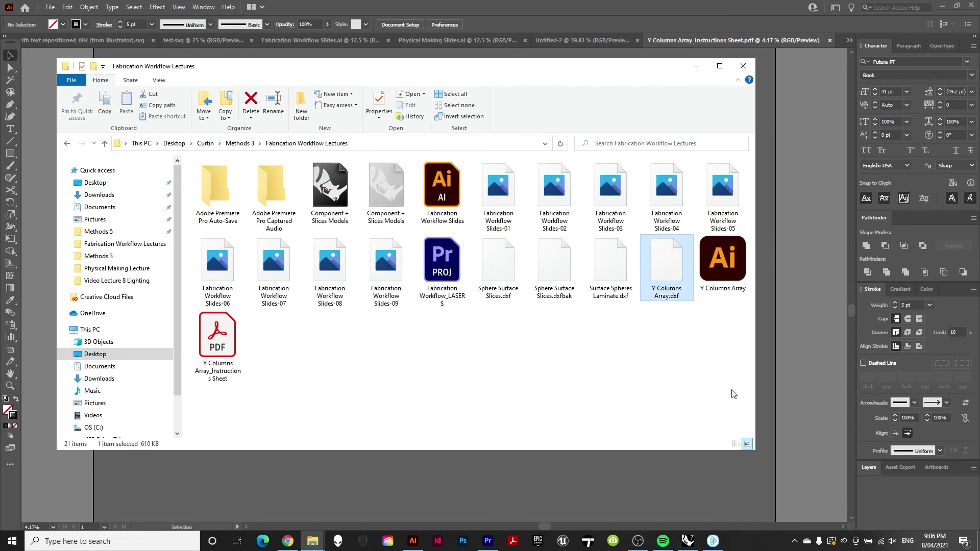
pyautogui.click(615, 489)
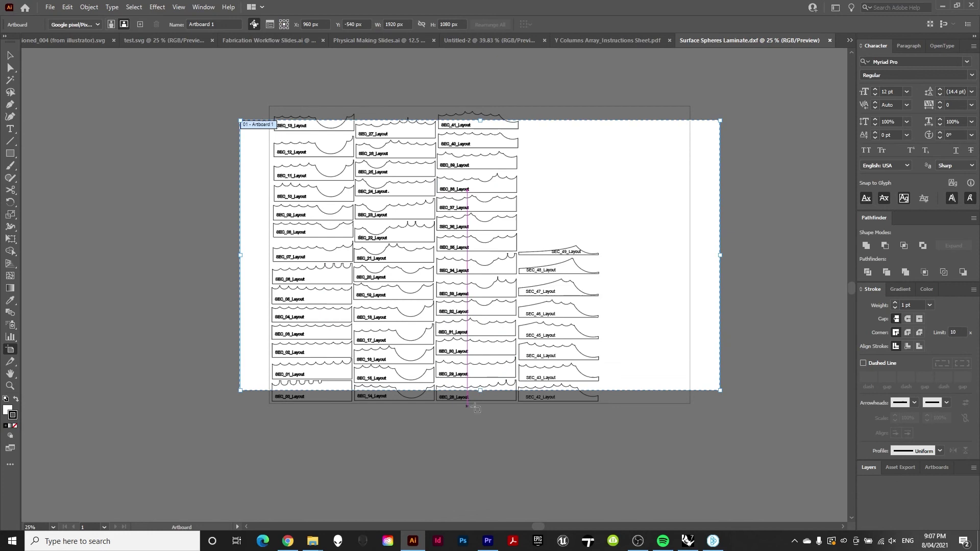
# Step: Resize the artboard of the Surface Spheres Laminate drawing to fit the rectangular border around the section layouts
pyautogui.moveTo(462, 399); pyautogui.dragTo(480, 419)
pyautogui.click(12, 55)
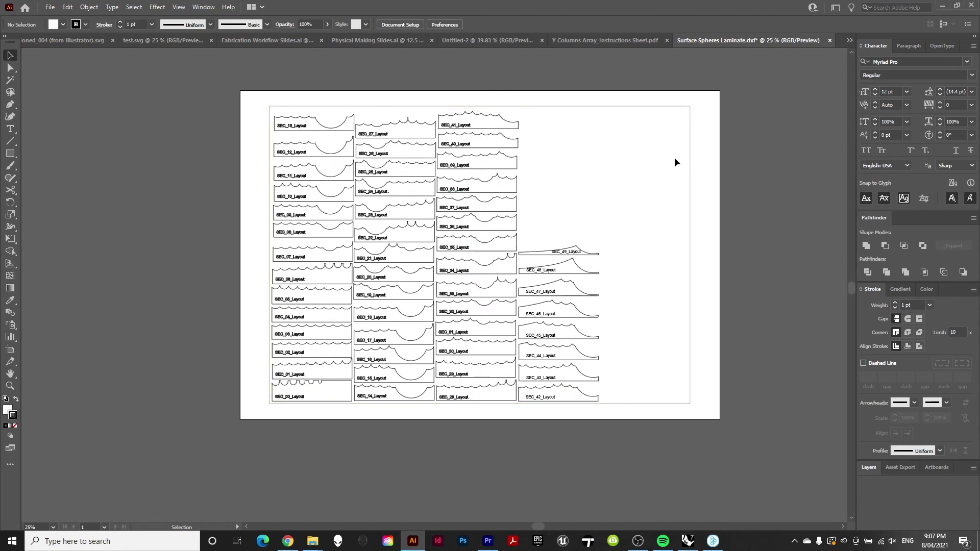
pyautogui.click(10, 349)
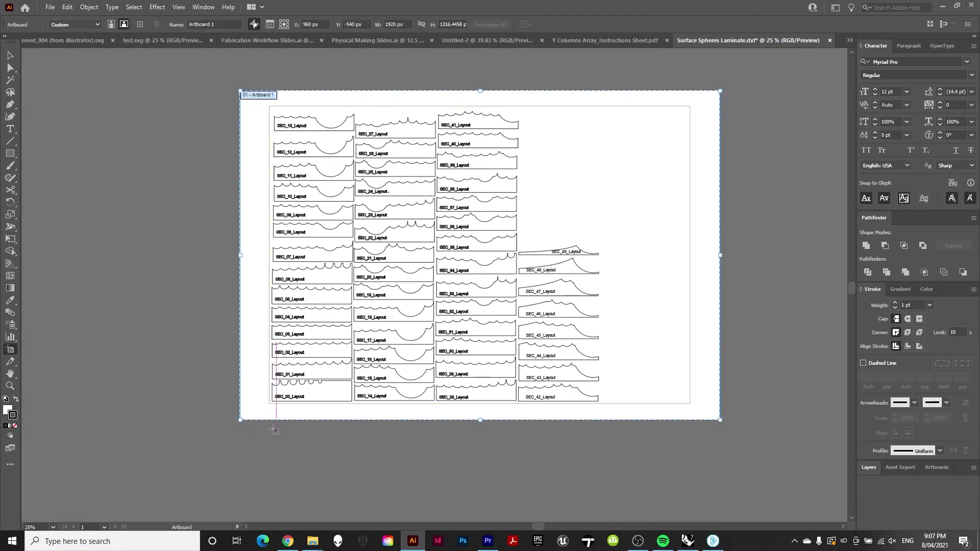
pyautogui.moveTo(241, 420); pyautogui.dragTo(269, 403)
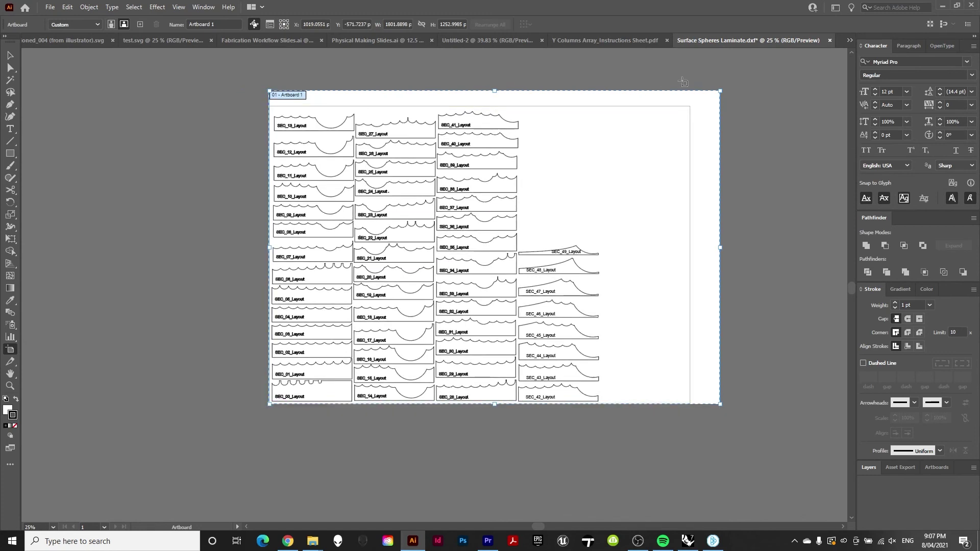
pyautogui.moveTo(721, 91); pyautogui.dragTo(691, 106)
pyautogui.press('Escape')
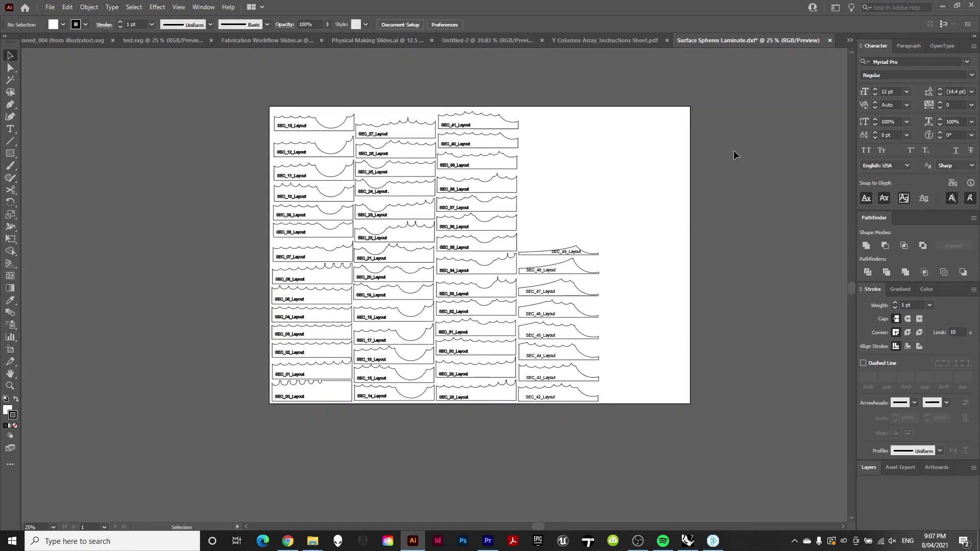
# Step: Show the list of layers for the Surface Spheres Laminate drawing
pyautogui.click(641, 149)
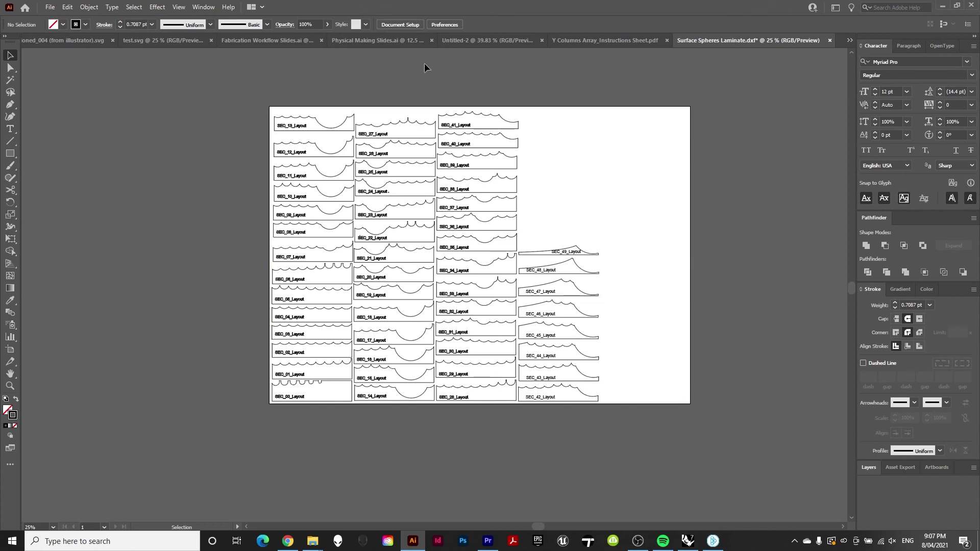
pyautogui.scroll(1, 255, 171)
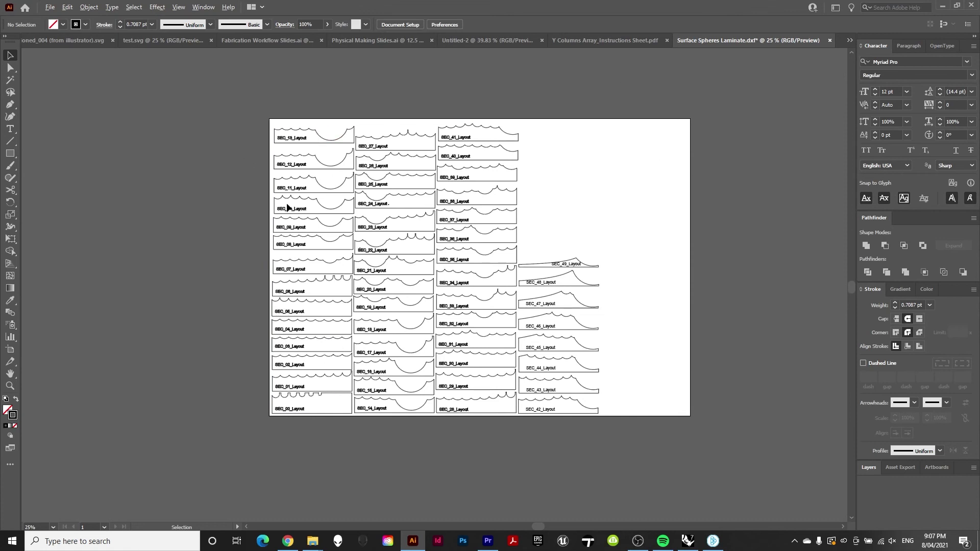
pyautogui.keyDown('alt'); pyautogui.scroll(1, 282, 205); pyautogui.keyUp('alt')
pyautogui.click(869, 467)
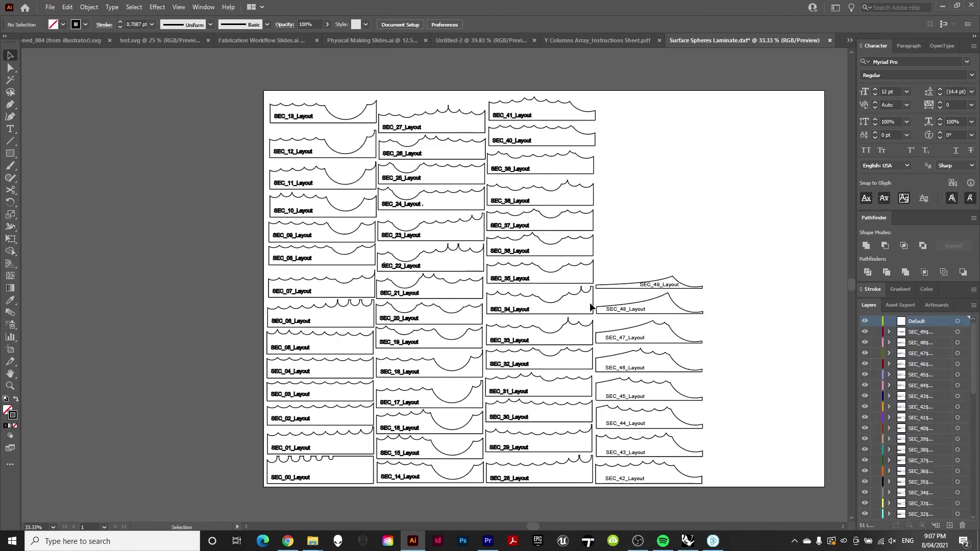
# Step: Change the stroke colour of all the outlined SEC_13_Layout label's letters to light blue, leaving the section's outline out of the selection
pyautogui.click(295, 118)
pyautogui.keyDown('alt'); pyautogui.scroll(5, 265, 94); pyautogui.keyUp('alt')
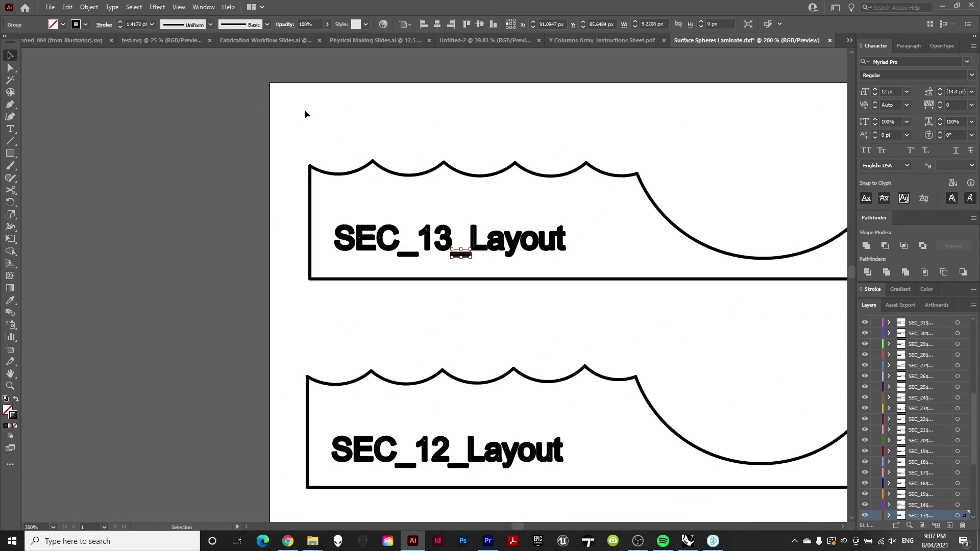
pyautogui.moveTo(329, 120); pyautogui.dragTo(588, 311)
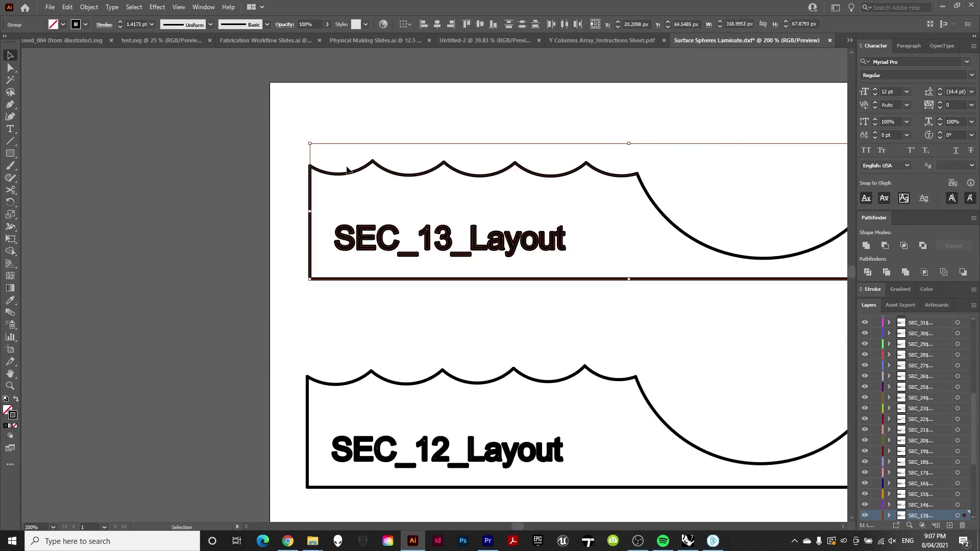
pyautogui.click(364, 218)
pyautogui.click(368, 249)
pyautogui.moveTo(323, 218)
pyautogui.mouseDown()
pyautogui.moveTo(568, 272)
pyautogui.moveTo(567, 262)
pyautogui.mouseUp()
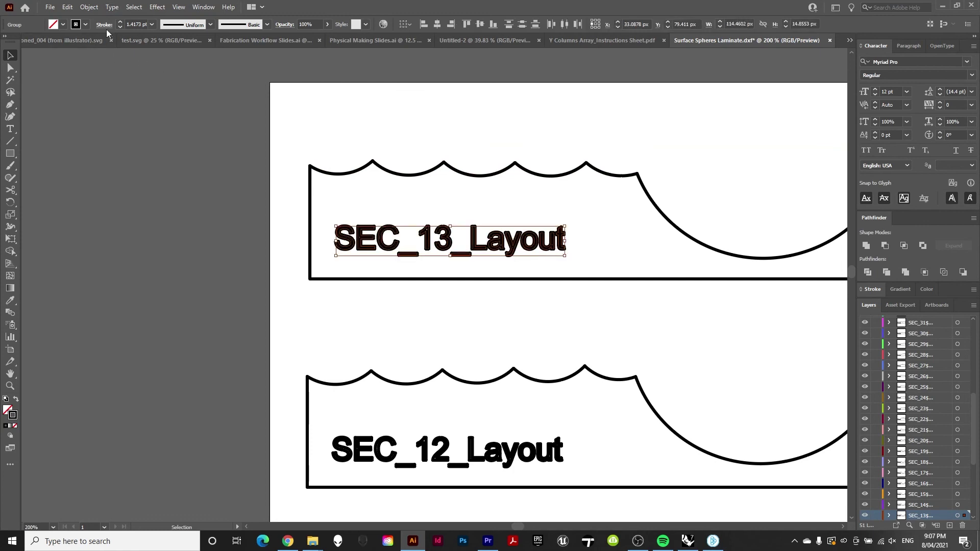
pyautogui.doubleClick(13, 416)
pyautogui.click(676, 184)
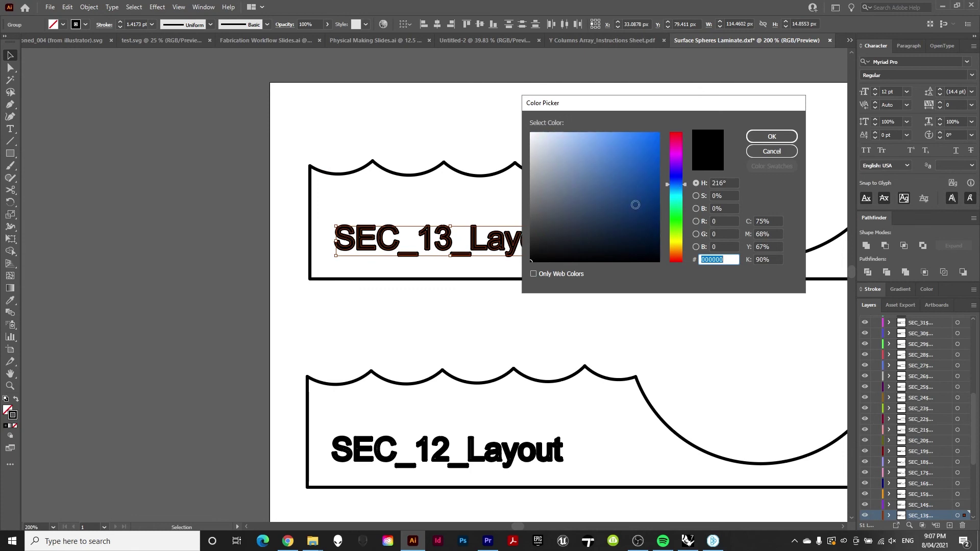
pyautogui.moveTo(684, 131); pyautogui.dragTo(683, 134)
pyautogui.click(679, 189)
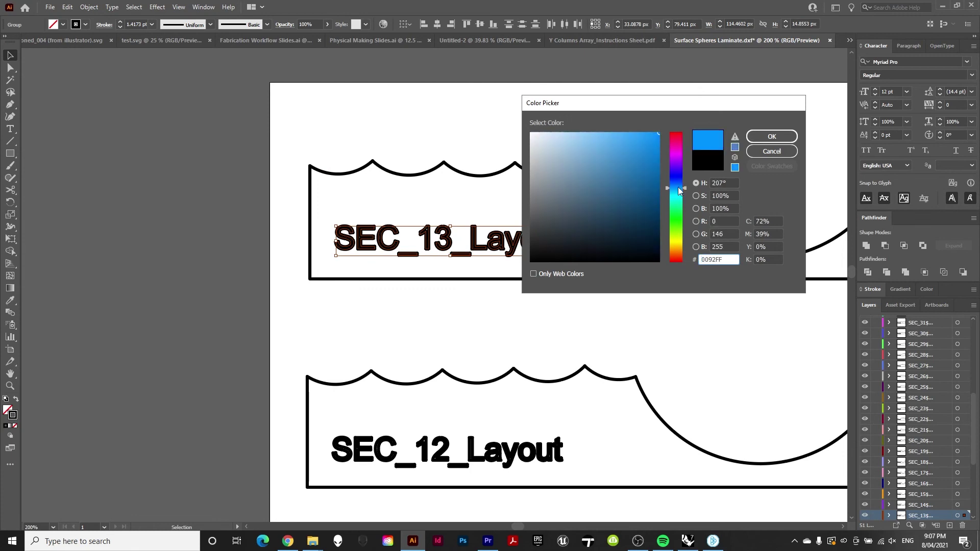
pyautogui.click(679, 192)
pyautogui.click(771, 136)
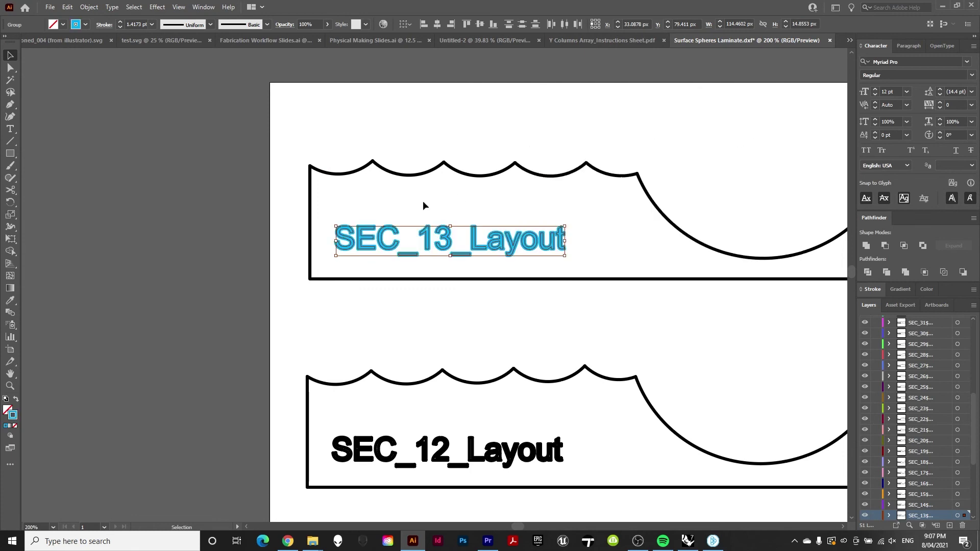
# Step: Set the stroke weight of the SEC_13_Layout label to 0.2 pt
pyautogui.click(137, 24)
pyautogui.write('0.2')
pyautogui.press('Return')
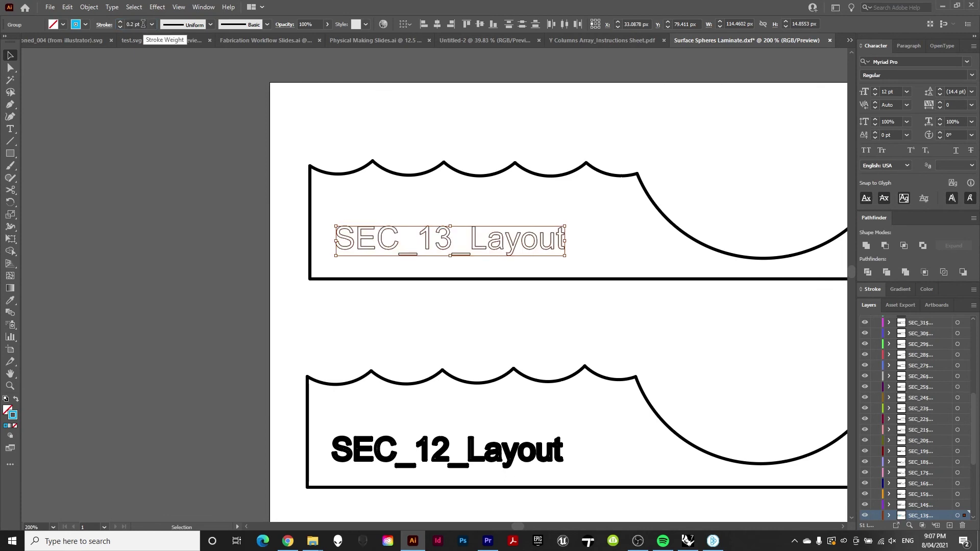
pyautogui.click(393, 107)
# Step: Copy the light blue hairline style from the SEC_13_Layout label to the SEC_12_Layout label with the Eyedropper
pyautogui.keyDown('alt'); pyautogui.scroll(-2, 398, 184); pyautogui.keyUp('alt')
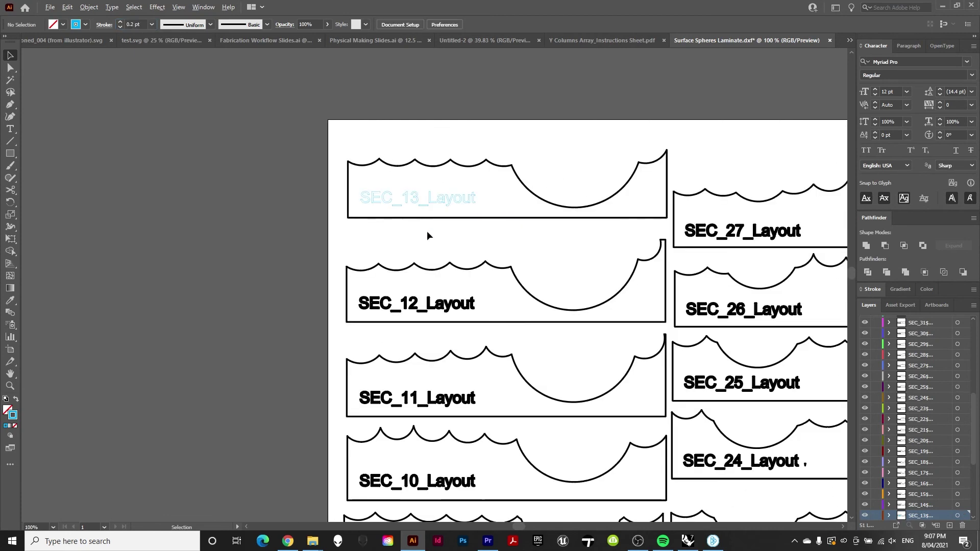
pyautogui.keyDown('alt'); pyautogui.scroll(1, 427, 231); pyautogui.keyUp('alt')
pyautogui.moveTo(357, 271); pyautogui.dragTo(543, 345)
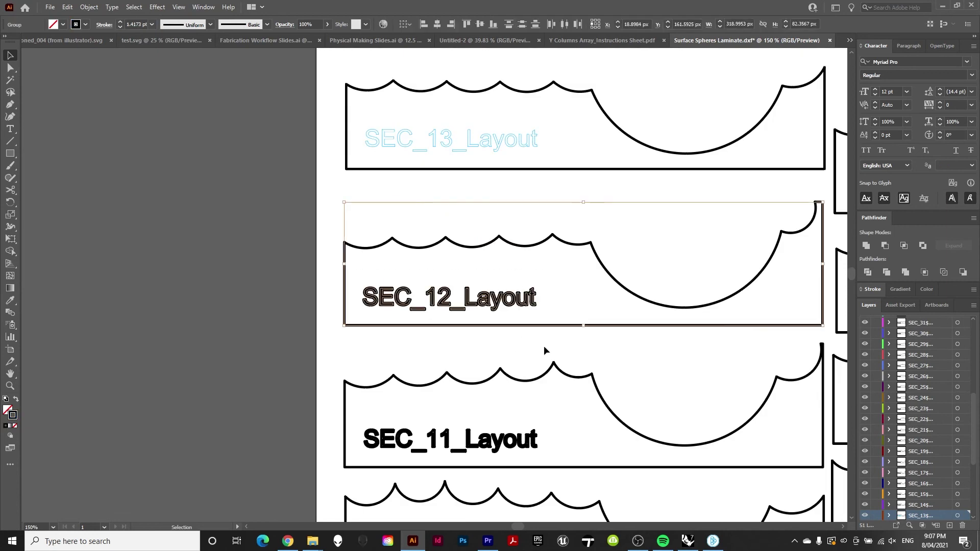
pyautogui.click(568, 202)
pyautogui.moveTo(367, 289); pyautogui.dragTo(551, 320)
pyautogui.press('i')
pyautogui.click(488, 142)
pyautogui.press('v')
pyautogui.click(265, 207)
# Step: View the whole section layout, check the Y Columns Array_Instructions Sheet document, and return to the Surface Spheres Laminate drawing
pyautogui.keyDown('alt'); pyautogui.scroll(-2, 235, 212); pyautogui.keyUp('alt')
pyautogui.keyDown('alt'); pyautogui.scroll(-1, 229, 219); pyautogui.keyUp('alt')
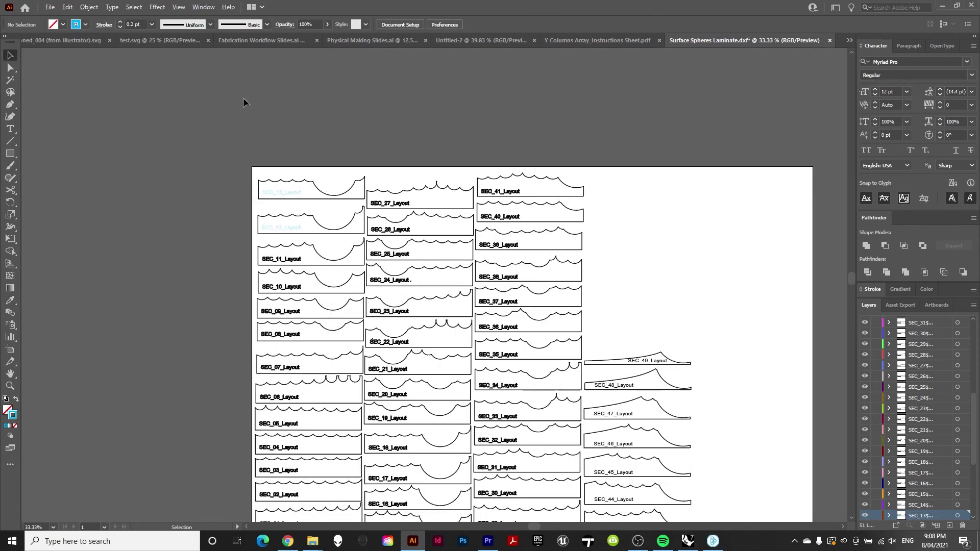
pyautogui.keyDown('alt'); pyautogui.scroll(-1, 521, 238); pyautogui.keyUp('alt')
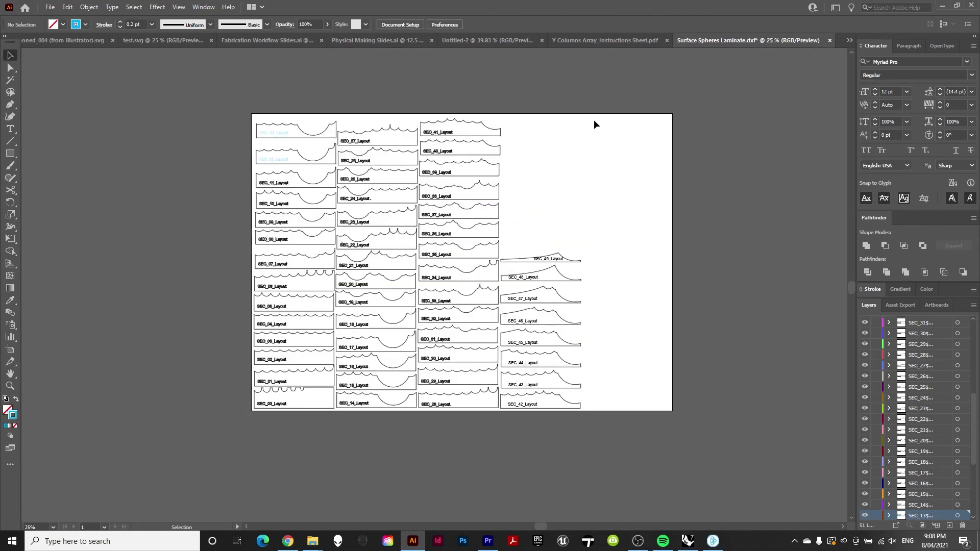
pyautogui.click(602, 43)
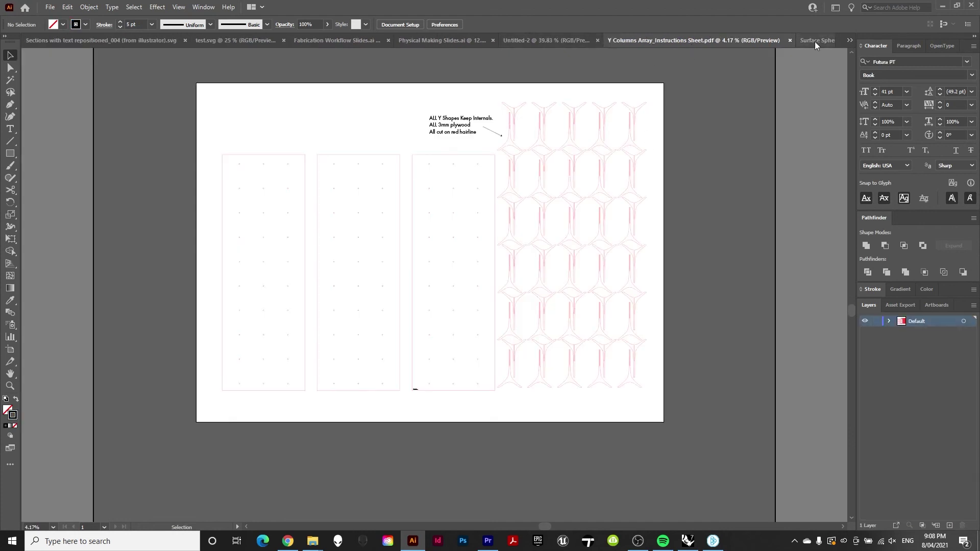
pyautogui.click(816, 41)
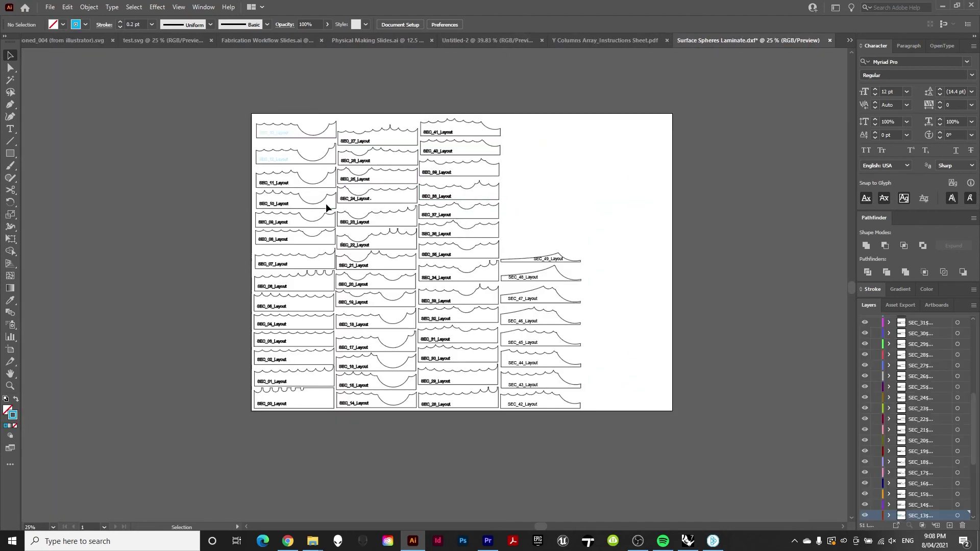